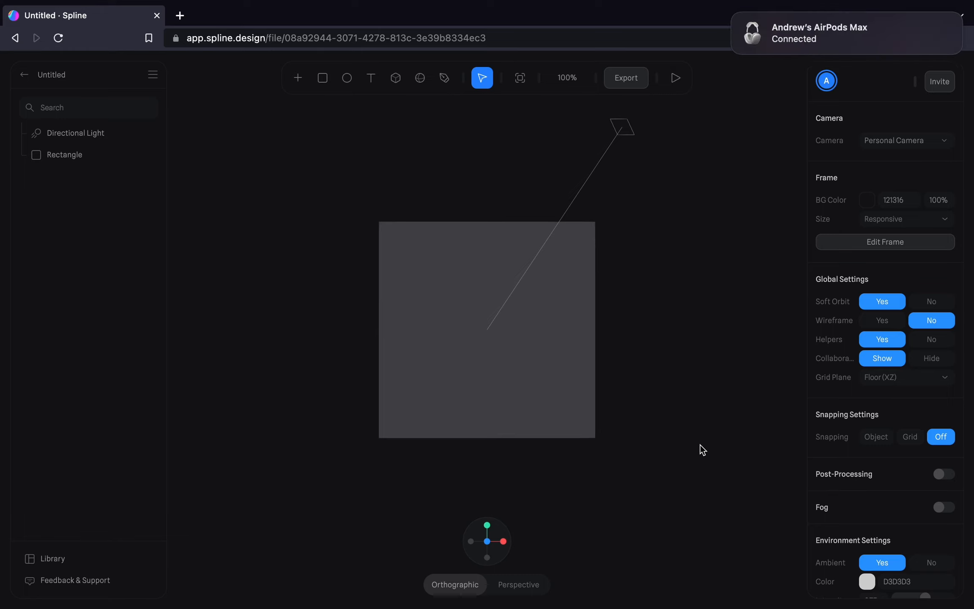
- Delete the default rectangle from the scene
{"action": "mouse_move", "coordinate": [879, 4]}
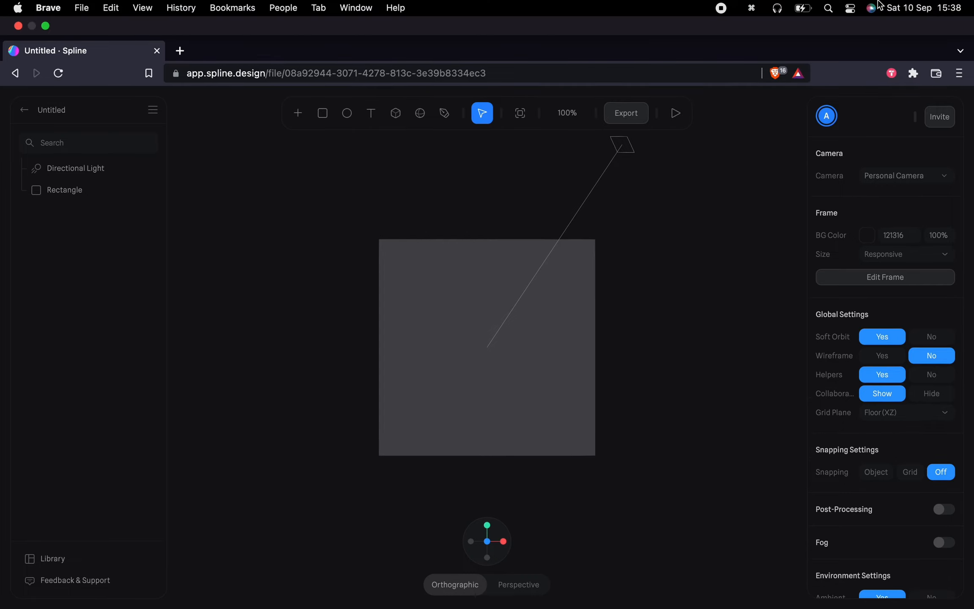
{"action": "left_click", "coordinate": [568, 262]}
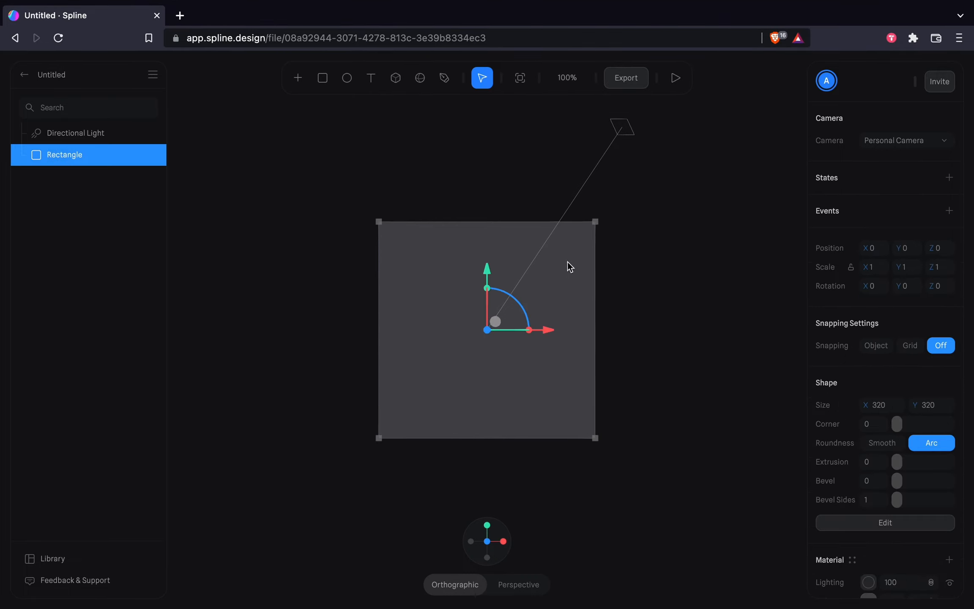
{"action": "key", "text": "BackSpace"}
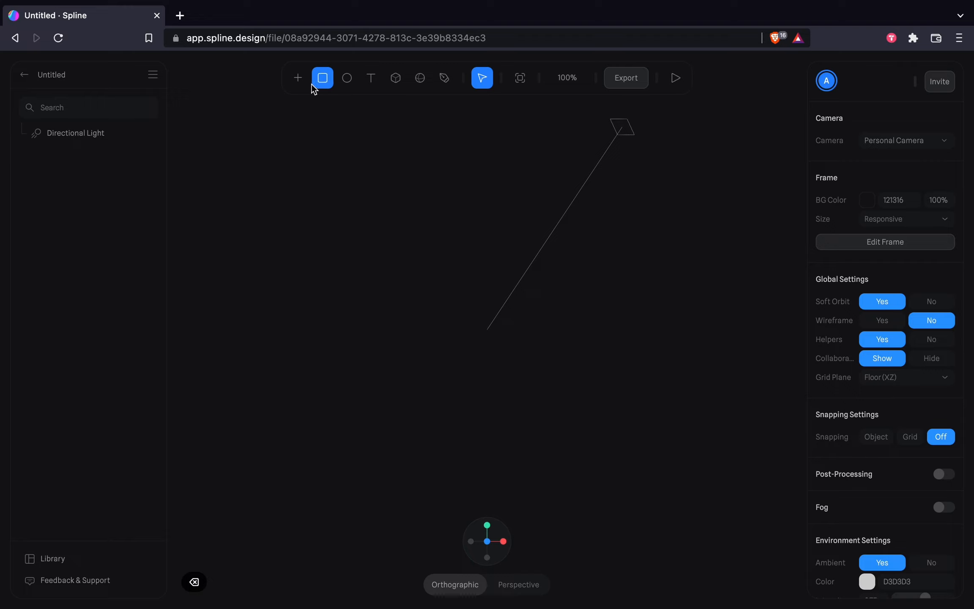
- Draw a tall cube about 116 × 289 × 116 near the scene's centre and round its corners to 36
{"action": "left_click", "coordinate": [298, 78]}
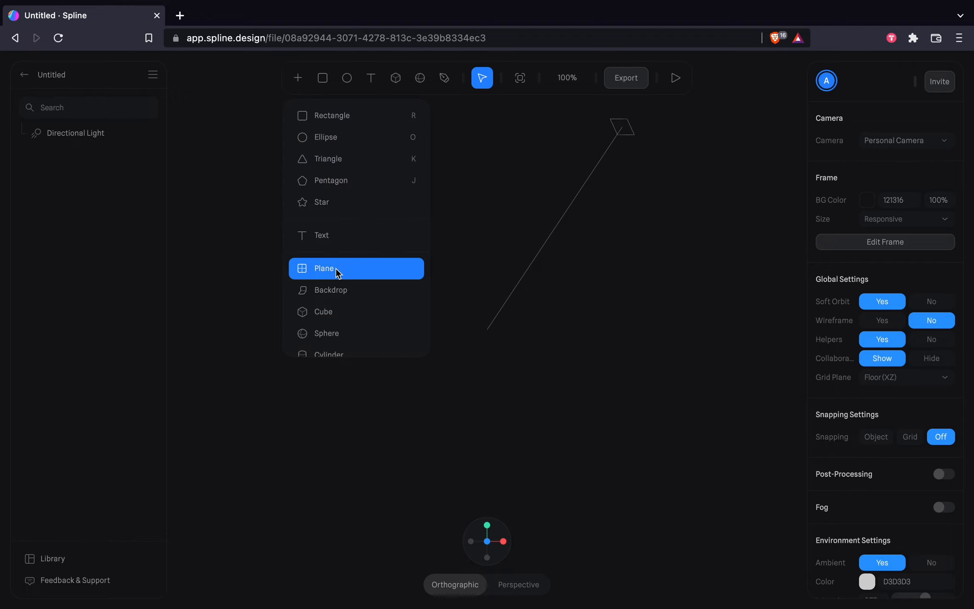
{"action": "left_click", "coordinate": [341, 318]}
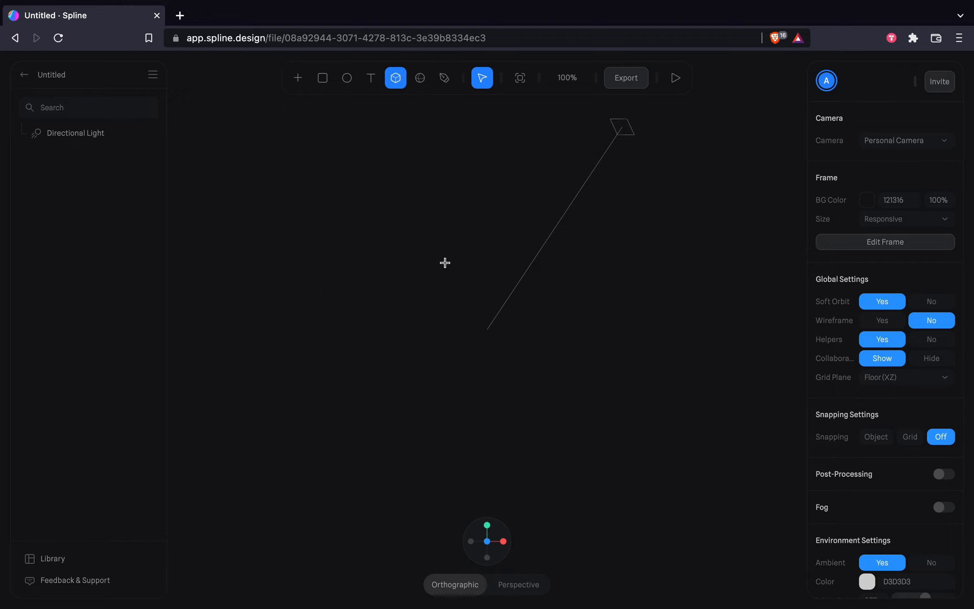
{"action": "left_click_drag", "start_coordinate": [444, 262], "coordinate": [523, 458]}
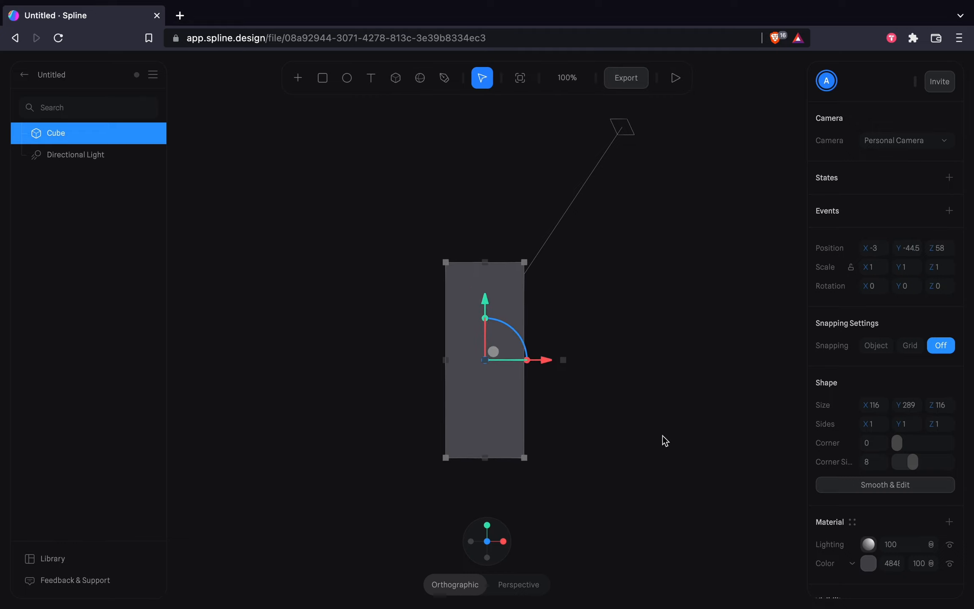
{"action": "left_click_drag", "start_coordinate": [898, 443], "coordinate": [910, 444]}
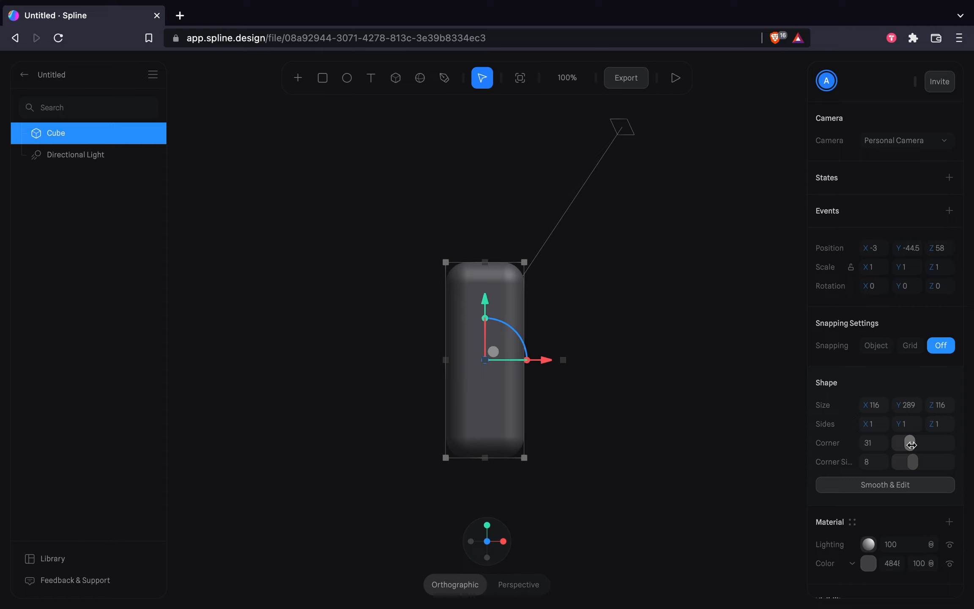
{"action": "mouse_move", "coordinate": [911, 445]}
{"action": "left_mouse_down"}
{"action": "mouse_move", "coordinate": [897, 444]}
{"action": "mouse_move", "coordinate": [914, 445]}
{"action": "left_mouse_up"}
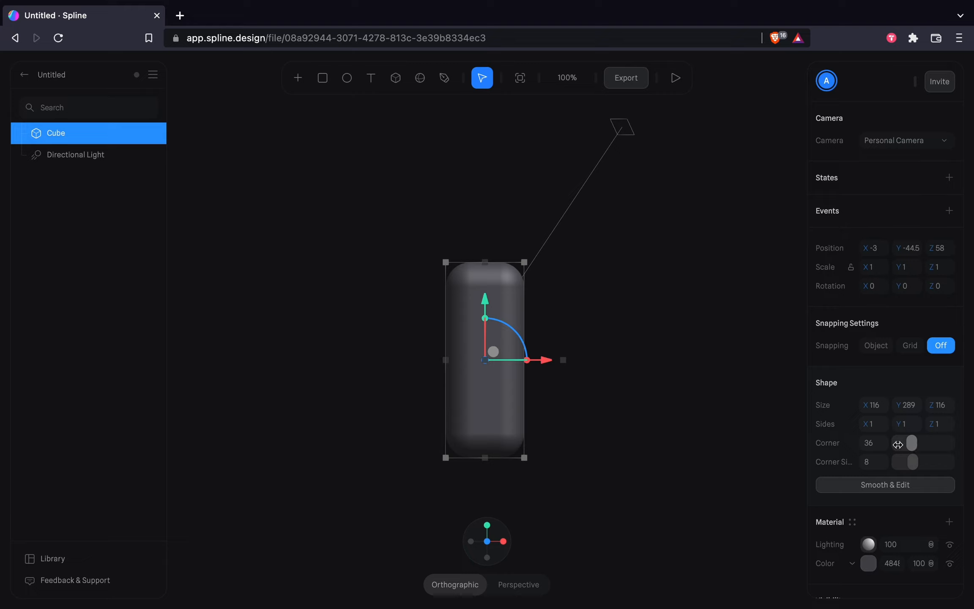
- Flatten the tall cube to a Z scale of 0.35 and set its corner rounding to 30
{"action": "left_click_drag", "start_coordinate": [670, 458], "coordinate": [589, 461], "text": "alt"}
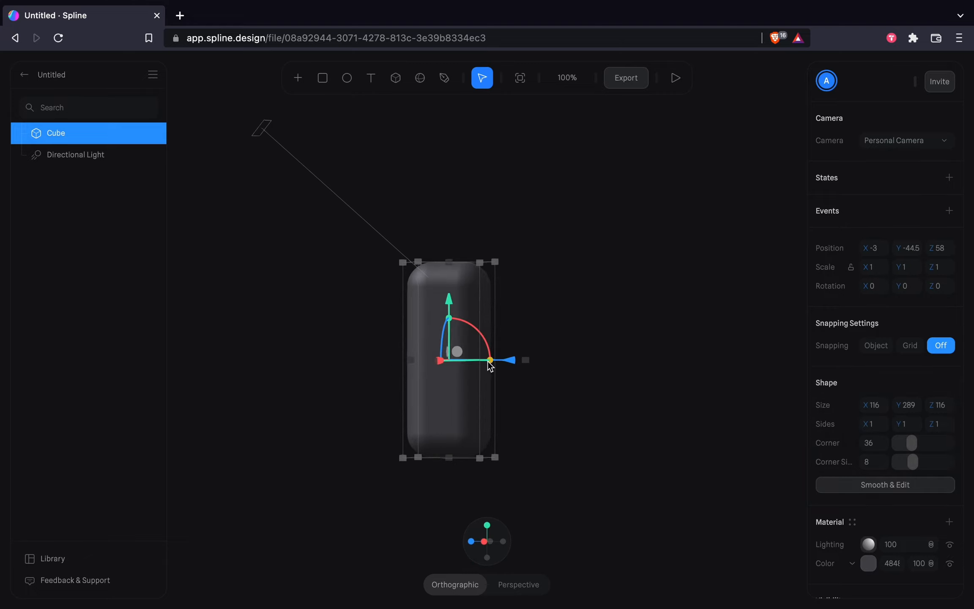
{"action": "left_click_drag", "start_coordinate": [490, 365], "coordinate": [466, 363]}
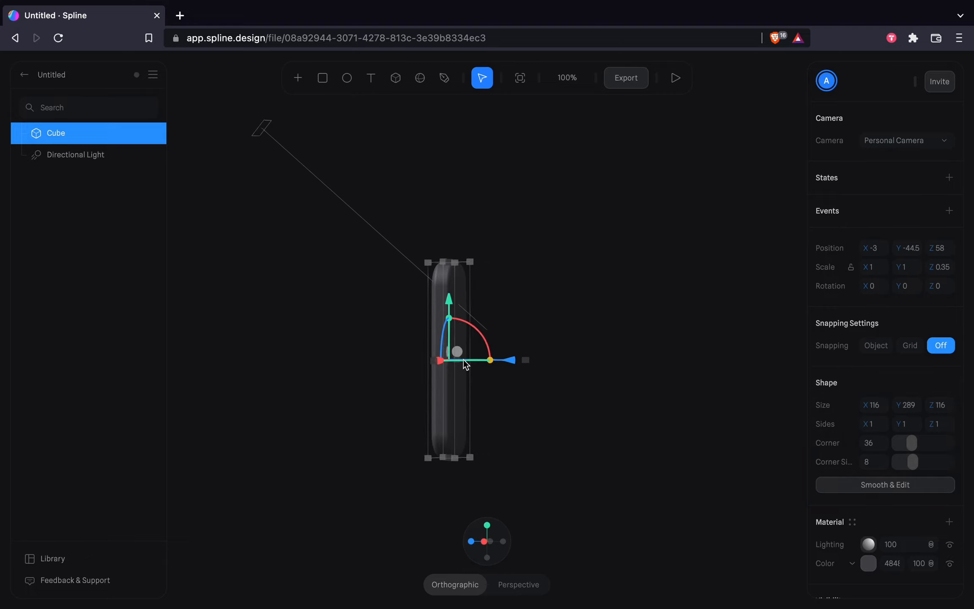
{"action": "left_click", "coordinate": [447, 542]}
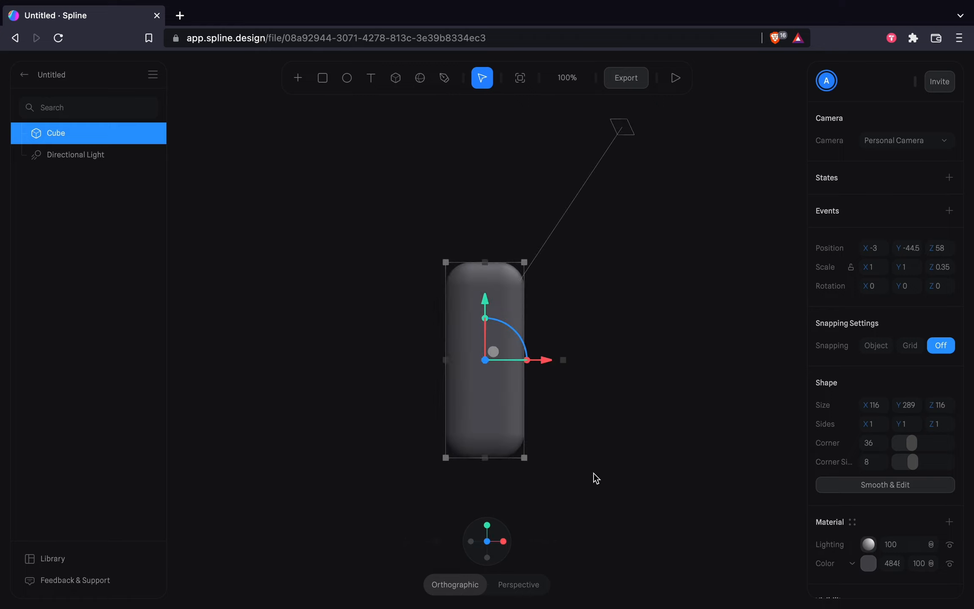
{"action": "left_click_drag", "start_coordinate": [909, 444], "coordinate": [908, 442]}
{"action": "left_click", "coordinate": [716, 441]}
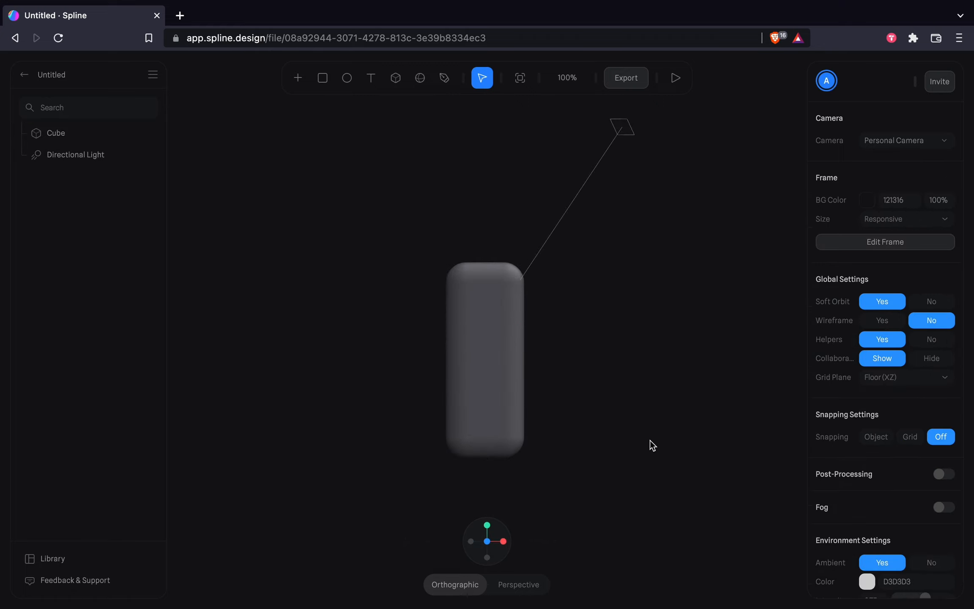
- Turn off the scene's grid plane
{"action": "left_click_drag", "start_coordinate": [649, 440], "coordinate": [596, 488]}
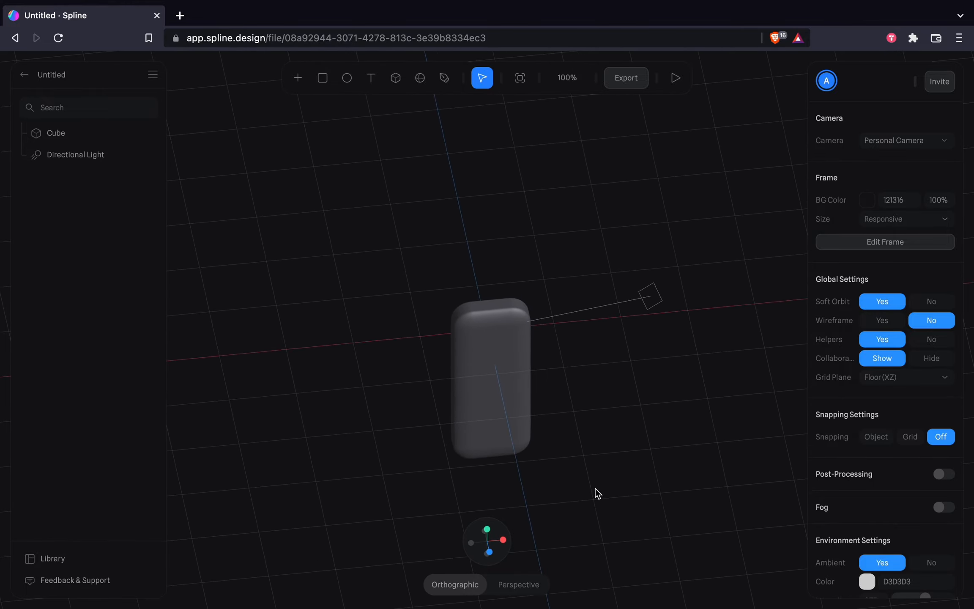
{"action": "left_click", "coordinate": [428, 545]}
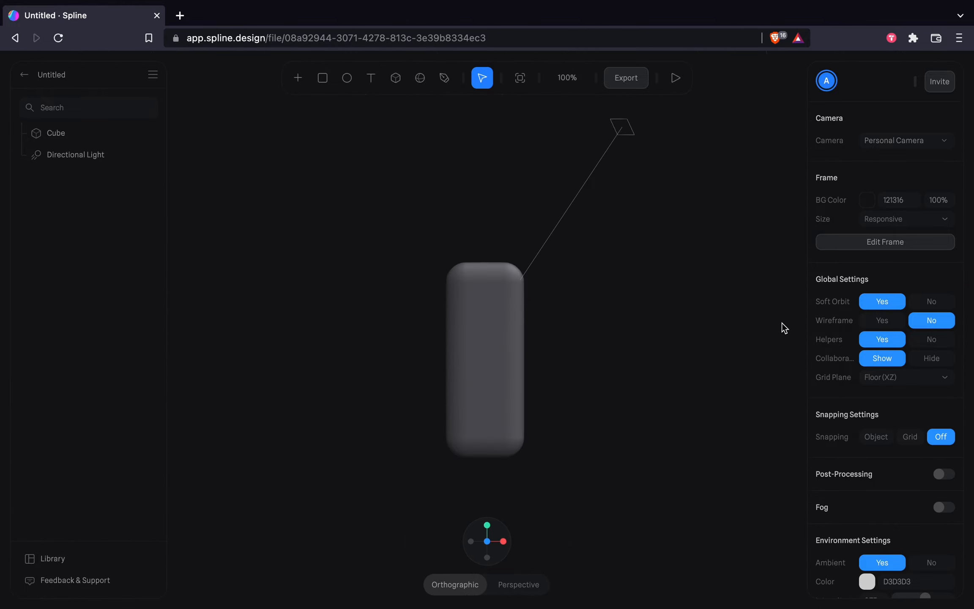
{"action": "left_click", "coordinate": [868, 379]}
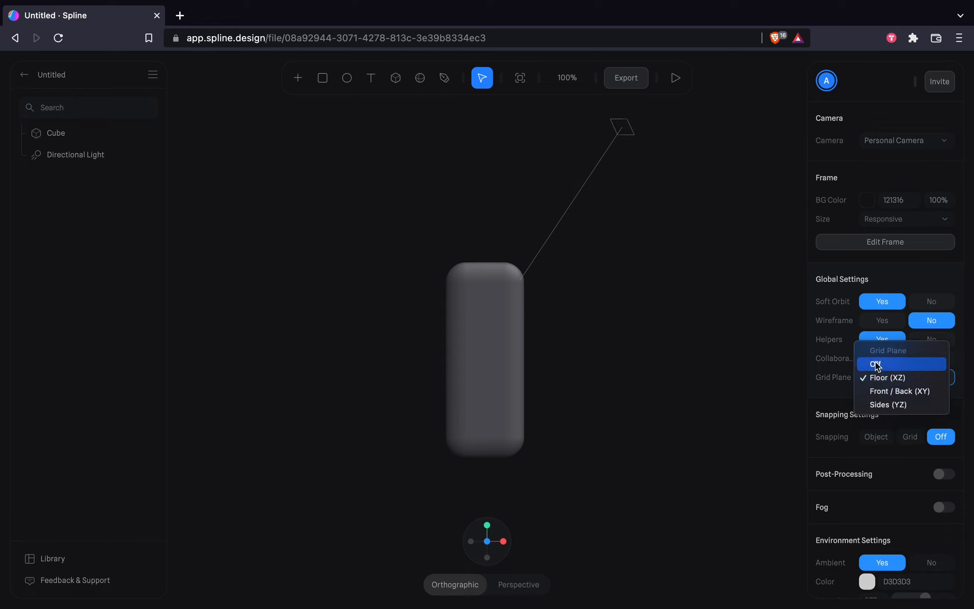
{"action": "left_click", "coordinate": [874, 365]}
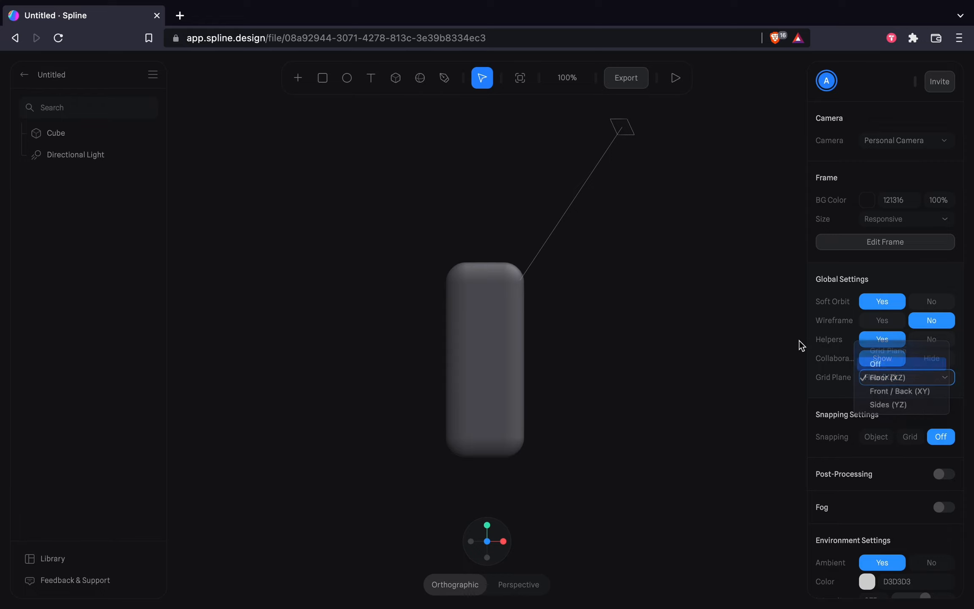
- Draw a second cube about 83 × 83 × 83 beside the tall one, with its corners rounded to 13
{"action": "left_click", "coordinate": [305, 85]}
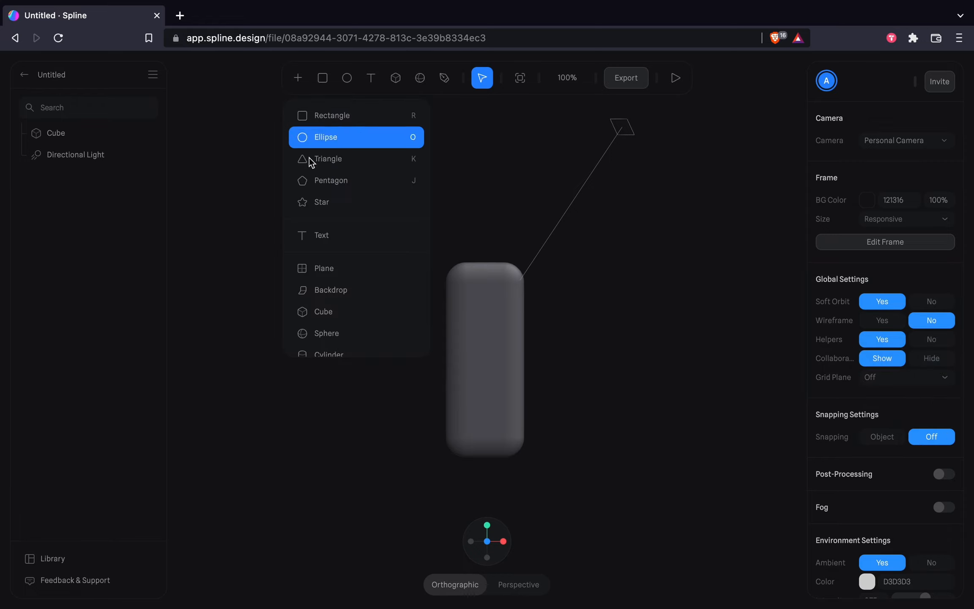
{"action": "left_click", "coordinate": [328, 315]}
{"action": "left_click_drag", "start_coordinate": [307, 297], "coordinate": [363, 347]}
{"action": "left_click_drag", "start_coordinate": [897, 443], "coordinate": [902, 443]}
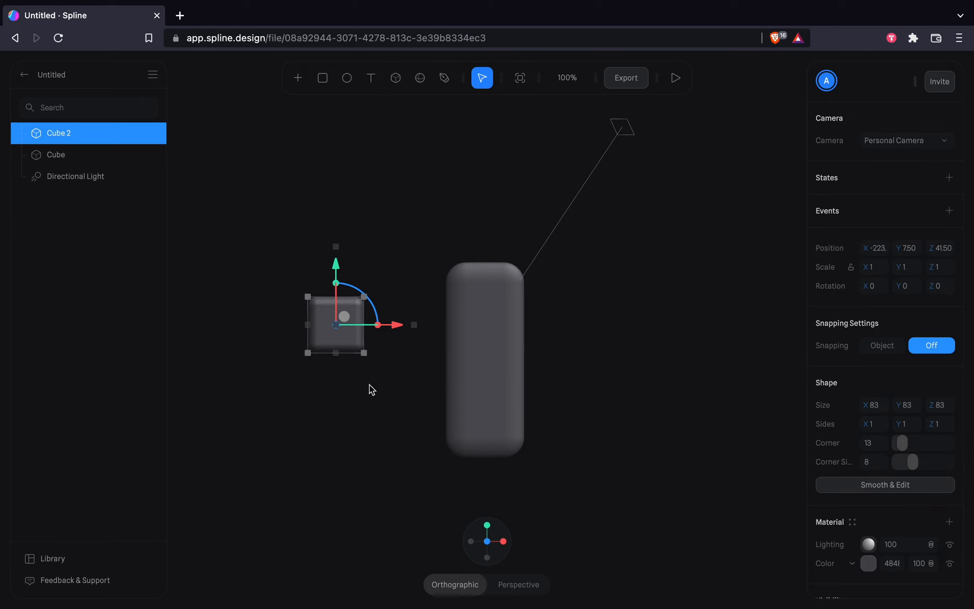
- Scale the small cube down to 0.42 in Z and 0.44 in Y
{"action": "left_click_drag", "start_coordinate": [369, 384], "coordinate": [330, 387], "text": "alt"}
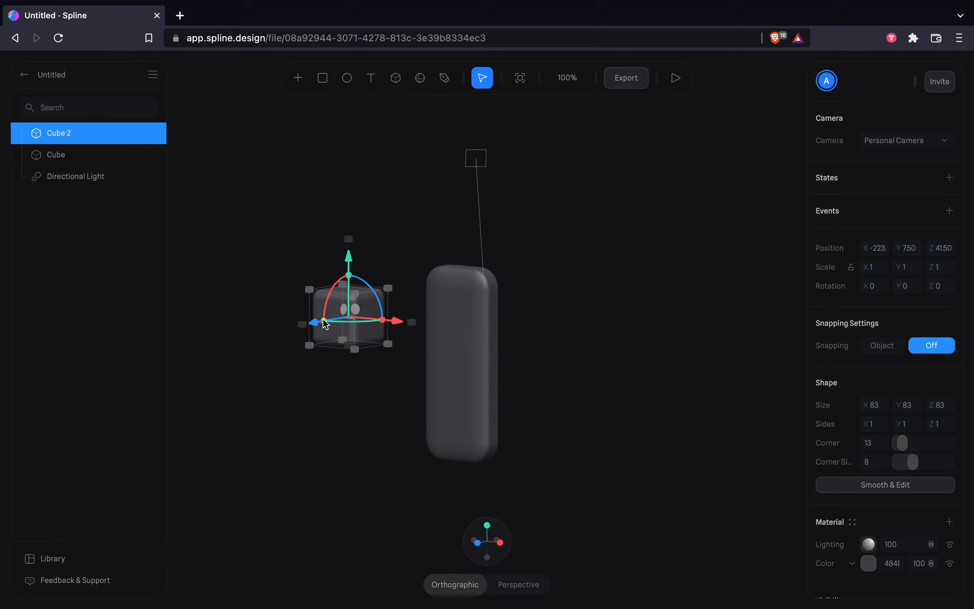
{"action": "left_click_drag", "start_coordinate": [324, 323], "coordinate": [336, 320]}
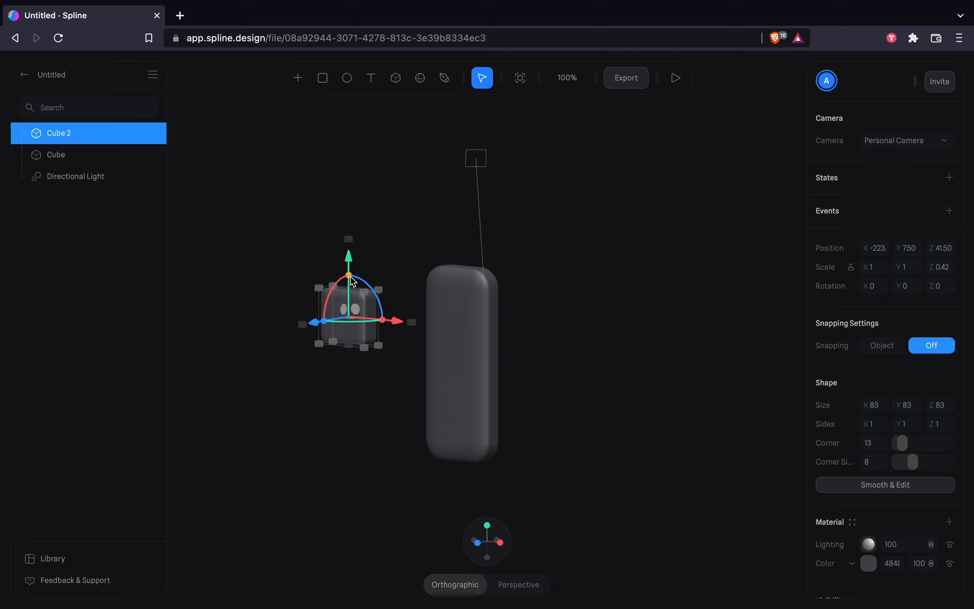
{"action": "left_click_drag", "start_coordinate": [352, 279], "coordinate": [388, 351]}
{"action": "left_click", "coordinate": [371, 358]}
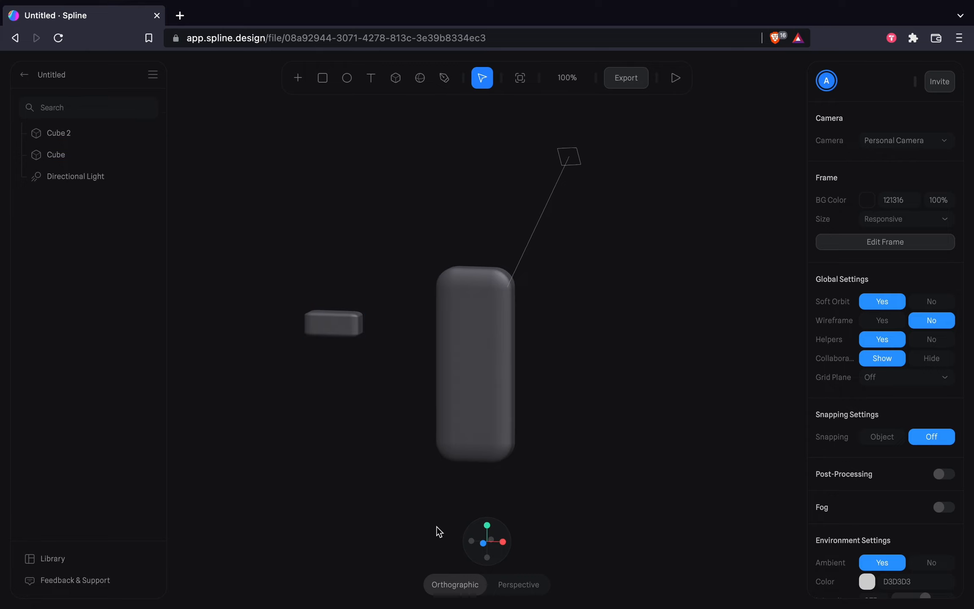
{"action": "left_click", "coordinate": [429, 540]}
- Resize the small cube to about 105 wide and 123 high, with its Y scale reduced to 0.20
{"action": "left_click", "coordinate": [361, 333]}
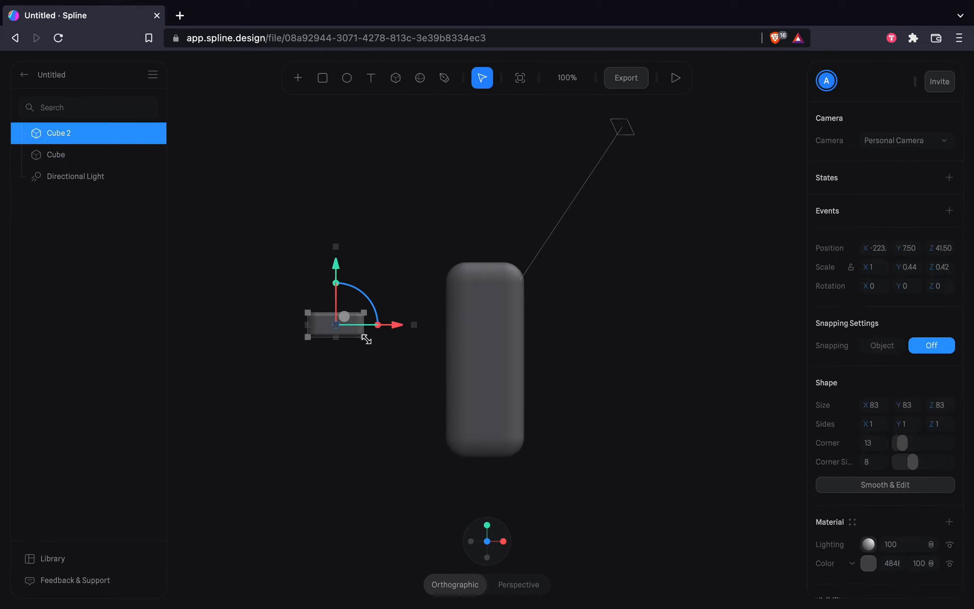
{"action": "left_click_drag", "start_coordinate": [366, 340], "coordinate": [380, 350]}
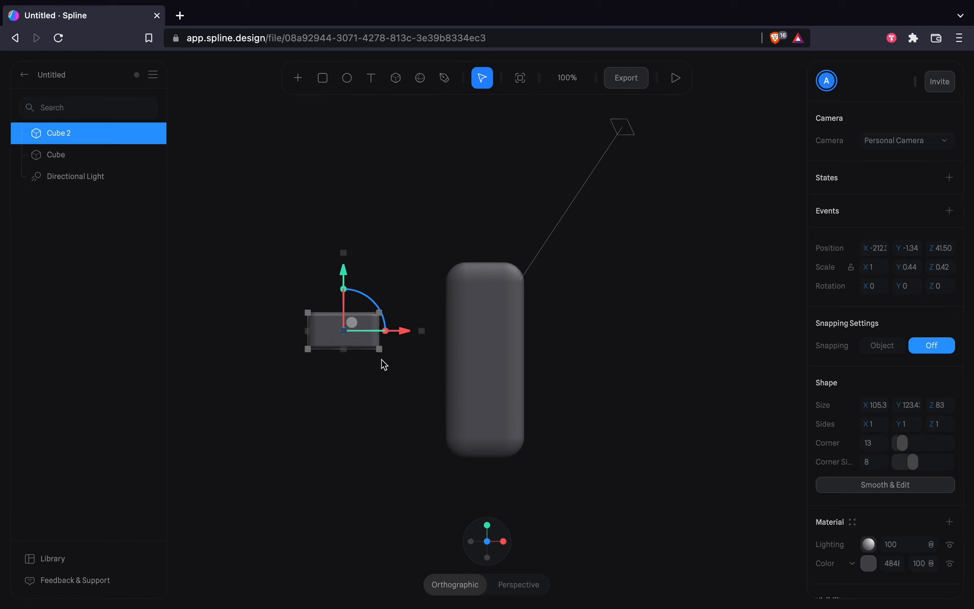
{"action": "left_click", "coordinate": [382, 359]}
{"action": "left_click", "coordinate": [367, 332]}
{"action": "left_click_drag", "start_coordinate": [343, 290], "coordinate": [344, 311]}
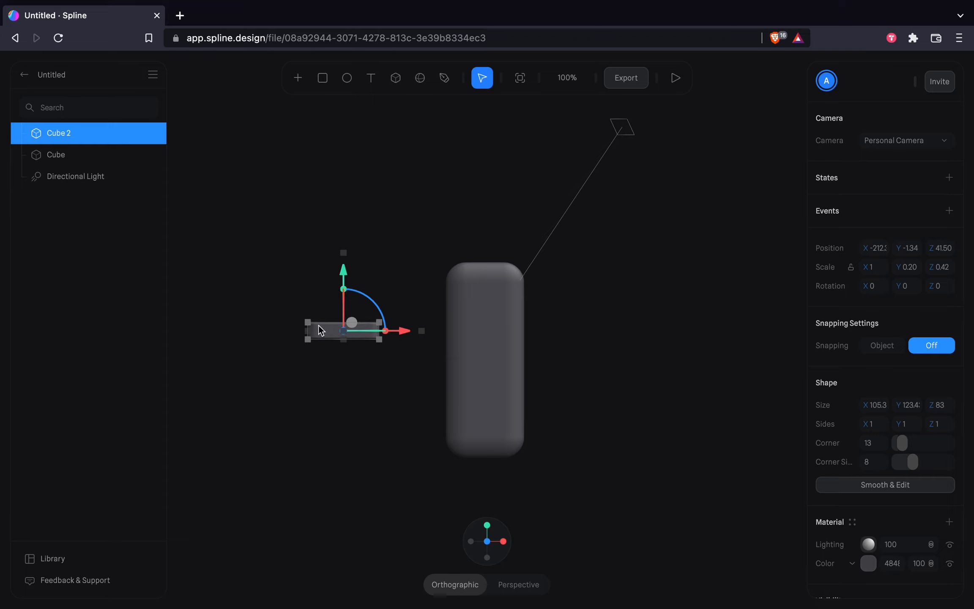
- Place the small cube over the tall cube's upper end and enlarge it to about 130 × 338 as a cap
{"action": "left_click", "coordinate": [333, 366]}
{"action": "left_click", "coordinate": [345, 324]}
{"action": "left_click_drag", "start_coordinate": [367, 321], "coordinate": [477, 315]}
{"action": "left_click", "coordinate": [361, 387]}
- Deepen the cap cube to a Z scale of 0.62 and align it with the body at a Z position of about 58
{"action": "left_click_drag", "start_coordinate": [402, 262], "coordinate": [397, 262]}
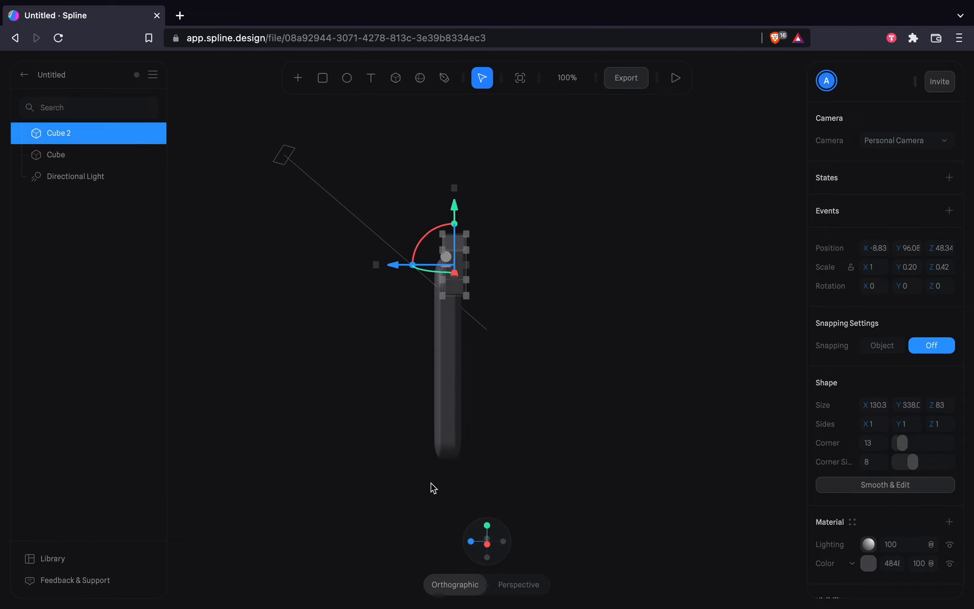
{"action": "left_click", "coordinate": [486, 541]}
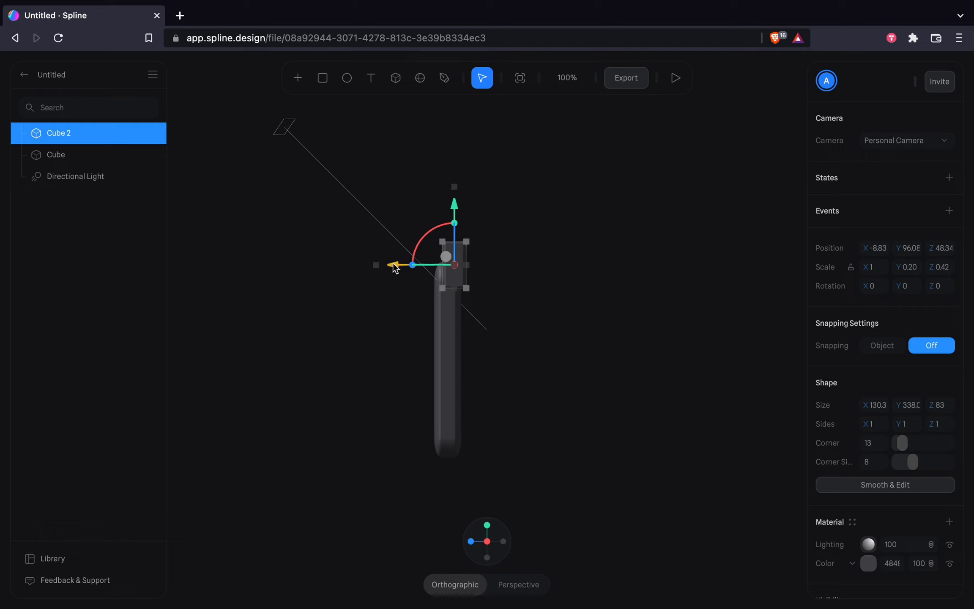
{"action": "left_click_drag", "start_coordinate": [393, 271], "coordinate": [382, 269]}
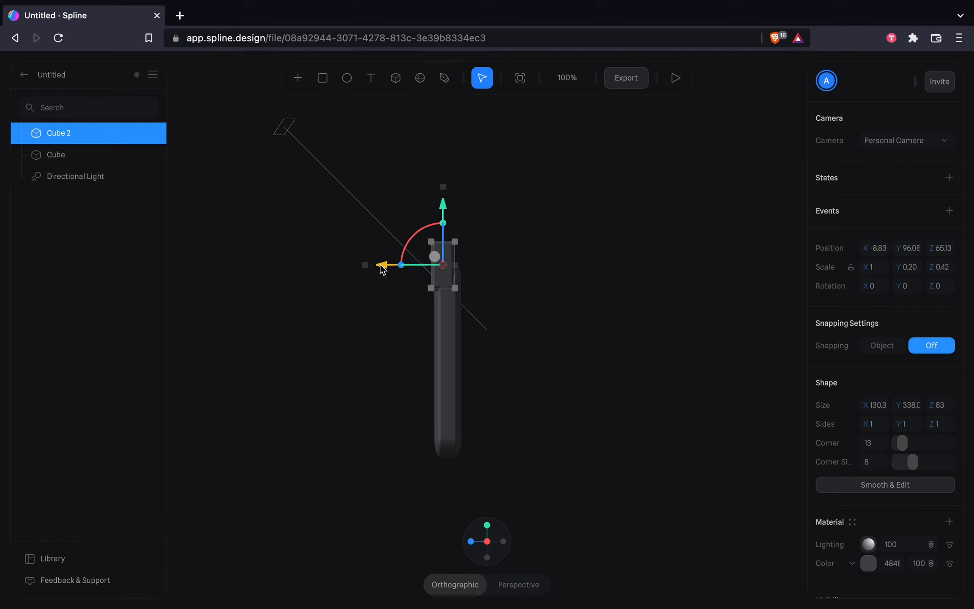
{"action": "left_click_drag", "start_coordinate": [457, 264], "coordinate": [465, 264]}
{"action": "key", "text": "super+z"}
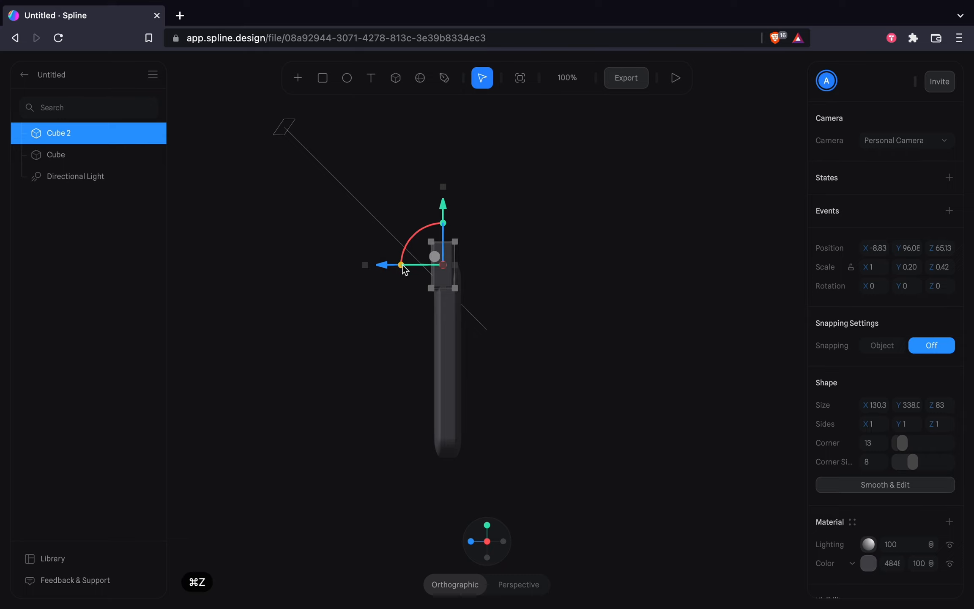
{"action": "left_click_drag", "start_coordinate": [402, 265], "coordinate": [388, 266]}
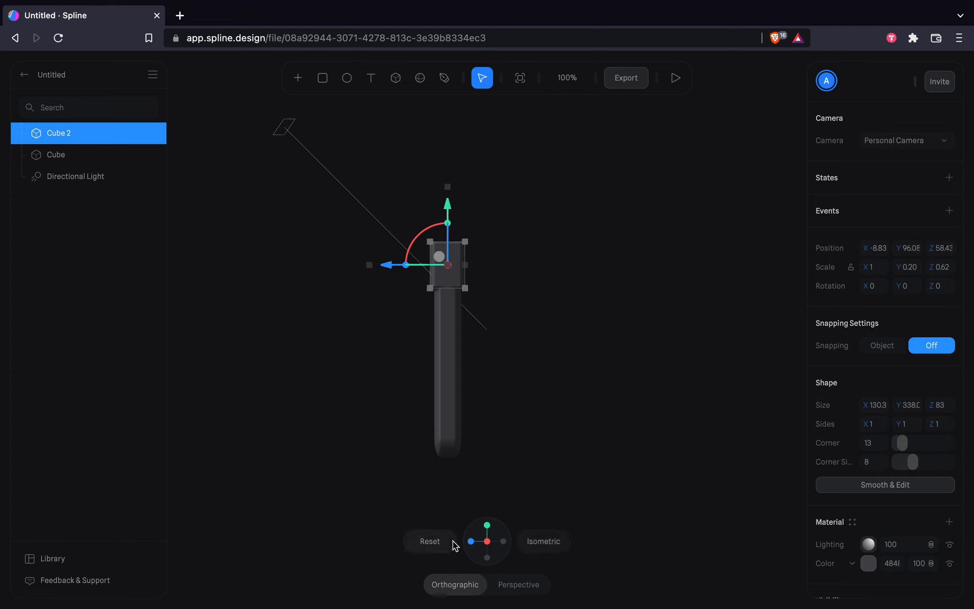
- Centre the cap cube over the body at an X position of about -2.76 in the front view
{"action": "left_click", "coordinate": [470, 541]}
{"action": "left_click_drag", "start_coordinate": [541, 265], "coordinate": [546, 265]}
{"action": "left_click", "coordinate": [572, 322]}
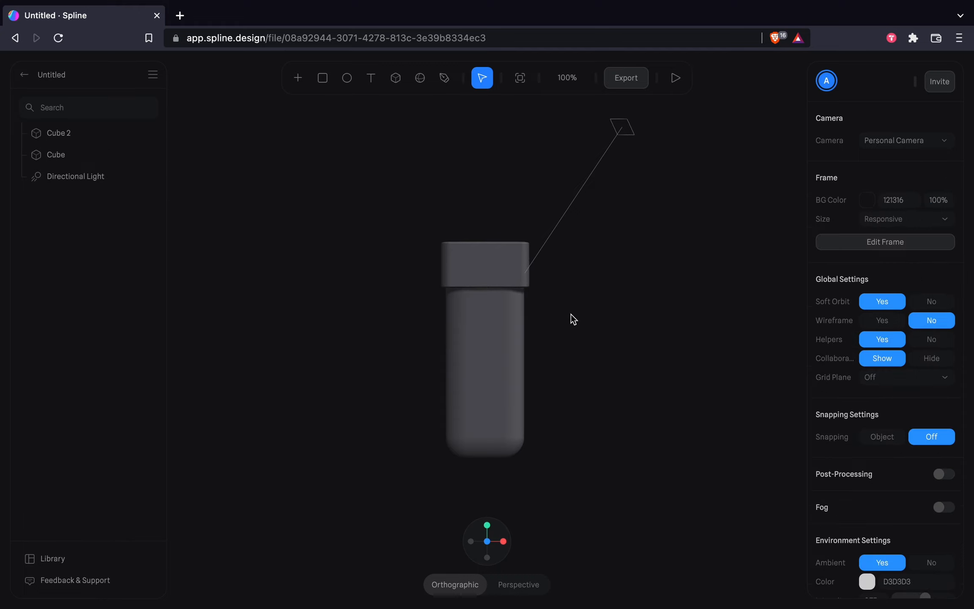
- Lower and reshape the cap cube over the body's upper end with a Y scale of 0.28, and increase its corner rounding
{"action": "left_click", "coordinate": [502, 276]}
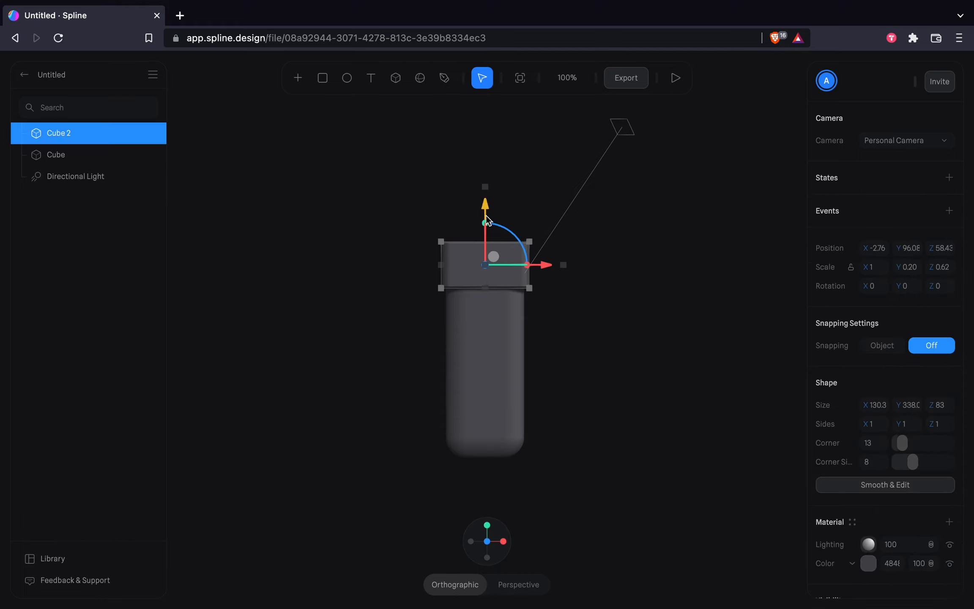
{"action": "left_click_drag", "start_coordinate": [485, 223], "coordinate": [471, 255]}
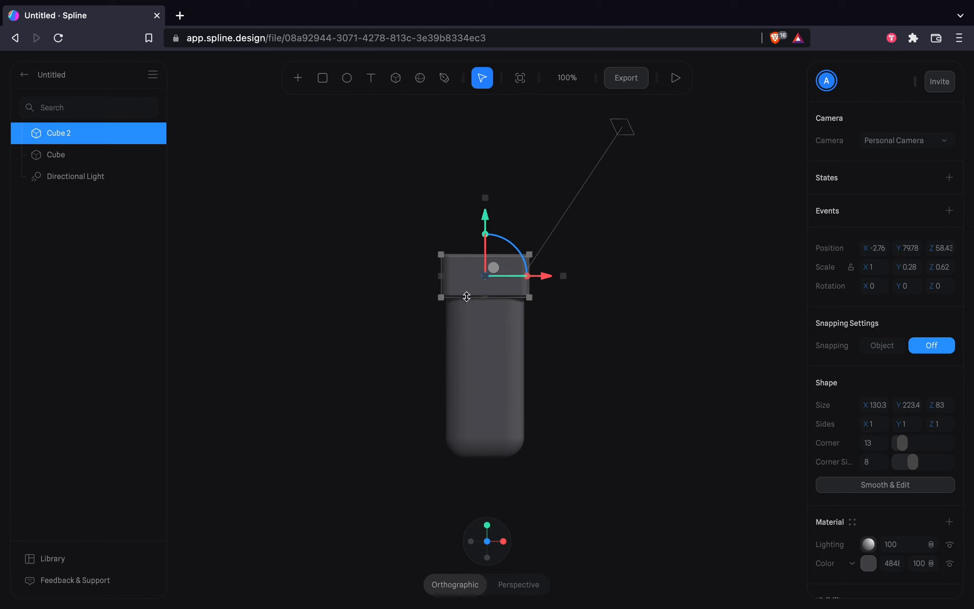
{"action": "left_click_drag", "start_coordinate": [466, 300], "coordinate": [463, 308]}
{"action": "left_click_drag", "start_coordinate": [902, 441], "coordinate": [906, 446]}
{"action": "left_click", "coordinate": [648, 347]}
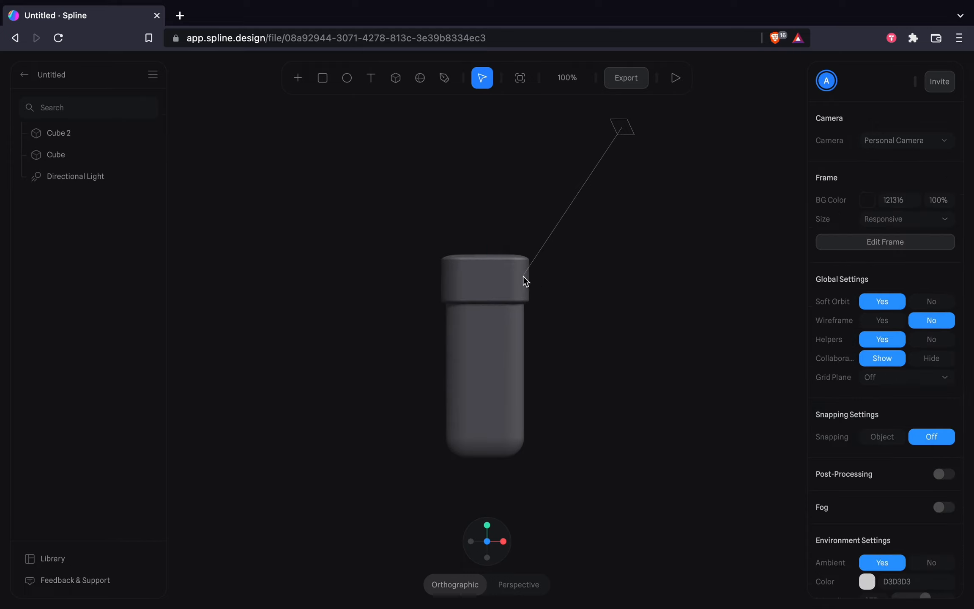
- Extend the cap cube's upper edge to make the cap taller
{"action": "left_click", "coordinate": [521, 275]}
{"action": "left_click_drag", "start_coordinate": [475, 255], "coordinate": [476, 239]}
{"action": "left_click", "coordinate": [587, 322]}
- Thicken the tall body cube to a Z scale of 0.50
{"action": "left_click_drag", "start_coordinate": [587, 321], "coordinate": [511, 367], "text": "alt"}
{"action": "left_click_drag", "start_coordinate": [592, 381], "coordinate": [572, 395], "text": "alt"}
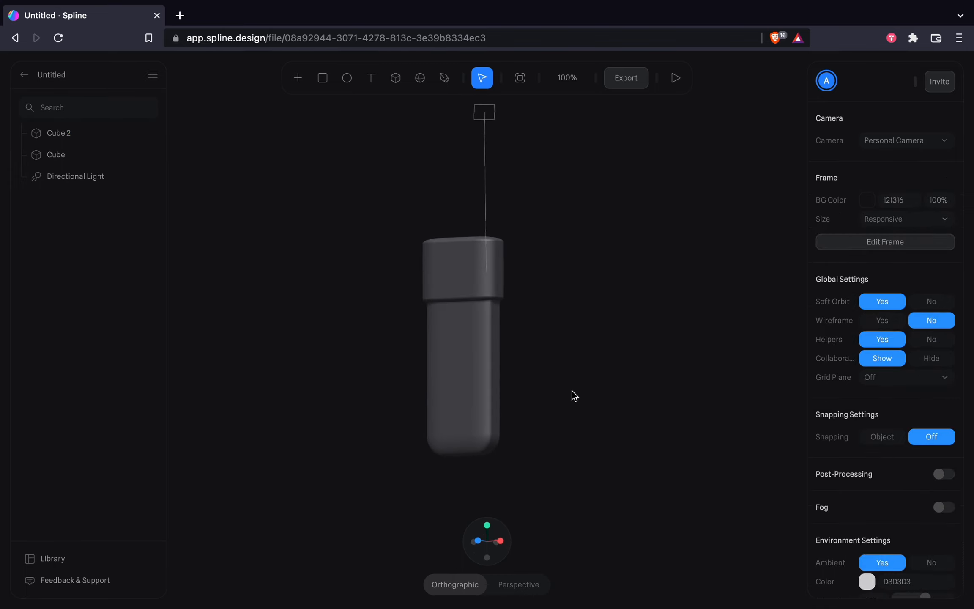
{"action": "left_click", "coordinate": [442, 372]}
{"action": "left_click", "coordinate": [478, 540]}
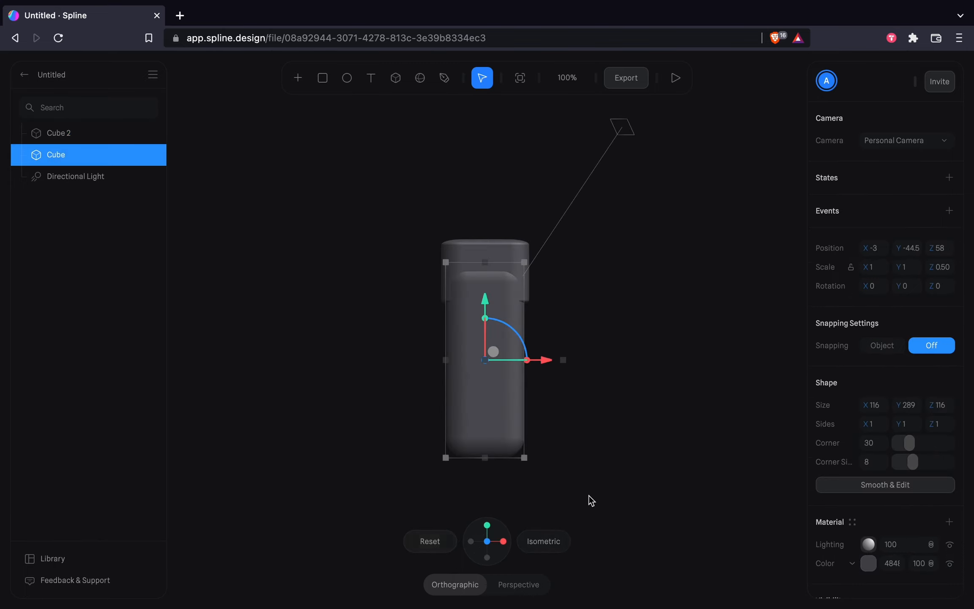
- Undo the last thickness change of the tall body cube and select the body again
{"action": "left_click", "coordinate": [589, 496]}
{"action": "left_click_drag", "start_coordinate": [607, 483], "coordinate": [449, 498], "text": "alt"}
{"action": "key", "text": "super+z"}
{"action": "key", "text": "super+z"}
{"action": "left_click", "coordinate": [496, 474]}
{"action": "left_click_drag", "start_coordinate": [495, 474], "coordinate": [583, 447], "text": "alt"}
{"action": "left_click", "coordinate": [492, 390]}
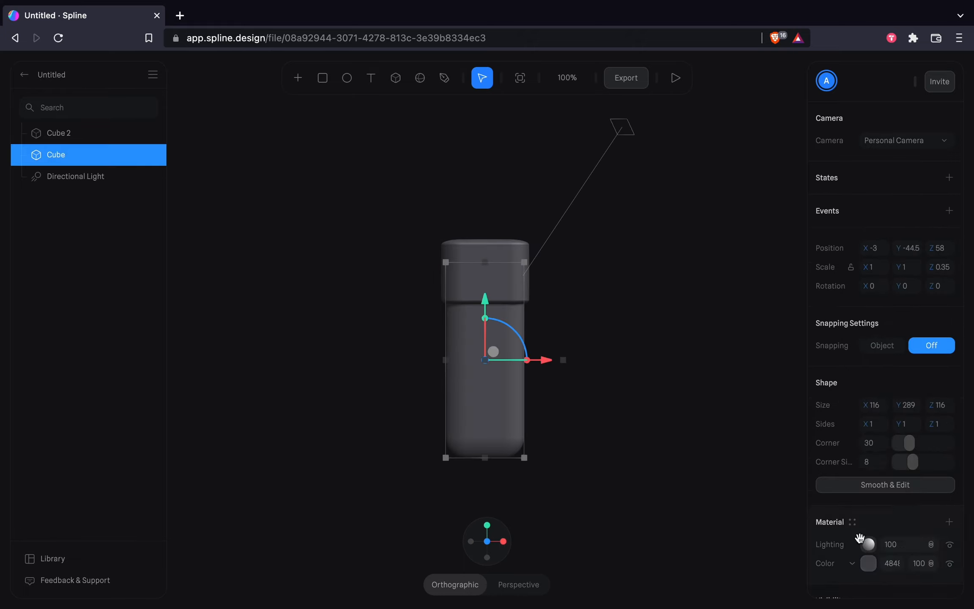
- Change the body cube's Color material layer to Fresnel and set the Fresnel scale to 2
{"action": "scroll", "coordinate": [860, 537], "scroll_direction": "down", "scroll_amount": 5}
{"action": "left_click", "coordinate": [856, 460]}
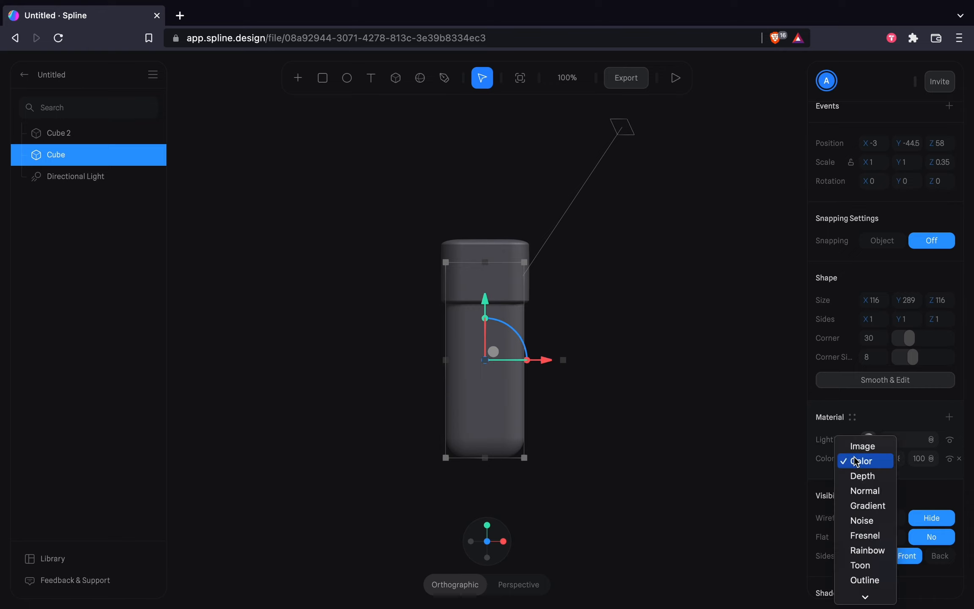
{"action": "left_click", "coordinate": [867, 534]}
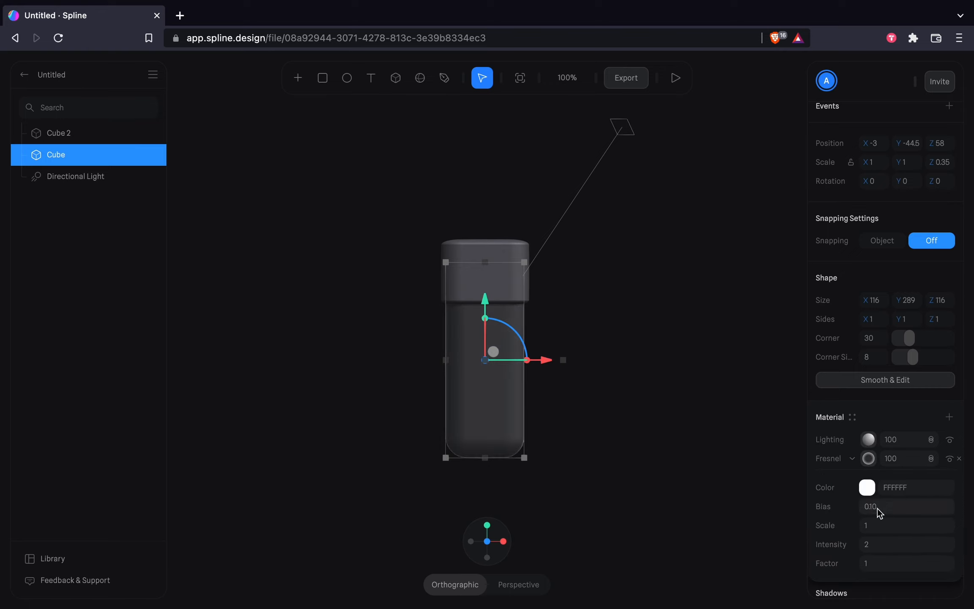
{"action": "left_click", "coordinate": [877, 526]}
{"action": "type", "text": "2"}
{"action": "key", "text": "Return"}
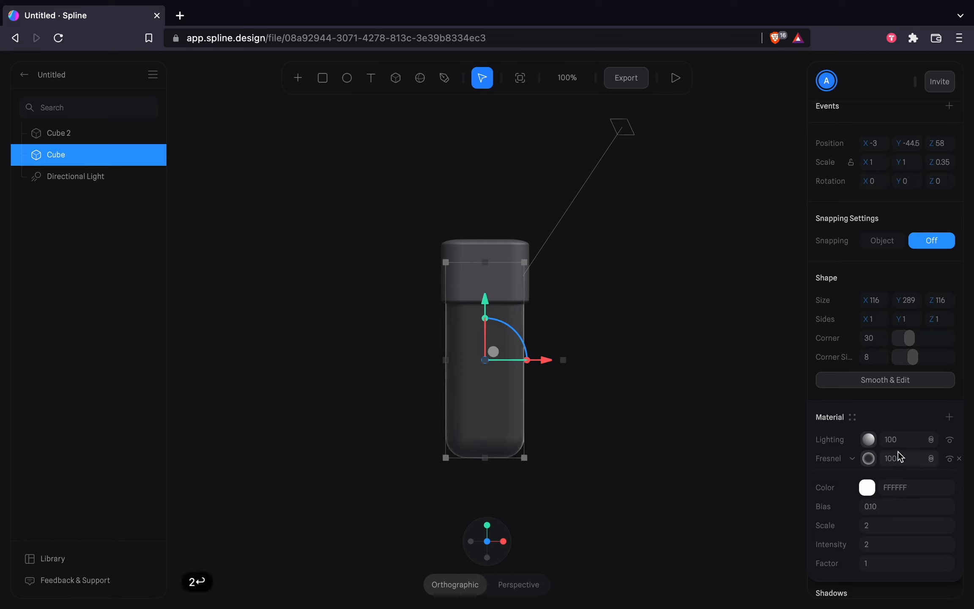
- Set the opacity of the body's Fresnel layer to 80
{"action": "left_click", "coordinate": [899, 457]}
{"action": "type", "text": "80"}
{"action": "key", "text": "Return"}
{"action": "left_click", "coordinate": [852, 457]}
{"action": "left_click", "coordinate": [830, 457]}
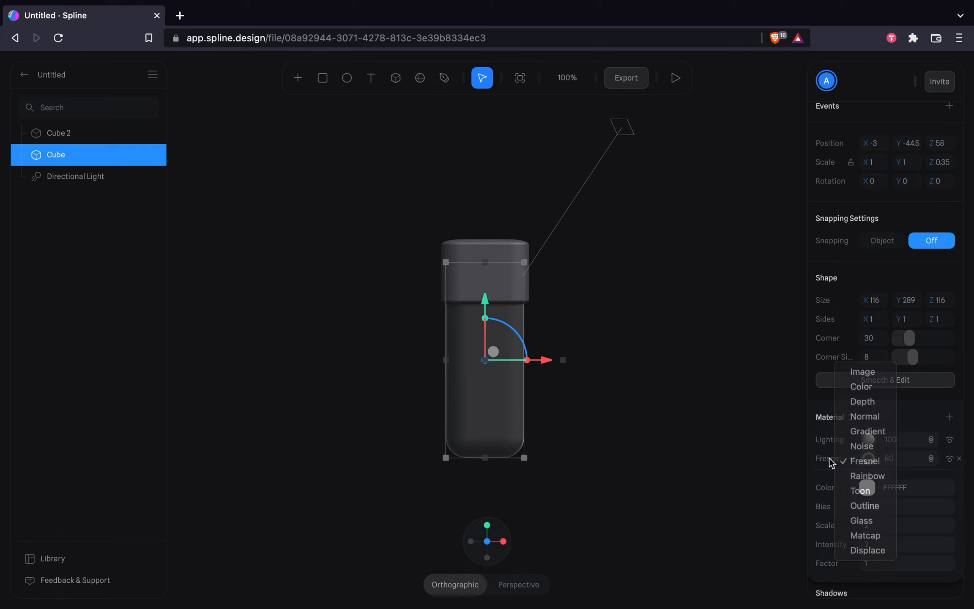
{"action": "left_click", "coordinate": [776, 463]}
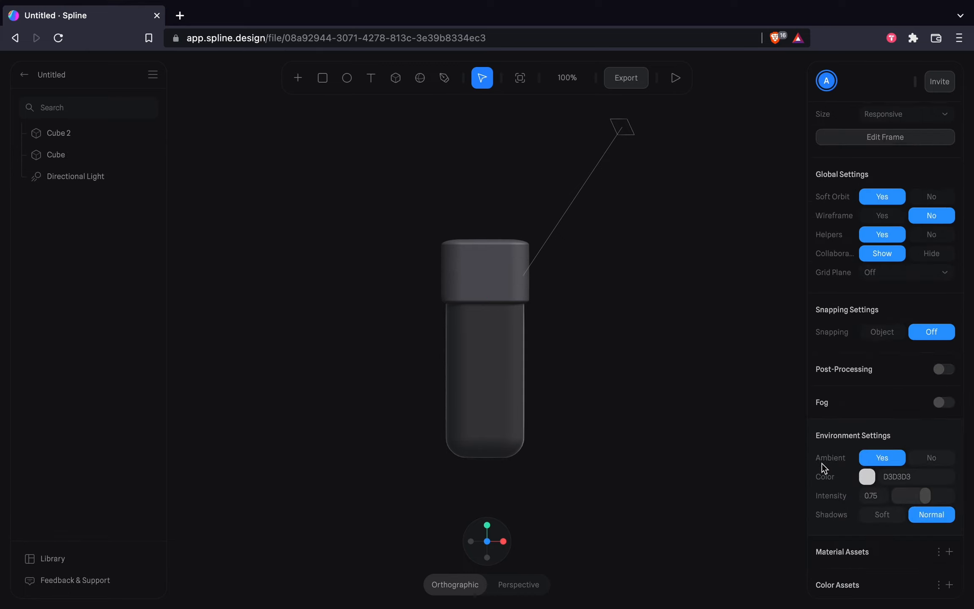
- Add a material layer to the body beneath Fresnel, change it to Glass, and open its settings
{"action": "left_click", "coordinate": [496, 360]}
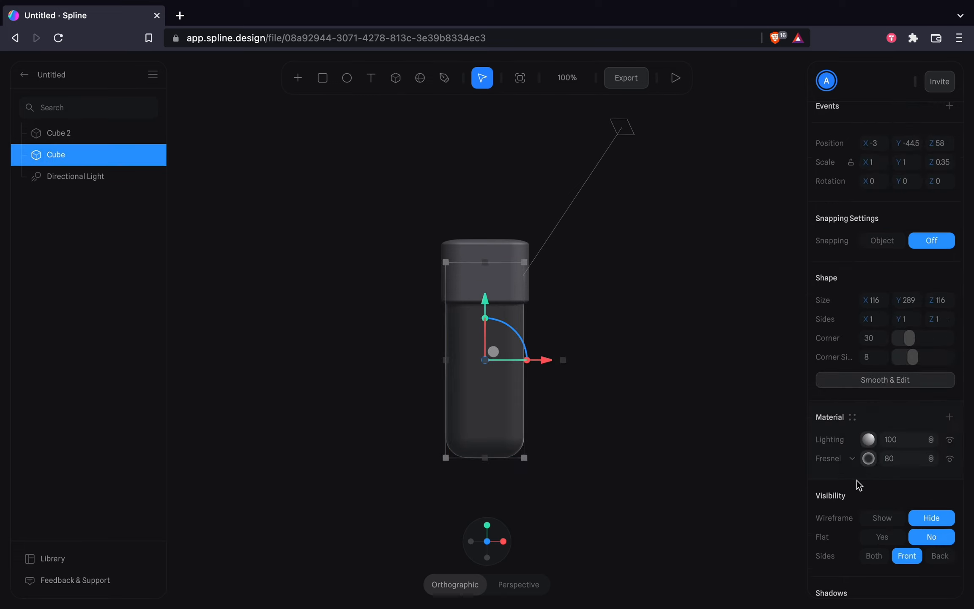
{"action": "left_click", "coordinate": [949, 417]}
{"action": "mouse_move", "coordinate": [837, 440]}
{"action": "left_mouse_down"}
{"action": "mouse_move", "coordinate": [837, 480]}
{"action": "mouse_move", "coordinate": [839, 453]}
{"action": "left_mouse_up"}
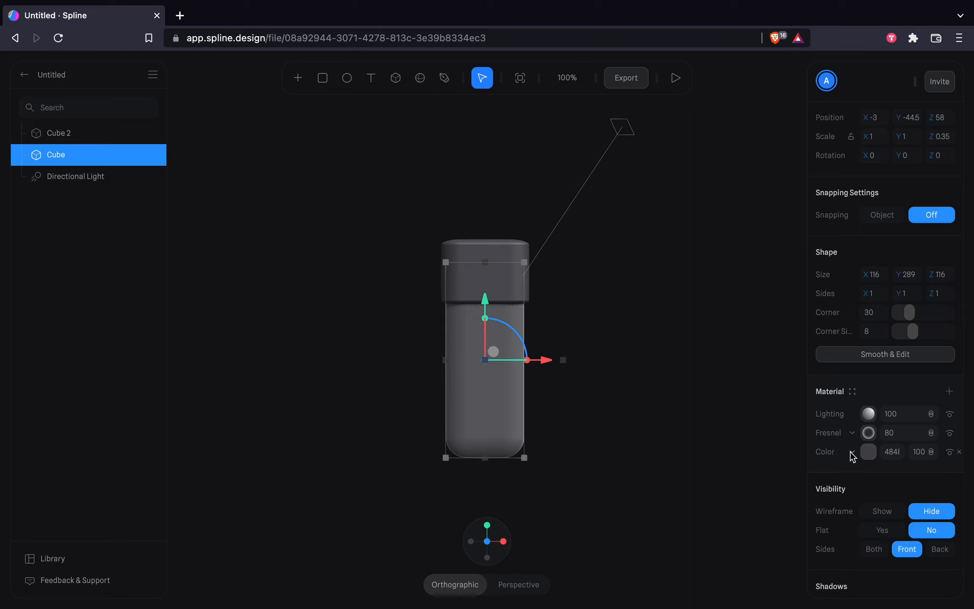
{"action": "left_click", "coordinate": [851, 451]}
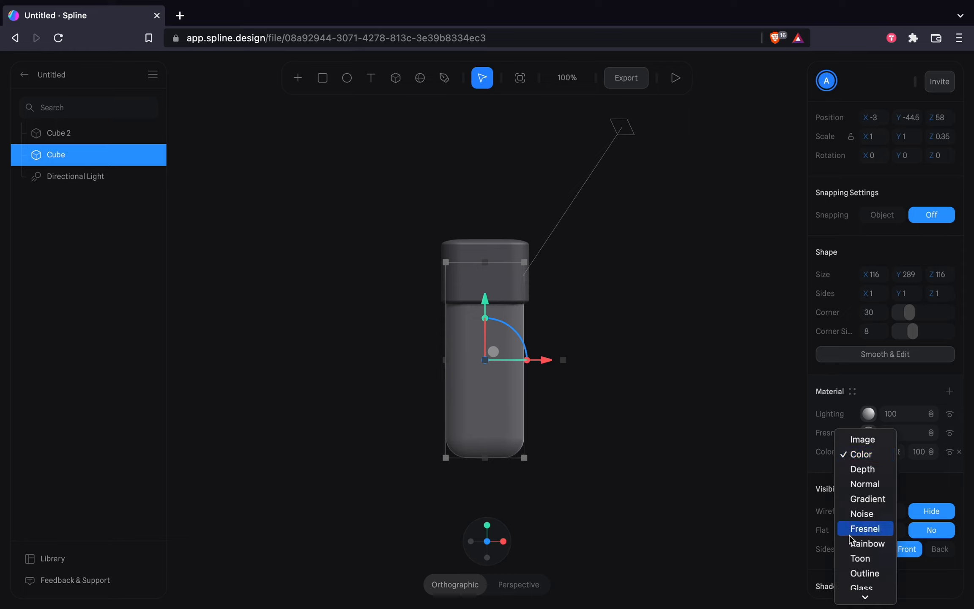
{"action": "left_click", "coordinate": [858, 587]}
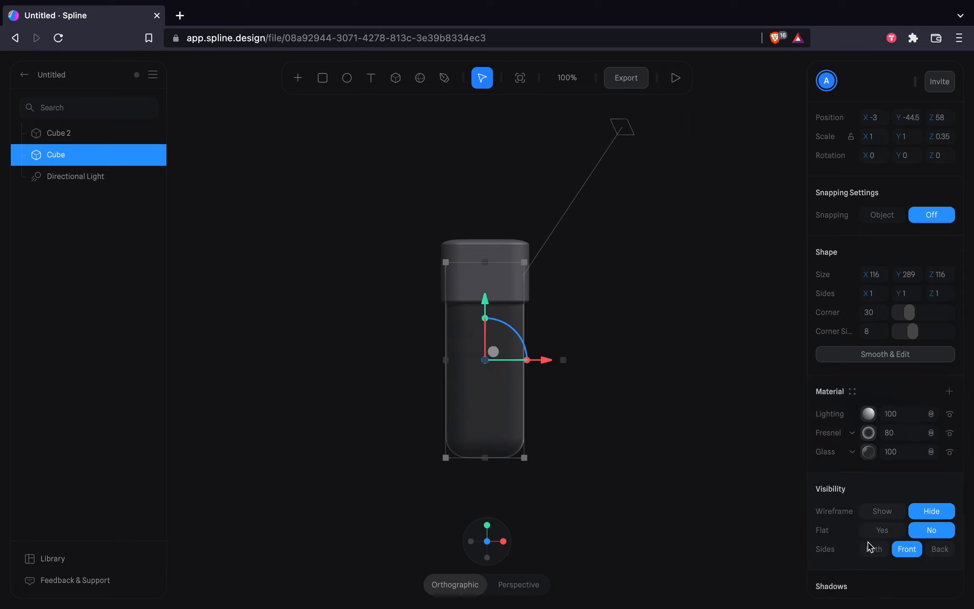
{"action": "left_click", "coordinate": [871, 455]}
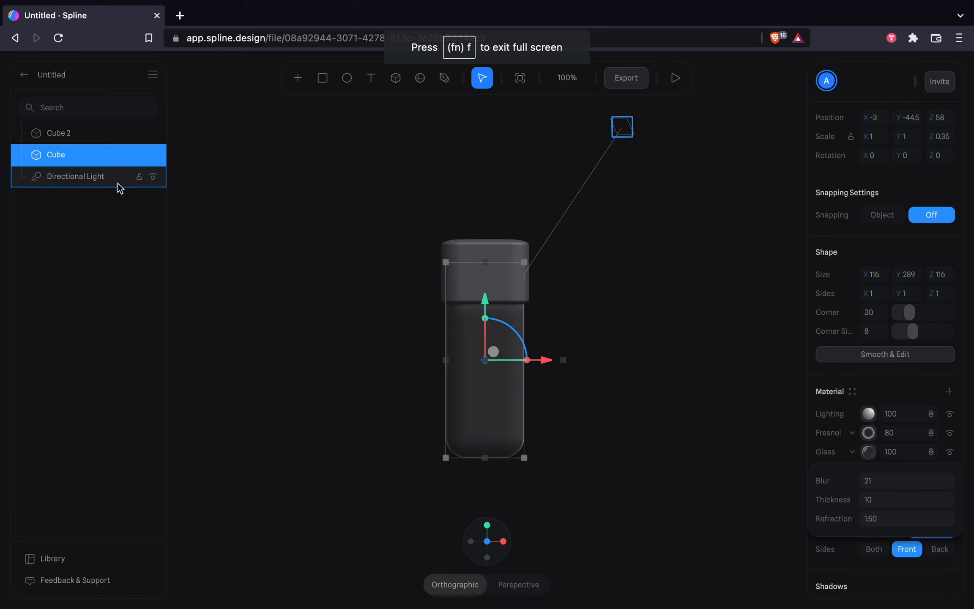
- Rename the tall cube as Body and the cap cube as Head
{"action": "double_click", "coordinate": [64, 151]}
{"action": "type", "text": "Body"}
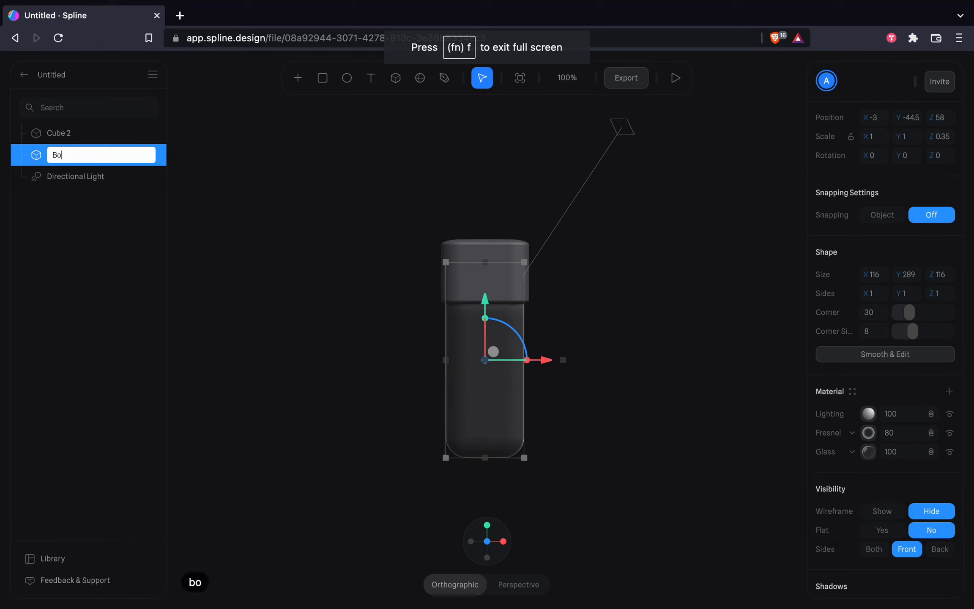
{"action": "double_click", "coordinate": [70, 135]}
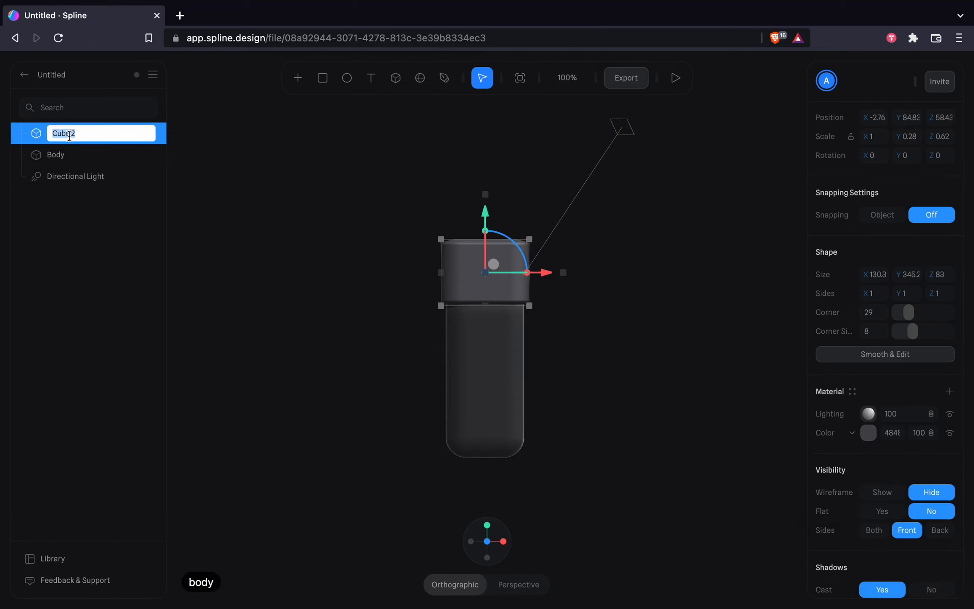
{"action": "type", "text": "Head"}
{"action": "key", "text": "Return"}
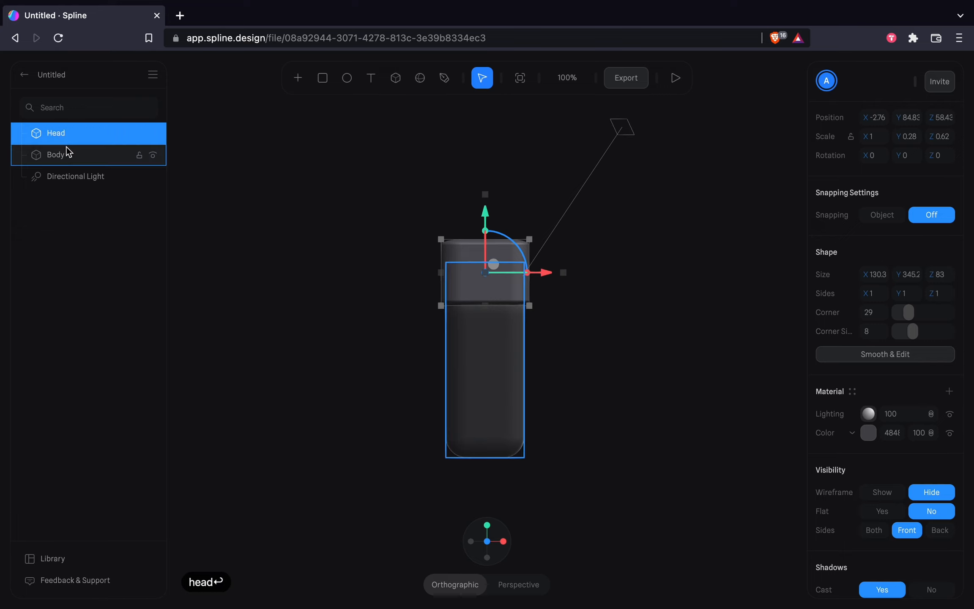
- Duplicate Body in place and shrink the copy proportionally to about 105 wide and 262 high
{"action": "left_click", "coordinate": [68, 154]}
{"action": "key", "text": "super+c"}
{"action": "key", "text": "super+v"}
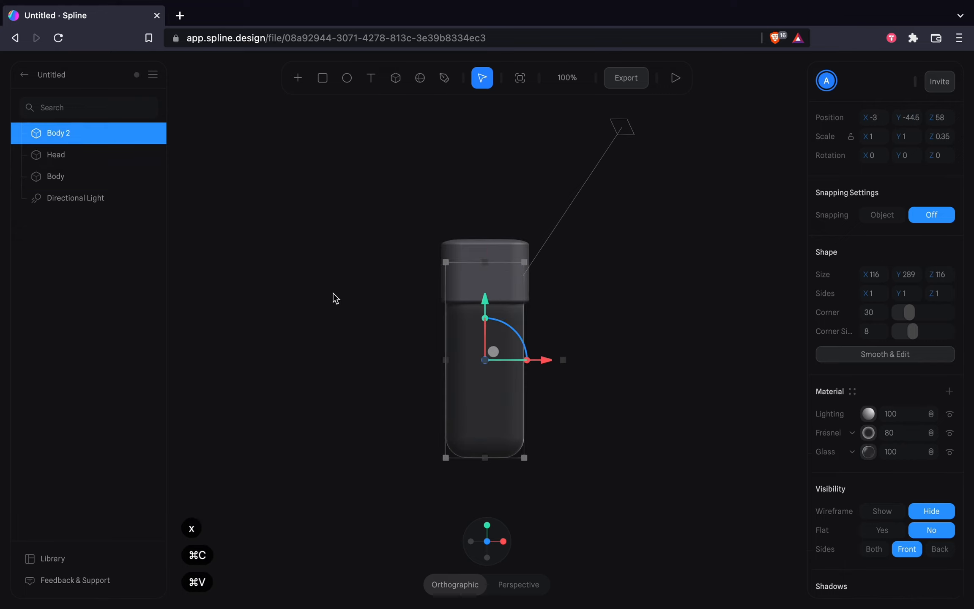
{"action": "left_click_drag", "start_coordinate": [526, 459], "coordinate": [515, 449]}
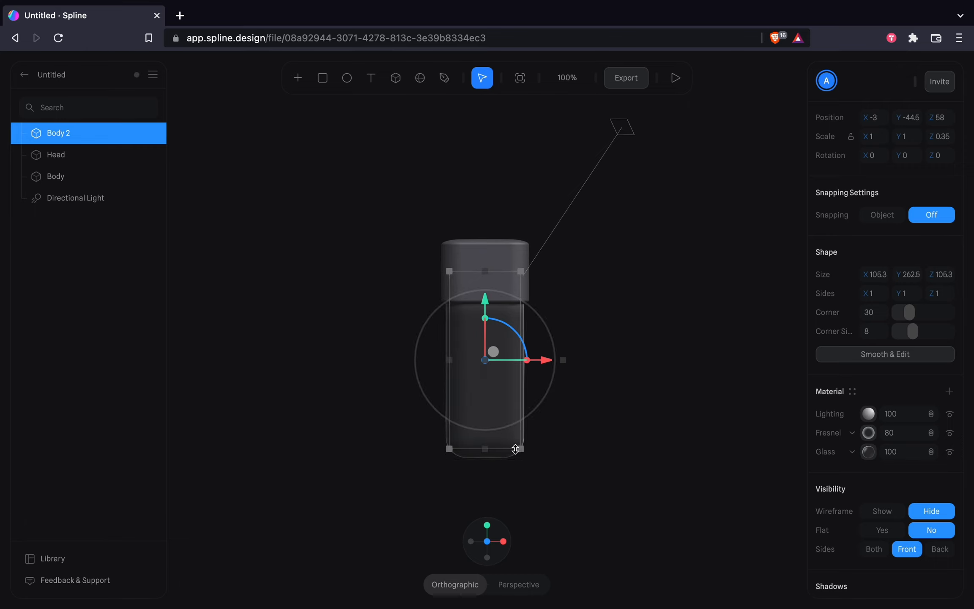
- Replace the inner copy's Fresnel and Glass layers with a Color layer placed beneath Lighting
{"action": "mouse_move", "coordinate": [958, 452]}
{"action": "left_click", "coordinate": [960, 433]}
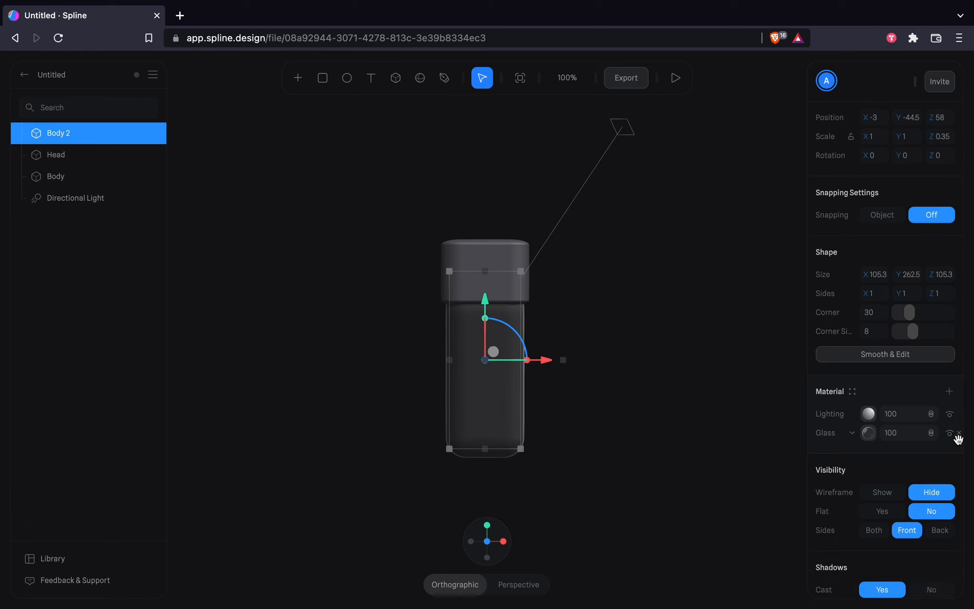
{"action": "left_click", "coordinate": [959, 433]}
{"action": "left_click", "coordinate": [949, 391]}
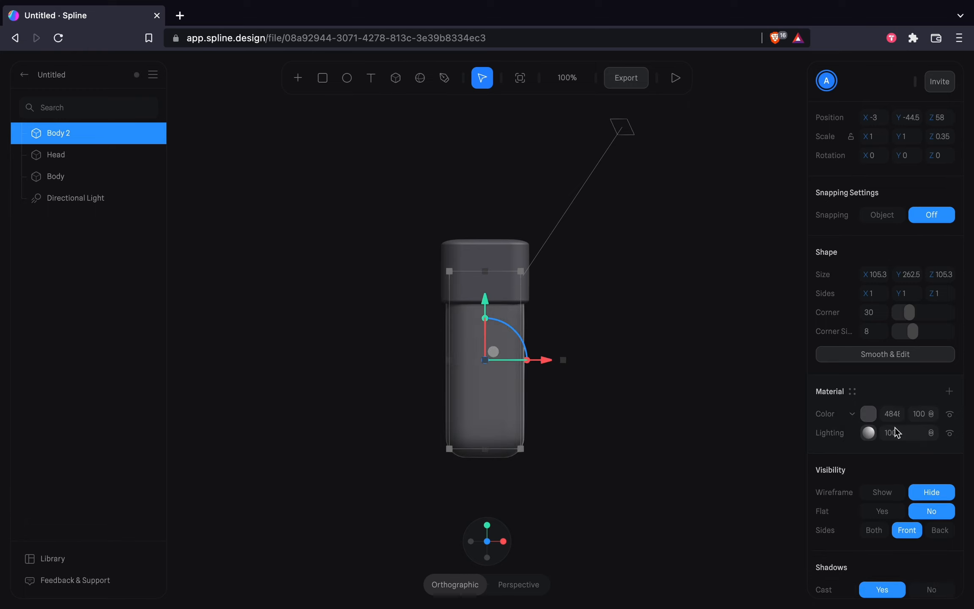
{"action": "left_click_drag", "start_coordinate": [845, 415], "coordinate": [846, 433]}
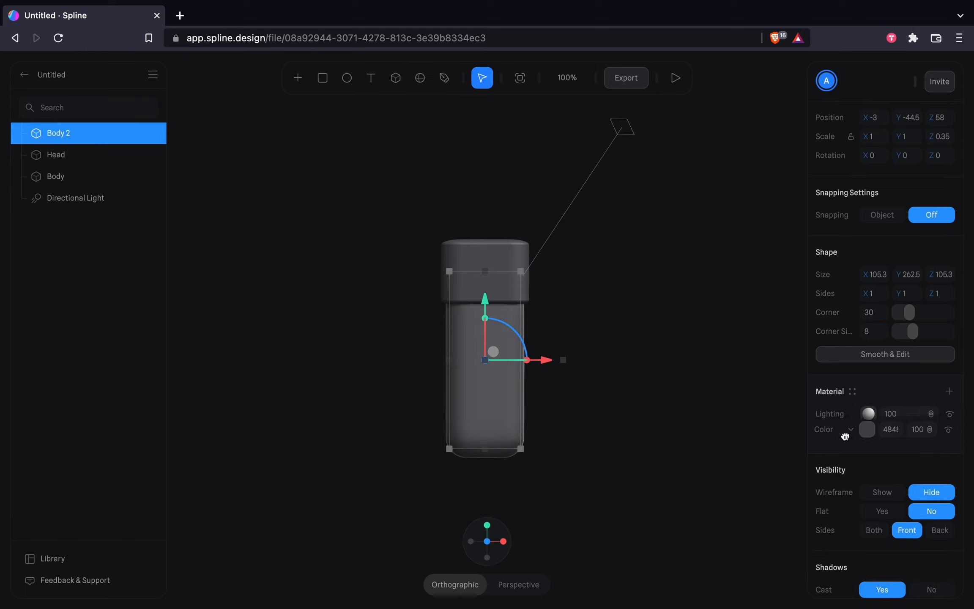
- Set the Color layer of the inner cube to a saturated medium-dark purple
{"action": "left_click", "coordinate": [869, 433]}
{"action": "left_click_drag", "start_coordinate": [880, 488], "coordinate": [896, 490]}
{"action": "scroll", "coordinate": [896, 490], "scroll_direction": "down", "scroll_amount": 1}
{"action": "mouse_move", "coordinate": [907, 568]}
{"action": "left_mouse_down"}
{"action": "mouse_move", "coordinate": [941, 570]}
{"action": "mouse_move", "coordinate": [926, 571]}
{"action": "left_mouse_up"}
{"action": "left_click", "coordinate": [936, 462]}
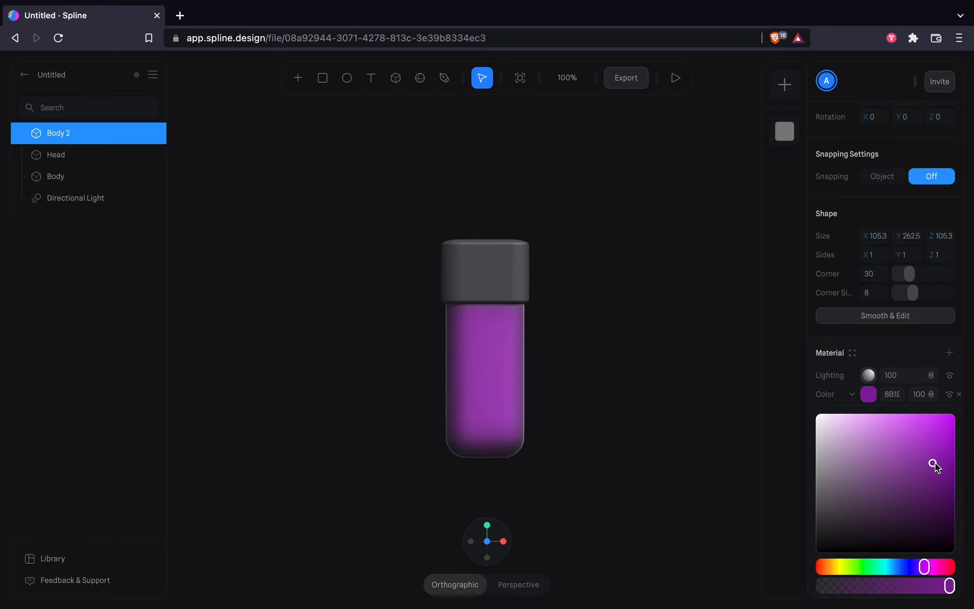
- Lower the inner cube's upper edge to a height of about 109 and shift its hue slightly toward violet
{"action": "left_click_drag", "start_coordinate": [487, 273], "coordinate": [487, 375]}
{"action": "left_click_drag", "start_coordinate": [923, 567], "coordinate": [921, 569]}
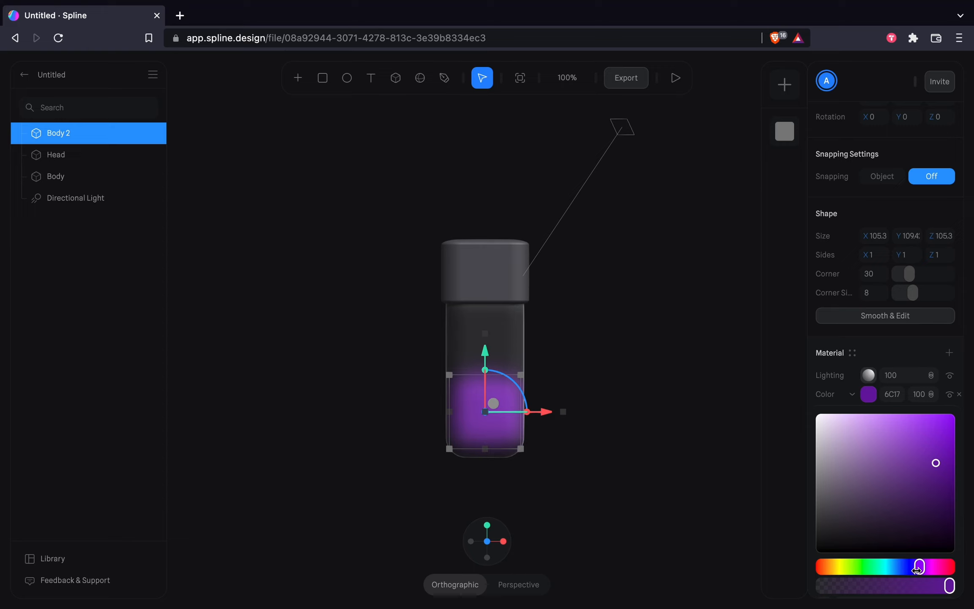
{"action": "left_click", "coordinate": [671, 510]}
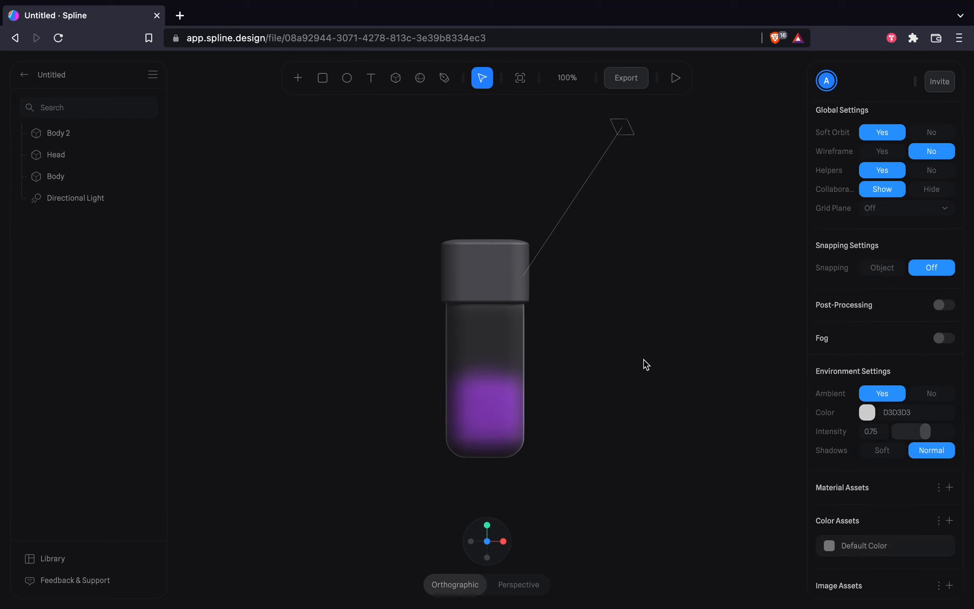
{"action": "mouse_move", "coordinate": [644, 360]}
{"action": "left_mouse_down"}
{"action": "mouse_move", "coordinate": [634, 361]}
{"action": "mouse_move", "coordinate": [649, 360]}
{"action": "left_mouse_up"}
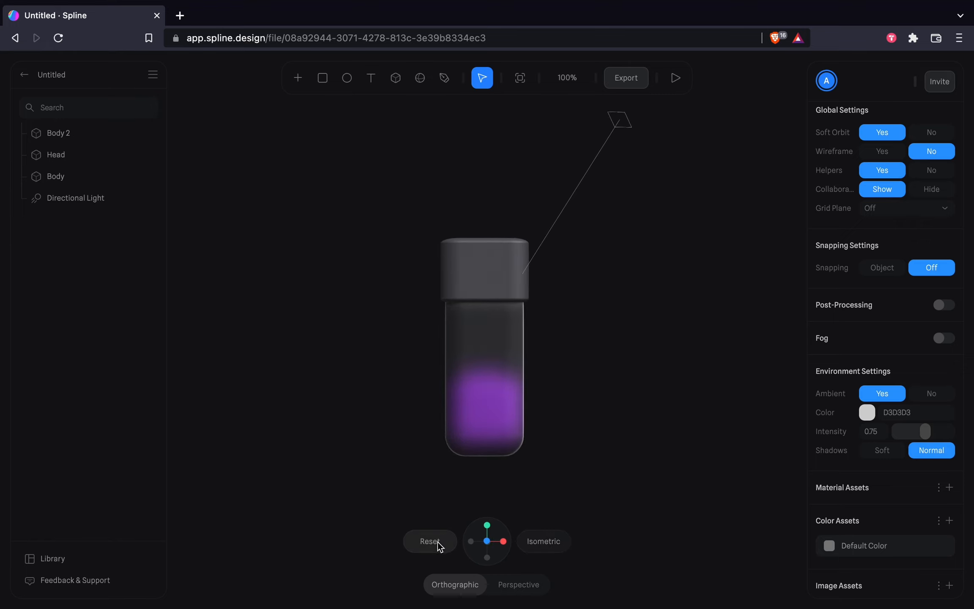
{"action": "left_click", "coordinate": [438, 542]}
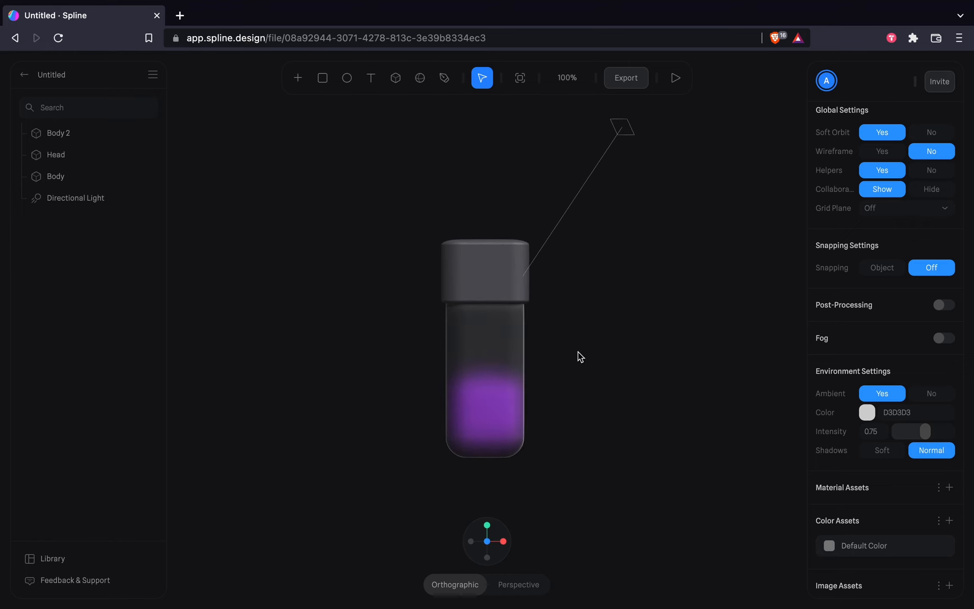
- Select the inner cube, Head and Body together and enlarge them slightly in proportion about their common centre
{"action": "left_click_drag", "start_coordinate": [584, 450], "coordinate": [390, 219]}
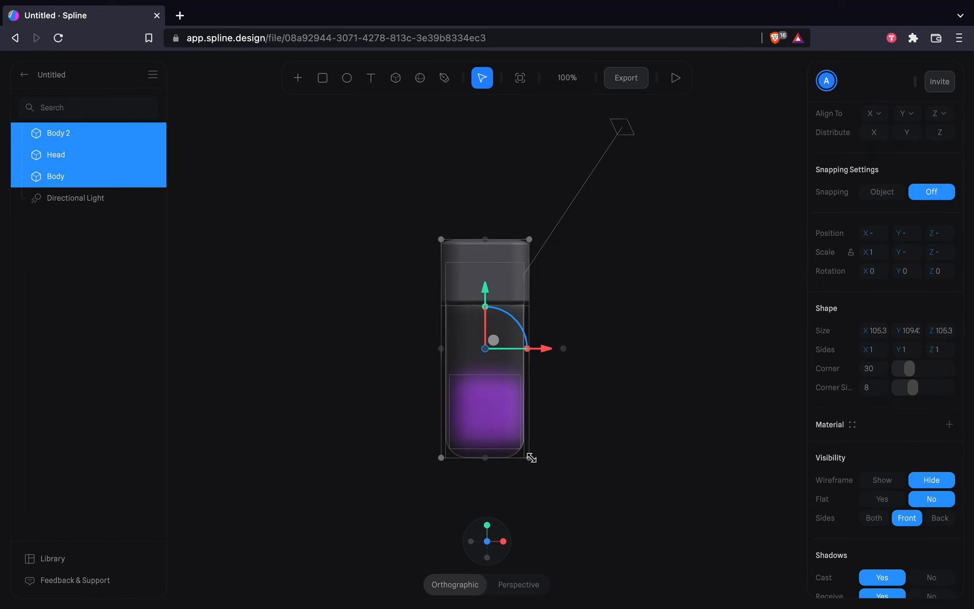
{"action": "left_click_drag", "start_coordinate": [531, 458], "coordinate": [541, 467]}
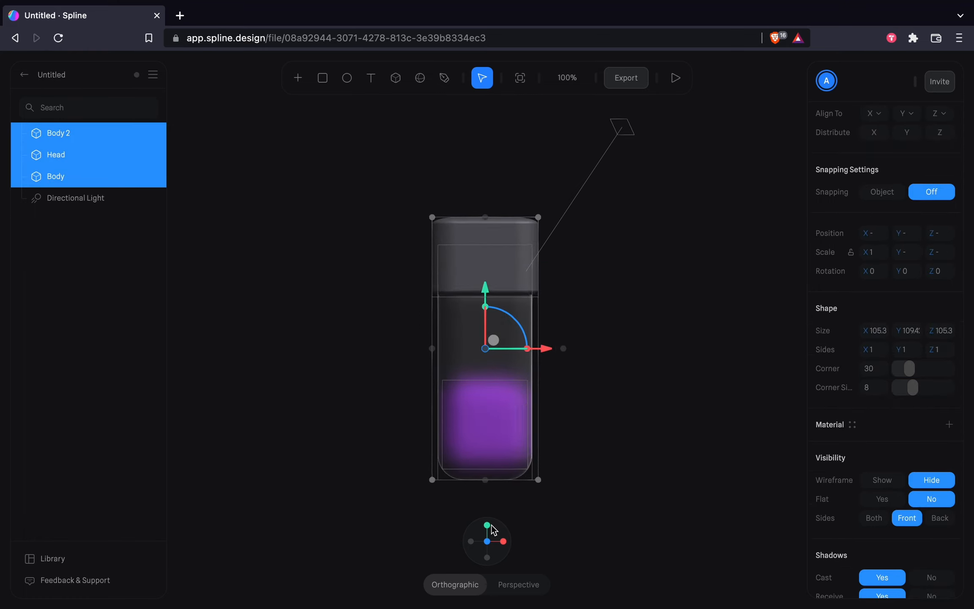
{"action": "left_click", "coordinate": [582, 498]}
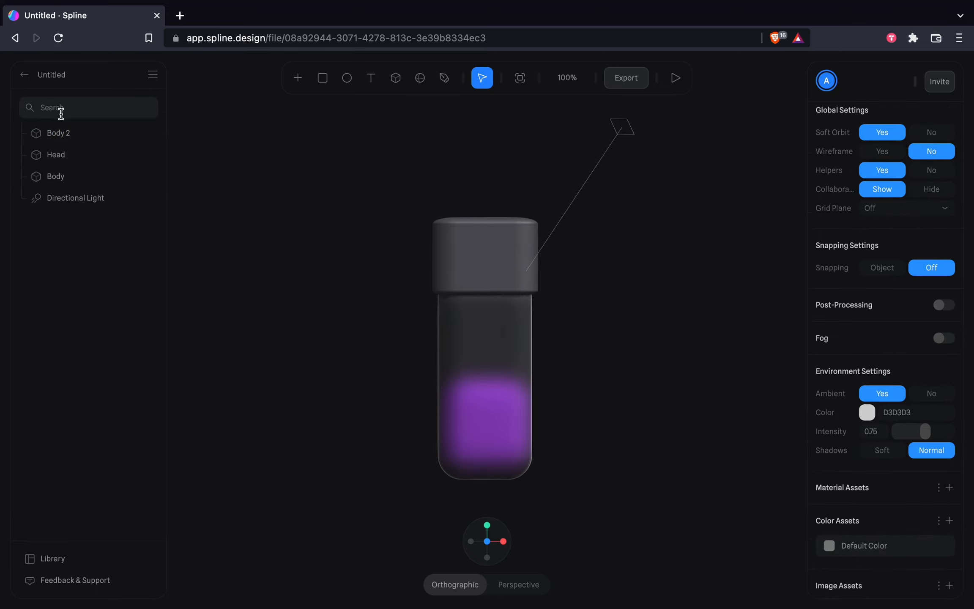
- Add a state to the purple inner cube and raise its upper edge to a height of about 182 in that state
{"action": "left_click", "coordinate": [58, 160]}
{"action": "left_click", "coordinate": [63, 178]}
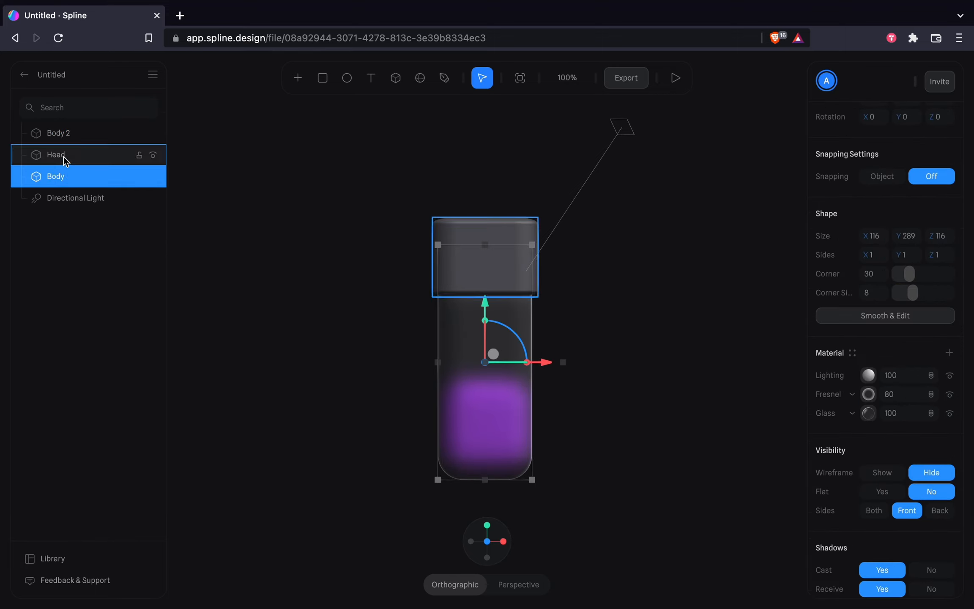
{"action": "left_click", "coordinate": [63, 133]}
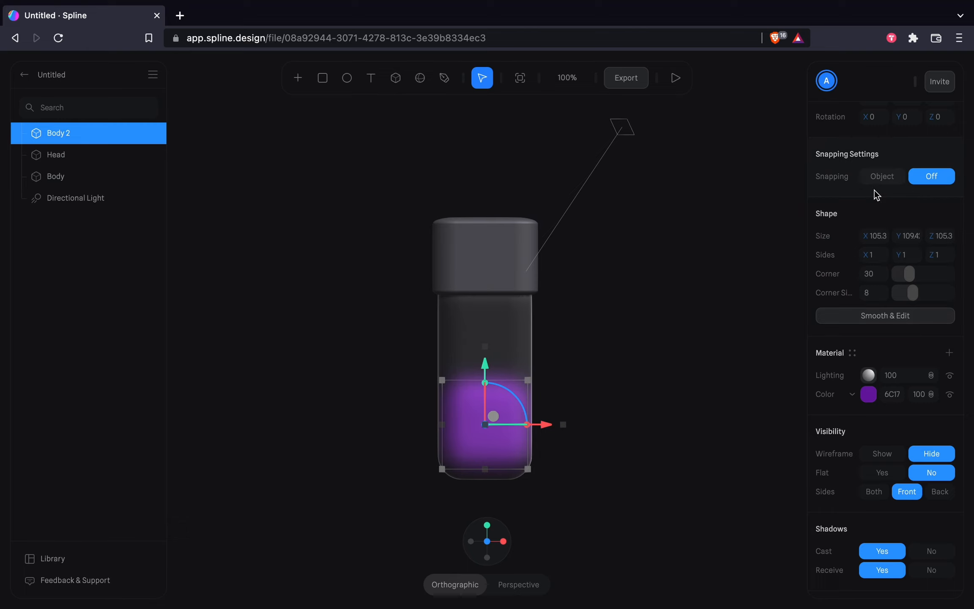
{"action": "scroll", "coordinate": [877, 195], "scroll_direction": "up", "scroll_amount": 2}
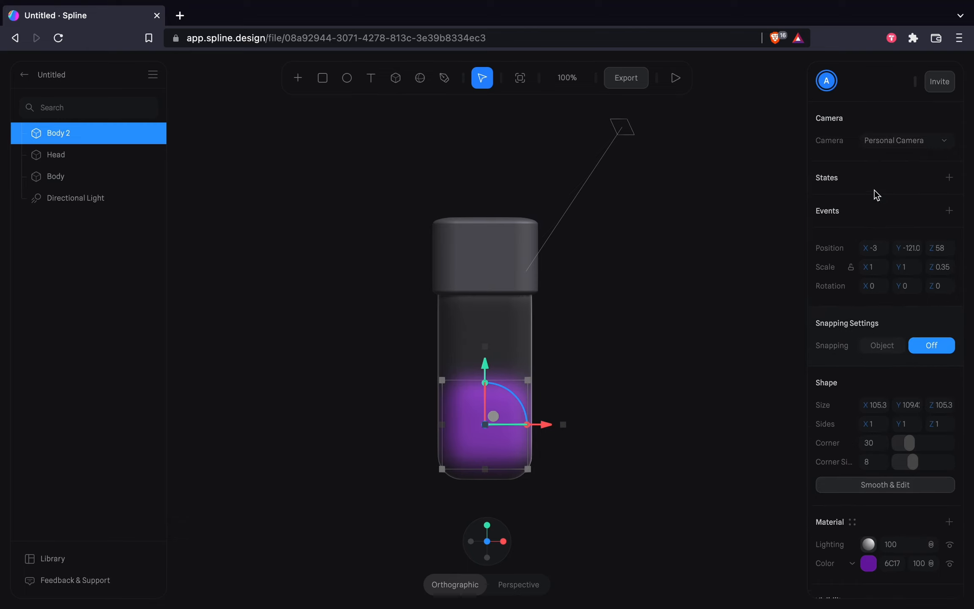
{"action": "left_click", "coordinate": [949, 178]}
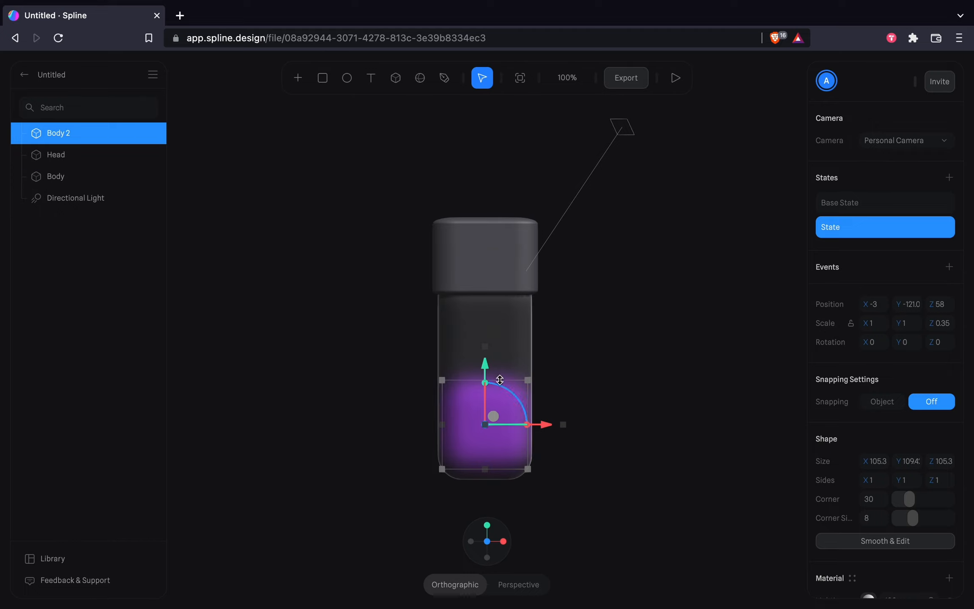
{"action": "left_click_drag", "start_coordinate": [500, 379], "coordinate": [502, 320]}
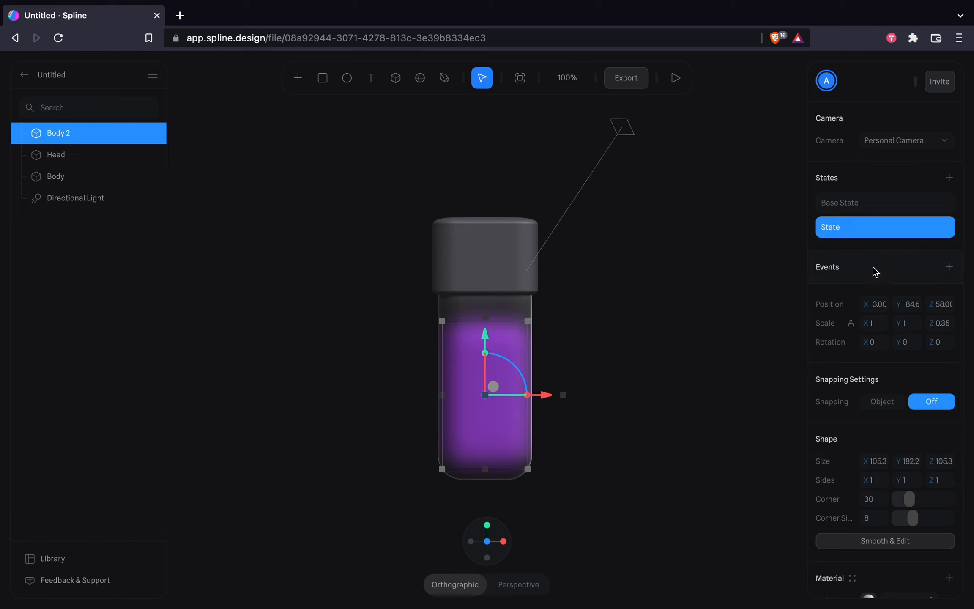
- Add a Start event to the inner cube with a 7-second transition to State, enabling Cycle and Repeat
{"action": "left_click", "coordinate": [950, 269]}
{"action": "left_click", "coordinate": [865, 299]}
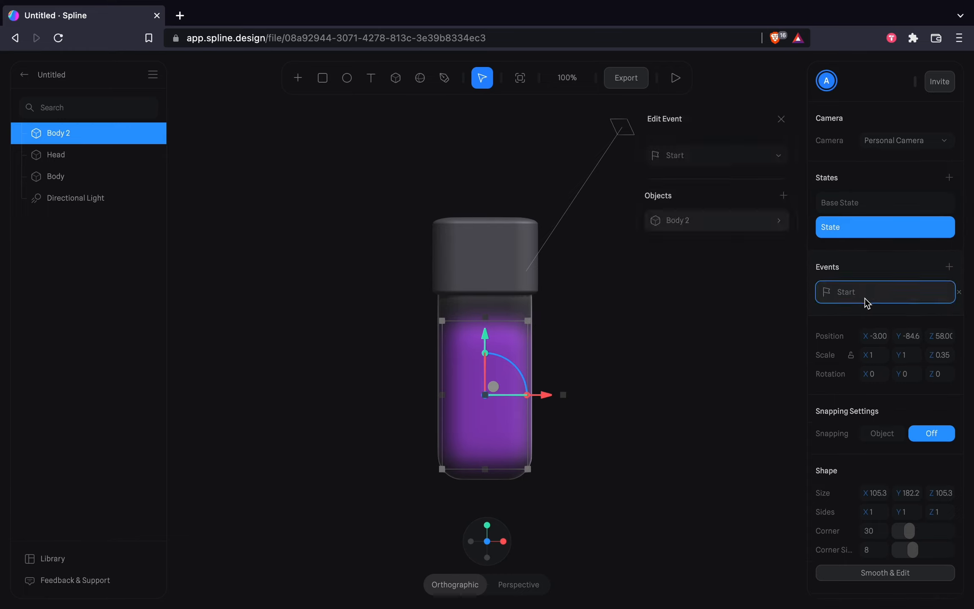
{"action": "left_click", "coordinate": [748, 228]}
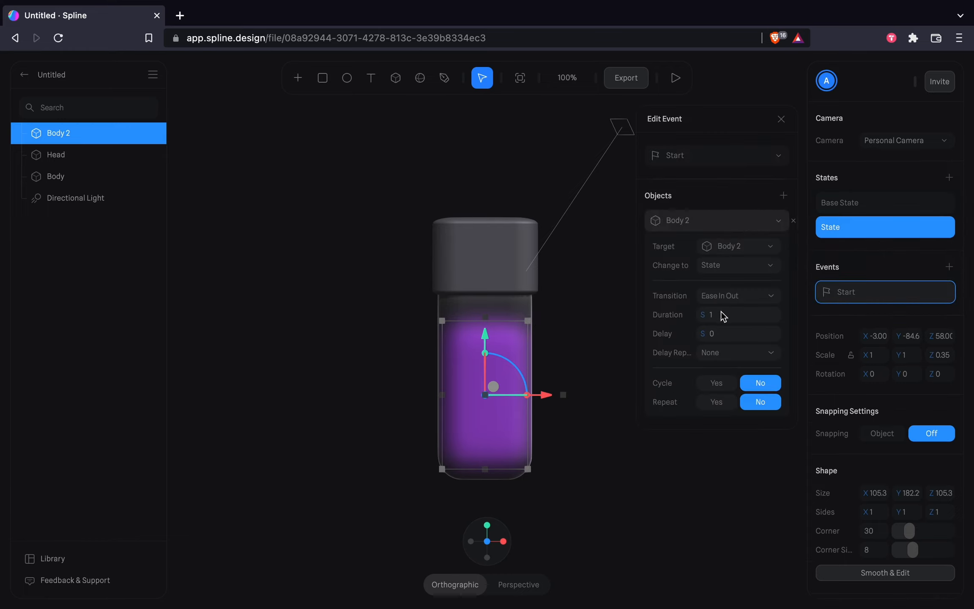
{"action": "type", "text": "7"}
{"action": "left_click", "coordinate": [717, 383]}
{"action": "left_click", "coordinate": [716, 421]}
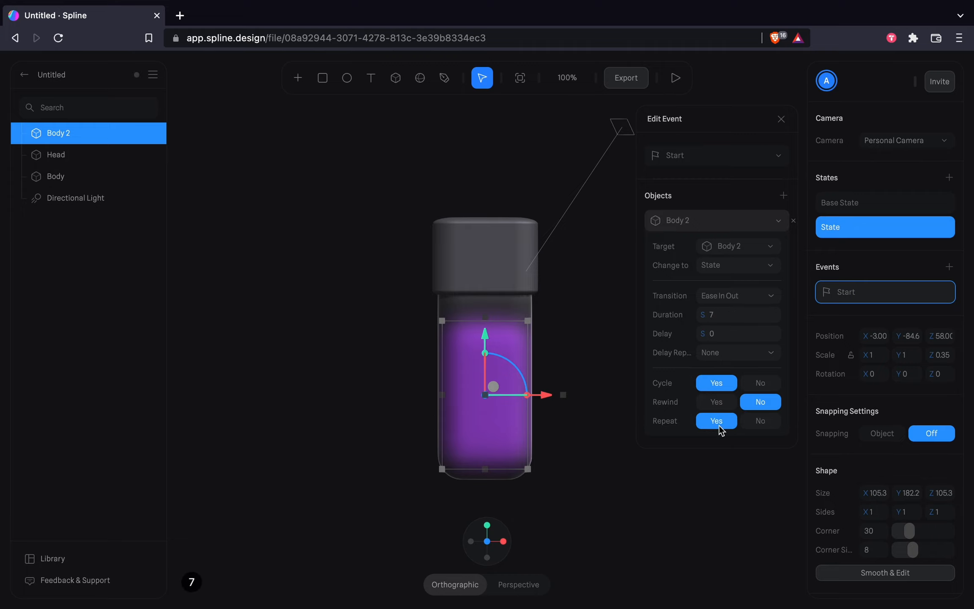
- Enable Rewind for the inner cube's Start event and preview the looping animation
{"action": "left_click", "coordinate": [719, 403]}
{"action": "left_click", "coordinate": [676, 78]}
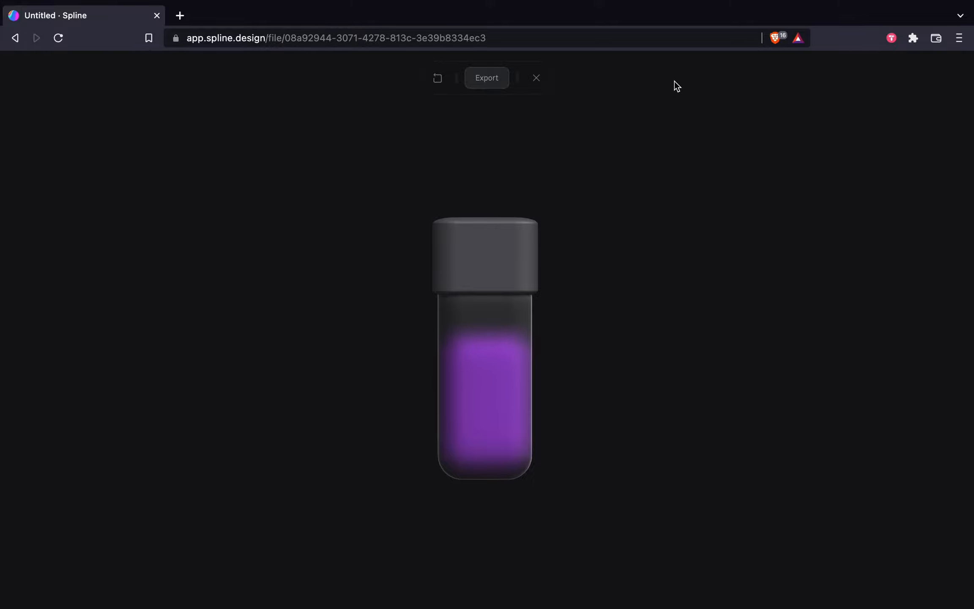
{"action": "left_click", "coordinate": [537, 78]}
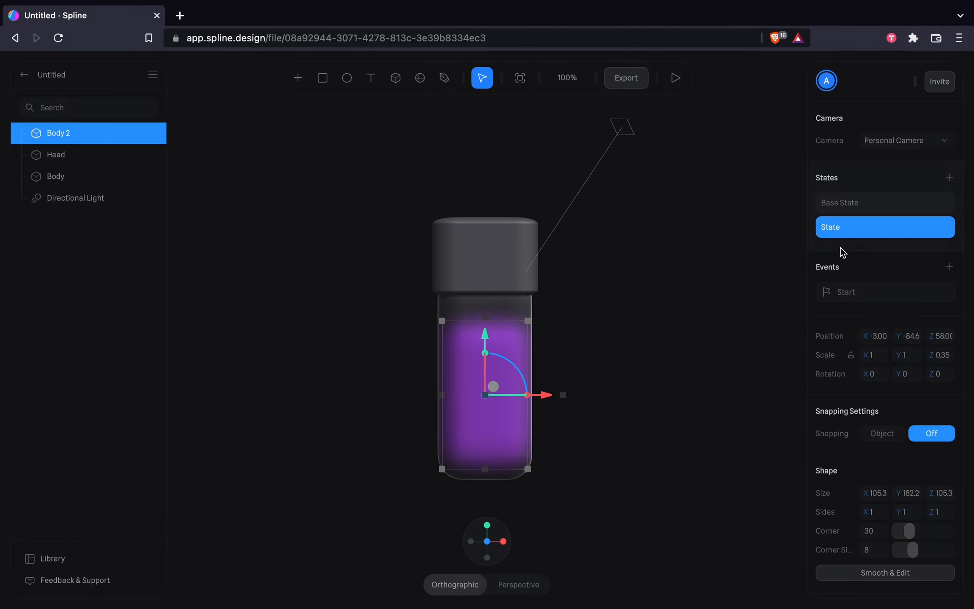
- Try a 4-second duration for the inner cube's Start event and preview the bottle from a rotated view
{"action": "left_click", "coordinate": [861, 292]}
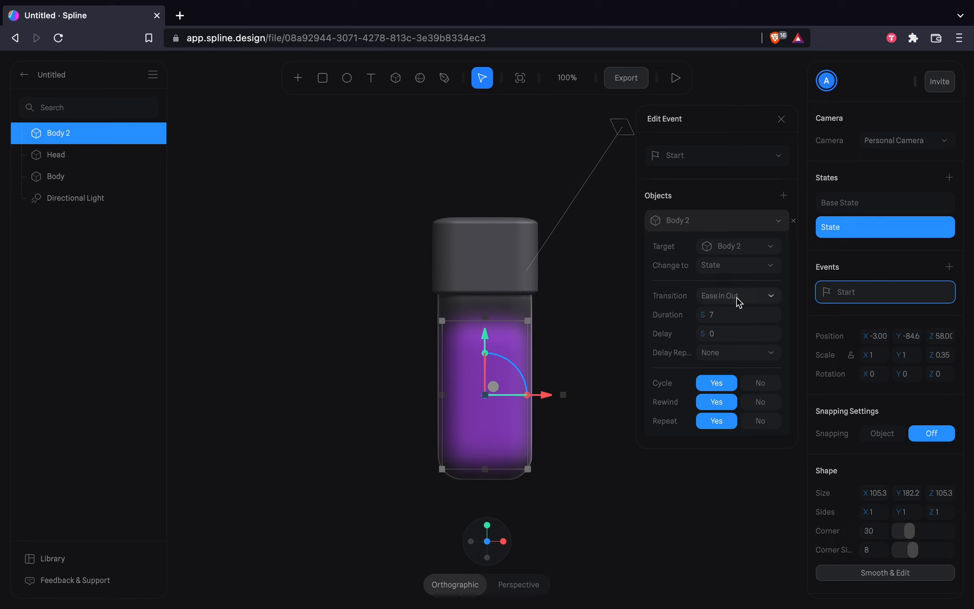
{"action": "type", "text": "4"}
{"action": "key", "text": "Return"}
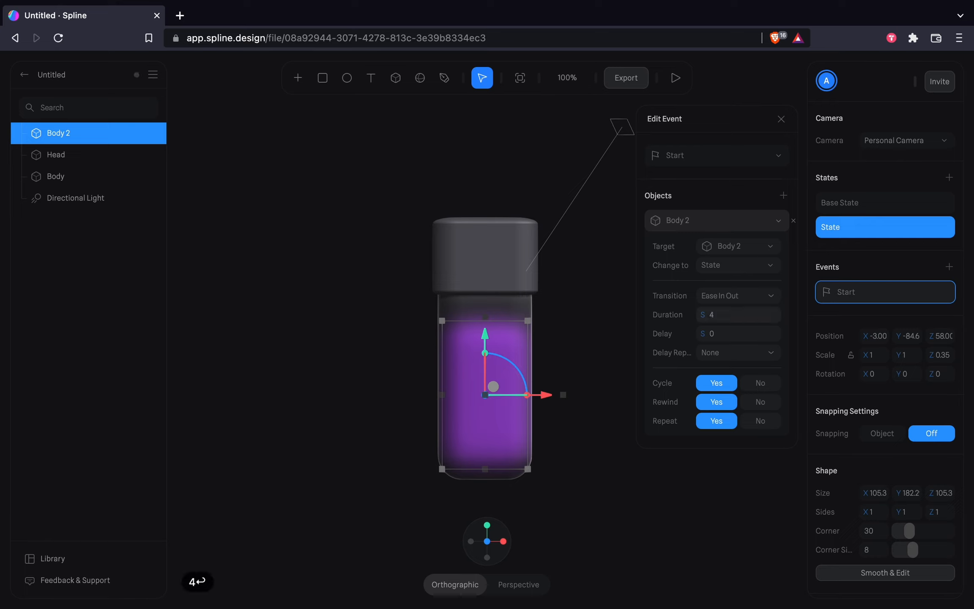
{"action": "left_click", "coordinate": [676, 77]}
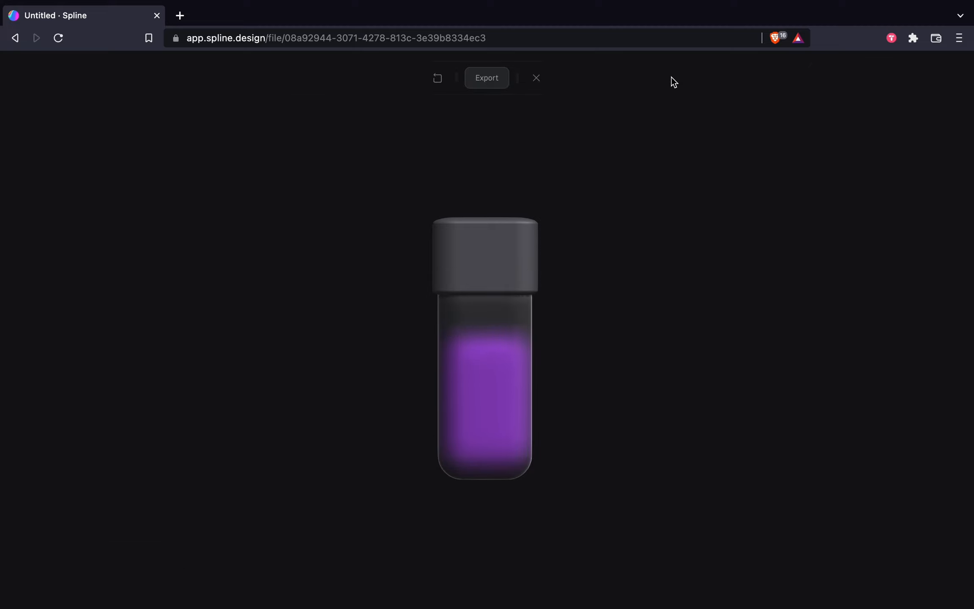
{"action": "left_click_drag", "start_coordinate": [689, 281], "coordinate": [646, 276]}
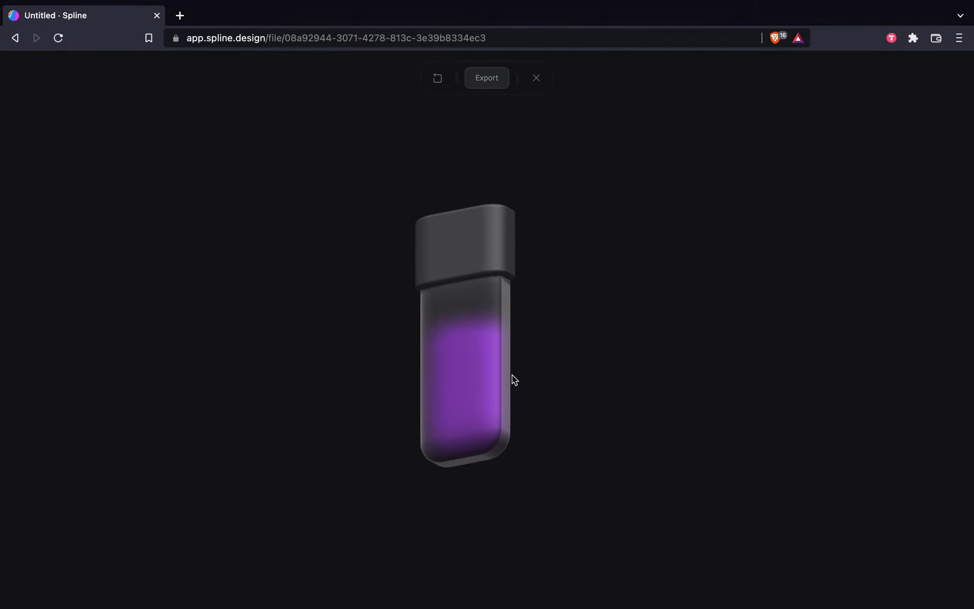
{"action": "left_click", "coordinate": [535, 78]}
- Set the duration of the inner cube's Start event to 8 seconds
{"action": "left_click", "coordinate": [854, 292]}
{"action": "left_click", "coordinate": [740, 314]}
{"action": "key", "text": "BackSpace"}
{"action": "type", "text": "8"}
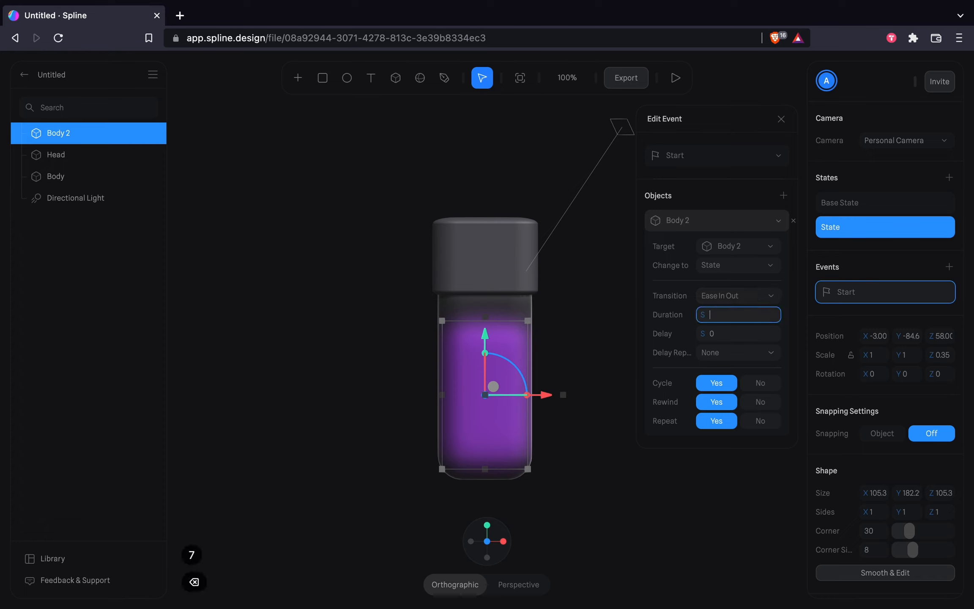
{"action": "key", "text": "Return"}
{"action": "left_click", "coordinate": [599, 307]}
- Try a corner radius of about 14 on the glass Body and check the bottle from the side
{"action": "left_click", "coordinate": [526, 406]}
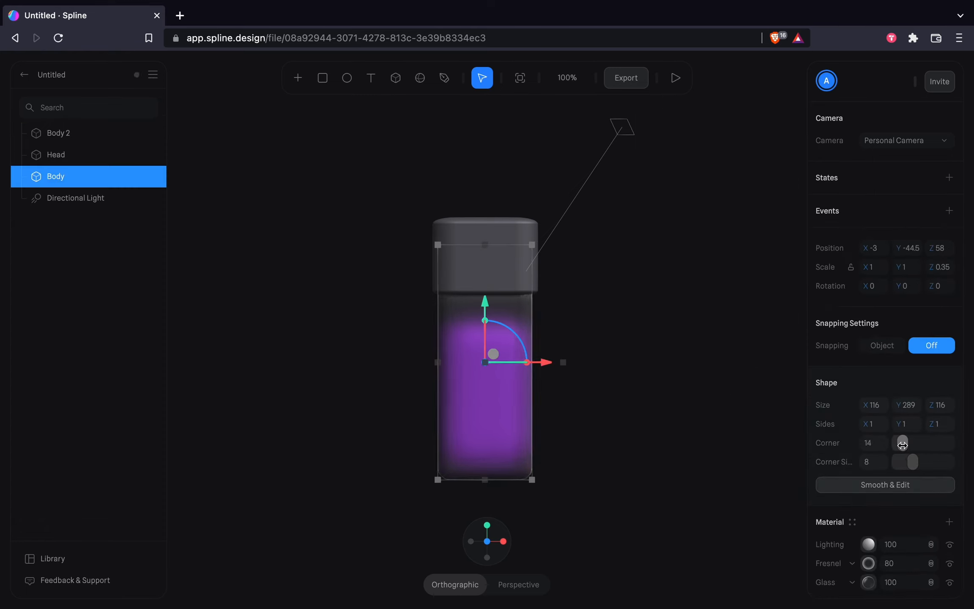
{"action": "left_click", "coordinate": [725, 429]}
{"action": "left_click_drag", "start_coordinate": [699, 430], "coordinate": [591, 461], "text": "alt"}
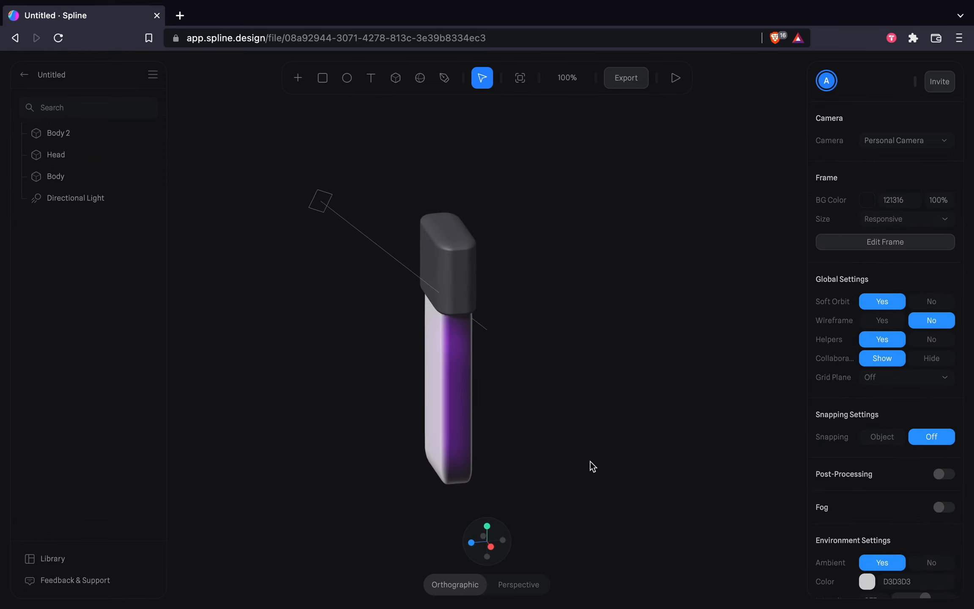
{"action": "left_click", "coordinate": [437, 547]}
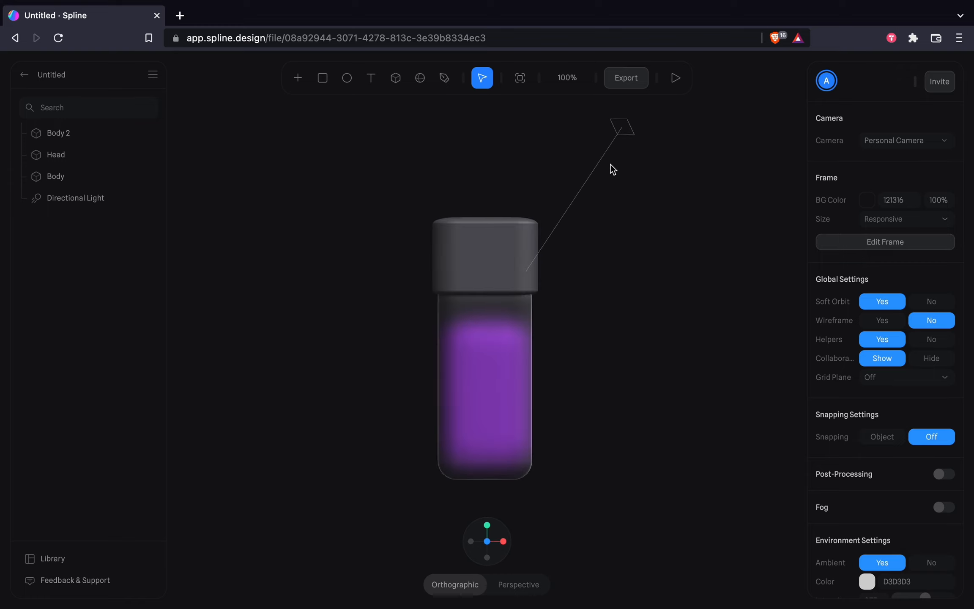
- Try different heights for the Head cap by moving its edges, and undo these changes
{"action": "left_click", "coordinate": [480, 238]}
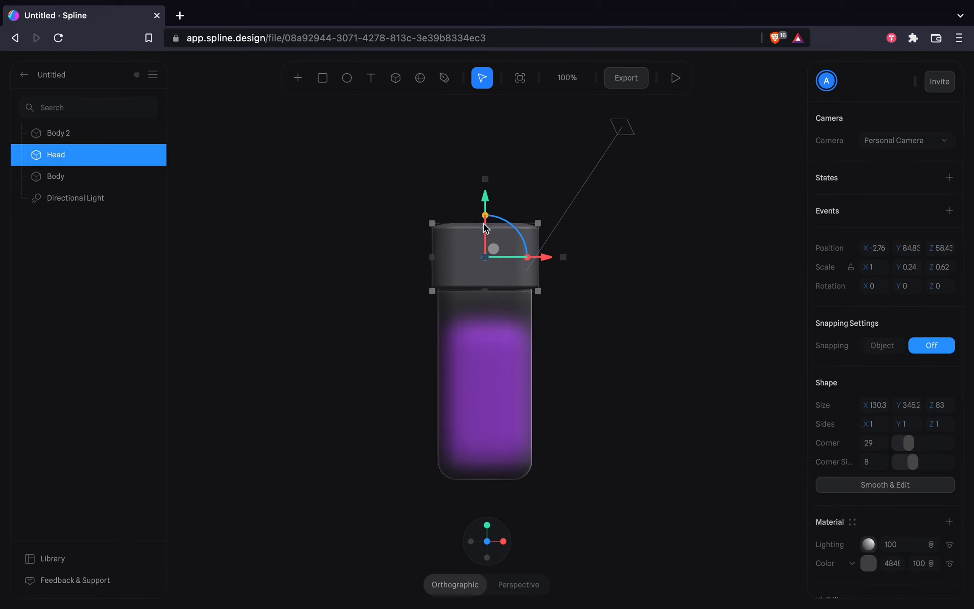
{"action": "key", "text": "super+z"}
{"action": "left_click", "coordinate": [513, 213]}
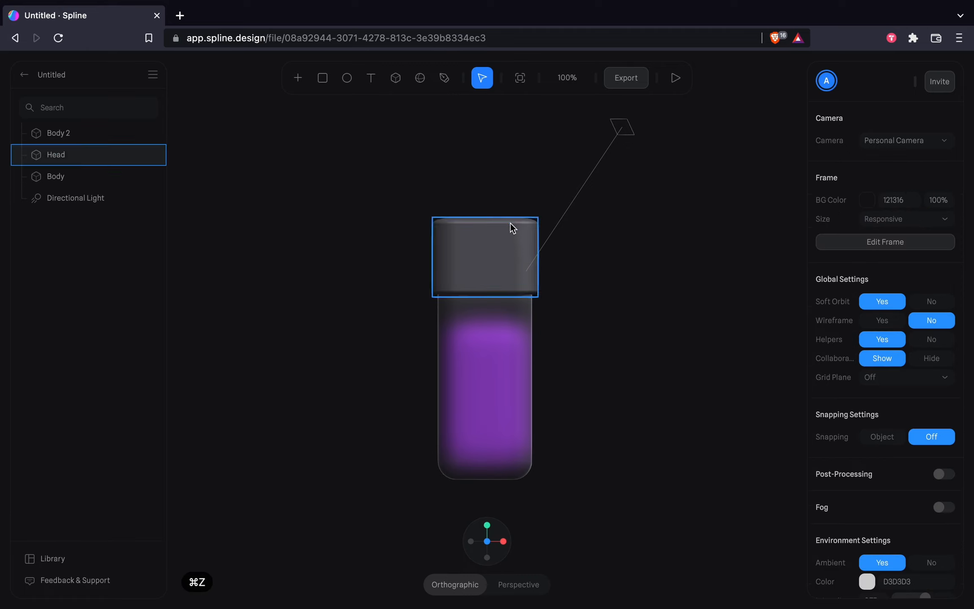
{"action": "left_click", "coordinate": [510, 219]}
{"action": "left_click_drag", "start_coordinate": [511, 216], "coordinate": [487, 206]}
{"action": "key", "text": "super+z"}
{"action": "key", "text": "super+z"}
{"action": "key", "text": "super+z"}
{"action": "key", "text": "super+z"}
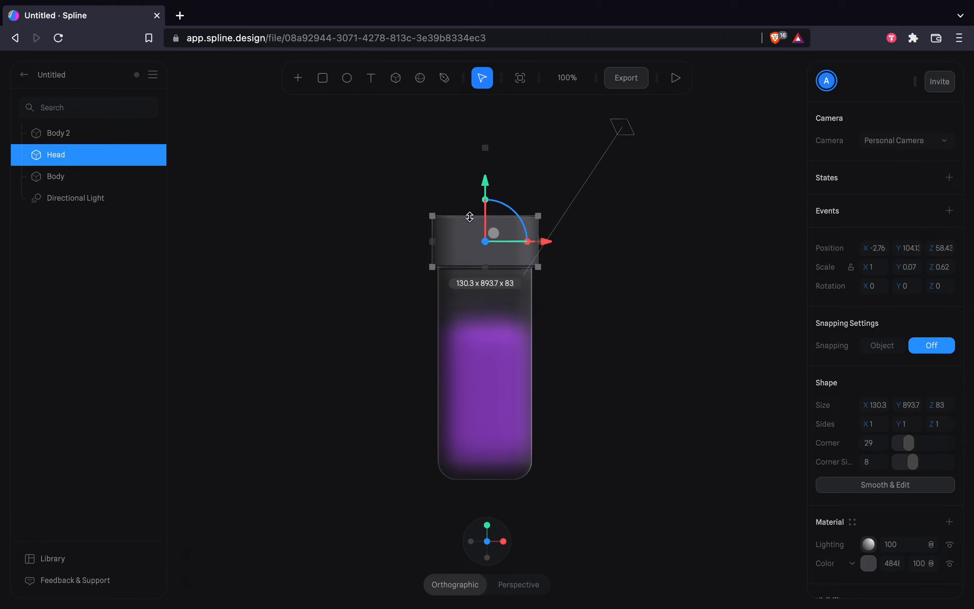
- Shorten the Head cap by raising its lower edge, giving it a Y size of about 501
{"action": "left_click", "coordinate": [668, 293]}
{"action": "left_click", "coordinate": [523, 237]}
{"action": "left_click_drag", "start_coordinate": [486, 196], "coordinate": [486, 151]}
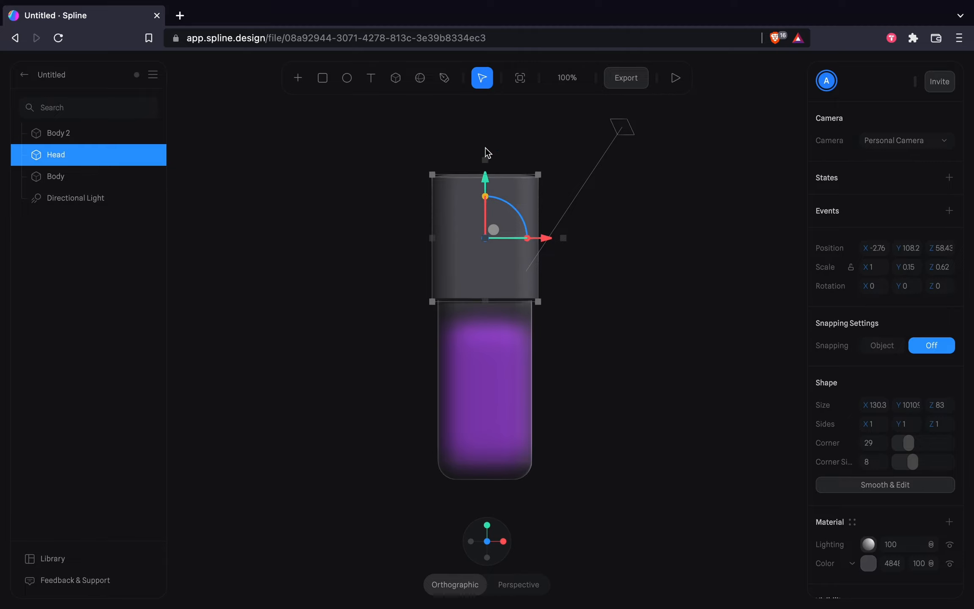
{"action": "mouse_move", "coordinate": [468, 301]}
{"action": "left_mouse_down"}
{"action": "mouse_move", "coordinate": [470, 237]}
{"action": "mouse_move", "coordinate": [469, 304]}
{"action": "mouse_move", "coordinate": [469, 279]}
{"action": "left_mouse_up"}
{"action": "left_click", "coordinate": [663, 276]}
{"action": "left_click_drag", "start_coordinate": [663, 276], "coordinate": [421, 518]}
{"action": "left_click", "coordinate": [500, 541]}
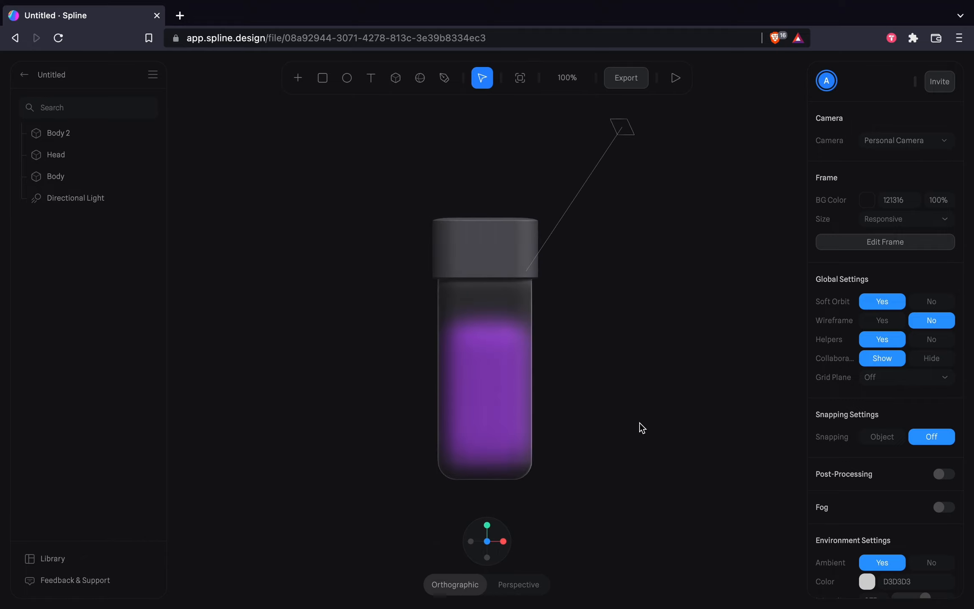
- Narrow the Head cap symmetrically to a width of about 123.5 and reduce its corner radius to about 23
{"action": "left_click", "coordinate": [478, 375]}
{"action": "left_click", "coordinate": [581, 367]}
{"action": "left_click", "coordinate": [482, 258]}
{"action": "left_click_drag", "start_coordinate": [432, 251], "coordinate": [435, 250], "text": "alt"}
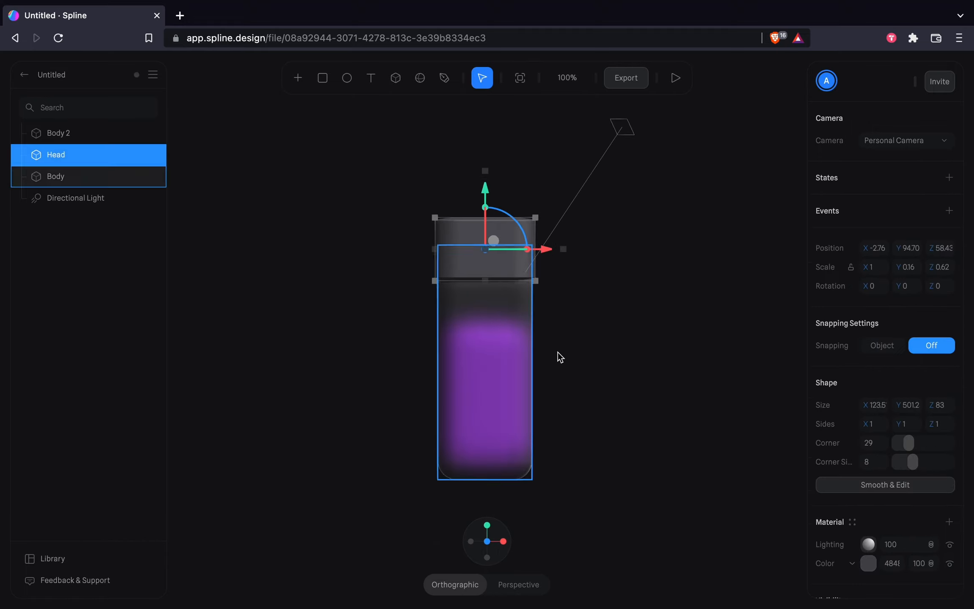
{"action": "left_click", "coordinate": [618, 408]}
{"action": "left_click", "coordinate": [505, 262]}
{"action": "left_click_drag", "start_coordinate": [908, 443], "coordinate": [910, 450]}
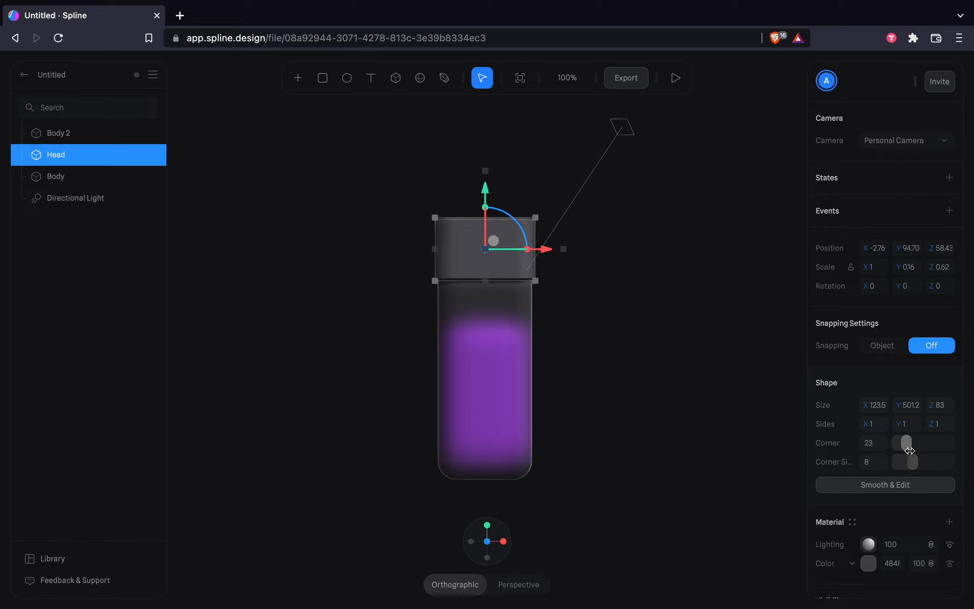
- Move the directional light farther out to the upper right of the bottle, at about X 298, Y 353
{"action": "left_click", "coordinate": [760, 385]}
{"action": "right_click_drag", "start_coordinate": [663, 342], "coordinate": [649, 313]}
{"action": "left_click", "coordinate": [485, 536]}
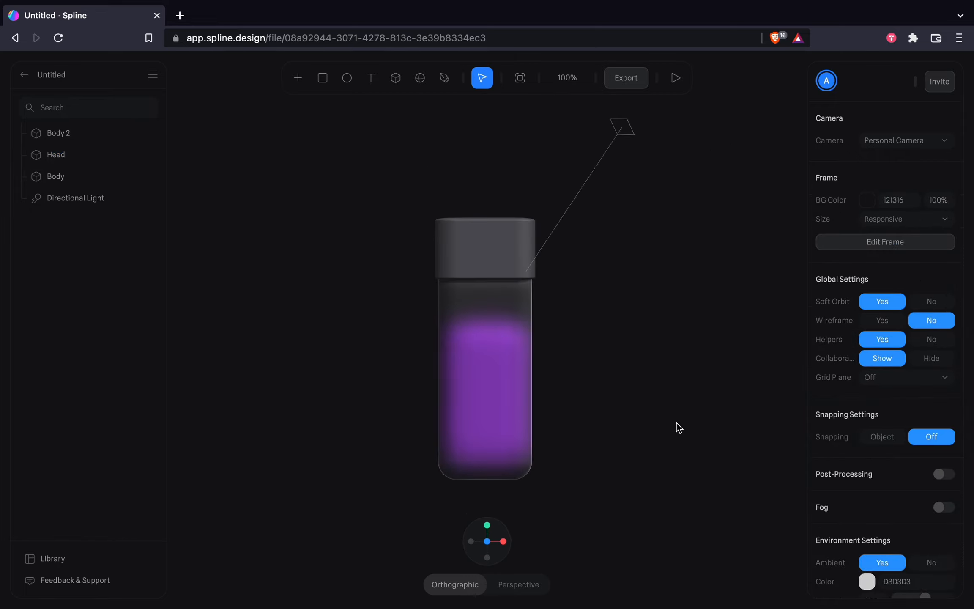
{"action": "left_click_drag", "start_coordinate": [629, 136], "coordinate": [691, 92]}
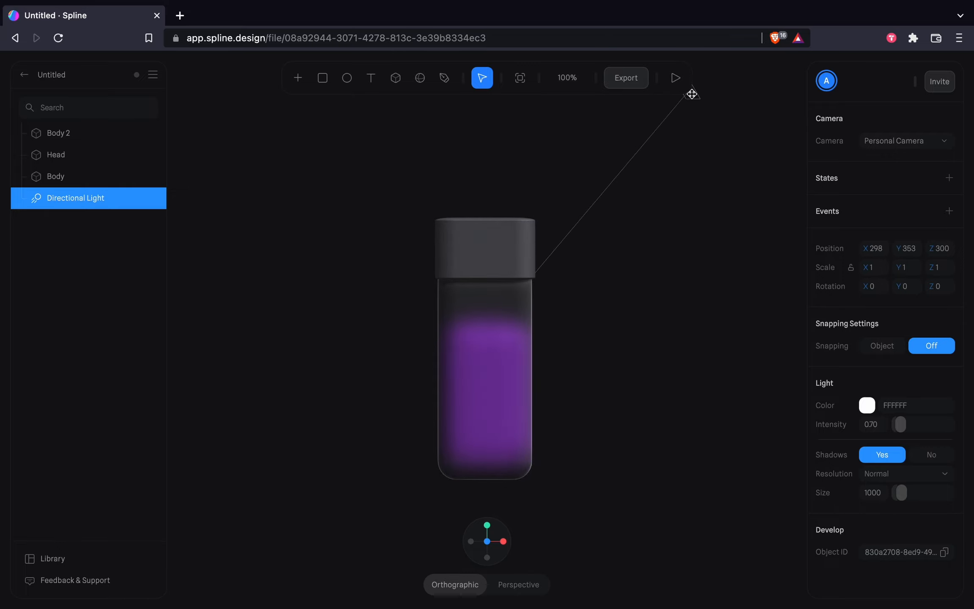
{"action": "left_click", "coordinate": [685, 281]}
- Group Body 2, Head and Body and add a state in which the group is rotated to about X -17.5, Y -8.9, Z 48.2
{"action": "left_click_drag", "start_coordinate": [367, 422], "coordinate": [492, 210]}
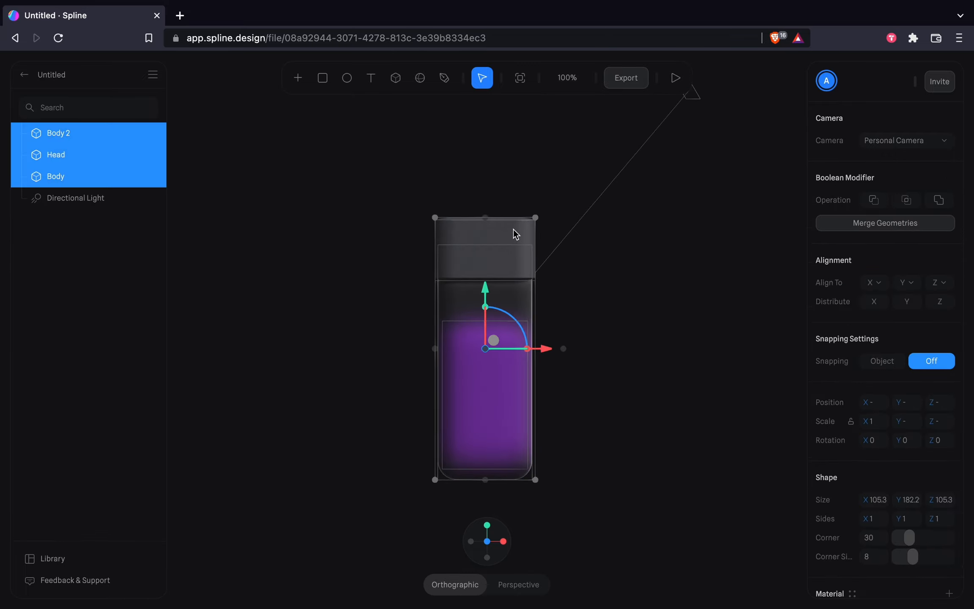
{"action": "key", "text": "super+g"}
{"action": "left_click", "coordinate": [949, 177]}
{"action": "left_click_drag", "start_coordinate": [489, 322], "coordinate": [477, 353]}
{"action": "left_click", "coordinate": [841, 203]}
{"action": "left_click", "coordinate": [840, 231]}
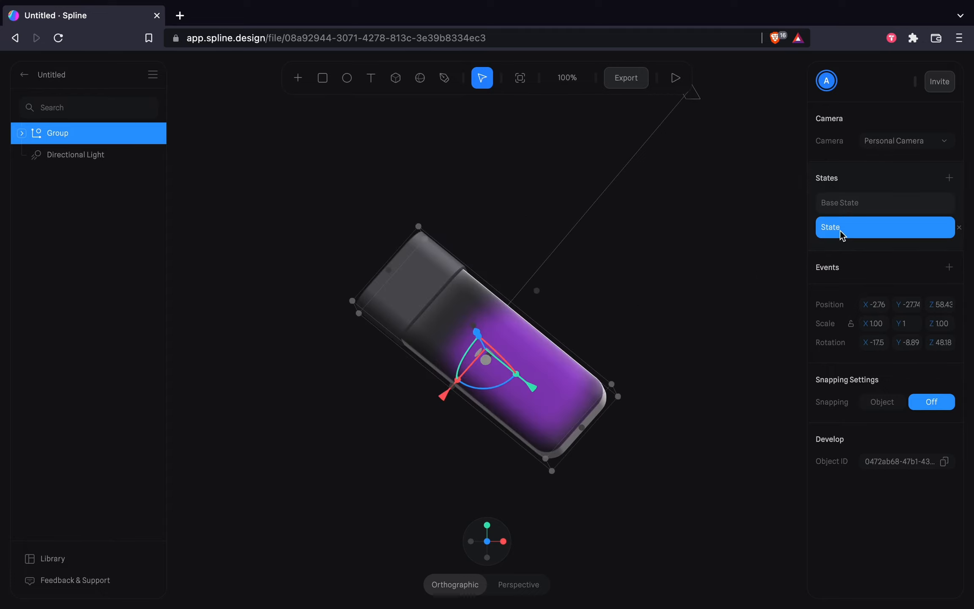
- Rotate the group slightly by hand in its Base State
{"action": "left_click", "coordinate": [847, 205]}
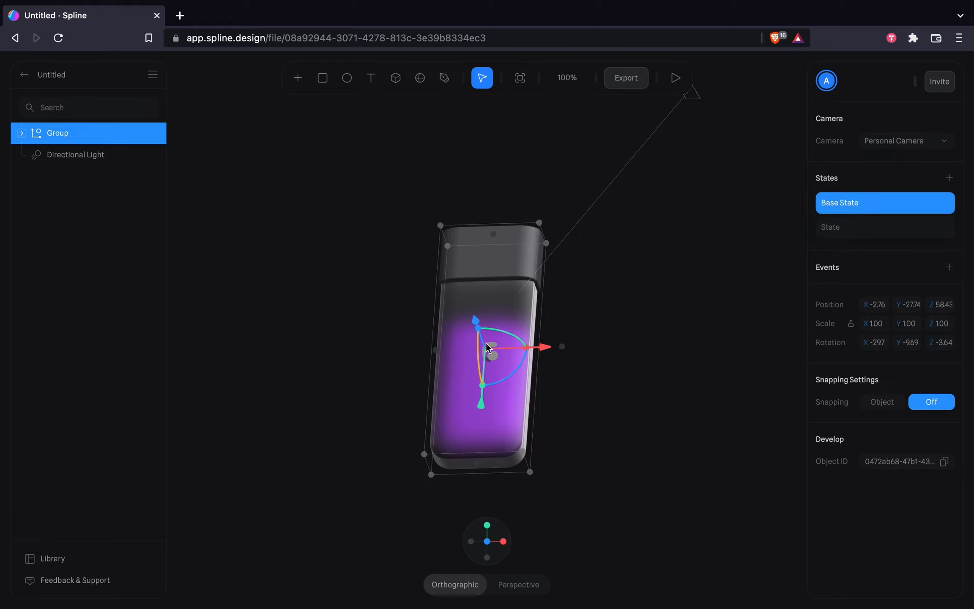
{"action": "left_click_drag", "start_coordinate": [499, 334], "coordinate": [524, 336]}
{"action": "left_click", "coordinate": [841, 227]}
- Add a Start event to the group with a 7-second transition to State, enable Cycle, Rewind and Repeat, and preview it
{"action": "left_click", "coordinate": [949, 267]}
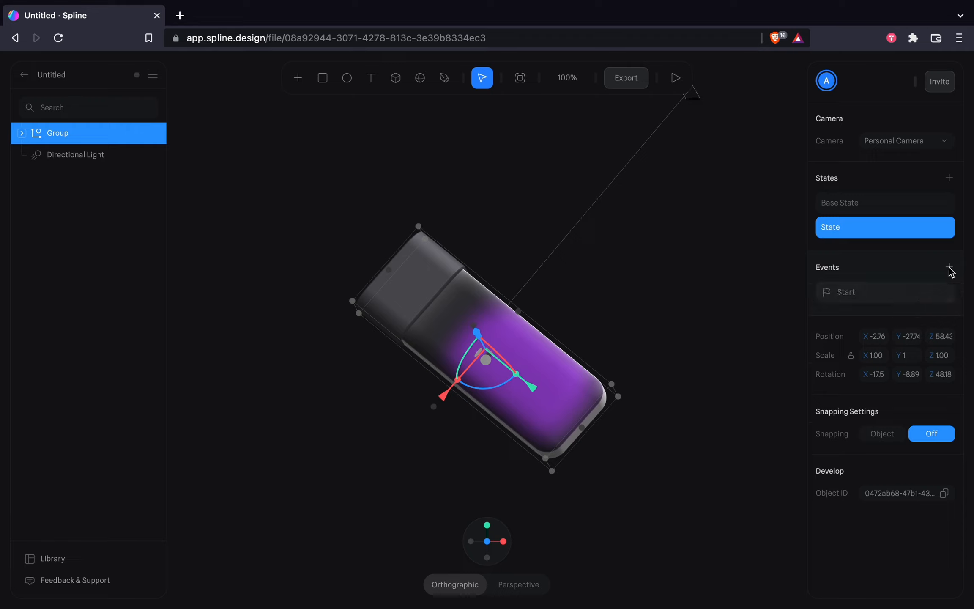
{"action": "left_click", "coordinate": [700, 221]}
{"action": "left_click", "coordinate": [721, 317]}
{"action": "left_click", "coordinate": [717, 383]}
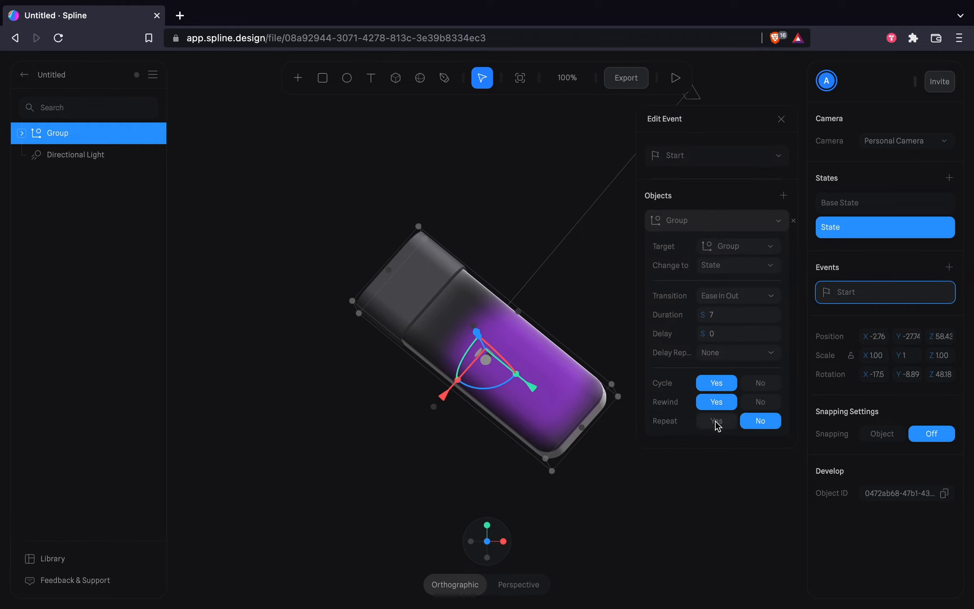
{"action": "left_click", "coordinate": [718, 421]}
{"action": "left_click", "coordinate": [675, 78]}
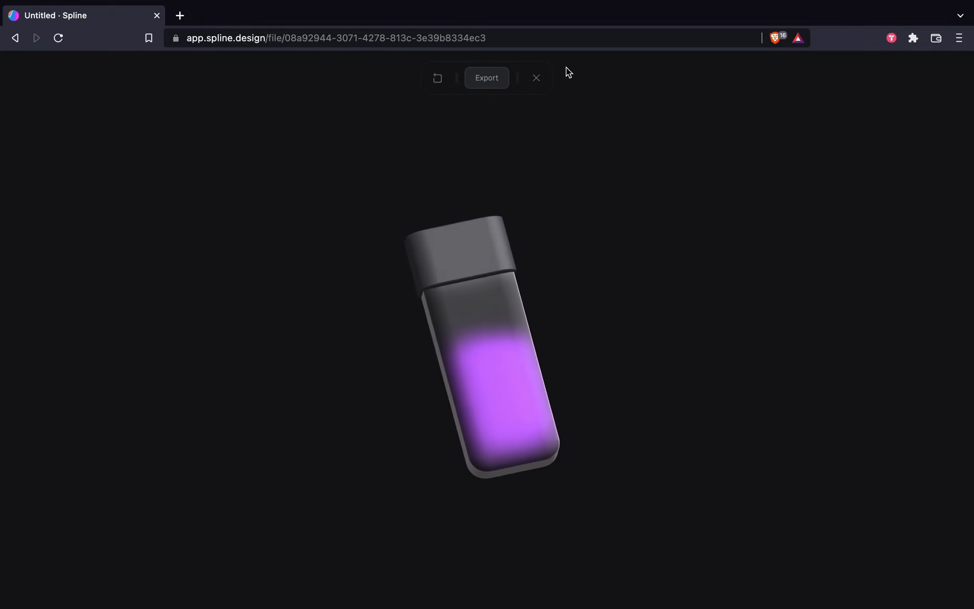
{"action": "left_click", "coordinate": [537, 77]}
- Set the group's Base State rotation to 0 on X, Y and Z and preview the animation
{"action": "left_click_drag", "start_coordinate": [494, 338], "coordinate": [471, 378]}
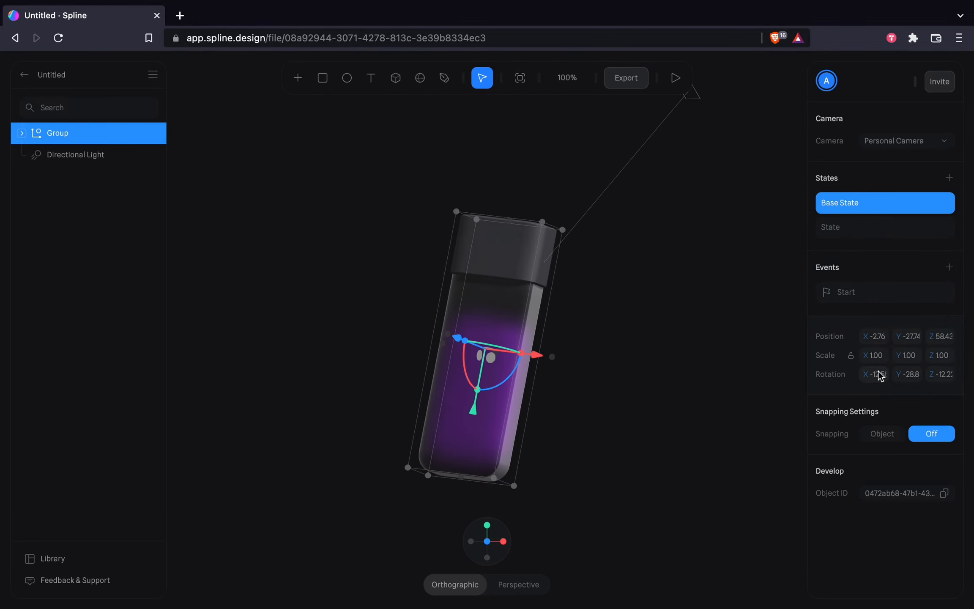
{"action": "left_click", "coordinate": [875, 374]}
{"action": "type", "text": "0"}
{"action": "key", "text": "Tab"}
{"action": "type", "text": "0"}
{"action": "key", "text": "Tab"}
{"action": "type", "text": "0"}
{"action": "key", "text": "Tab"}
{"action": "left_click", "coordinate": [675, 76]}
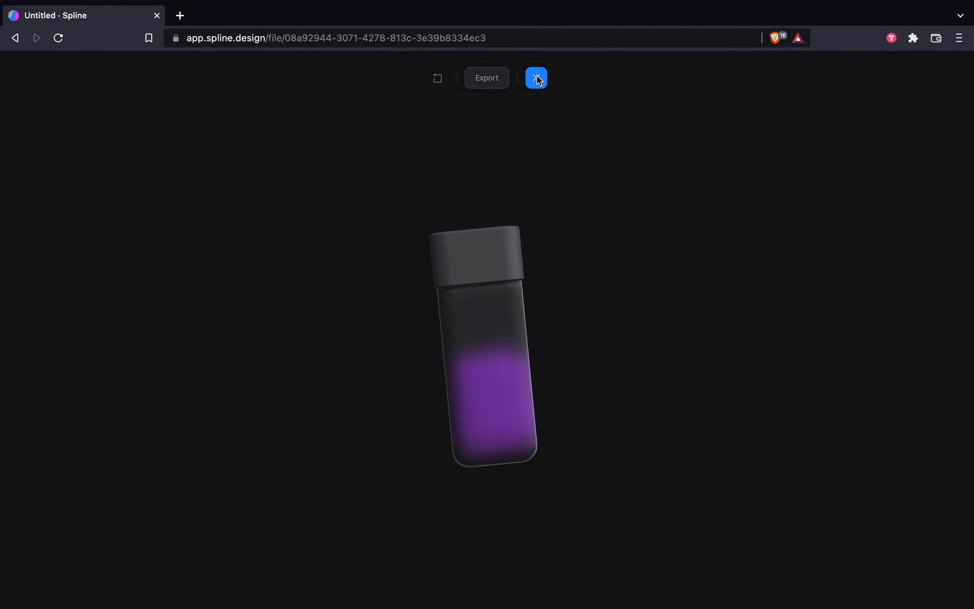
{"action": "left_click", "coordinate": [537, 78]}
- Change the color of Body 2 inside the group to the deep blue-violet RGB(57, 23, 165) in its State
{"action": "left_click", "coordinate": [837, 203]}
{"action": "left_click", "coordinate": [21, 133]}
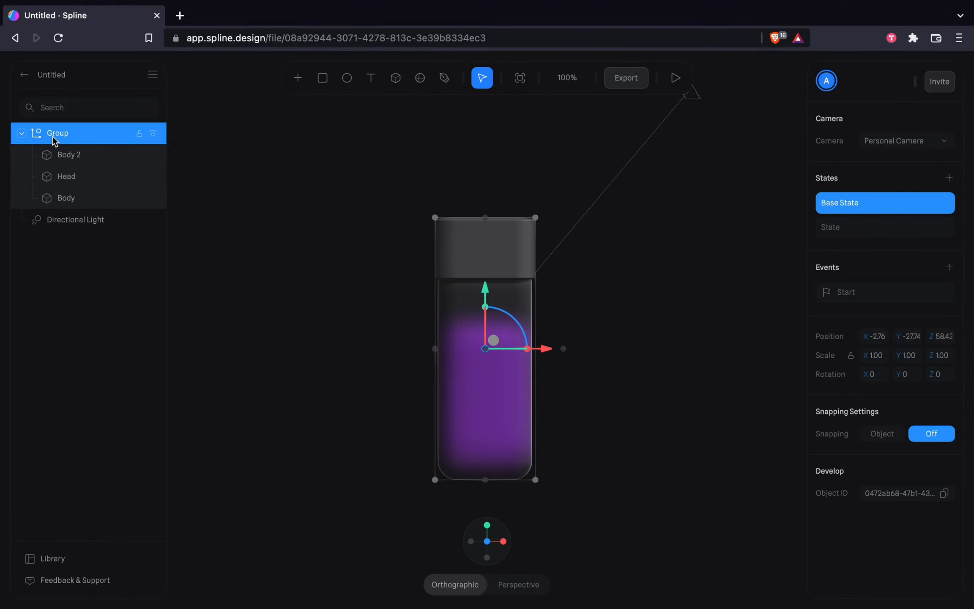
{"action": "left_click", "coordinate": [68, 176]}
{"action": "left_click", "coordinate": [68, 154]}
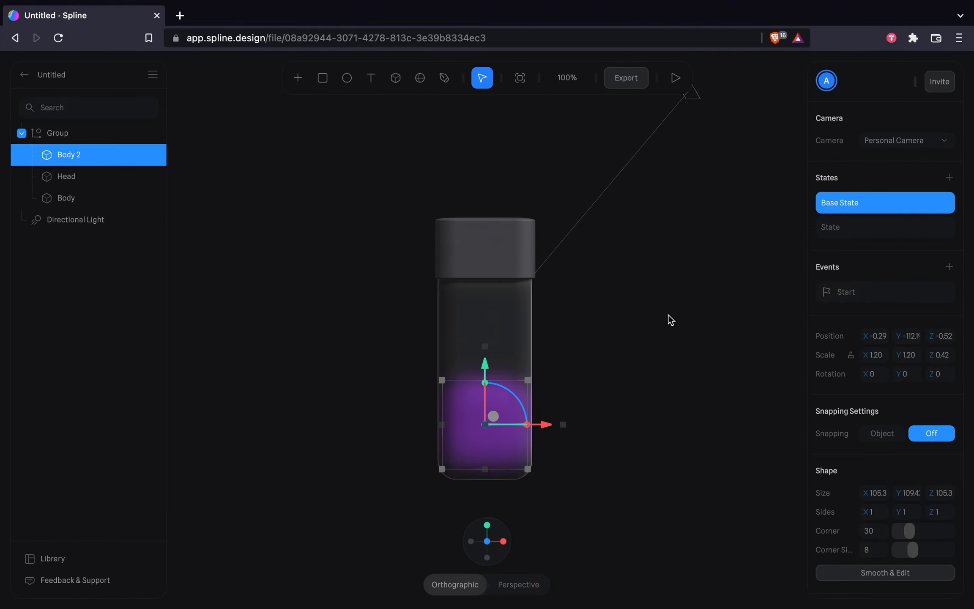
{"action": "scroll", "coordinate": [844, 381], "scroll_direction": "down", "scroll_amount": 4}
{"action": "left_click", "coordinate": [874, 449]}
{"action": "scroll", "coordinate": [875, 450], "scroll_direction": "down", "scroll_amount": 3}
{"action": "left_click_drag", "start_coordinate": [916, 493], "coordinate": [913, 494]}
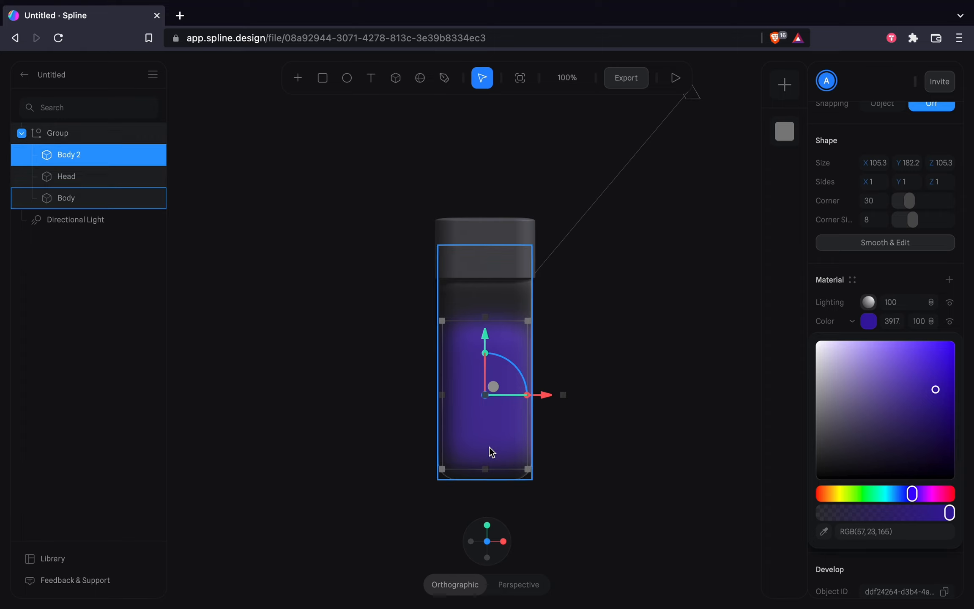
- Try to paste a copy of Body 2 and move it upward, and undo the move
{"action": "key", "text": "super+v"}
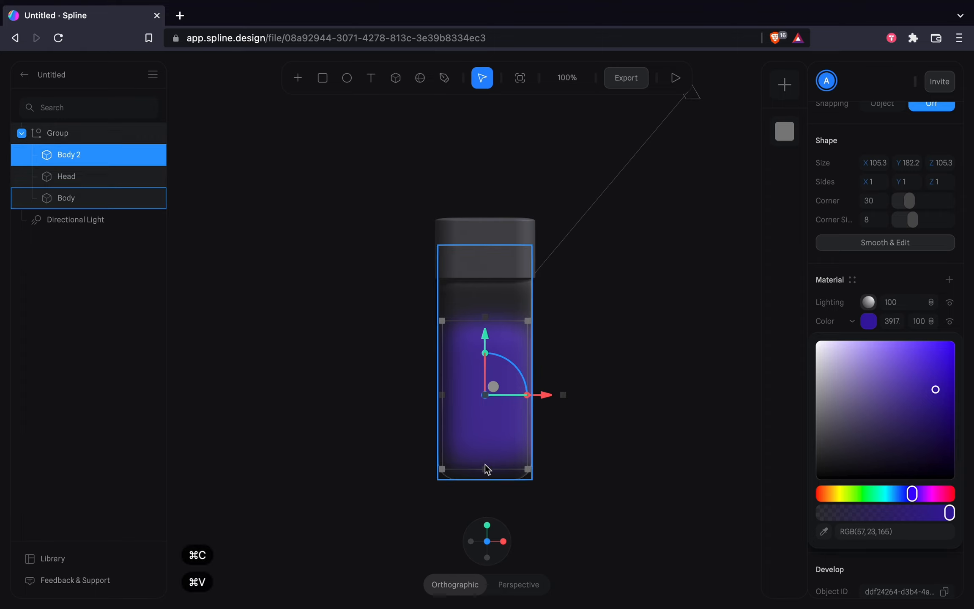
{"action": "left_click_drag", "start_coordinate": [486, 337], "coordinate": [485, 281]}
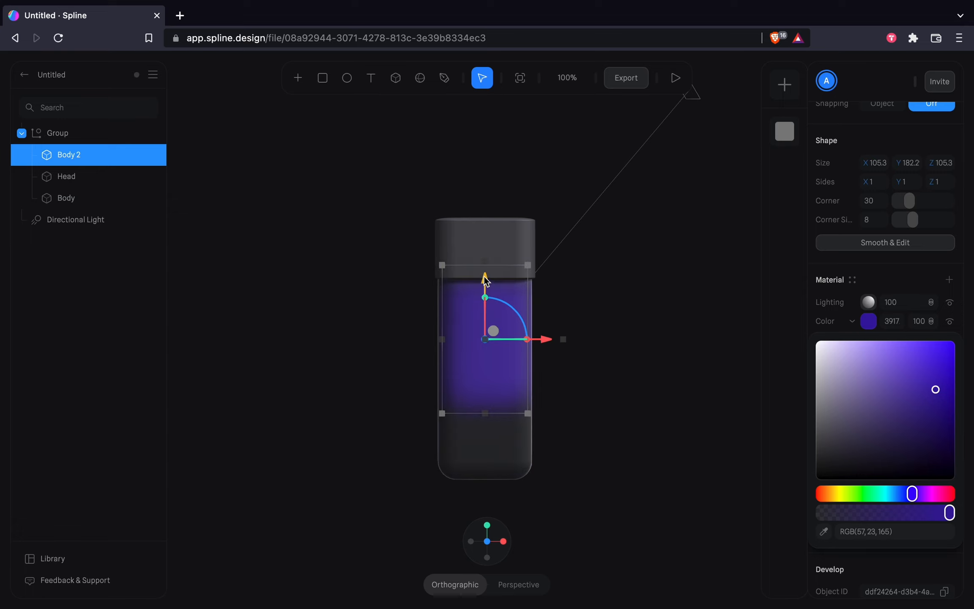
{"action": "key", "text": "super+z"}
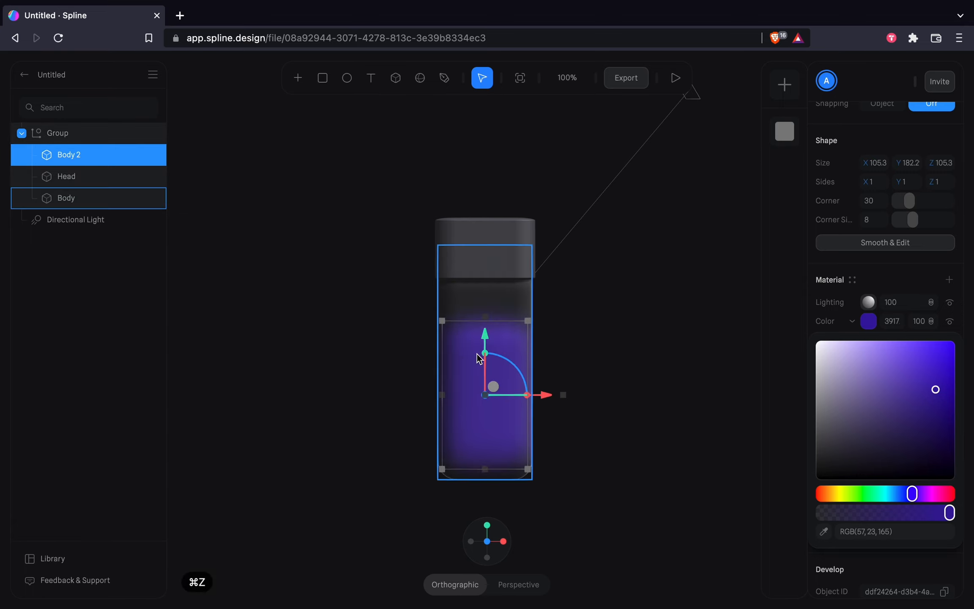
- Duplicate Body 2 inside the group and raise the copy so its upper part sits within the cap
{"action": "key", "text": "super+c"}
{"action": "key", "text": "super+v"}
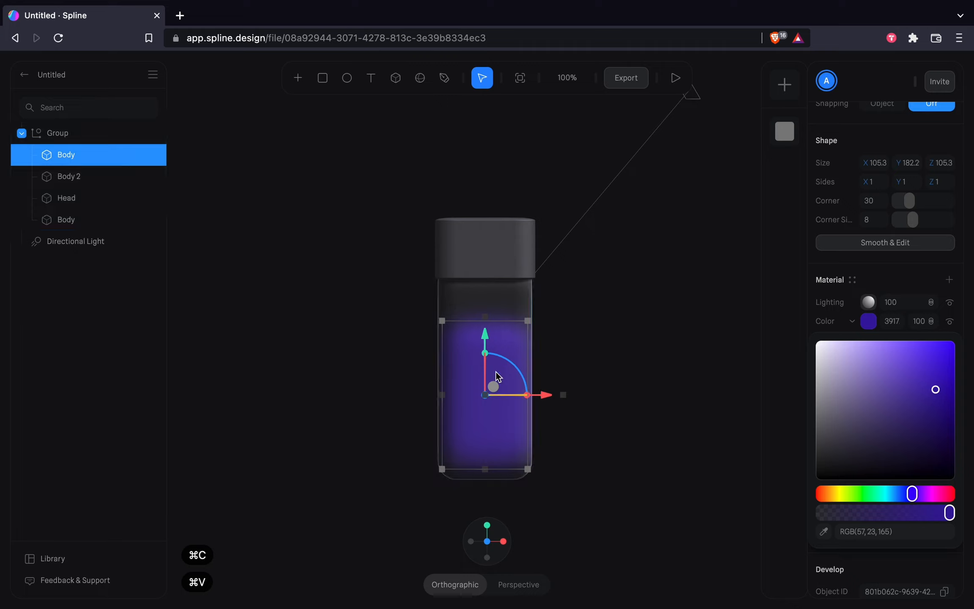
{"action": "left_click_drag", "start_coordinate": [485, 345], "coordinate": [488, 282]}
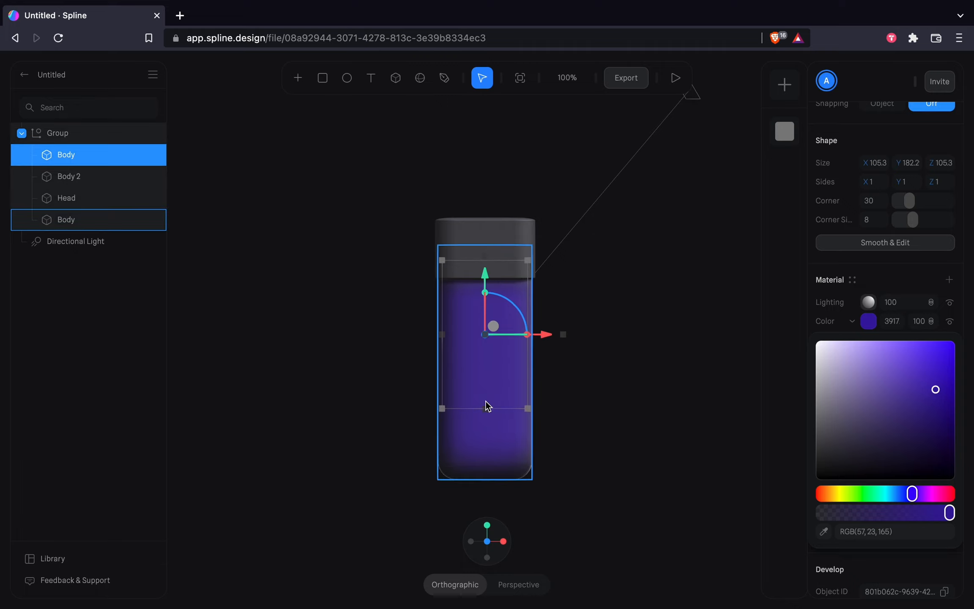
- Shrink the upper Body copy to about 92 in height and recolor it orange-brown RGB(184, 115, 67) in its State
{"action": "left_click_drag", "start_coordinate": [484, 411], "coordinate": [500, 337]}
{"action": "left_click_drag", "start_coordinate": [882, 492], "coordinate": [832, 501]}
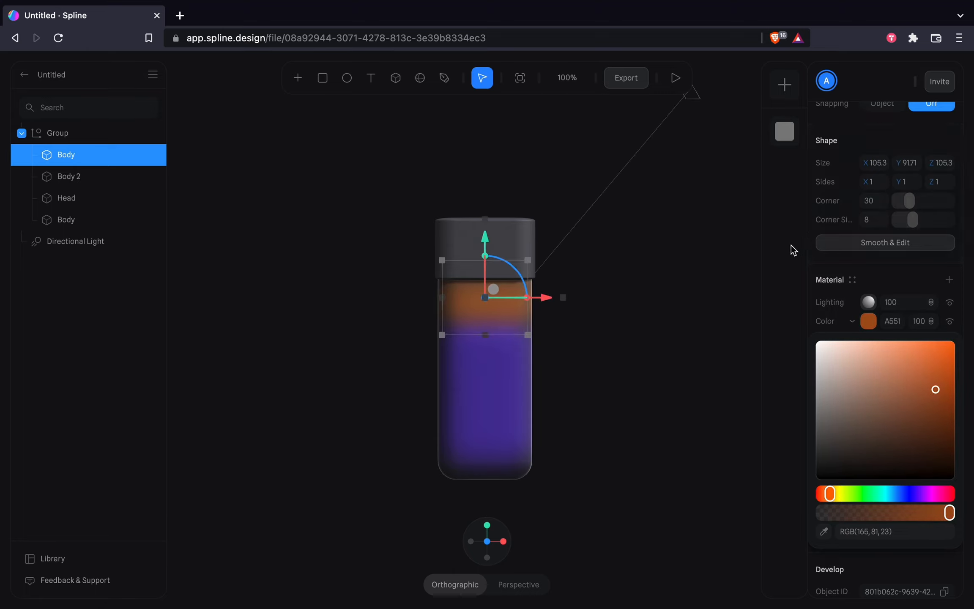
{"action": "left_click_drag", "start_coordinate": [948, 393], "coordinate": [904, 379]}
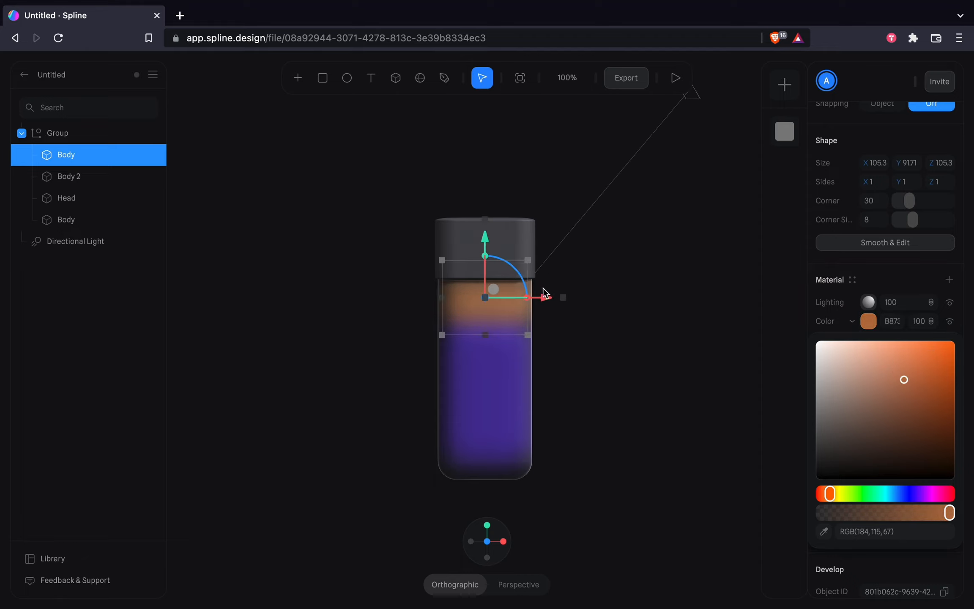
- Recolor the Head cap to a dark slate blue
{"action": "left_click", "coordinate": [526, 259]}
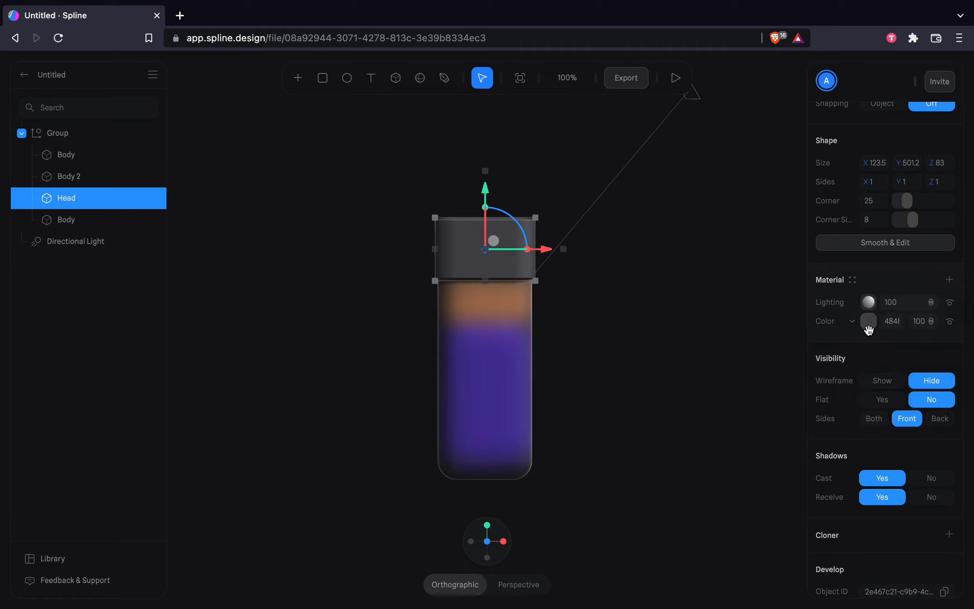
{"action": "left_click", "coordinate": [869, 321]}
{"action": "left_click", "coordinate": [868, 321]}
{"action": "left_click", "coordinate": [867, 322]}
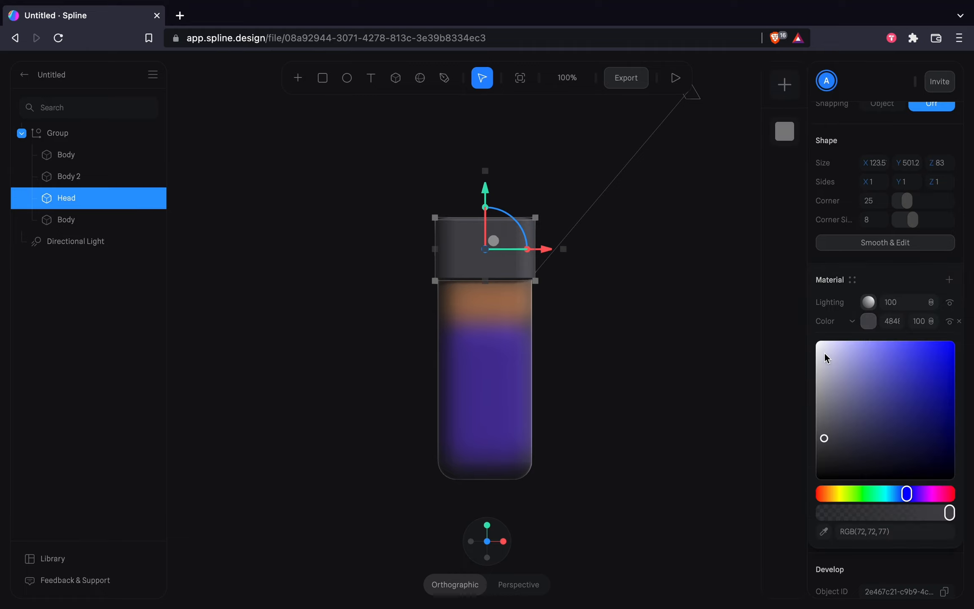
{"action": "left_click_drag", "start_coordinate": [826, 368], "coordinate": [864, 429]}
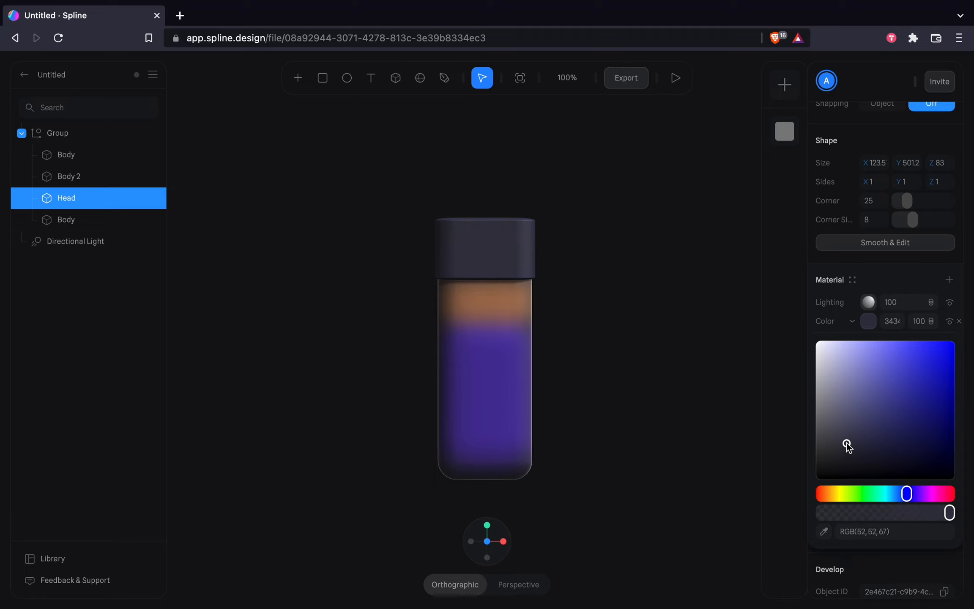
{"action": "left_click_drag", "start_coordinate": [858, 429], "coordinate": [859, 443]}
{"action": "left_click", "coordinate": [643, 352]}
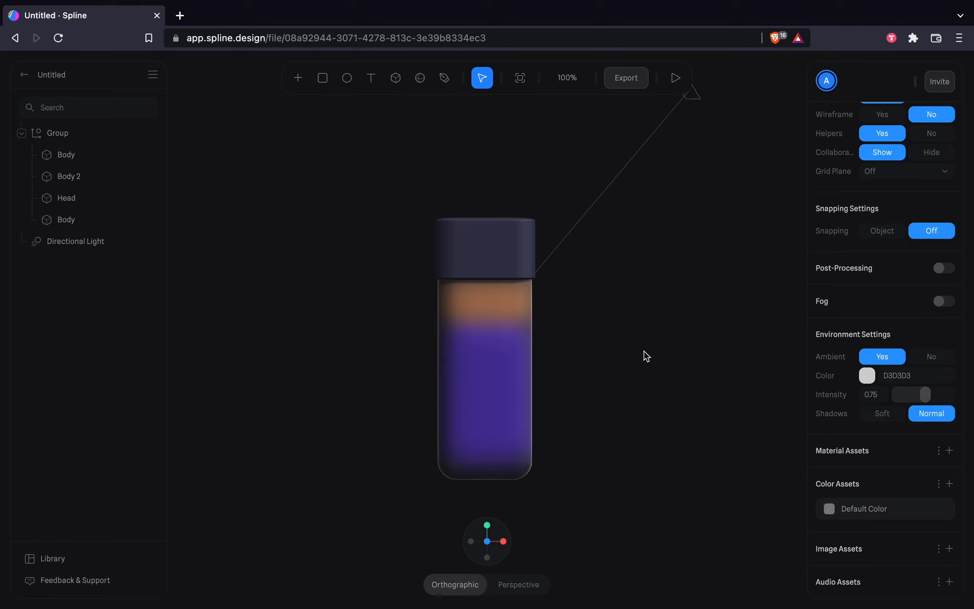
- Brighten the color of Body 2 inside the group to a vivid blue-violet
{"action": "left_click", "coordinate": [523, 366]}
{"action": "left_click", "coordinate": [76, 205]}
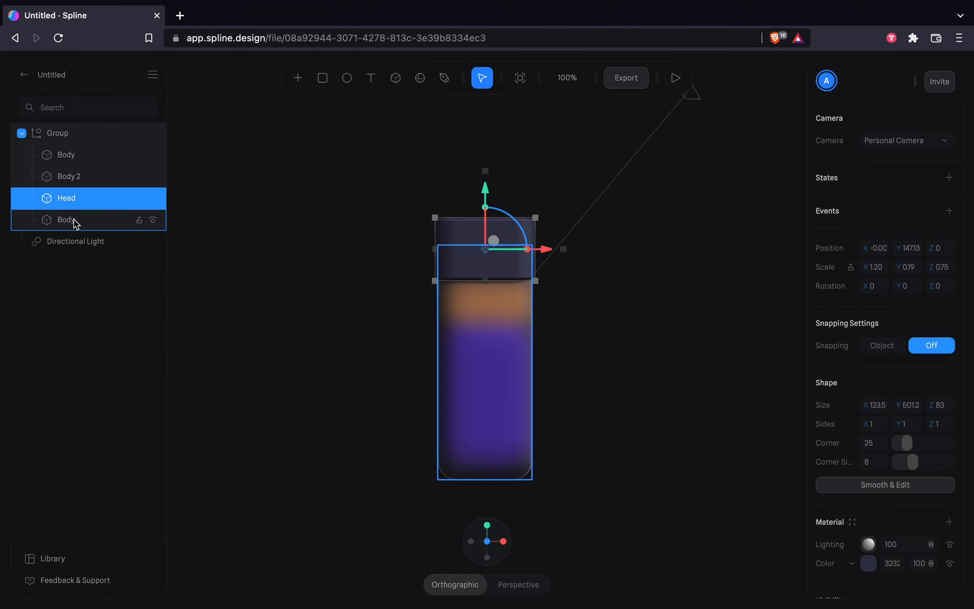
{"action": "left_click", "coordinate": [76, 219]}
{"action": "left_click", "coordinate": [97, 178]}
{"action": "scroll", "coordinate": [854, 359], "scroll_direction": "down", "scroll_amount": 1}
{"action": "scroll", "coordinate": [854, 359], "scroll_direction": "down", "scroll_amount": 3}
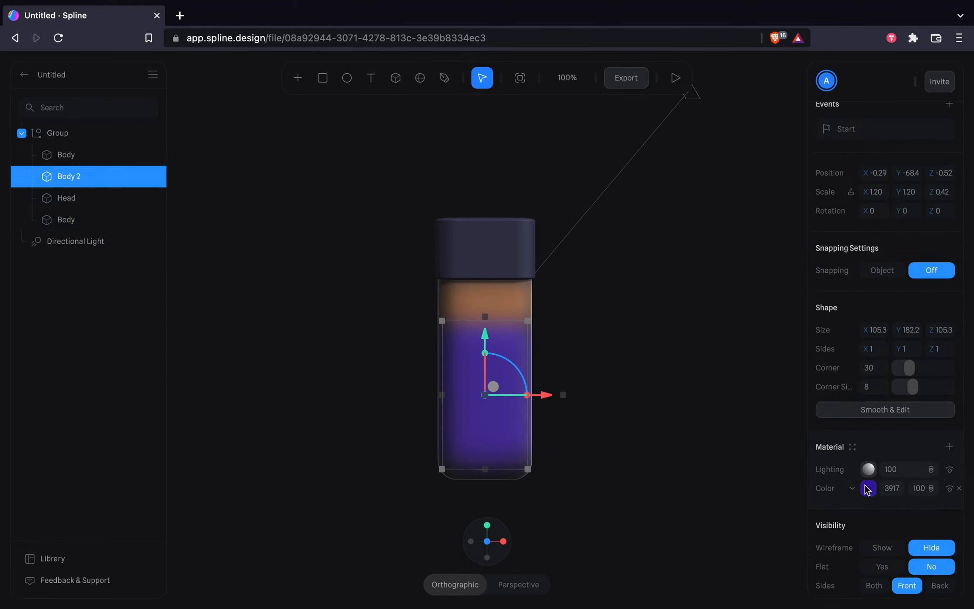
{"action": "left_click", "coordinate": [868, 488]}
{"action": "mouse_move", "coordinate": [939, 531]}
{"action": "left_mouse_down"}
{"action": "mouse_move", "coordinate": [902, 524]}
{"action": "mouse_move", "coordinate": [937, 518]}
{"action": "left_mouse_up"}
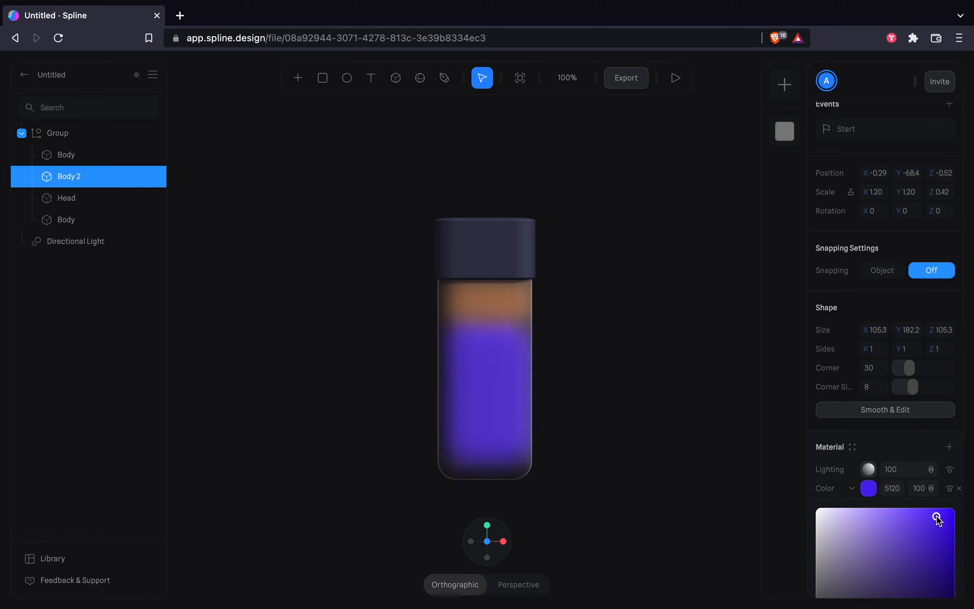
{"action": "left_click", "coordinate": [626, 333]}
- Raise the upper Body copy in its Base State and shorten it to about 63 so it is hidden within the cap
{"action": "left_click", "coordinate": [121, 155]}
{"action": "scroll", "coordinate": [909, 254], "scroll_direction": "up", "scroll_amount": 2}
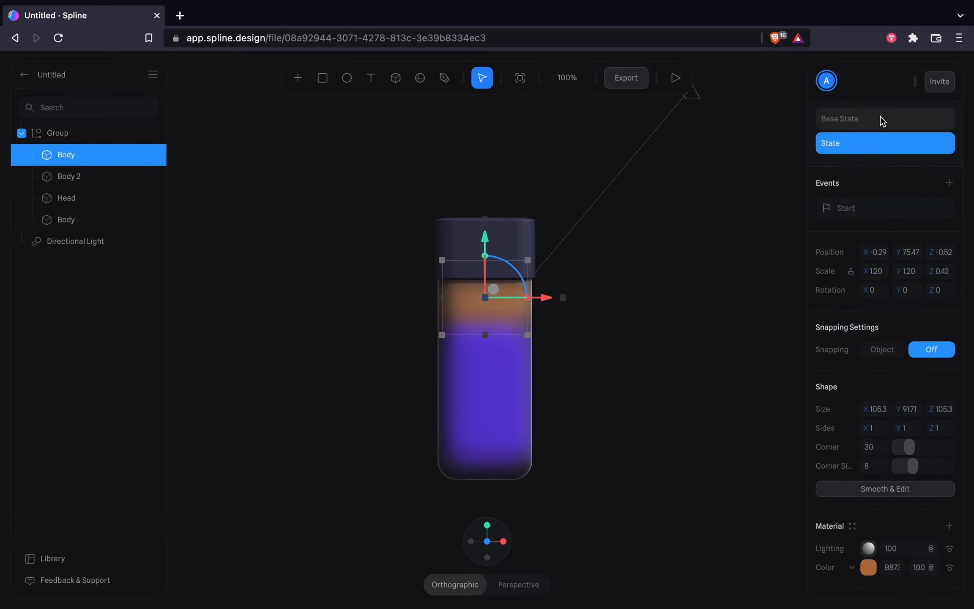
{"action": "left_click", "coordinate": [880, 119]}
{"action": "mouse_move", "coordinate": [508, 228]}
{"action": "left_mouse_down"}
{"action": "mouse_move", "coordinate": [510, 196]}
{"action": "mouse_move", "coordinate": [510, 211]}
{"action": "left_mouse_up"}
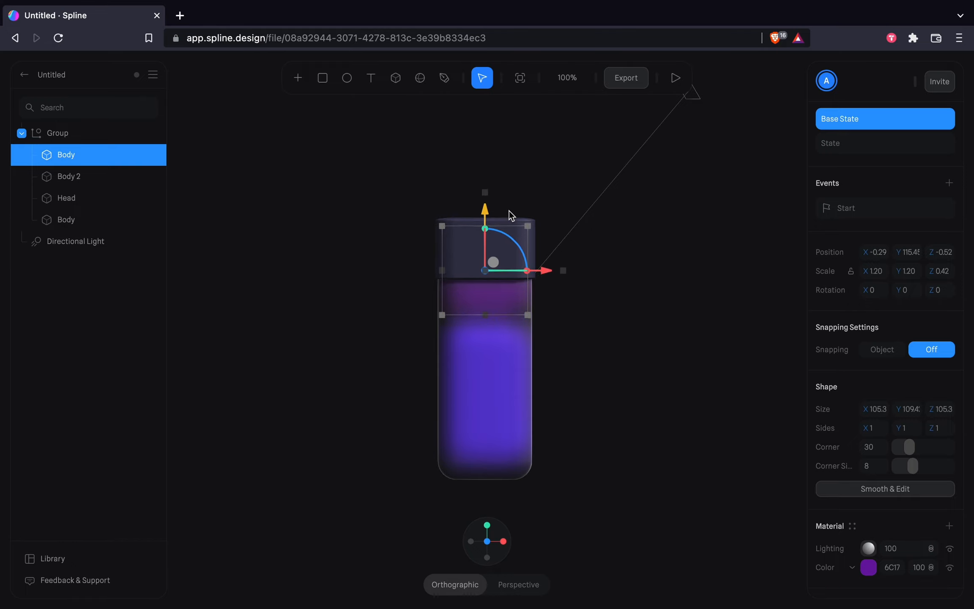
{"action": "left_click_drag", "start_coordinate": [487, 312], "coordinate": [487, 279]}
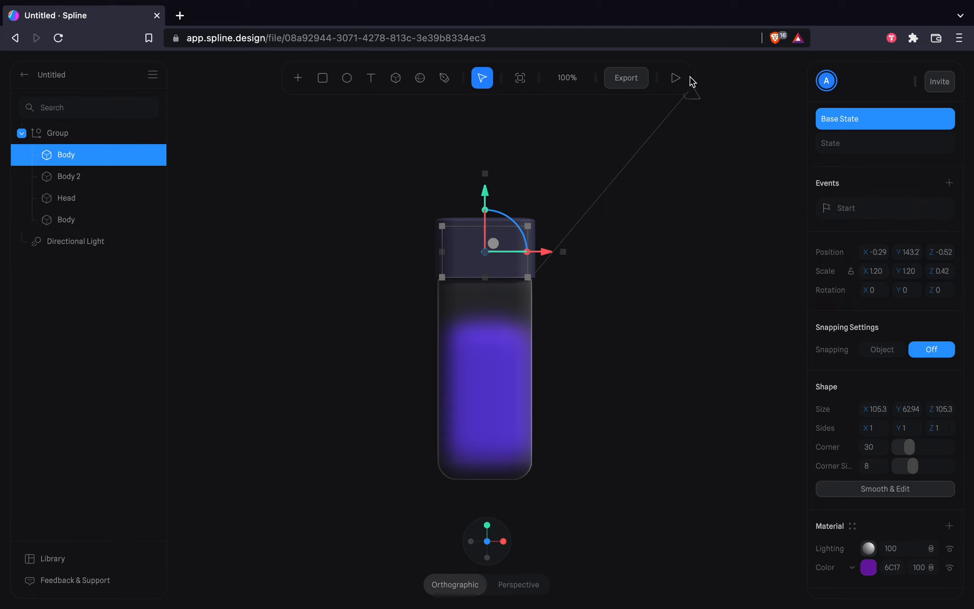
- Compare the upper Body copy's State with its Base State and preview the bottle animation
{"action": "left_click", "coordinate": [838, 146]}
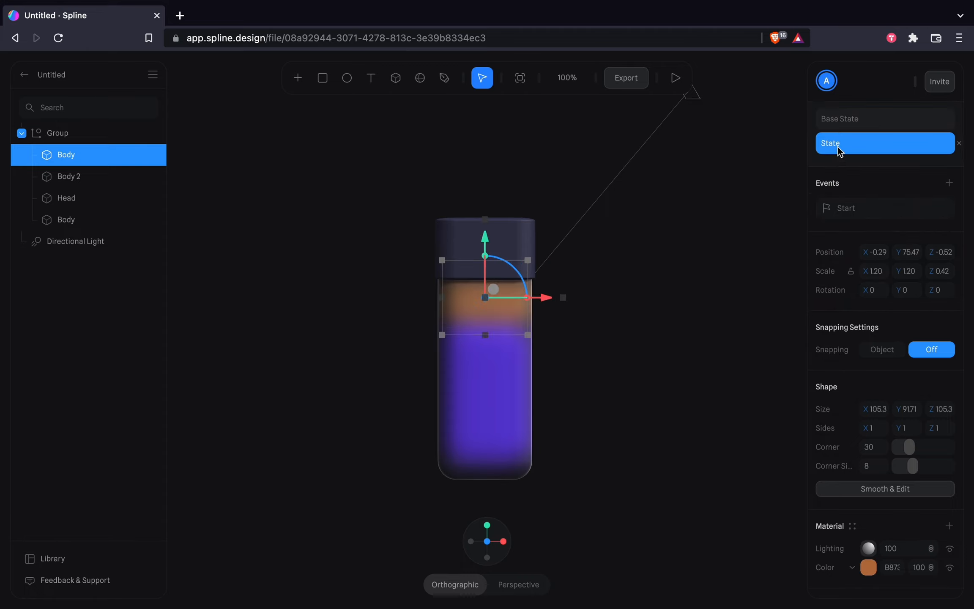
{"action": "left_click", "coordinate": [828, 120]}
{"action": "left_click", "coordinate": [673, 85]}
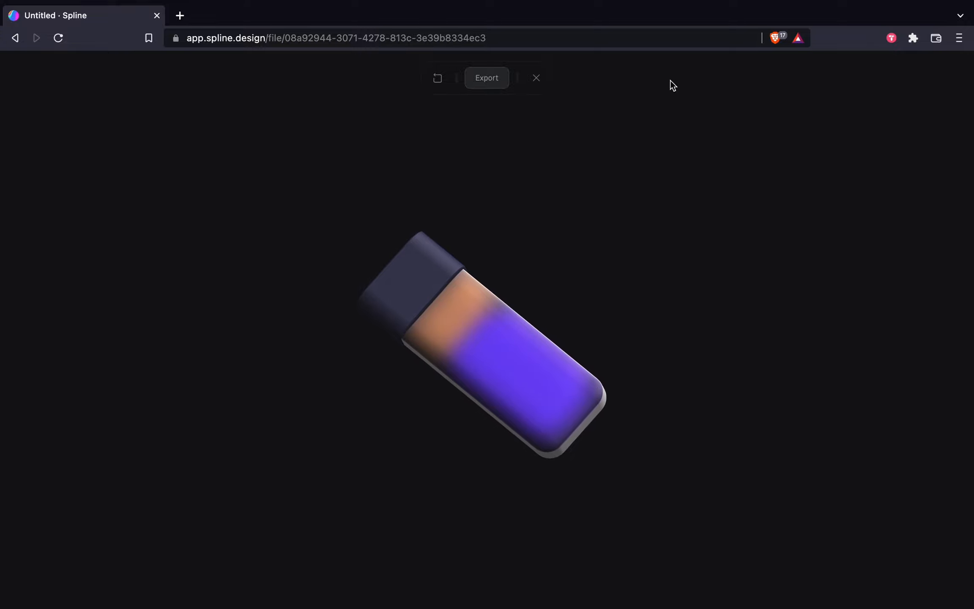
{"action": "left_click", "coordinate": [536, 78]}
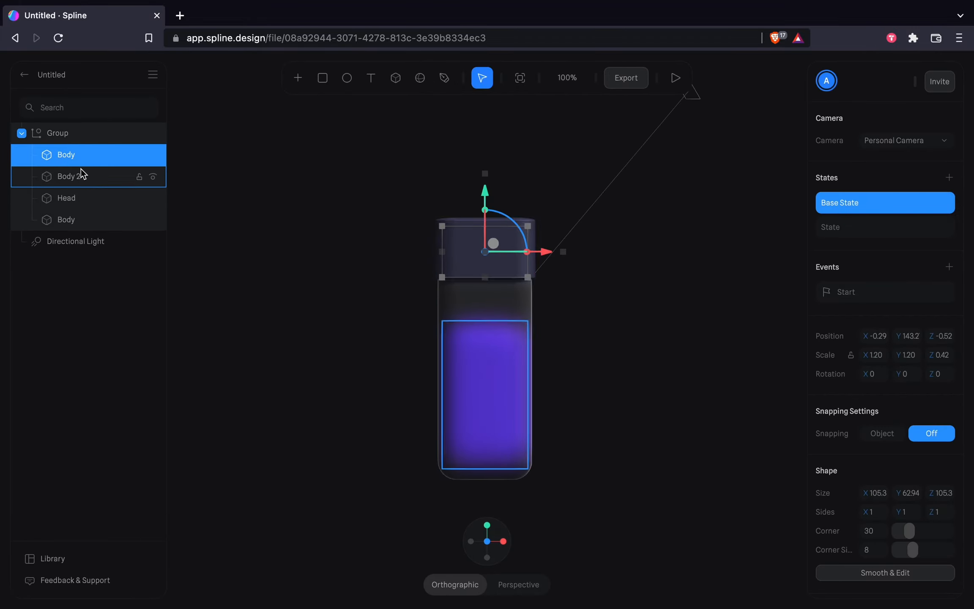
- Set the blur of the outer bottle Body's Glass layer to 29 and preview the animation
{"action": "left_click", "coordinate": [85, 220]}
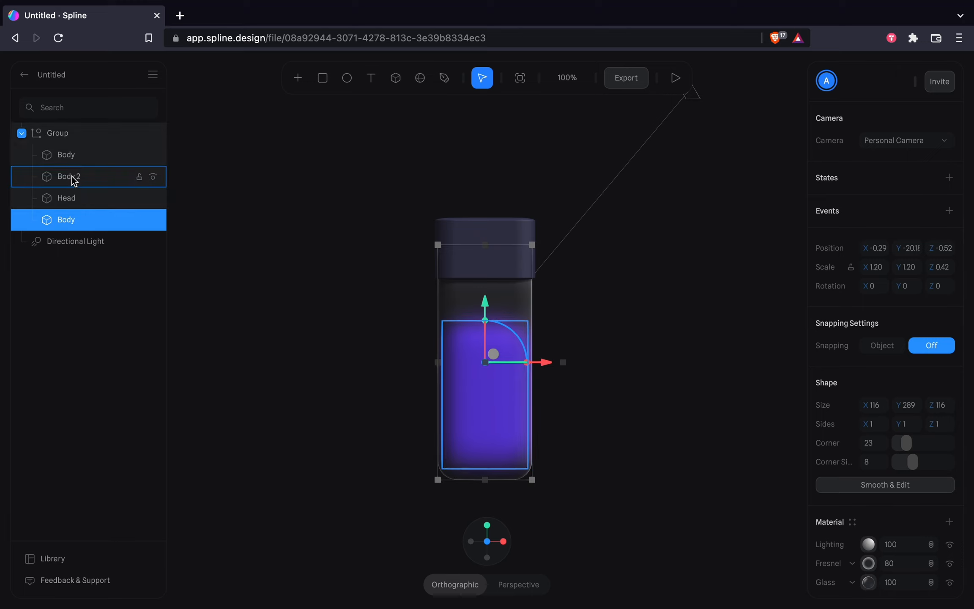
{"action": "left_click", "coordinate": [869, 544]}
{"action": "scroll", "coordinate": [872, 562], "scroll_direction": "down", "scroll_amount": 5}
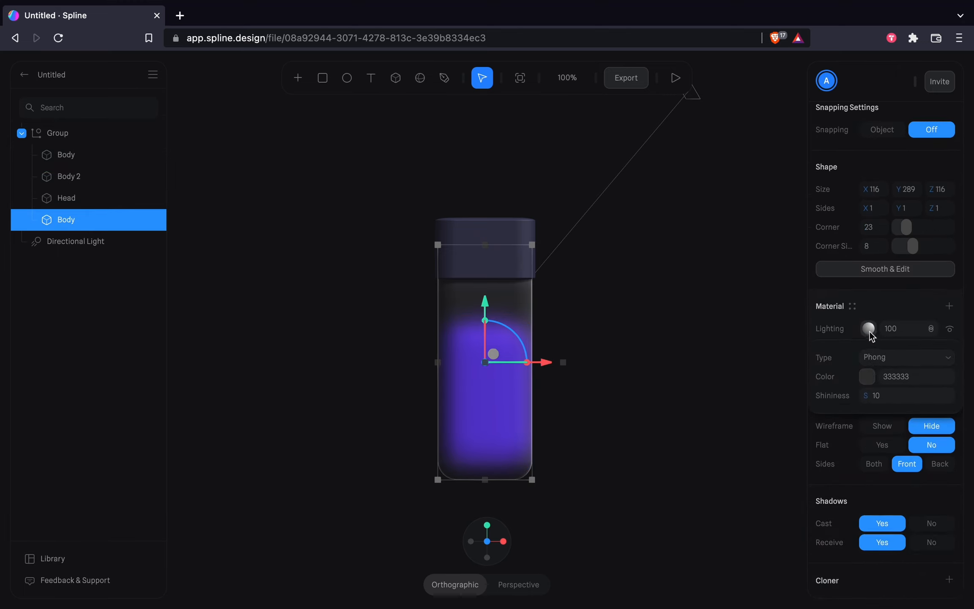
{"action": "left_click", "coordinate": [869, 329]}
{"action": "left_click", "coordinate": [870, 367]}
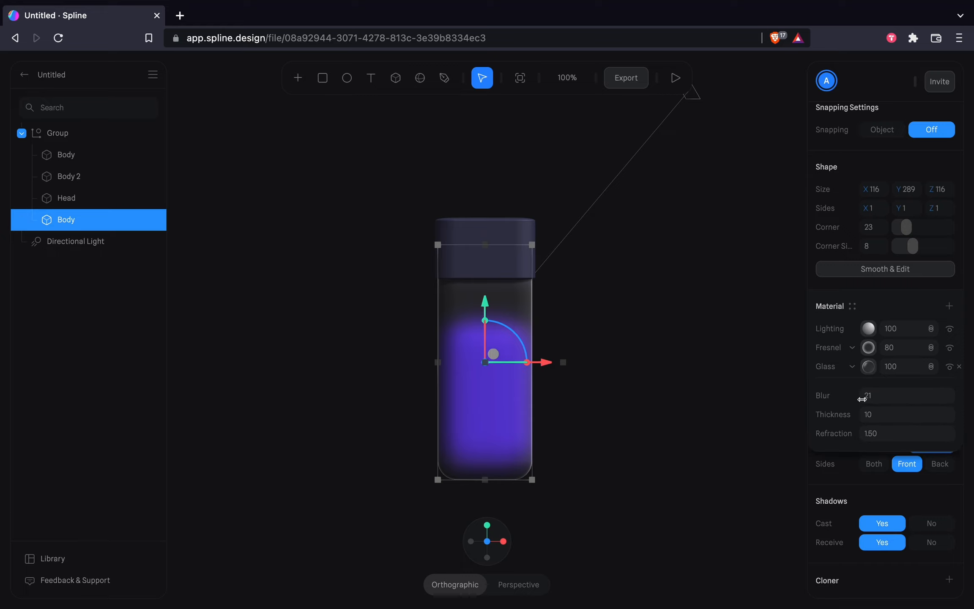
{"action": "left_click_drag", "start_coordinate": [862, 399], "coordinate": [869, 399]}
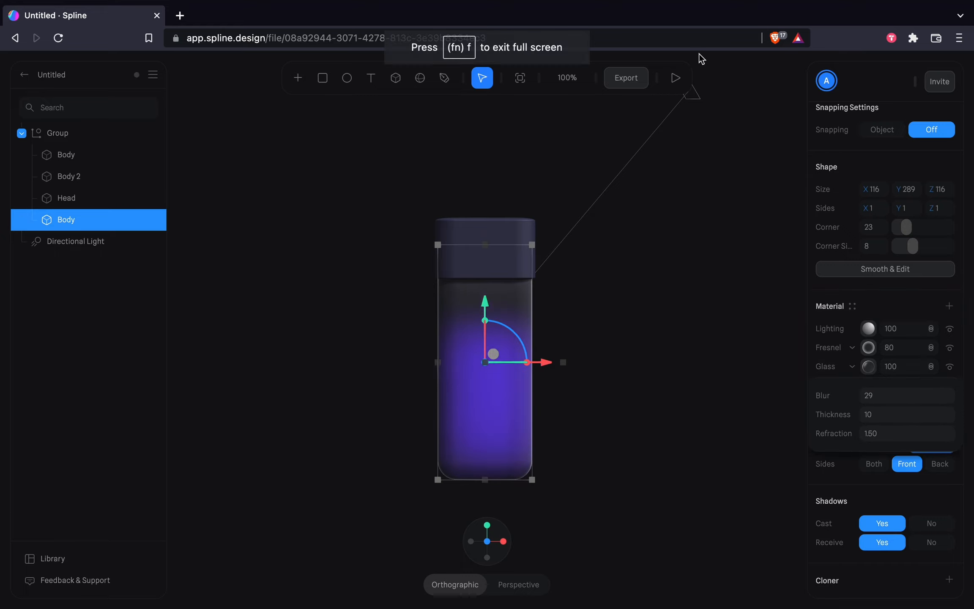
{"action": "left_click", "coordinate": [675, 78]}
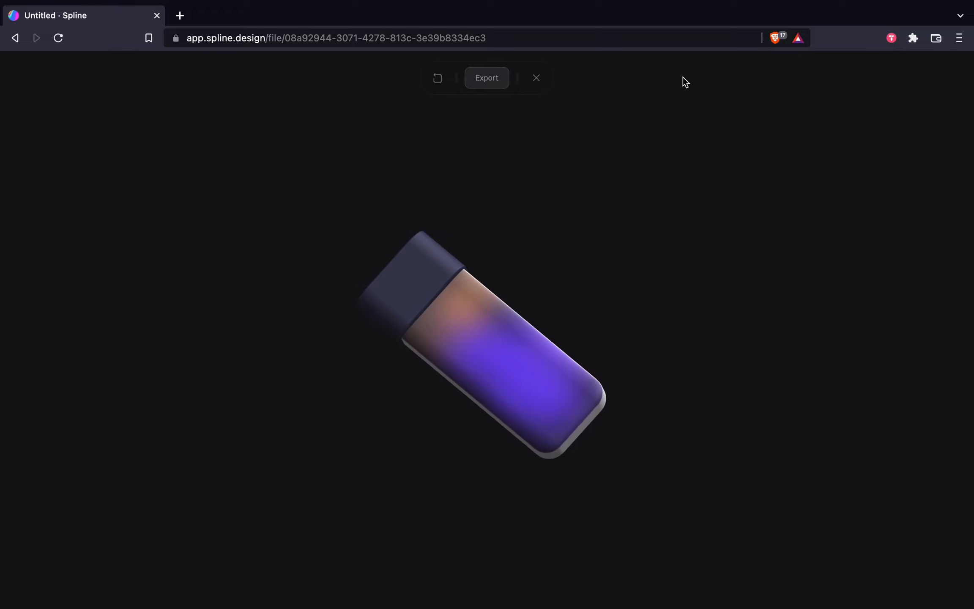
{"action": "left_click", "coordinate": [536, 78]}
- Change the scene's background color to the light gray-blue RGB(169, 174, 189)
{"action": "left_click", "coordinate": [674, 291]}
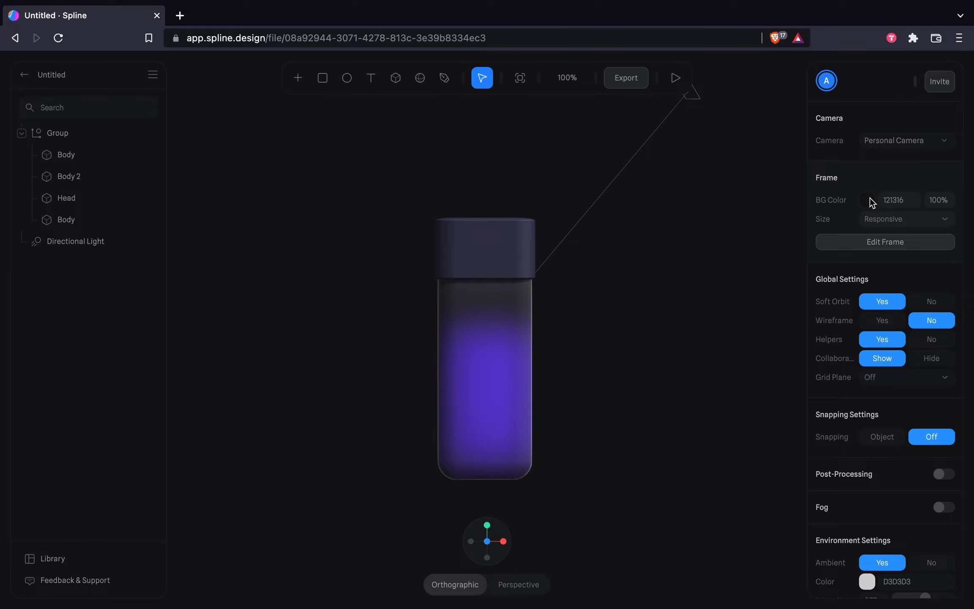
{"action": "left_click", "coordinate": [868, 199]}
{"action": "mouse_move", "coordinate": [843, 249]}
{"action": "left_mouse_down"}
{"action": "mouse_move", "coordinate": [824, 225]}
{"action": "mouse_move", "coordinate": [858, 243]}
{"action": "mouse_move", "coordinate": [851, 256]}
{"action": "mouse_move", "coordinate": [828, 246]}
{"action": "mouse_move", "coordinate": [831, 256]}
{"action": "left_mouse_up"}
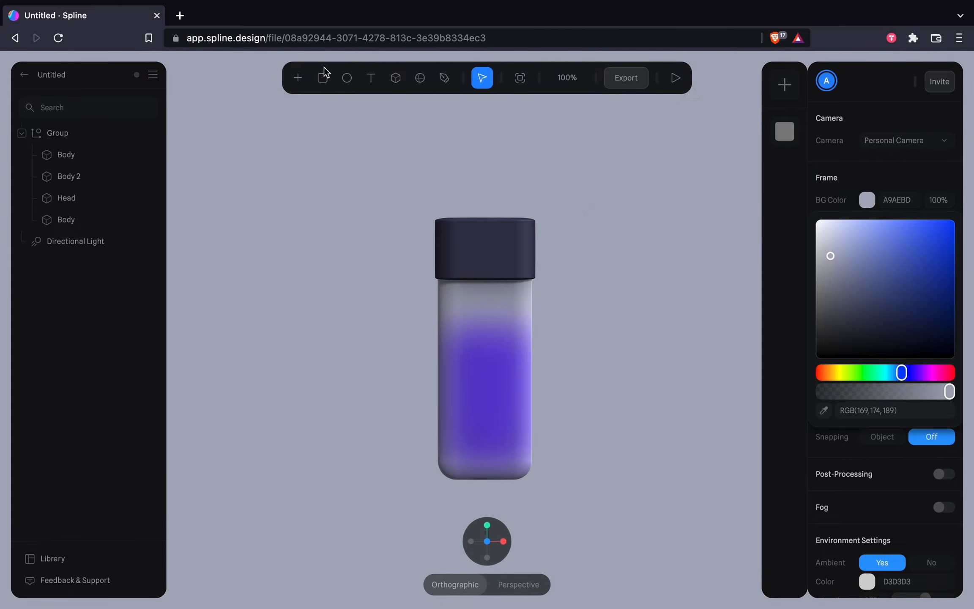
- Add a cube about 171 × 205 × 171 beside the bottle
{"action": "left_click", "coordinate": [324, 67]}
{"action": "scroll", "coordinate": [332, 341], "scroll_direction": "down", "scroll_amount": 1}
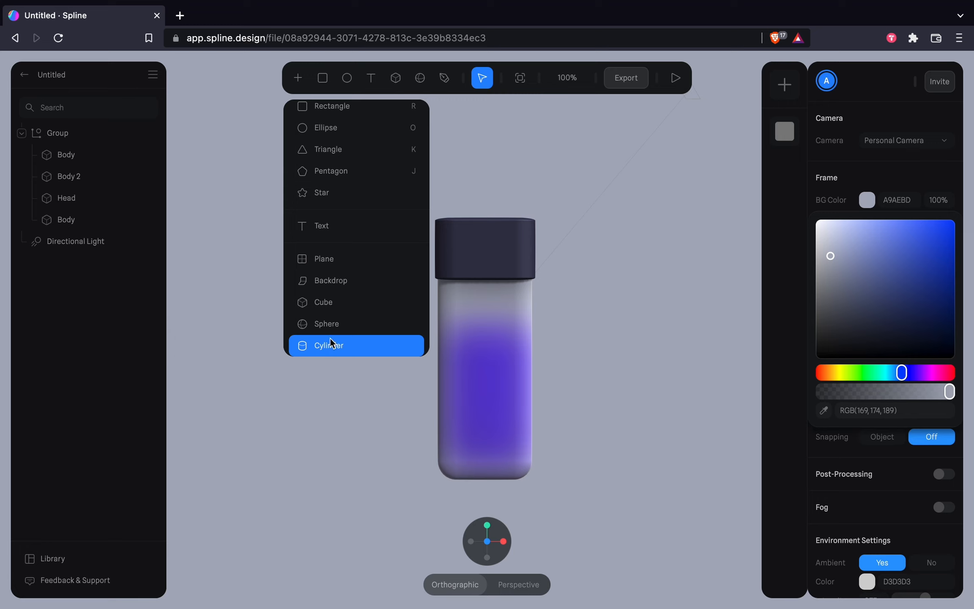
{"action": "left_click", "coordinate": [328, 303]}
{"action": "mouse_move", "coordinate": [304, 339]}
{"action": "left_mouse_down"}
{"action": "mouse_move", "coordinate": [394, 432]}
{"action": "mouse_move", "coordinate": [420, 479]}
{"action": "left_mouse_up"}
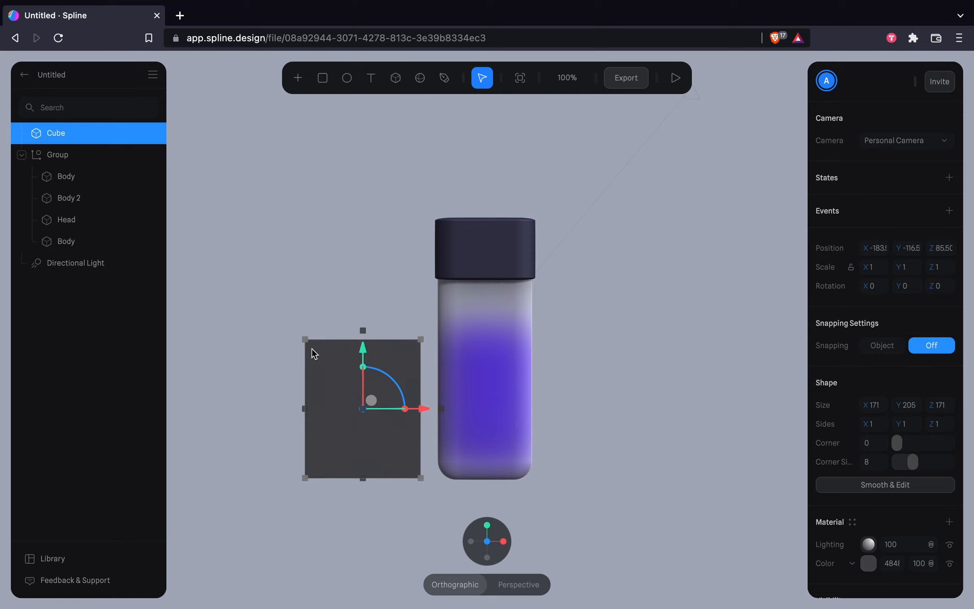
- Resize the cube to about 172 wide and 384 high and round its corners by 20
{"action": "left_click_drag", "start_coordinate": [305, 339], "coordinate": [282, 197]}
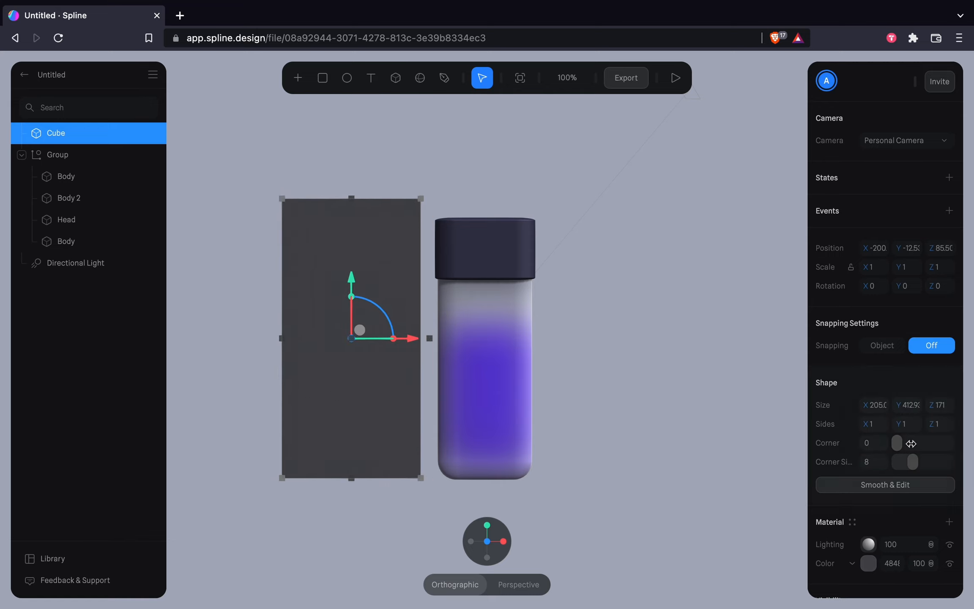
{"action": "left_click_drag", "start_coordinate": [900, 444], "coordinate": [909, 444]}
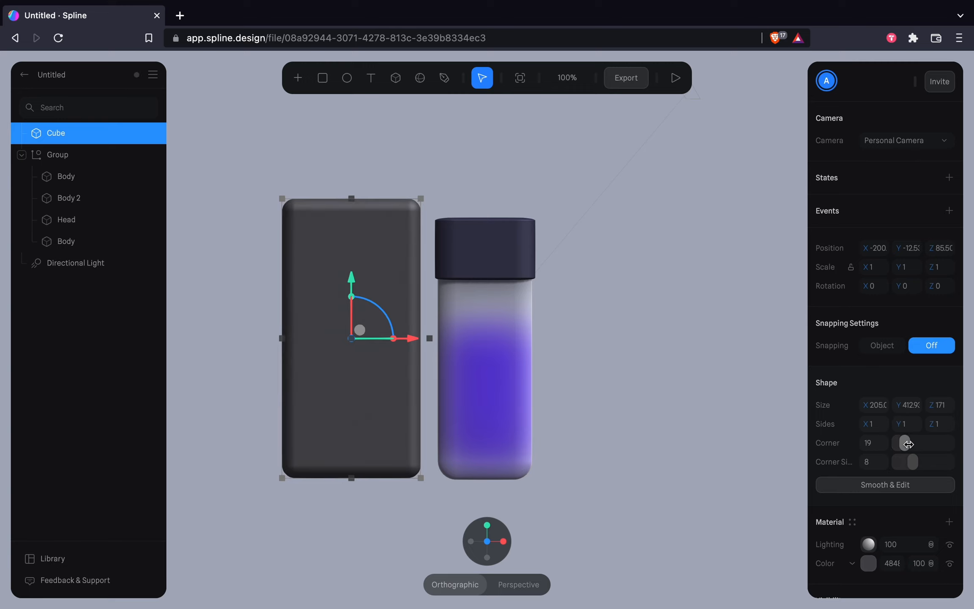
{"action": "key", "text": "super+z"}
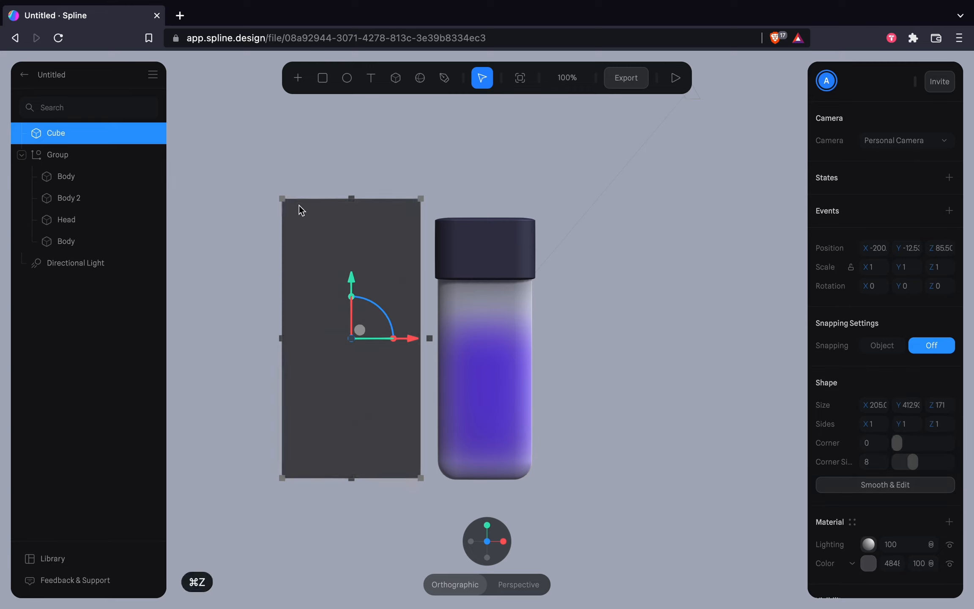
{"action": "left_click_drag", "start_coordinate": [286, 197], "coordinate": [320, 386]}
{"action": "mouse_move", "coordinate": [896, 443]}
{"action": "left_mouse_down"}
{"action": "mouse_move", "coordinate": [913, 443]}
{"action": "mouse_move", "coordinate": [905, 443]}
{"action": "left_mouse_up"}
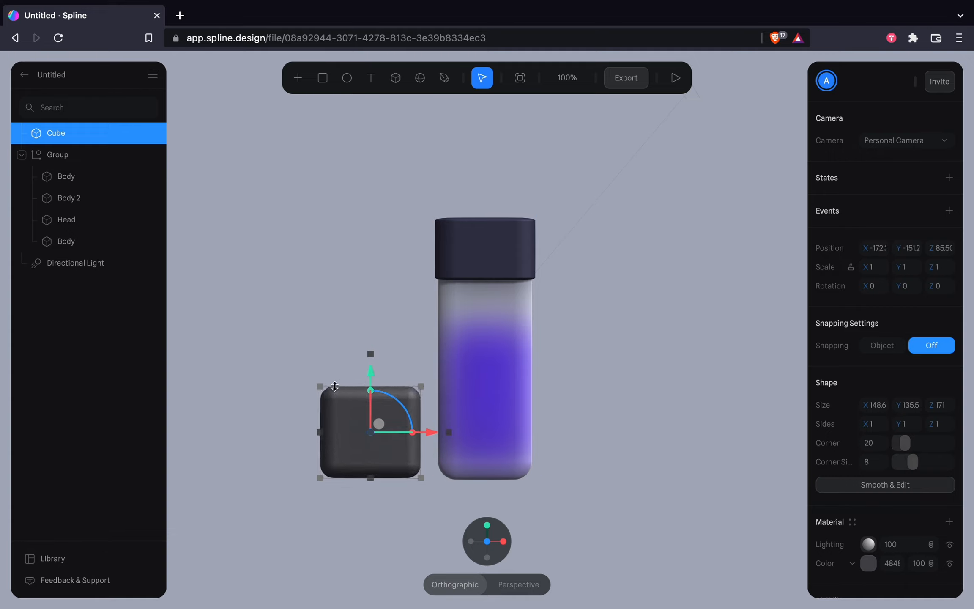
{"action": "left_click_drag", "start_coordinate": [335, 386], "coordinate": [304, 218]}
- Flatten the cube into a thin slab by reducing its Z scale to 0.39
{"action": "right_click_drag", "start_coordinate": [524, 265], "coordinate": [511, 298]}
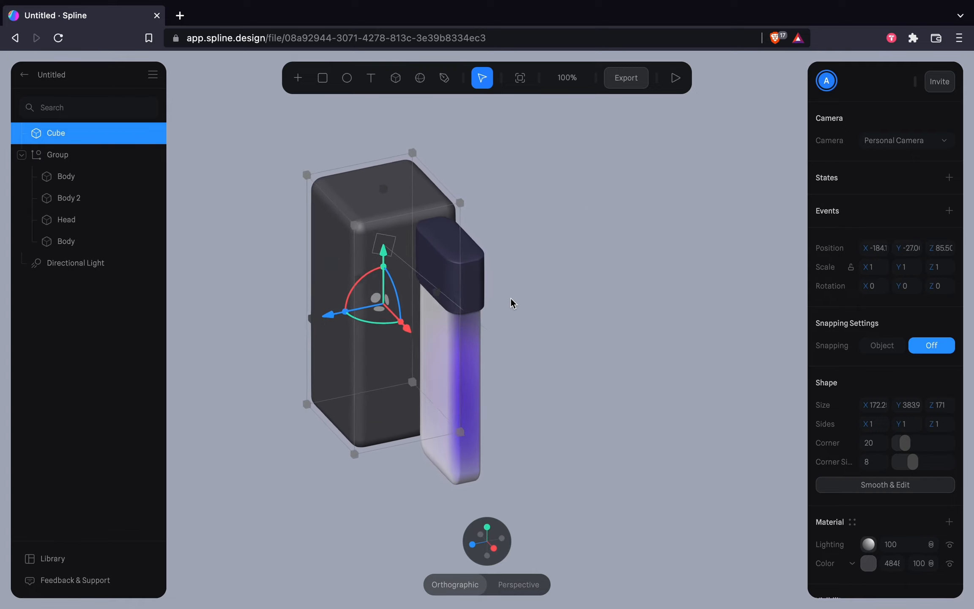
{"action": "left_click_drag", "start_coordinate": [325, 199], "coordinate": [381, 186]}
{"action": "key", "text": "super+z"}
{"action": "key", "text": "super+z"}
{"action": "key", "text": "super+z"}
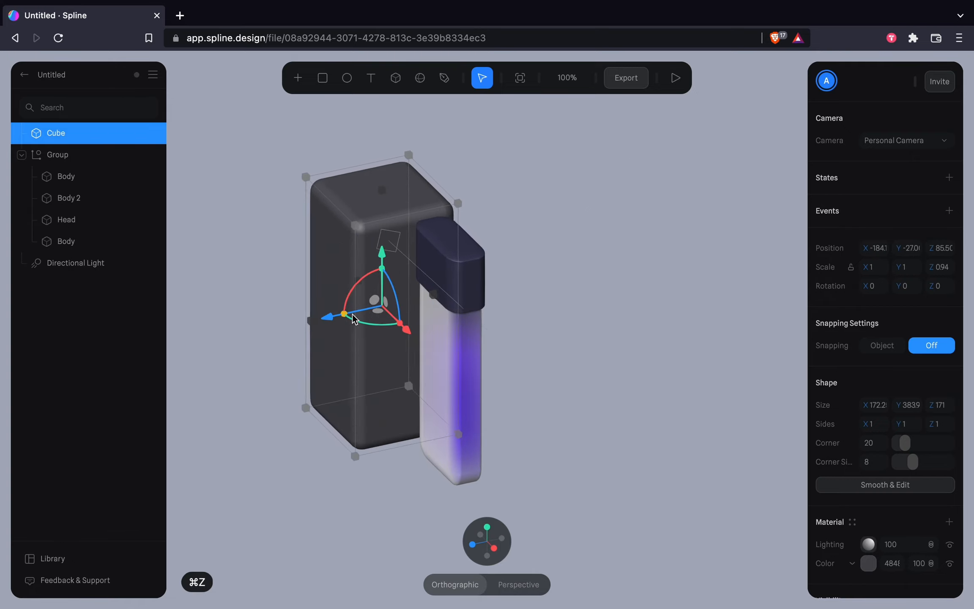
{"action": "key", "text": "super+z"}
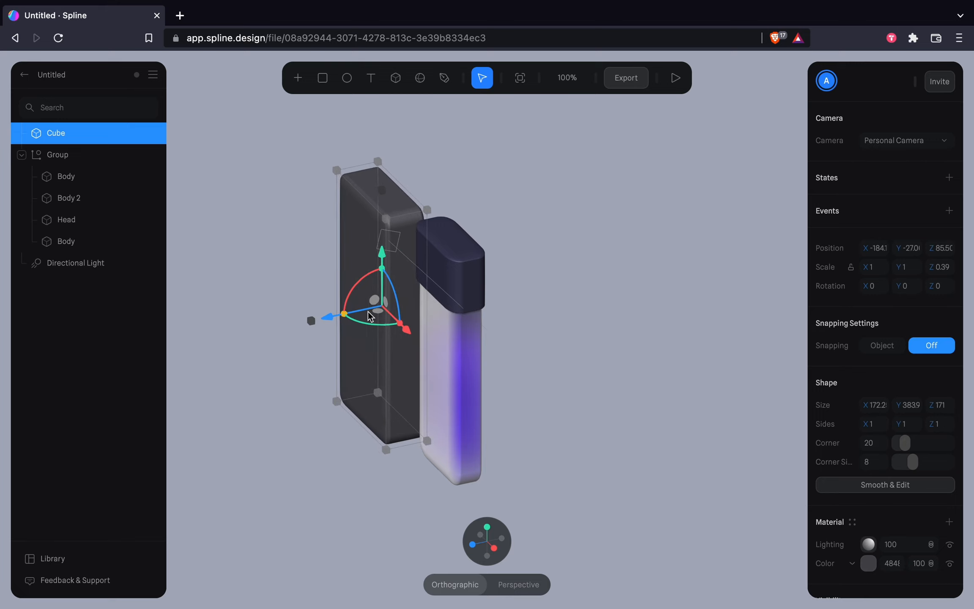
- Increase the slab's height to about 419 and move it back behind the bottle to about -20 on Z
{"action": "left_click", "coordinate": [473, 544]}
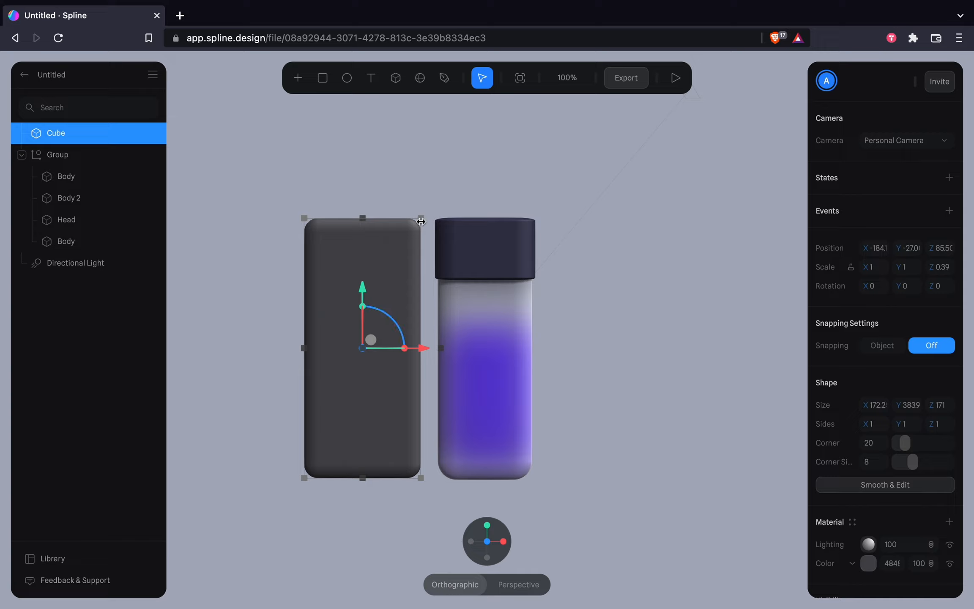
{"action": "left_click_drag", "start_coordinate": [420, 220], "coordinate": [422, 194]}
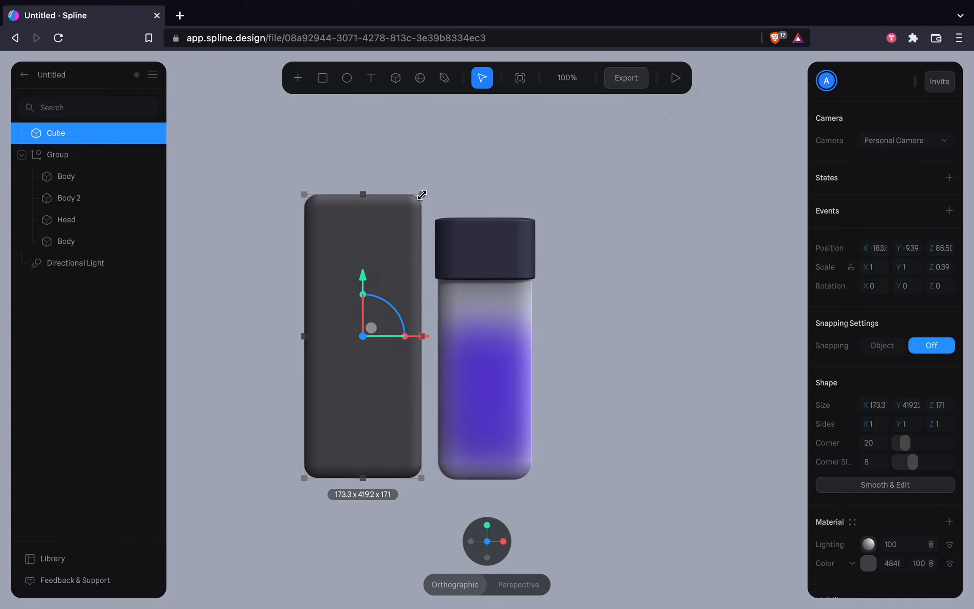
{"action": "left_click_drag", "start_coordinate": [568, 332], "coordinate": [504, 306]}
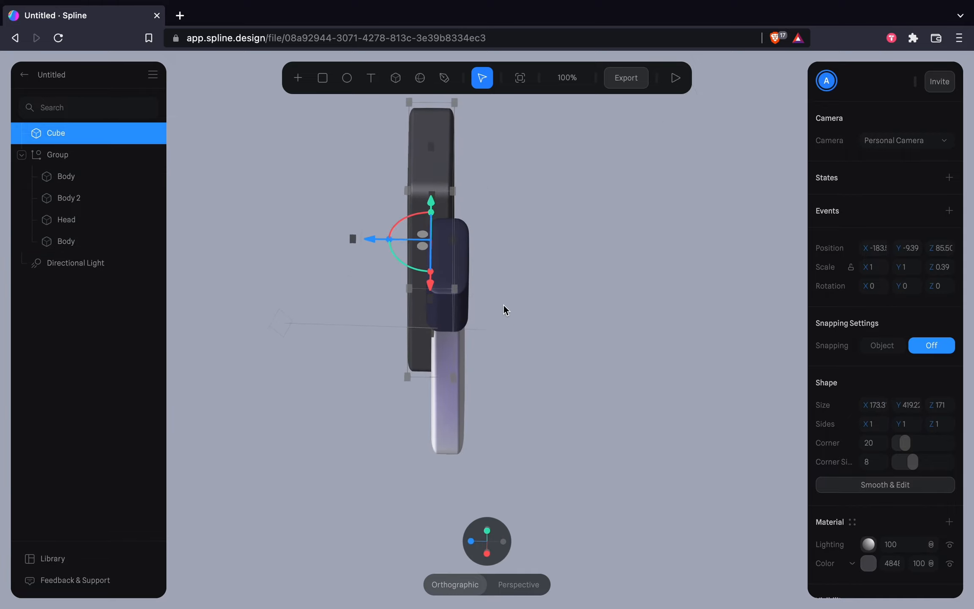
{"action": "left_click_drag", "start_coordinate": [374, 242], "coordinate": [444, 237]}
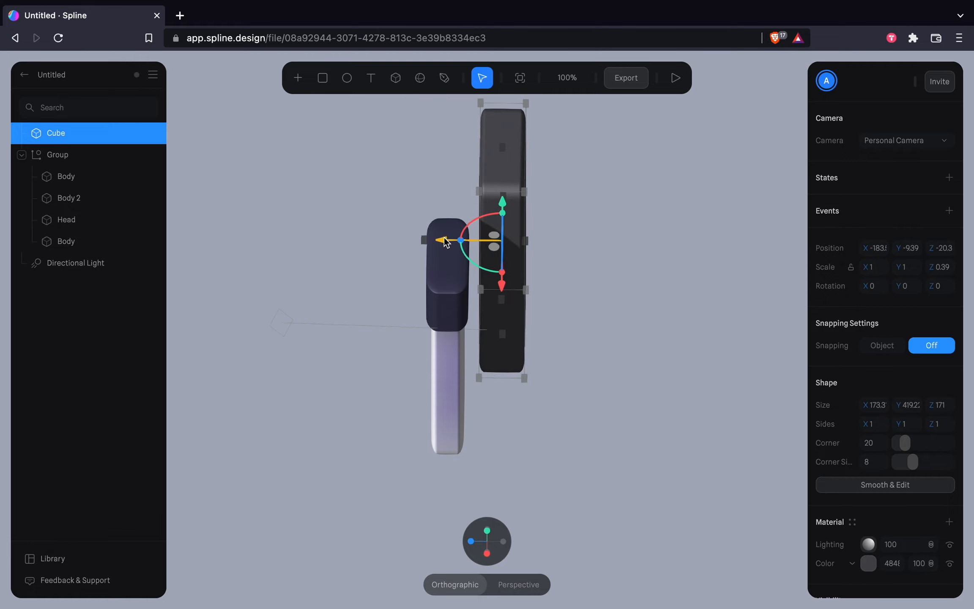
- Slide the slab sideways so it sits partly behind the bottle, at about X -74.6 and Y -11.4
{"action": "left_click", "coordinate": [594, 386]}
{"action": "left_click_drag", "start_coordinate": [594, 386], "coordinate": [679, 340]}
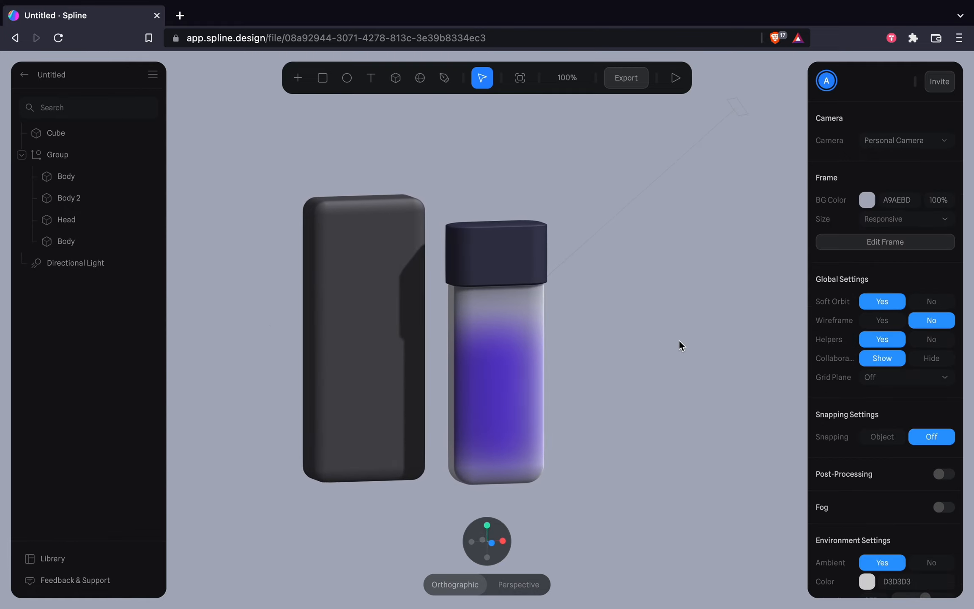
{"action": "left_click", "coordinate": [439, 549]}
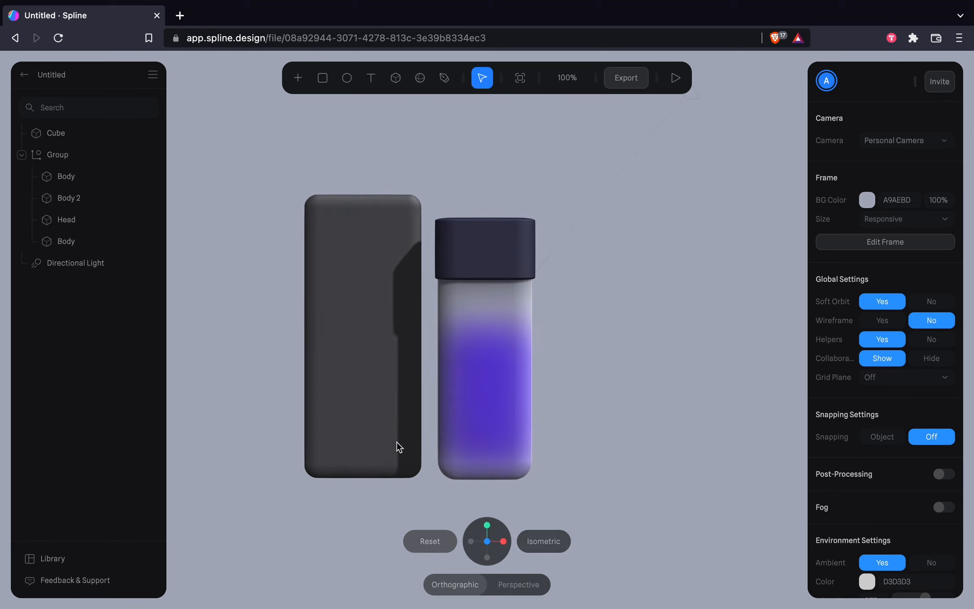
{"action": "left_click", "coordinate": [369, 415]}
{"action": "left_click_drag", "start_coordinate": [370, 416], "coordinate": [400, 423]}
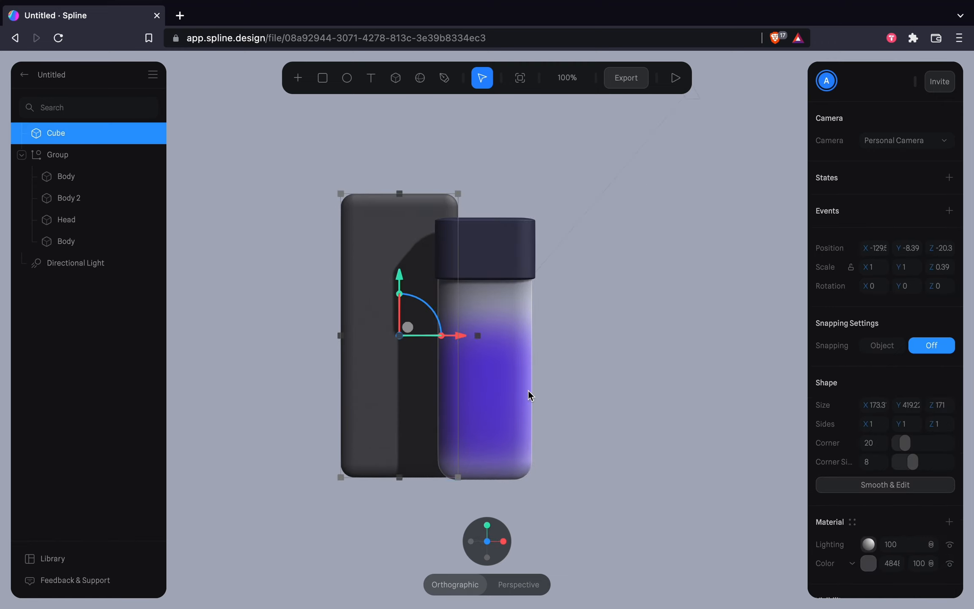
{"action": "left_click_drag", "start_coordinate": [371, 374], "coordinate": [411, 377]}
{"action": "left_click", "coordinate": [622, 422]}
{"action": "left_click", "coordinate": [414, 365]}
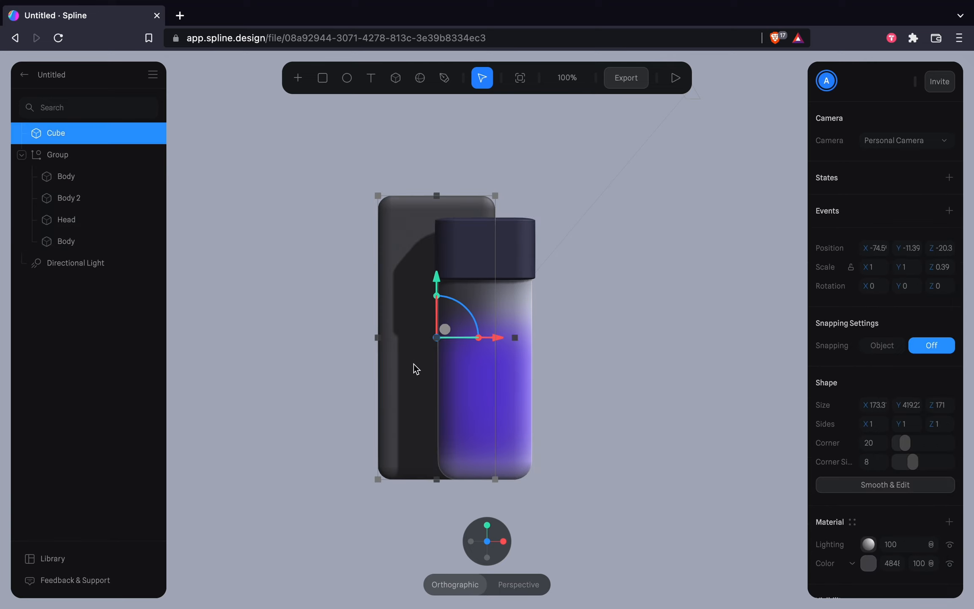
- Recolor the slab's material from gray to a very dark muted navy
{"action": "left_click", "coordinate": [869, 565]}
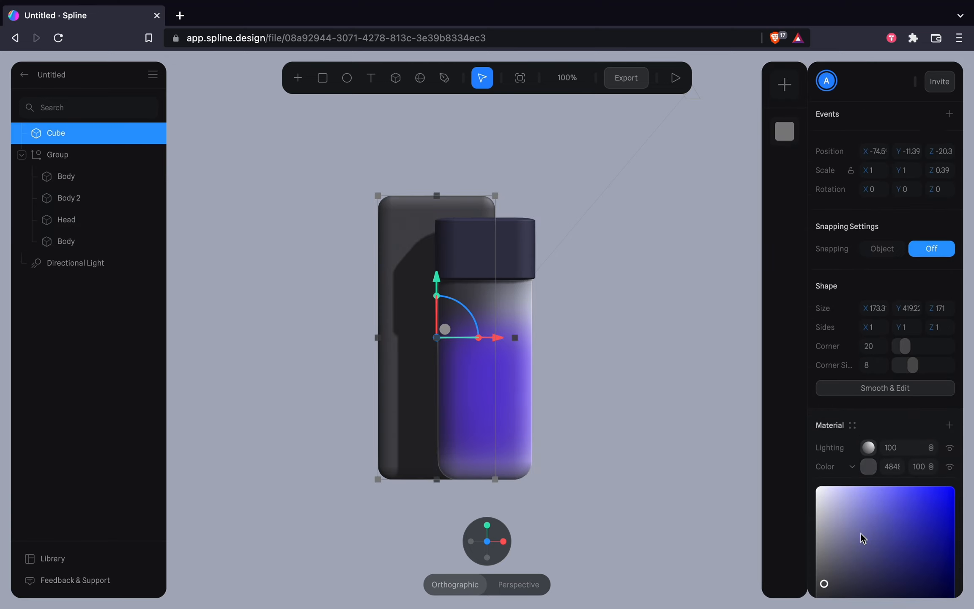
{"action": "left_click_drag", "start_coordinate": [861, 533], "coordinate": [894, 573]}
{"action": "scroll", "coordinate": [893, 571], "scroll_direction": "down", "scroll_amount": 2}
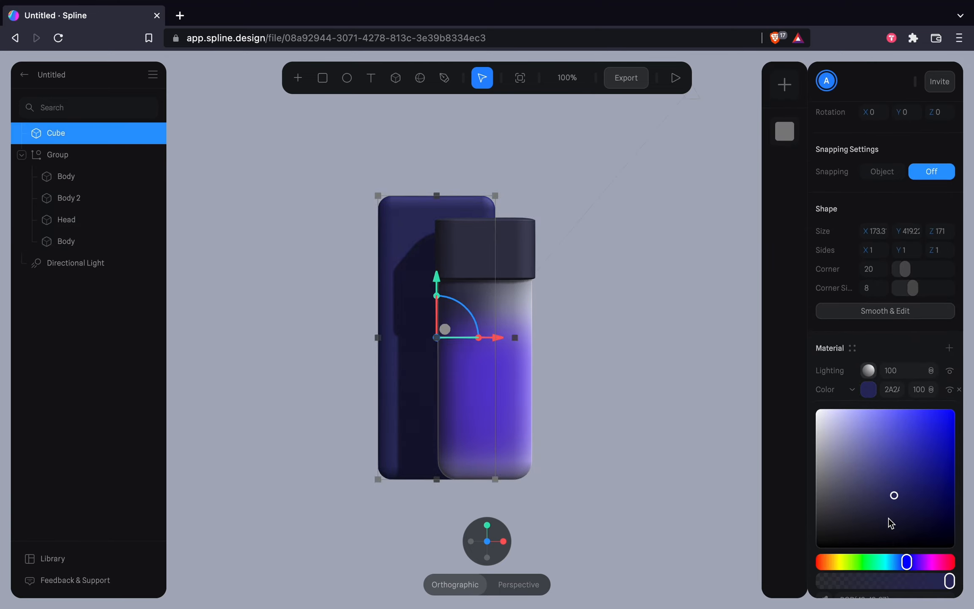
{"action": "left_click_drag", "start_coordinate": [888, 518], "coordinate": [863, 523]}
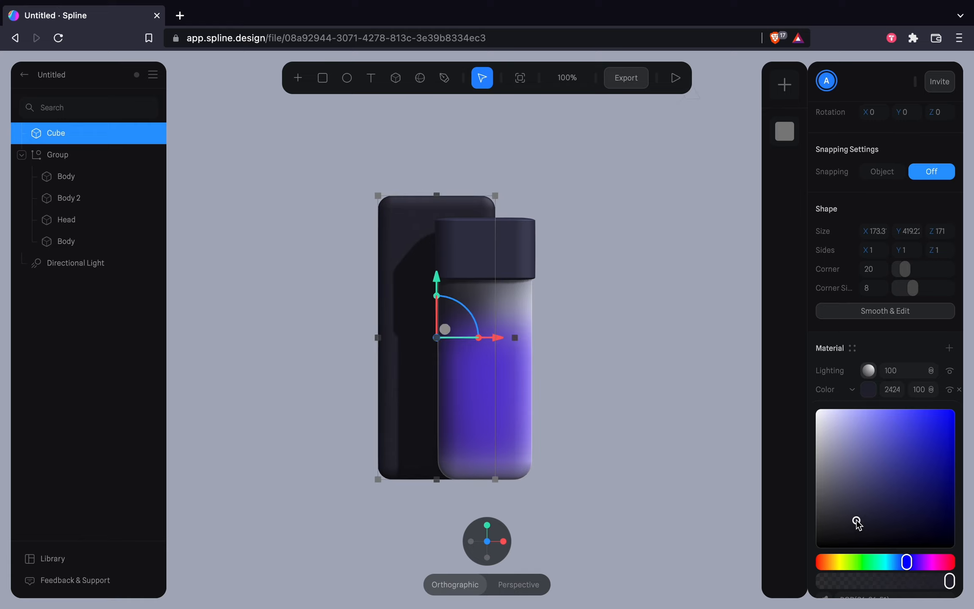
{"action": "left_click", "coordinate": [603, 313]}
- Shift the slab away from the bottle to about -93 on X and preview the bottle's tilt animation
{"action": "left_click", "coordinate": [408, 244]}
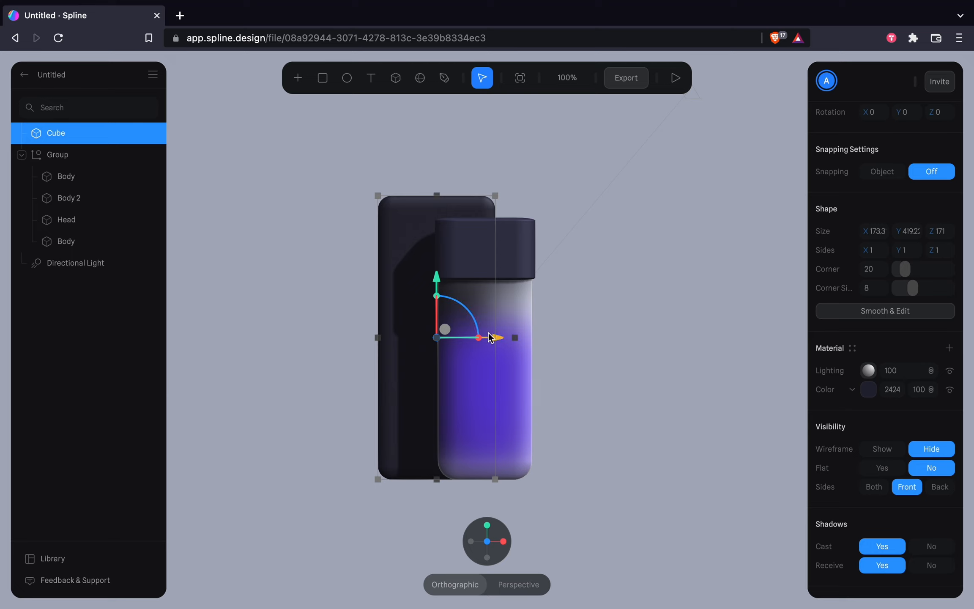
{"action": "mouse_move", "coordinate": [489, 337]}
{"action": "left_mouse_down"}
{"action": "mouse_move", "coordinate": [463, 337]}
{"action": "mouse_move", "coordinate": [484, 337]}
{"action": "left_mouse_up"}
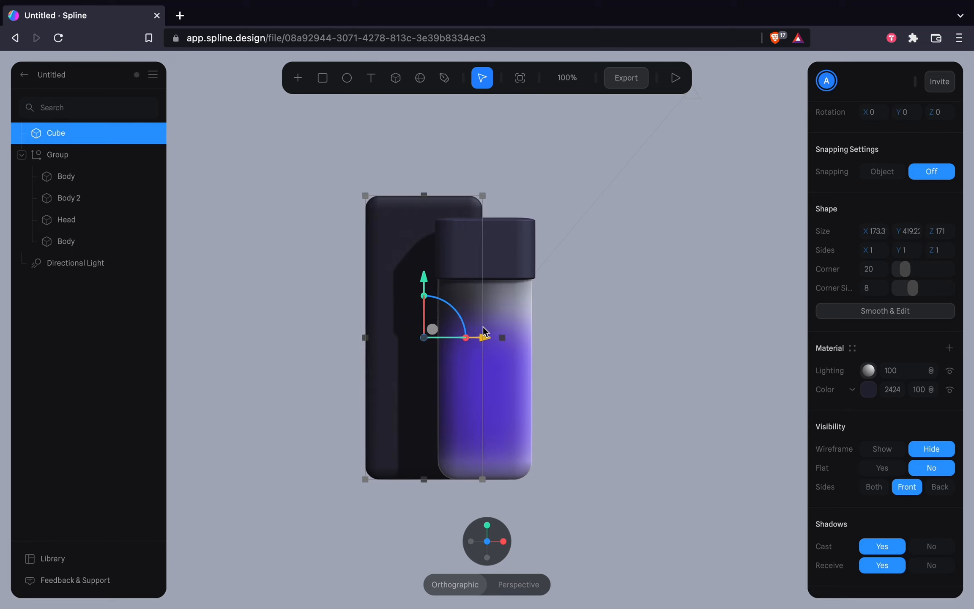
{"action": "left_click", "coordinate": [676, 86]}
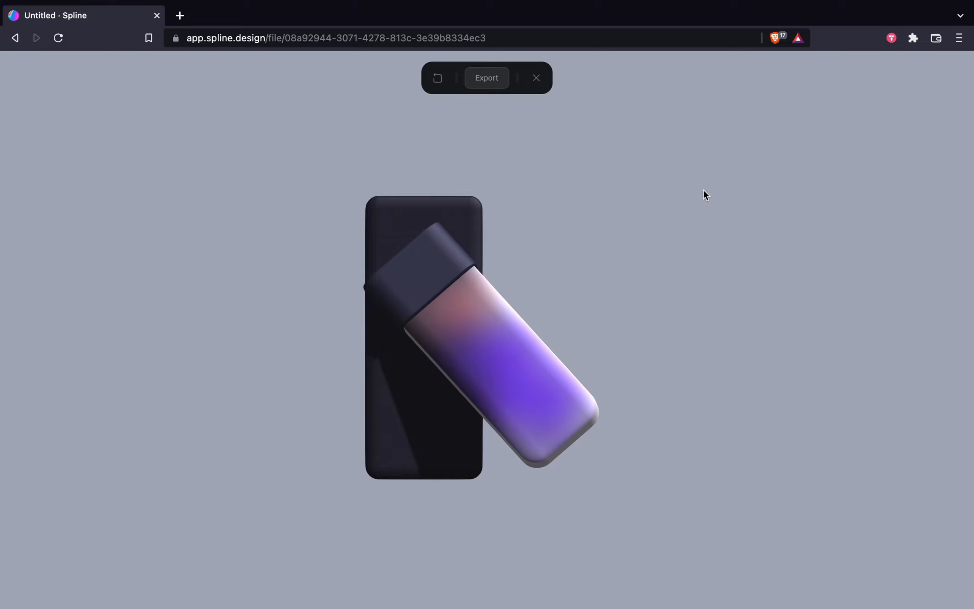
{"action": "left_click", "coordinate": [536, 77]}
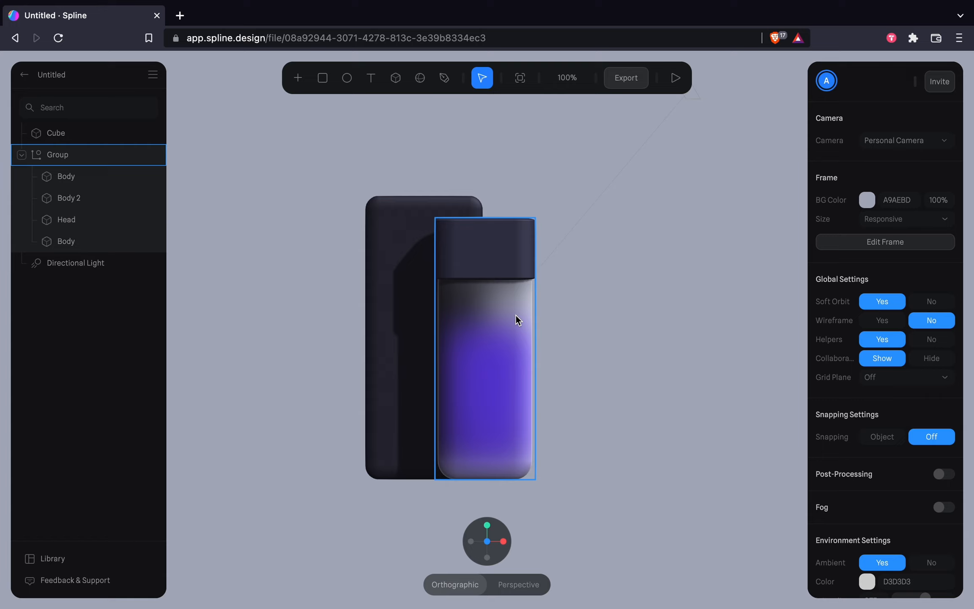
- Set the slab's material color to a slightly lighter dark navy, RGB(41, 41, 62)
{"action": "left_click", "coordinate": [410, 309]}
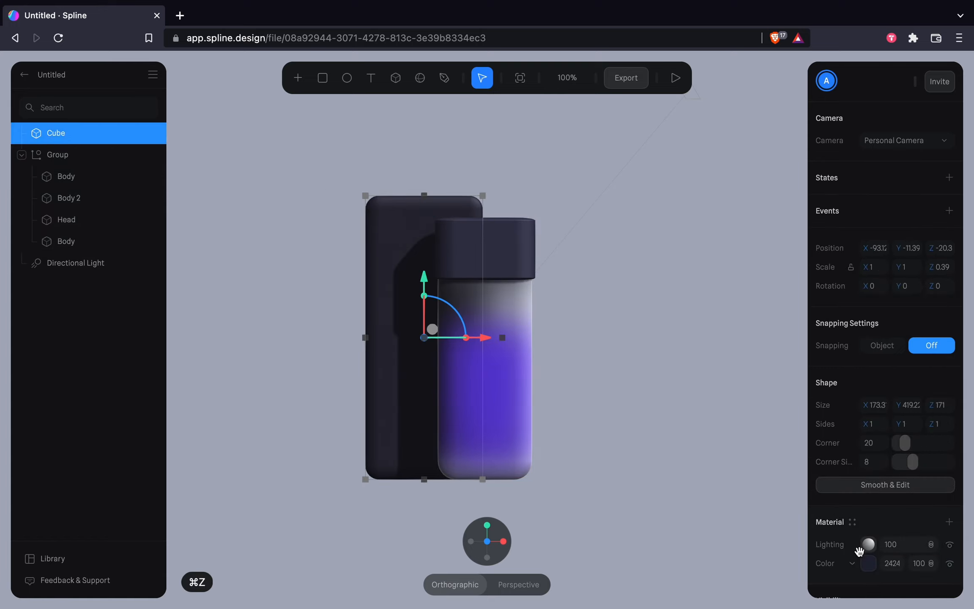
{"action": "scroll", "coordinate": [875, 502], "scroll_direction": "down", "scroll_amount": 3}
{"action": "left_click", "coordinate": [871, 498]}
{"action": "left_click", "coordinate": [863, 512]}
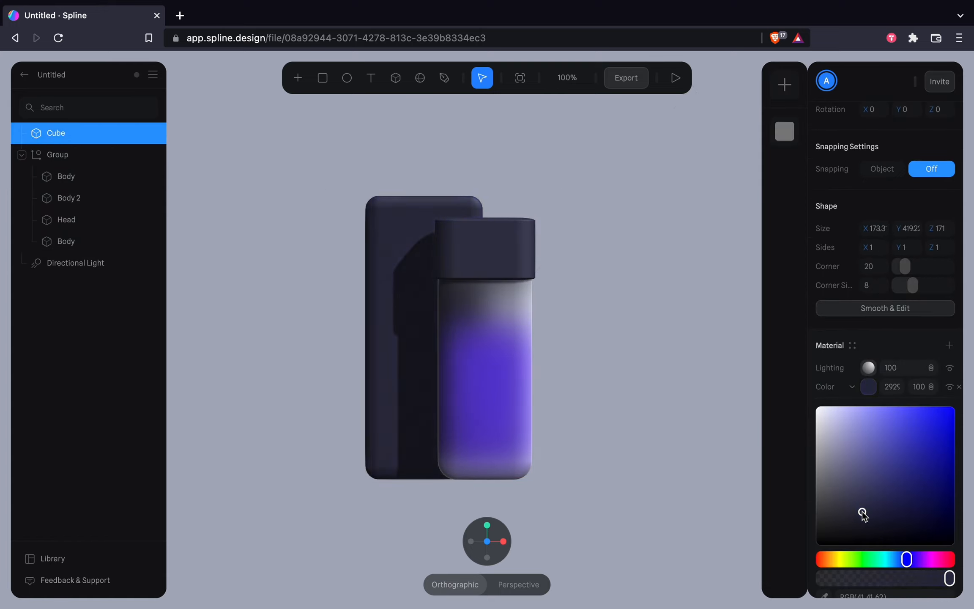
{"action": "left_click", "coordinate": [581, 426]}
- Rename the larger liquid shape Body 2 as Gas and the smaller liquid shape above it as Gas Top
{"action": "left_click", "coordinate": [68, 241]}
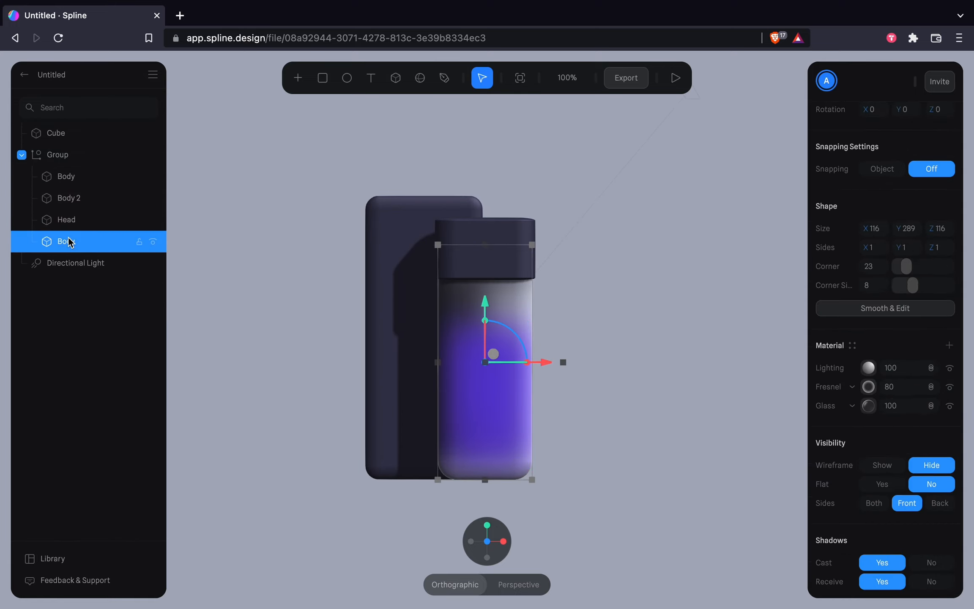
{"action": "left_click", "coordinate": [68, 176]}
{"action": "double_click", "coordinate": [70, 197]}
{"action": "type", "text": "gas"}
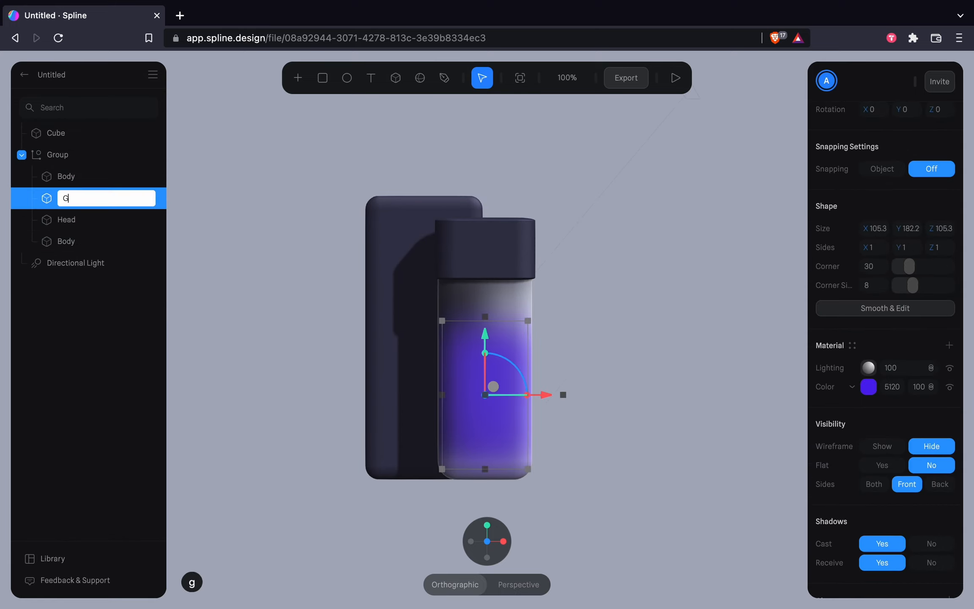
{"action": "key", "text": "Return"}
{"action": "double_click", "coordinate": [76, 182]}
{"action": "type", "text": "gas"}
{"action": "key", "text": "Return"}
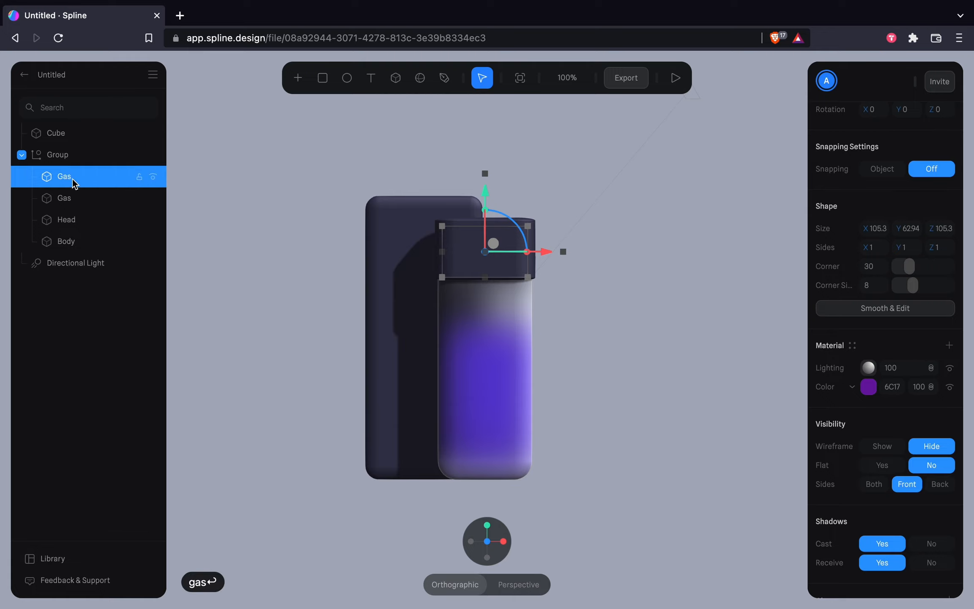
{"action": "double_click", "coordinate": [72, 180]}
{"action": "type", "text": "Top"}
{"action": "key", "text": "Return"}
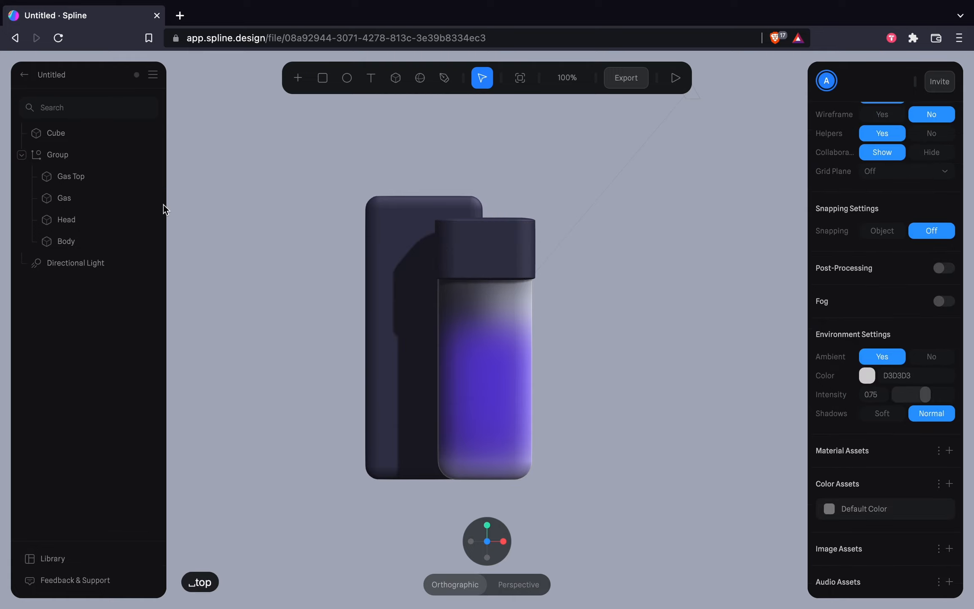
- Play the scene preview twice to check the tilting bottle and its liquid against the slab
{"action": "left_click", "coordinate": [90, 173]}
{"action": "left_click", "coordinate": [675, 78]}
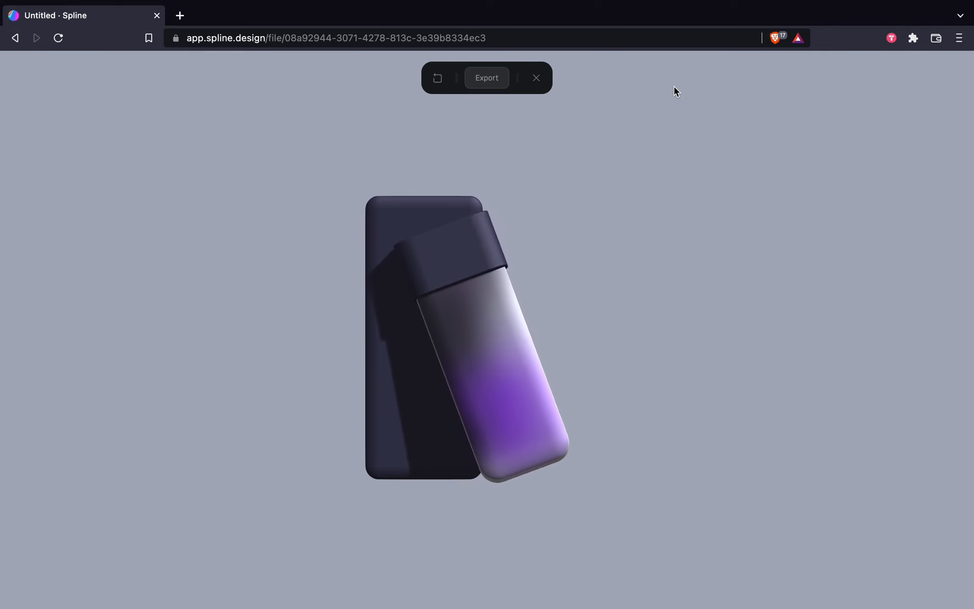
{"action": "left_click", "coordinate": [537, 77]}
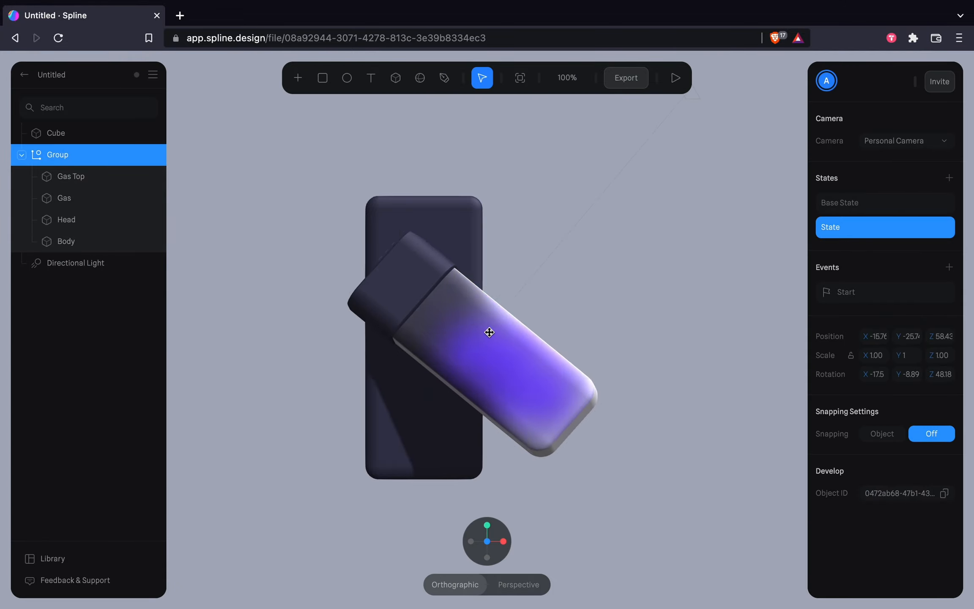
{"action": "left_click", "coordinate": [680, 85]}
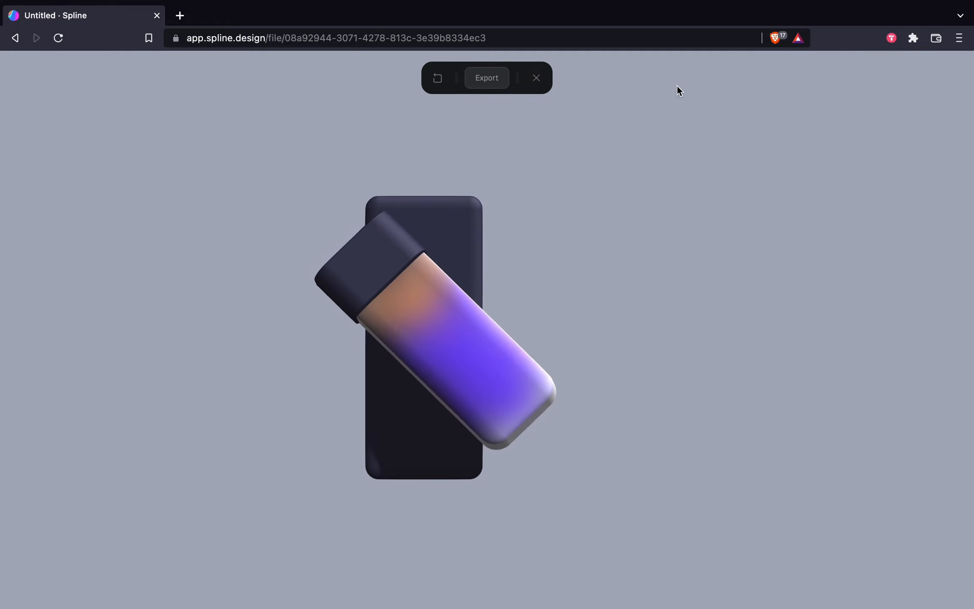
{"action": "key", "text": "Escape"}
- Move the directional light to the opposite upper side of the bottle, at about X -415 and Y 382
{"action": "left_click", "coordinate": [683, 216]}
{"action": "scroll", "coordinate": [698, 199], "scroll_direction": "down", "scroll_amount": 5}
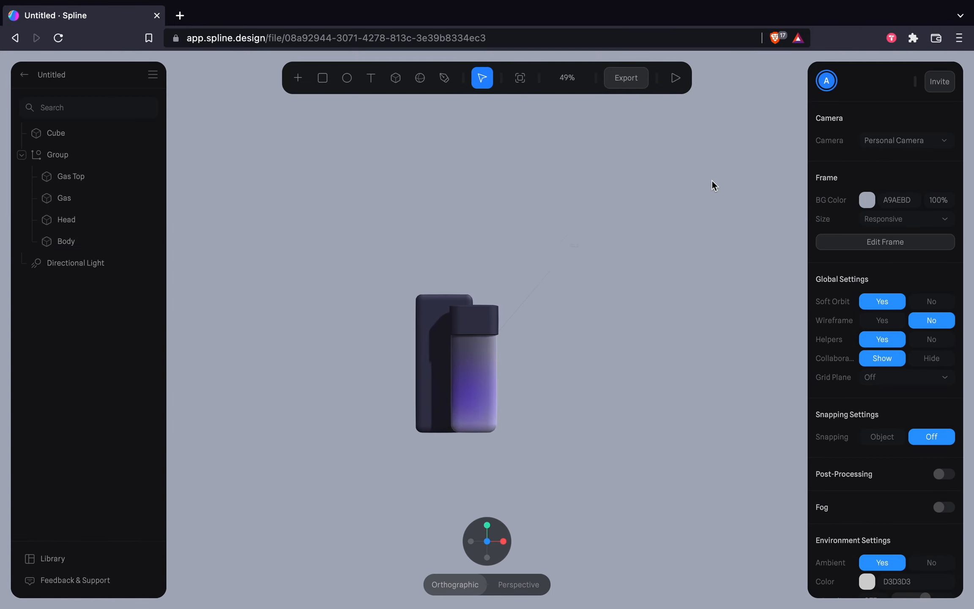
{"action": "left_click", "coordinate": [544, 542]}
{"action": "left_click_drag", "start_coordinate": [706, 90], "coordinate": [268, 84]}
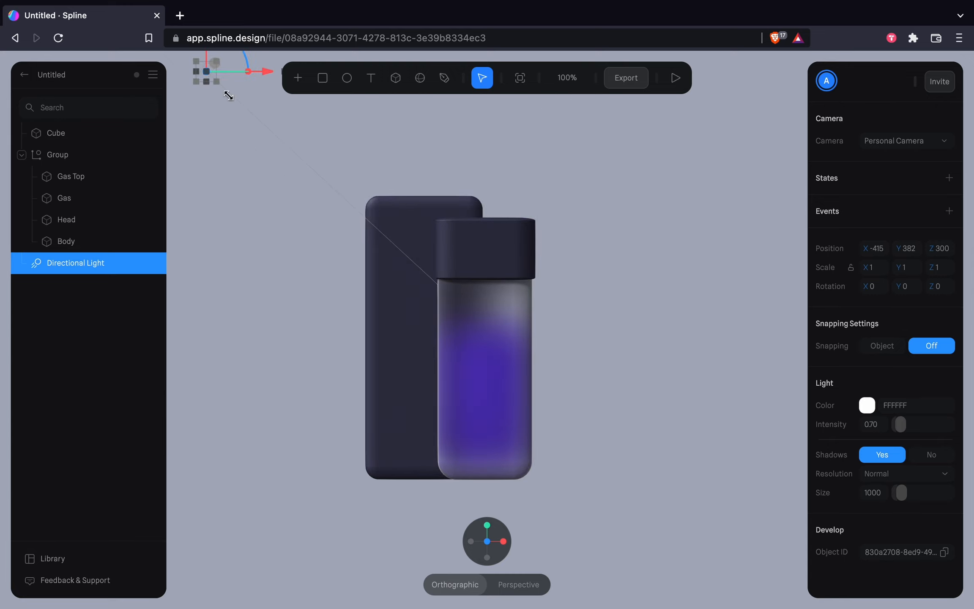
- Bring the directional light back toward the slab to about 112 on Z
{"action": "right_click", "coordinate": [595, 261]}
{"action": "right_click_drag", "start_coordinate": [646, 296], "coordinate": [588, 330]}
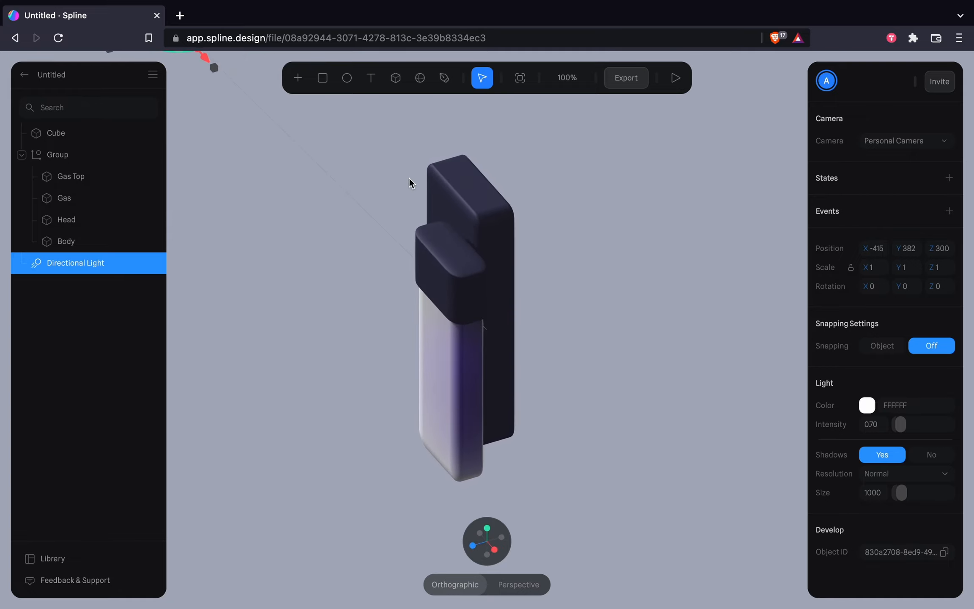
{"action": "left_click_drag", "start_coordinate": [597, 169], "coordinate": [578, 181], "text": "alt"}
{"action": "scroll", "coordinate": [578, 181], "scroll_direction": "up", "scroll_amount": 3}
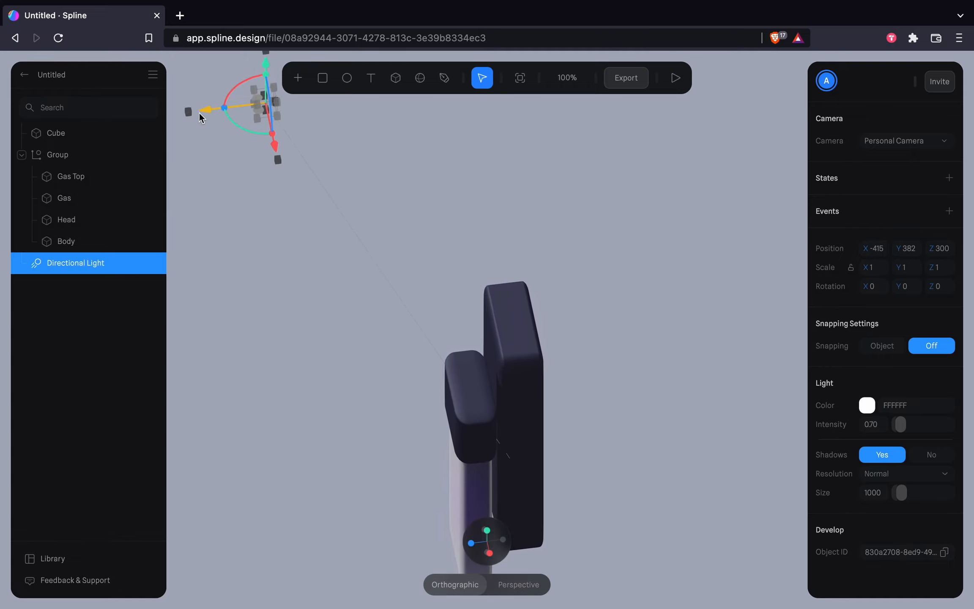
{"action": "left_click_drag", "start_coordinate": [201, 118], "coordinate": [329, 118]}
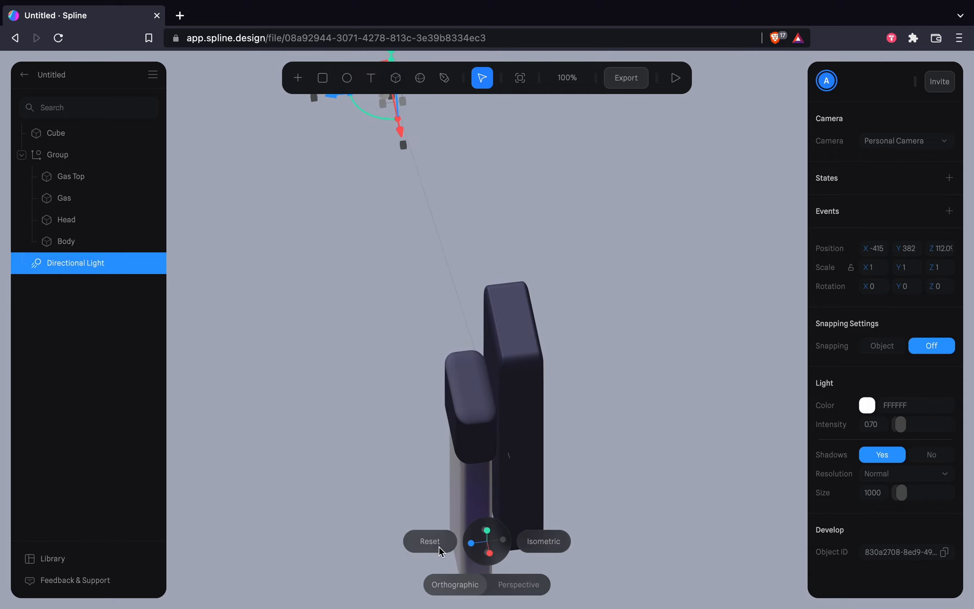
- Tint the directional light a pale blue, about CFD7E1
{"action": "left_click", "coordinate": [439, 547]}
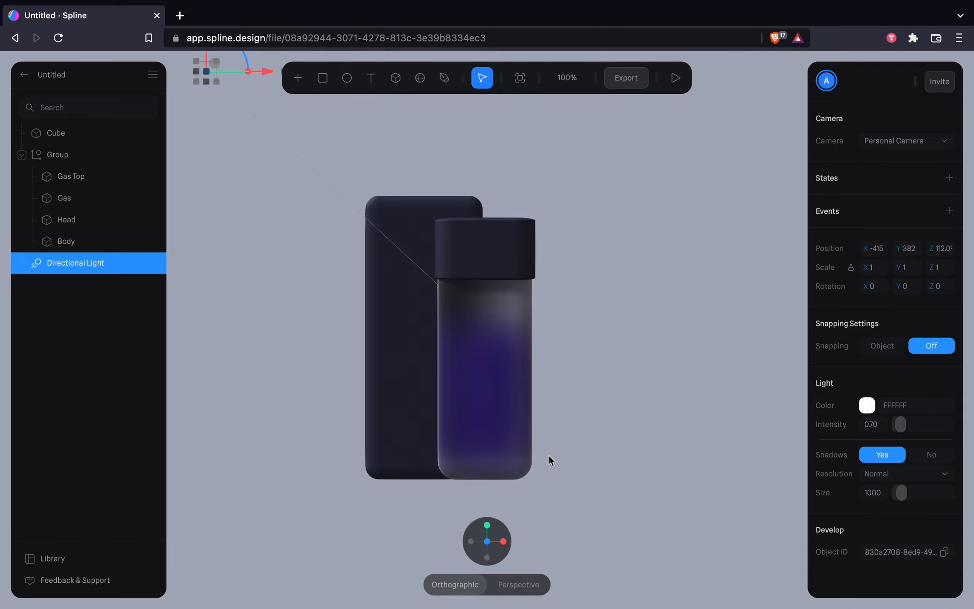
{"action": "left_click_drag", "start_coordinate": [900, 424], "coordinate": [827, 427]}
{"action": "left_click", "coordinate": [868, 408]}
{"action": "left_click", "coordinate": [898, 561]}
{"action": "left_click", "coordinate": [928, 429]}
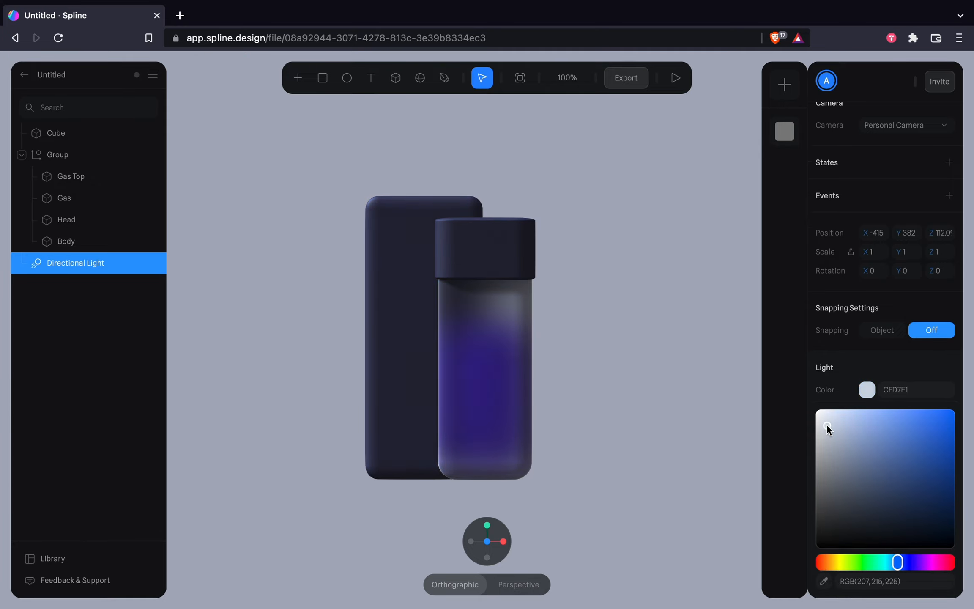
{"action": "left_click", "coordinate": [613, 410]}
- Add a second directional light and place it up and to the bottle's right at about X 436, Y 286
{"action": "left_click", "coordinate": [297, 78]}
{"action": "scroll", "coordinate": [314, 289], "scroll_direction": "down", "scroll_amount": 5}
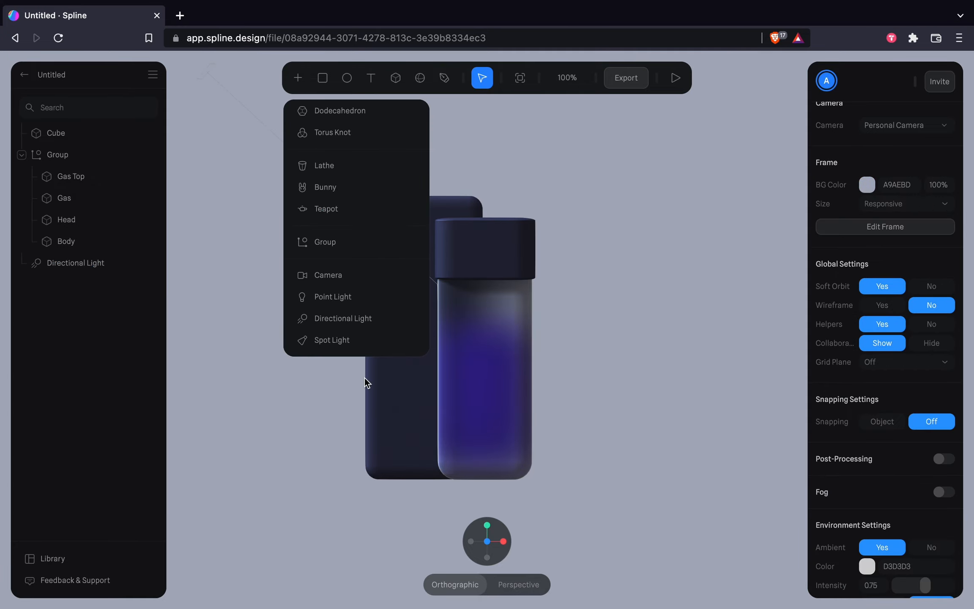
{"action": "left_click", "coordinate": [366, 318]}
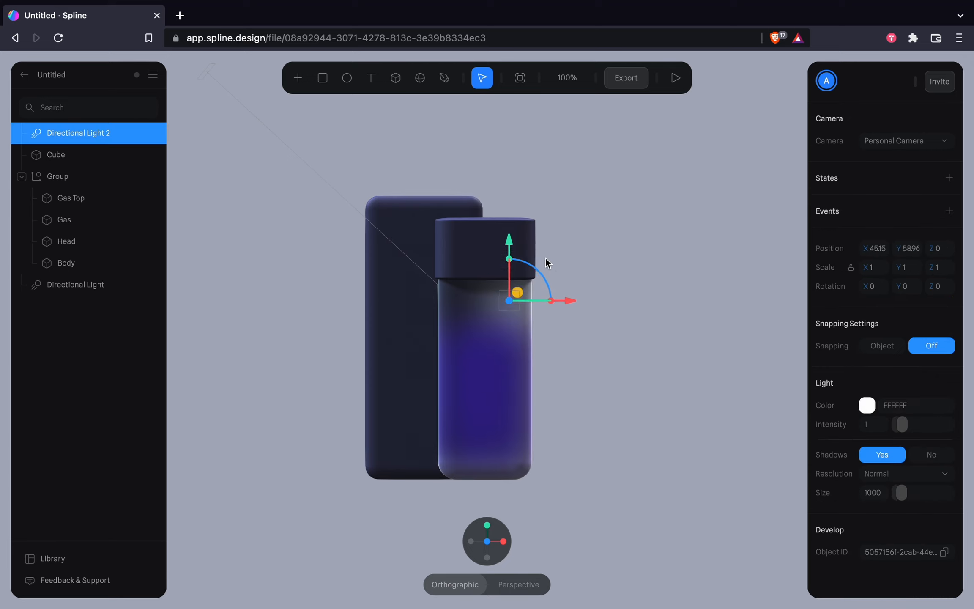
{"action": "left_click_drag", "start_coordinate": [545, 263], "coordinate": [793, 128]}
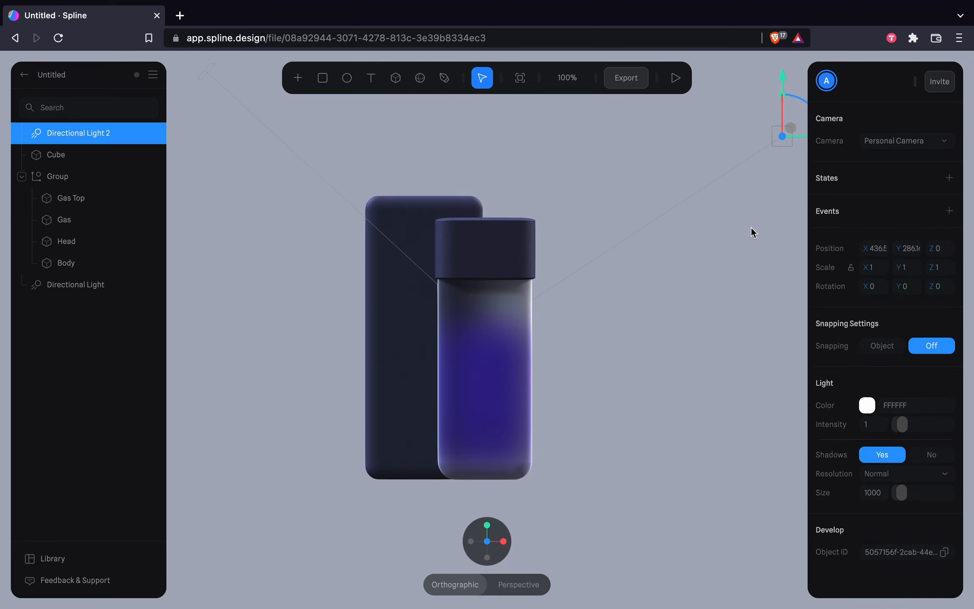
- Move the second directional light in front of and above the bottle, to about Y 1377 and Z 832
{"action": "left_click_drag", "start_coordinate": [751, 232], "coordinate": [637, 239]}
{"action": "left_click_drag", "start_coordinate": [559, 261], "coordinate": [241, 295]}
{"action": "mouse_move", "coordinate": [441, 551]}
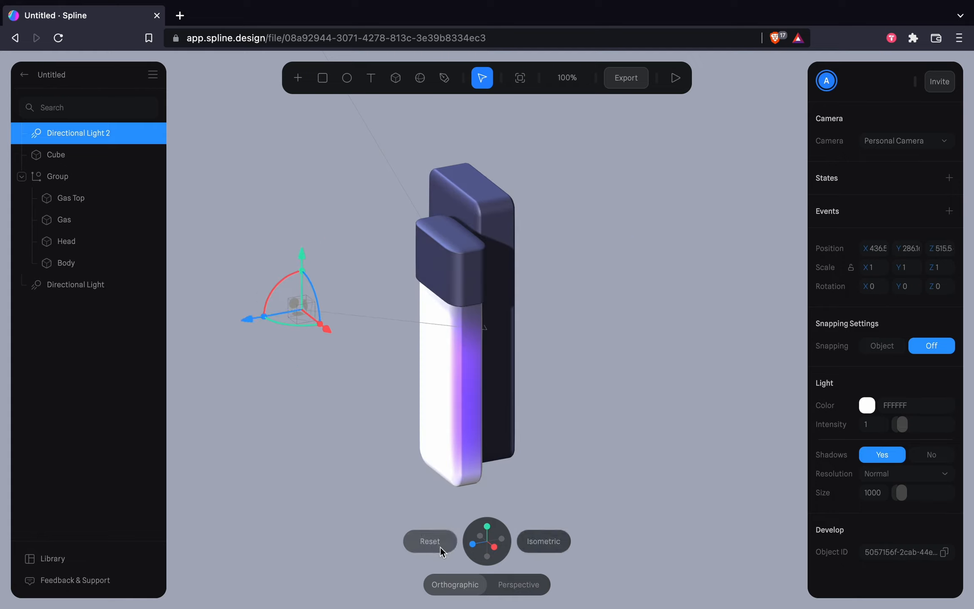
{"action": "scroll", "coordinate": [522, 461], "scroll_direction": "down", "scroll_amount": 5}
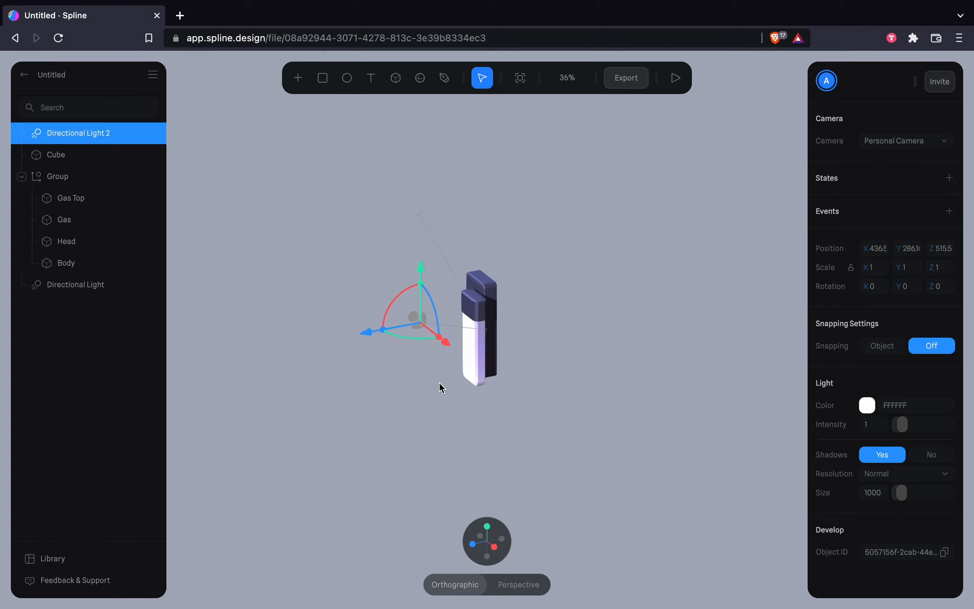
{"action": "left_click_drag", "start_coordinate": [364, 332], "coordinate": [369, 30]}
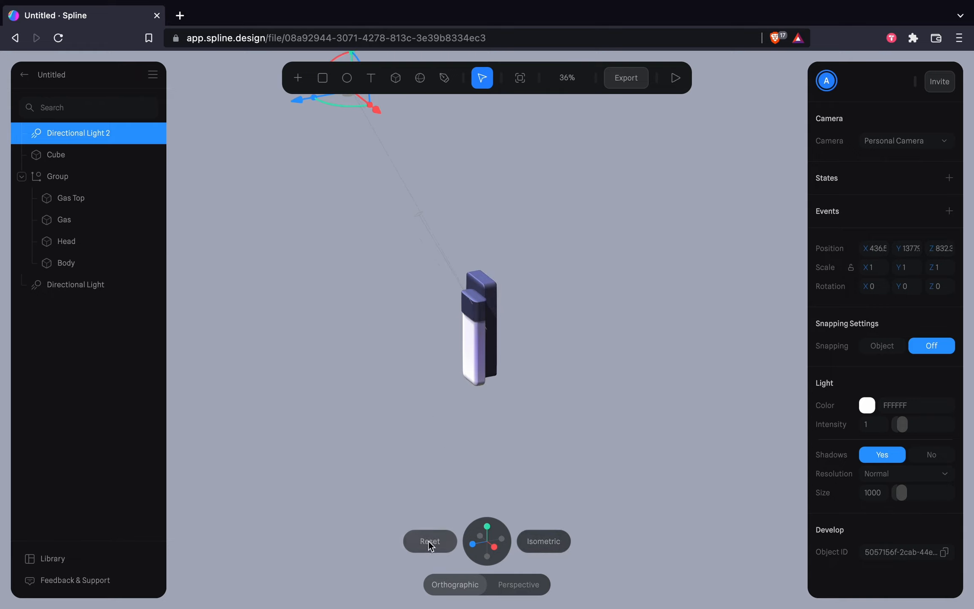
- Move the second directional light farther right and slightly lower, to about X 1612 and Y 1200
{"action": "left_click", "coordinate": [429, 544]}
{"action": "scroll", "coordinate": [549, 375], "scroll_direction": "down", "scroll_amount": 8}
{"action": "scroll", "coordinate": [549, 375], "scroll_direction": "up", "scroll_amount": 6}
{"action": "scroll", "coordinate": [549, 375], "scroll_direction": "down", "scroll_amount": 6}
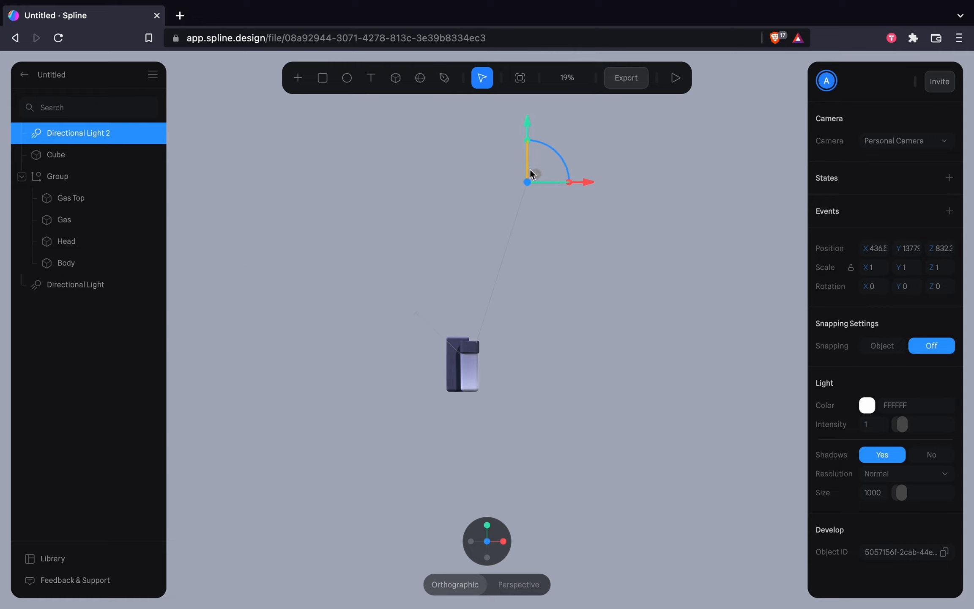
{"action": "left_click_drag", "start_coordinate": [541, 174], "coordinate": [696, 198]}
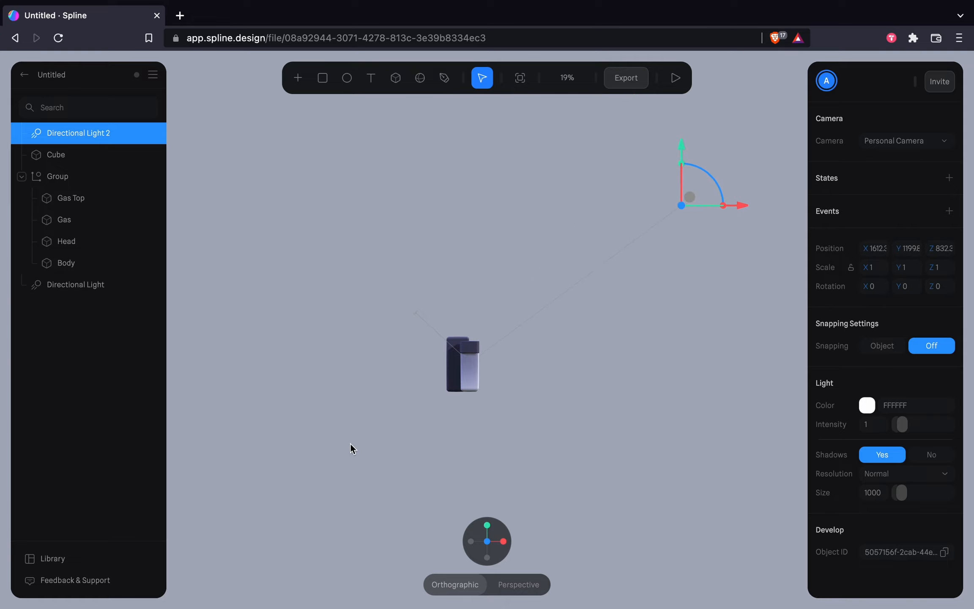
- Set the Body's Lighting layer color to a deep navy blue, about 040160
{"action": "scroll", "coordinate": [350, 443], "scroll_direction": "up", "scroll_amount": 10}
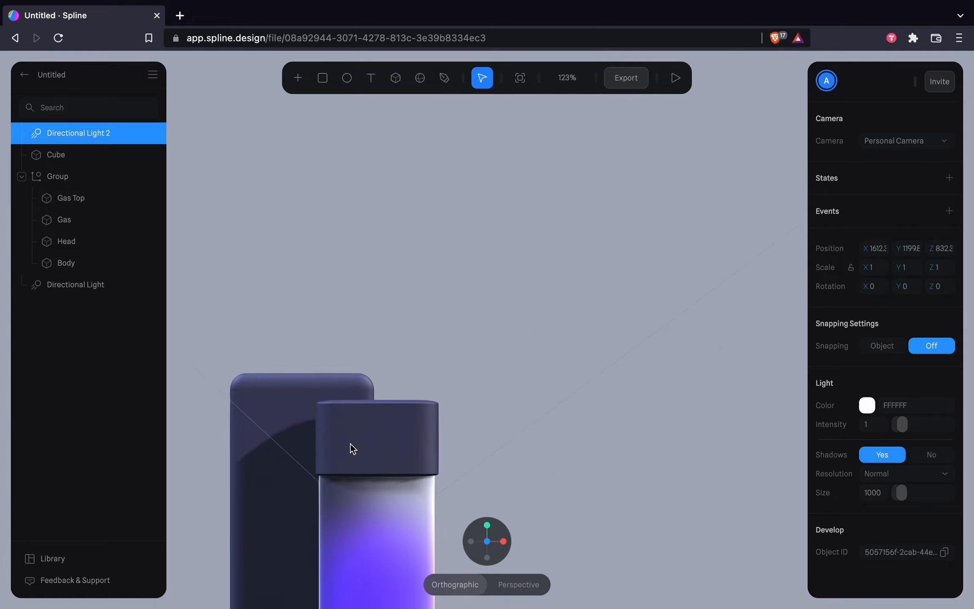
{"action": "scroll", "coordinate": [350, 444], "scroll_direction": "down", "scroll_amount": 10}
{"action": "scroll", "coordinate": [350, 444], "scroll_direction": "up", "scroll_amount": 10}
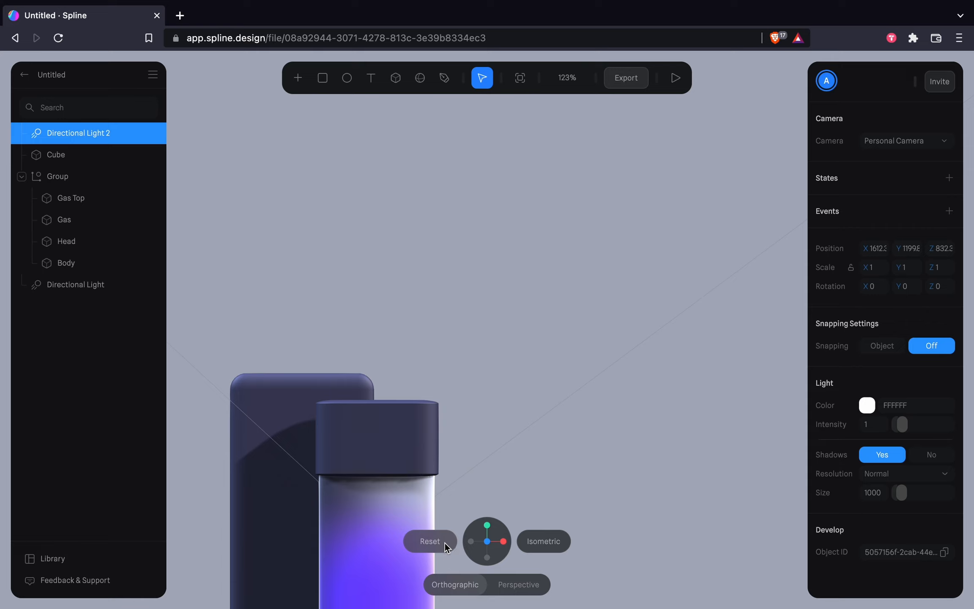
{"action": "left_click", "coordinate": [443, 542]}
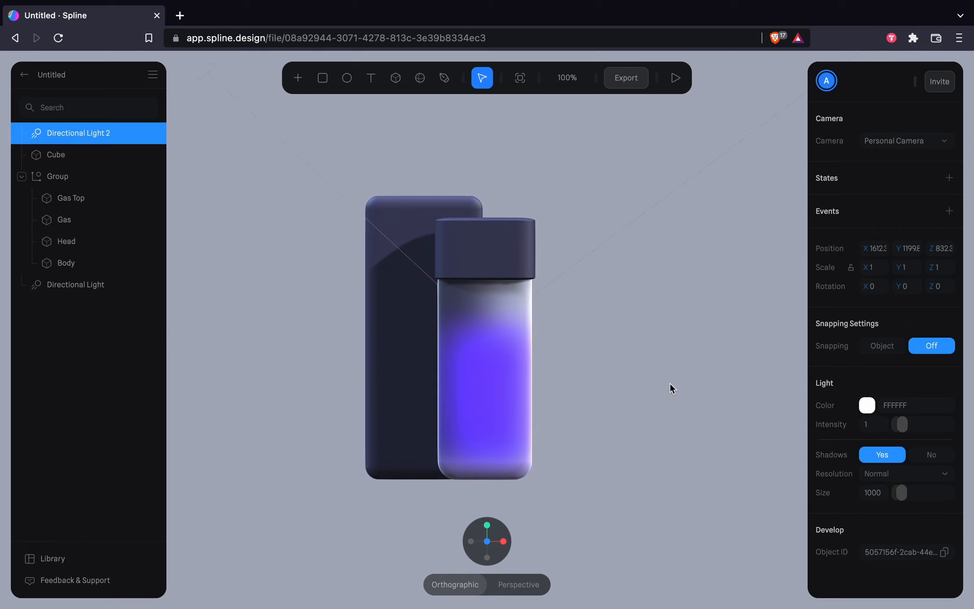
{"action": "left_click", "coordinate": [471, 367]}
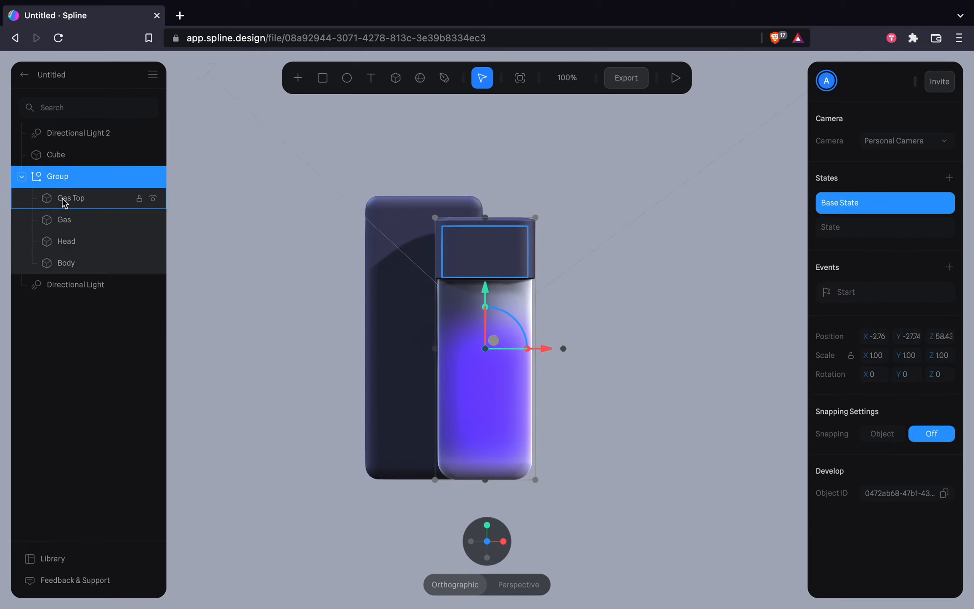
{"action": "left_click", "coordinate": [80, 263]}
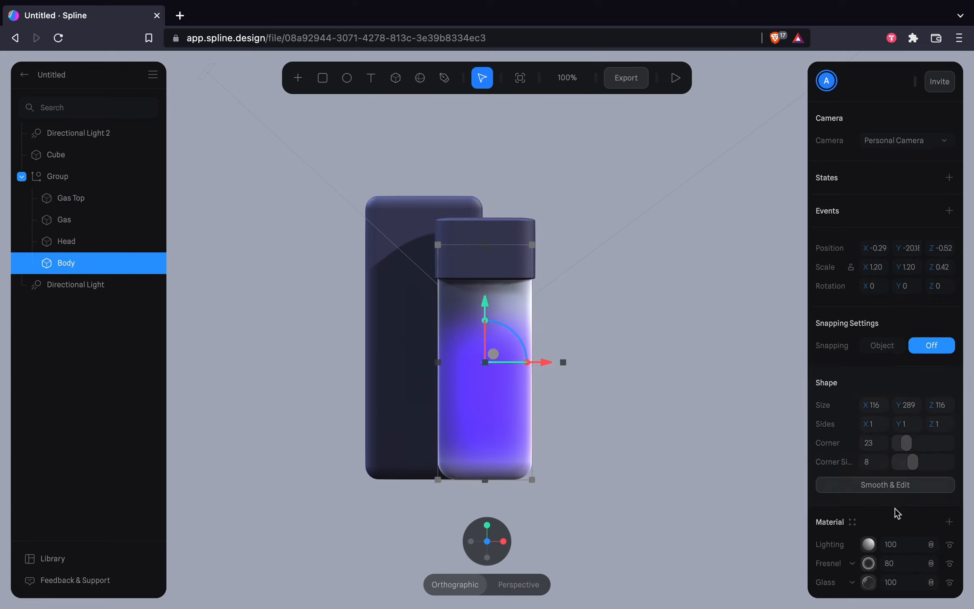
{"action": "scroll", "coordinate": [897, 513], "scroll_direction": "down", "scroll_amount": 5}
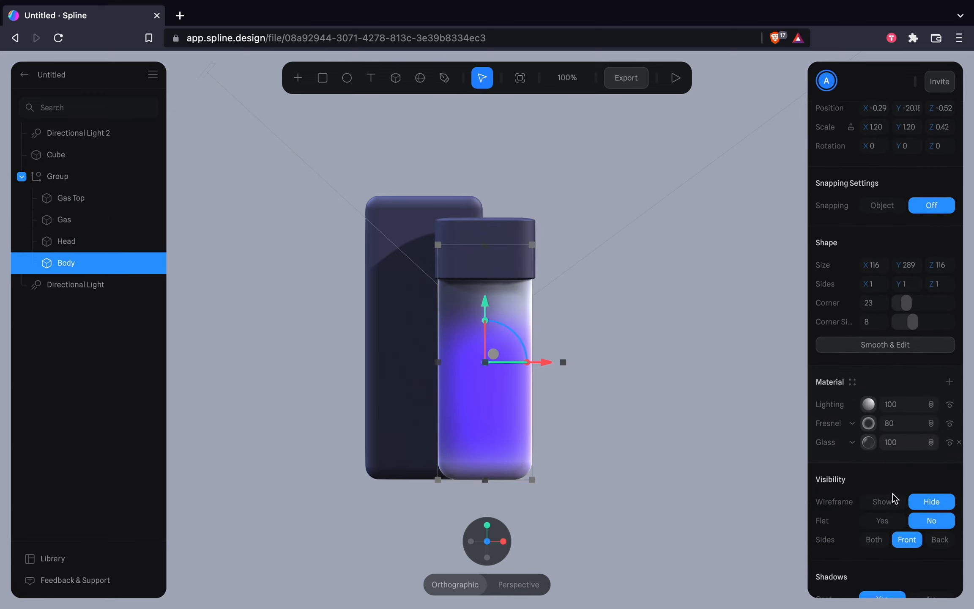
{"action": "left_click", "coordinate": [868, 405]}
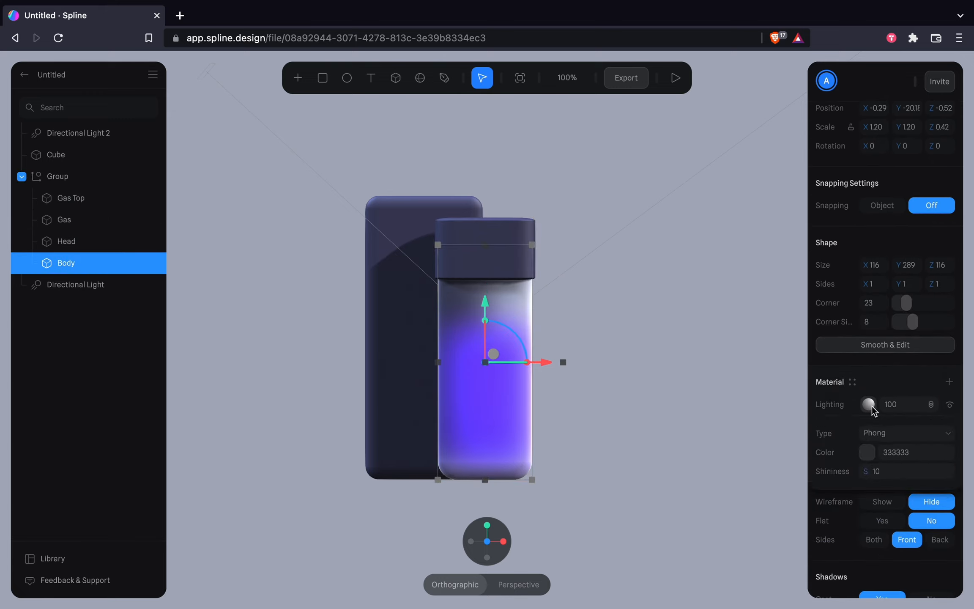
{"action": "scroll", "coordinate": [885, 443], "scroll_direction": "down", "scroll_amount": 2}
{"action": "left_click", "coordinate": [868, 404]}
{"action": "scroll", "coordinate": [870, 404], "scroll_direction": "down", "scroll_amount": 2}
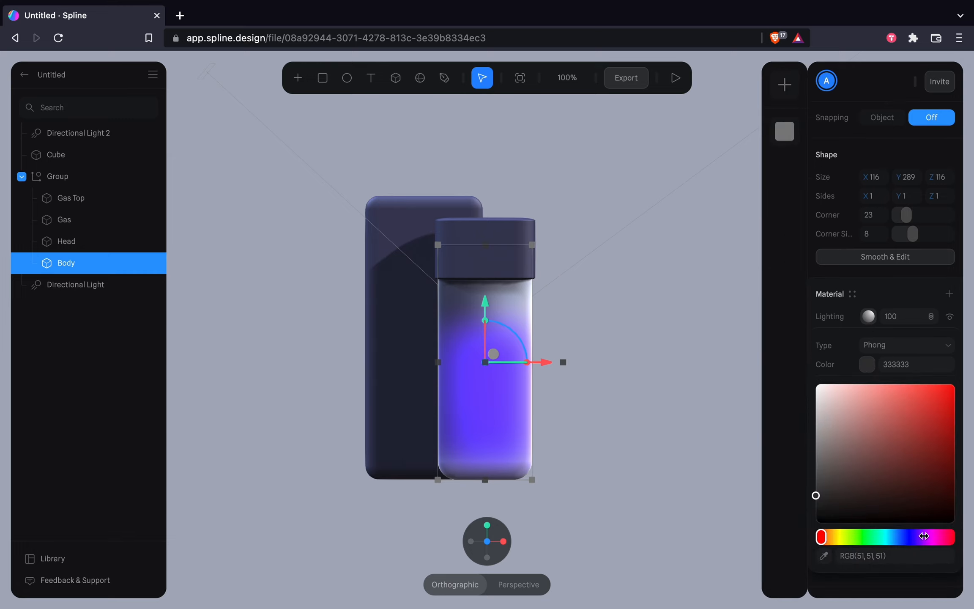
{"action": "left_click", "coordinate": [907, 537]}
{"action": "left_click_drag", "start_coordinate": [822, 401], "coordinate": [954, 471]}
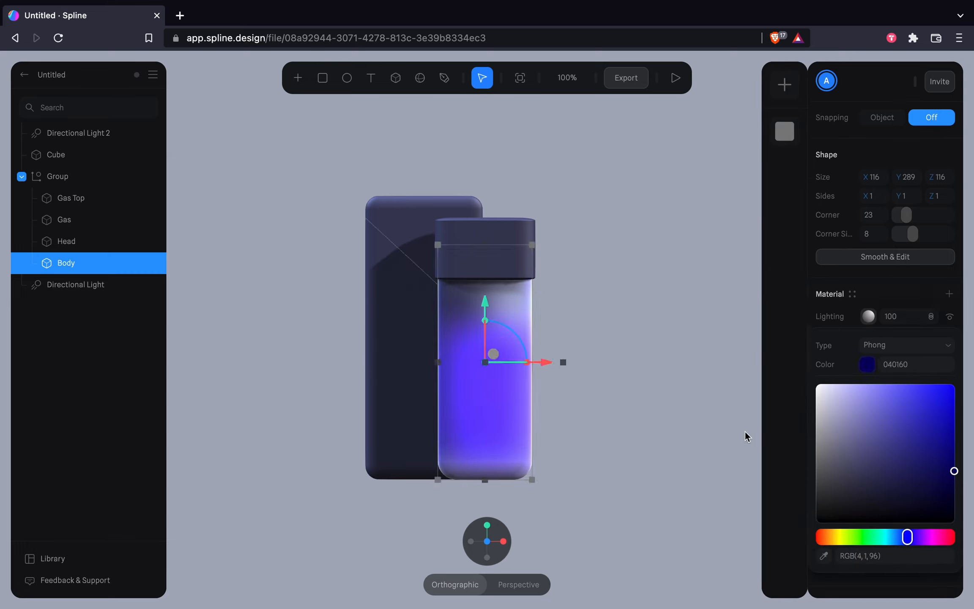
- Tint the Body's Fresnel layer a muted greyish violet
{"action": "left_click", "coordinate": [872, 322]}
{"action": "left_click", "coordinate": [871, 355]}
{"action": "left_click", "coordinate": [871, 354]}
{"action": "left_click", "coordinate": [871, 336]}
{"action": "left_click", "coordinate": [869, 364]}
{"action": "left_click", "coordinate": [916, 537]}
{"action": "left_click_drag", "start_coordinate": [902, 494], "coordinate": [845, 439]}
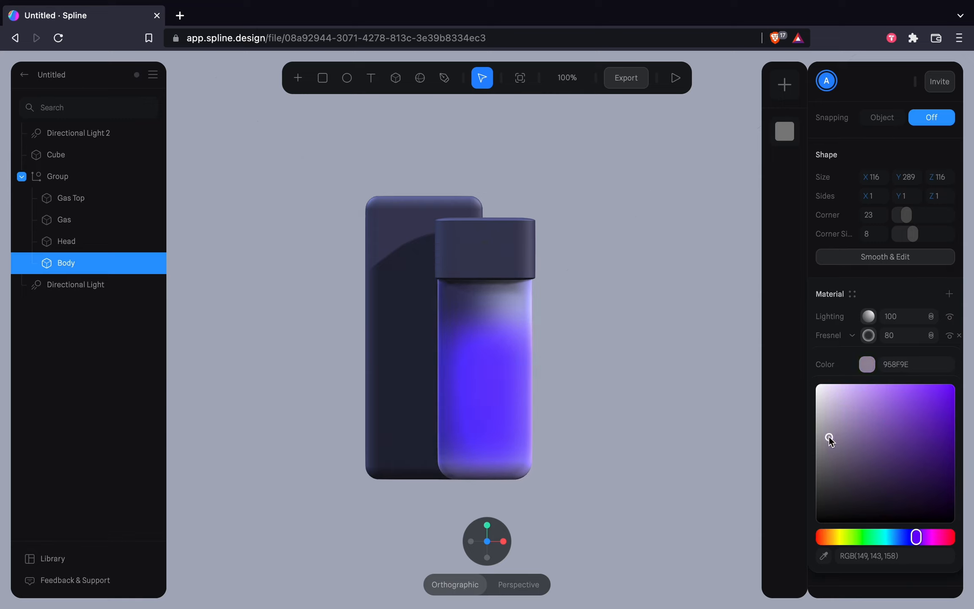
- Try to stretch the Gas slightly downward to a Y size of about 185
{"action": "left_click", "coordinate": [70, 220]}
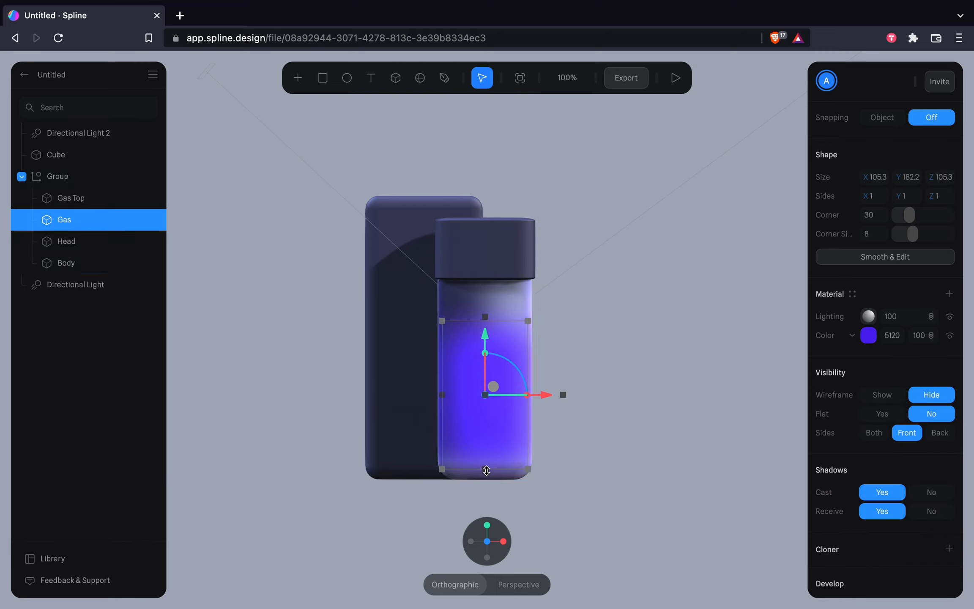
{"action": "mouse_move", "coordinate": [487, 470]}
{"action": "left_mouse_down"}
{"action": "mouse_move", "coordinate": [487, 486]}
{"action": "mouse_move", "coordinate": [486, 472]}
{"action": "left_mouse_up"}
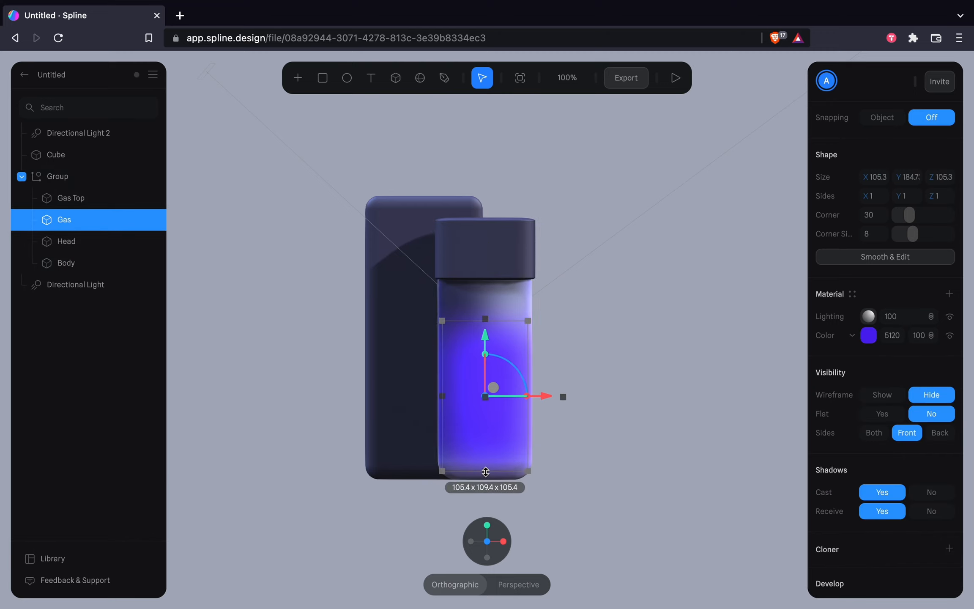
{"action": "key", "text": "super+z"}
- Try to reduce the blur of the Body's Glass layer to 15
{"action": "left_click", "coordinate": [86, 262]}
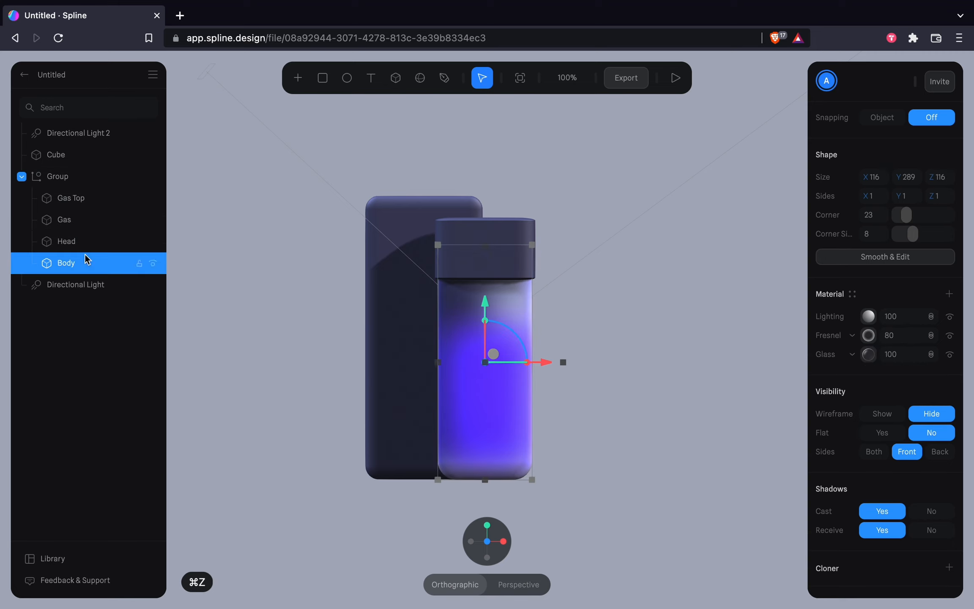
{"action": "left_click", "coordinate": [871, 356]}
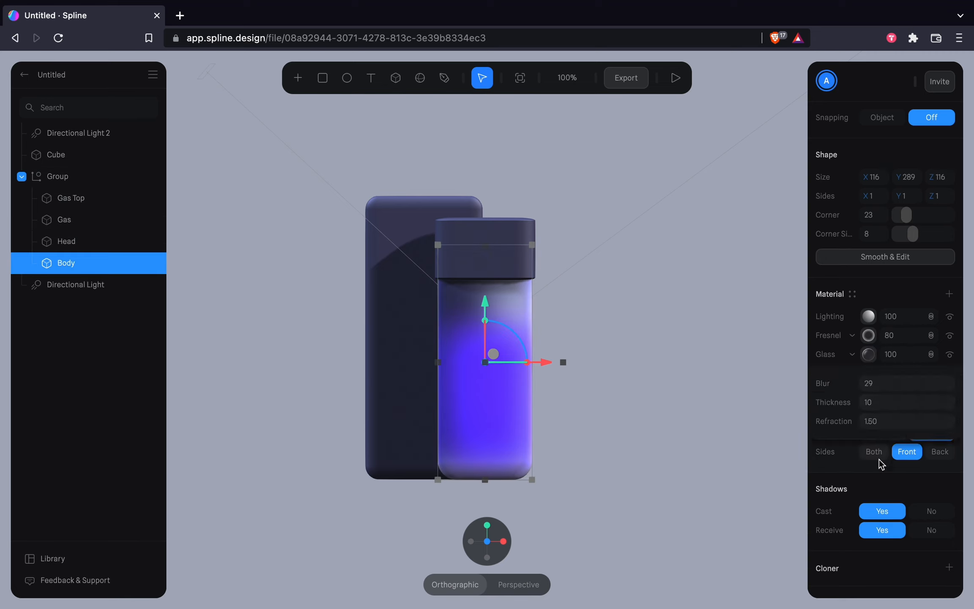
{"action": "scroll", "coordinate": [882, 464], "scroll_direction": "down", "scroll_amount": 1}
{"action": "left_click_drag", "start_coordinate": [858, 376], "coordinate": [852, 376]}
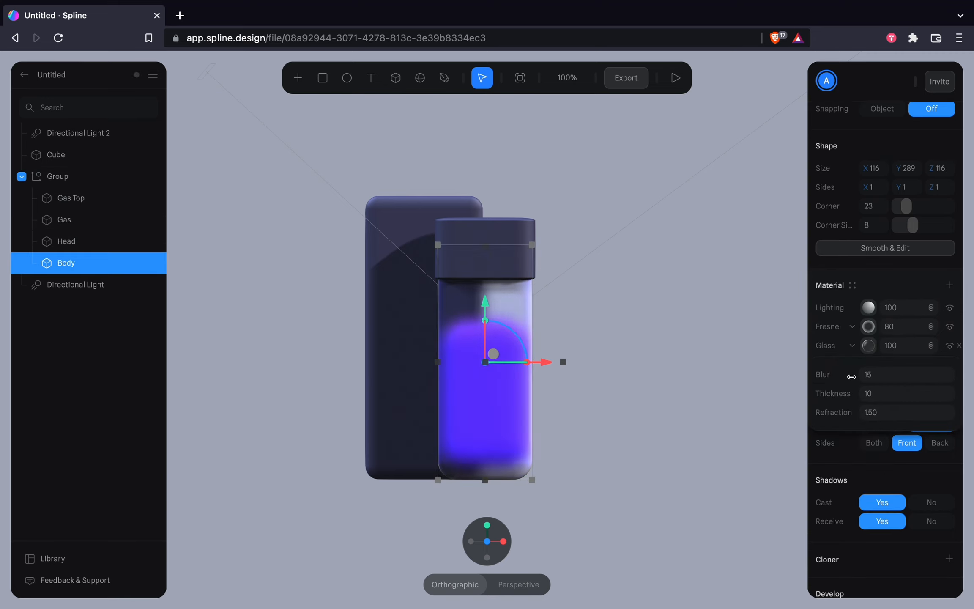
{"action": "key", "text": "super+z"}
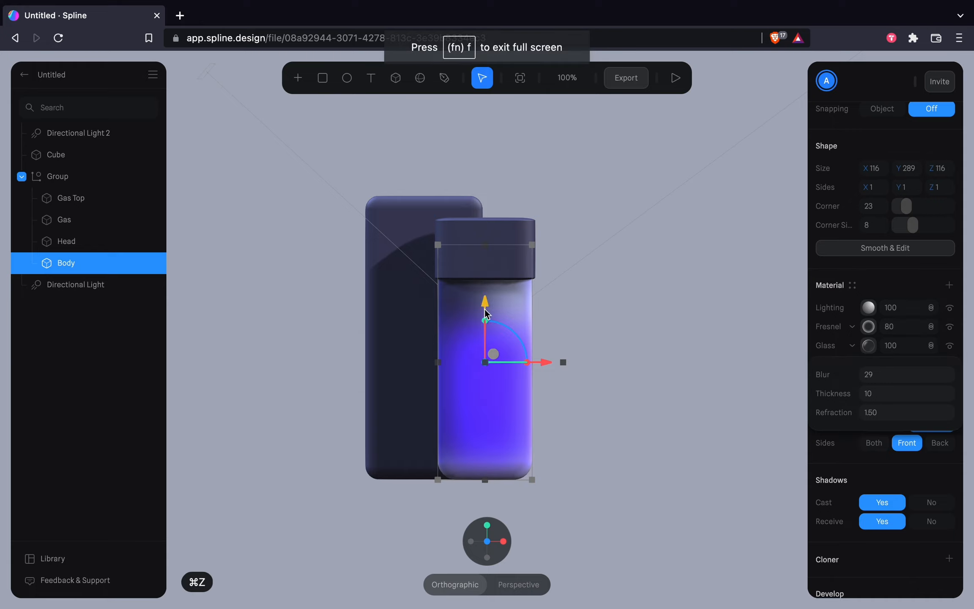
- Try lifting the Body up off the liquid and shifting the Gas slightly downward
{"action": "left_click_drag", "start_coordinate": [485, 297], "coordinate": [487, 194]}
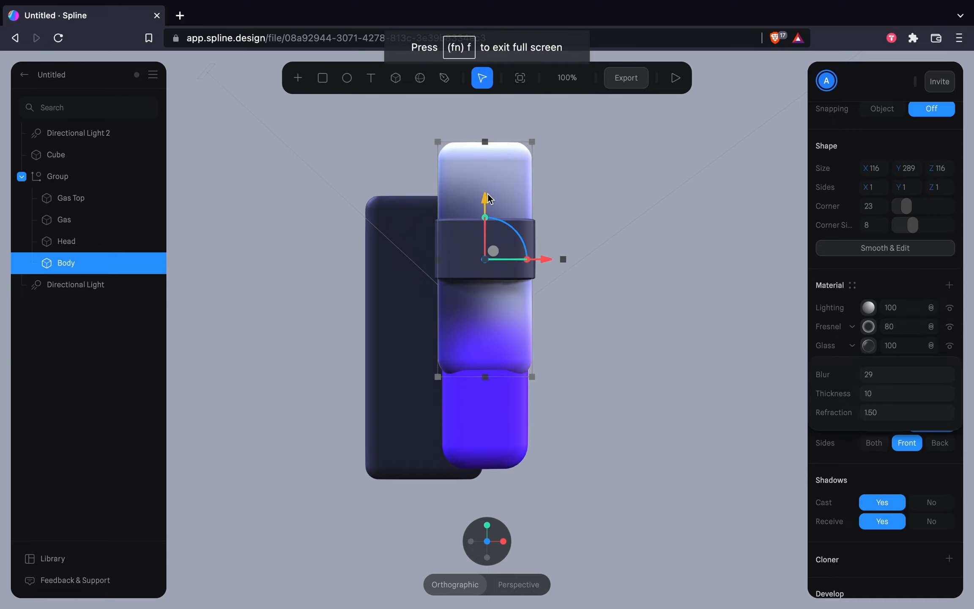
{"action": "key", "text": "super+z"}
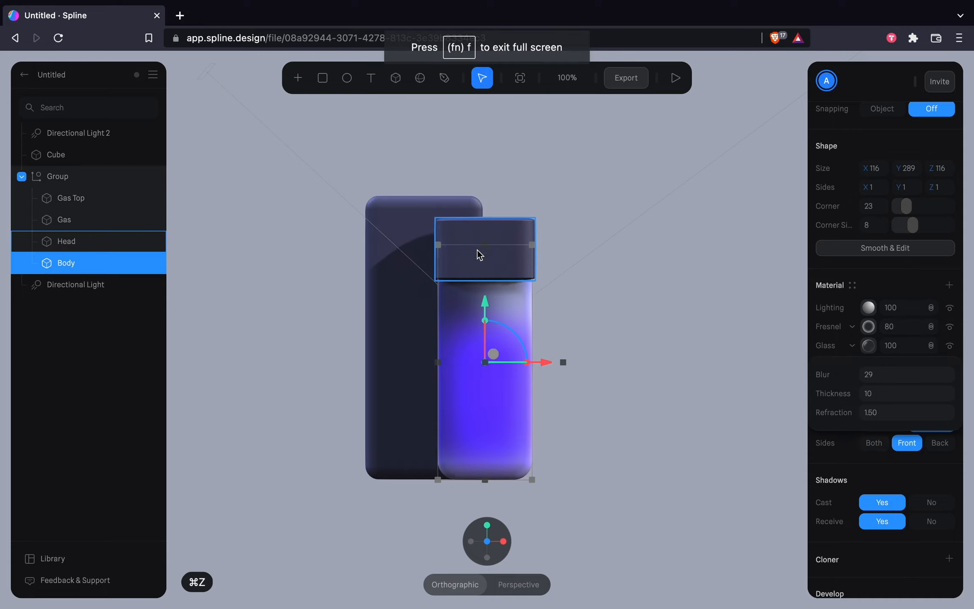
{"action": "left_click", "coordinate": [75, 220]}
{"action": "left_click_drag", "start_coordinate": [484, 338], "coordinate": [482, 342]}
{"action": "key", "text": "super+z"}
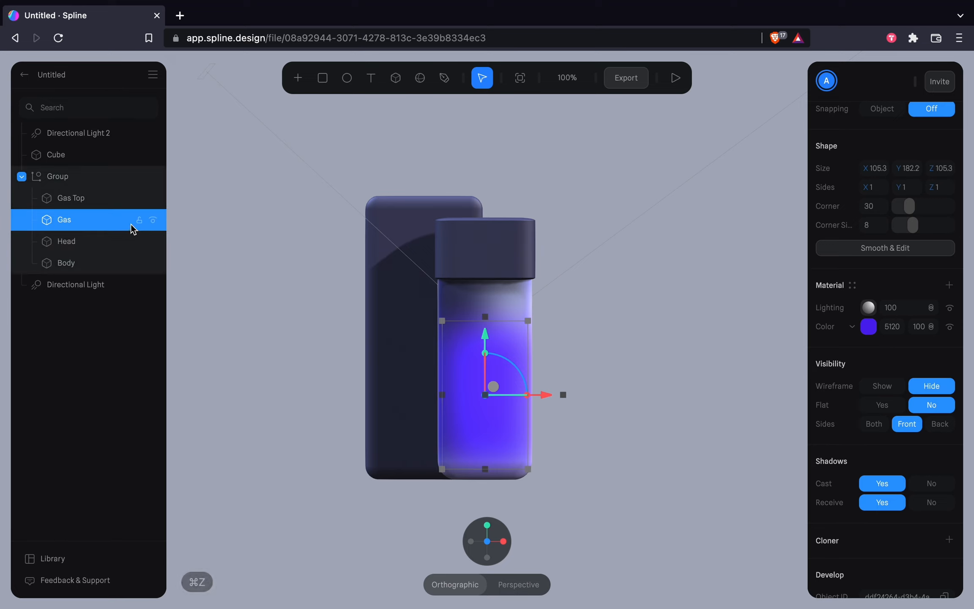
- Temporarily hide the Body to examine the bare Gas from a slightly tilted view, and restore the Body's visibility
{"action": "left_click", "coordinate": [153, 263]}
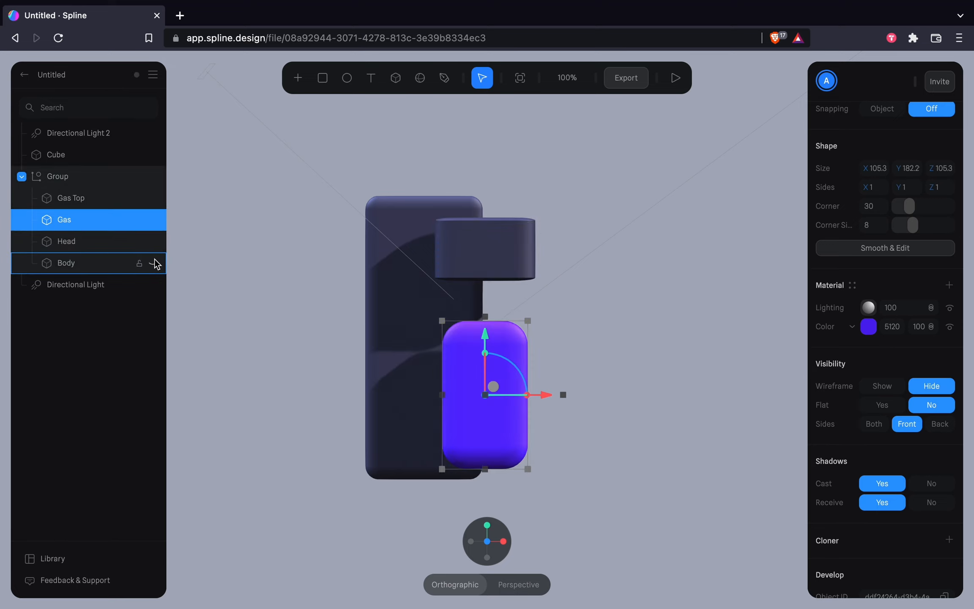
{"action": "left_click", "coordinate": [153, 263]}
{"action": "left_click", "coordinate": [153, 263]}
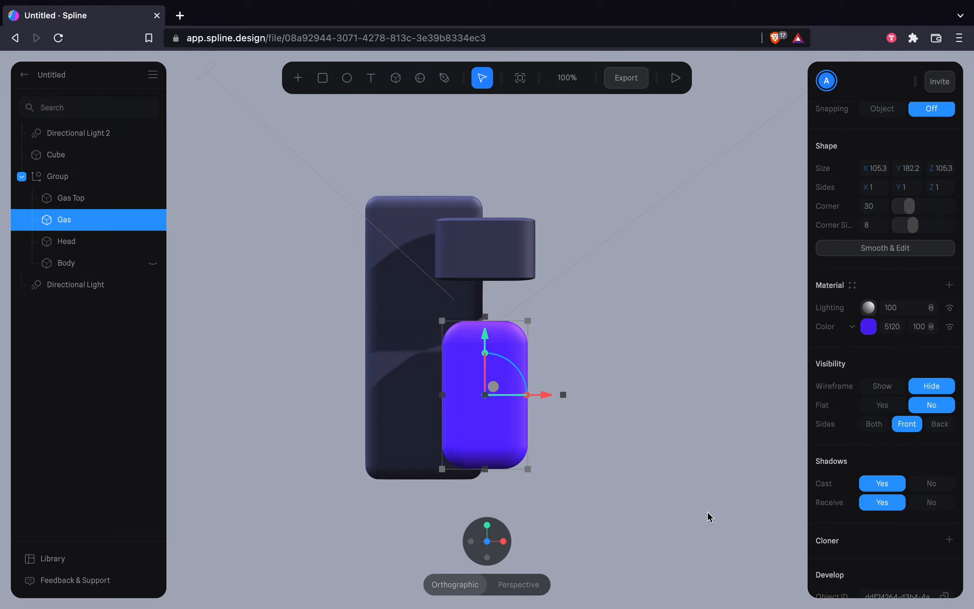
{"action": "mouse_move", "coordinate": [708, 514]}
{"action": "left_mouse_down"}
{"action": "mouse_move", "coordinate": [617, 501]}
{"action": "mouse_move", "coordinate": [701, 523]}
{"action": "left_mouse_up"}
{"action": "key", "text": "super+z"}
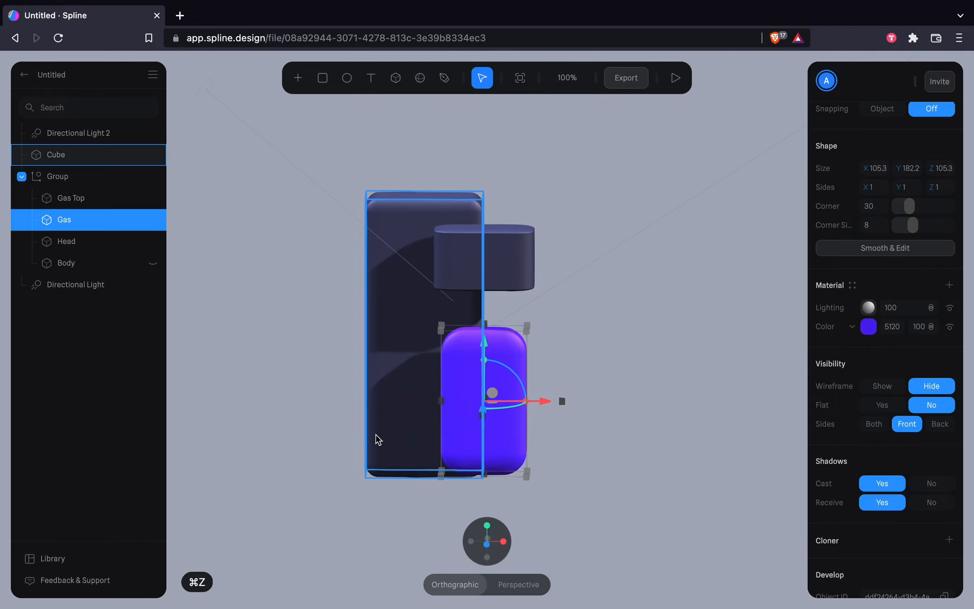
{"action": "key", "text": "super+z"}
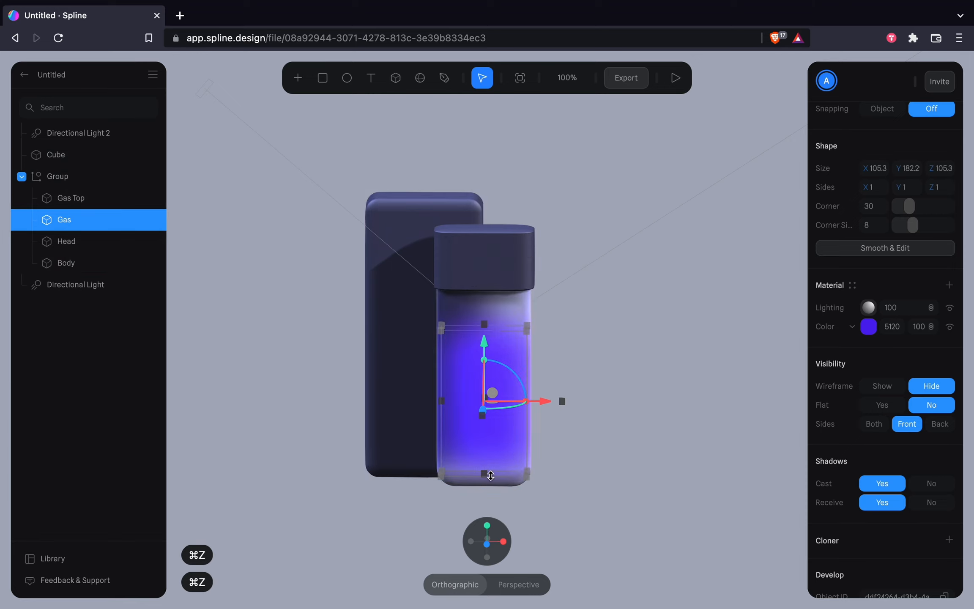
- Try shortening the Gas from its bottom edge and lifting the Body up off the liquid in the front view
{"action": "left_click_drag", "start_coordinate": [487, 474], "coordinate": [488, 376]}
{"action": "key", "text": "super+z"}
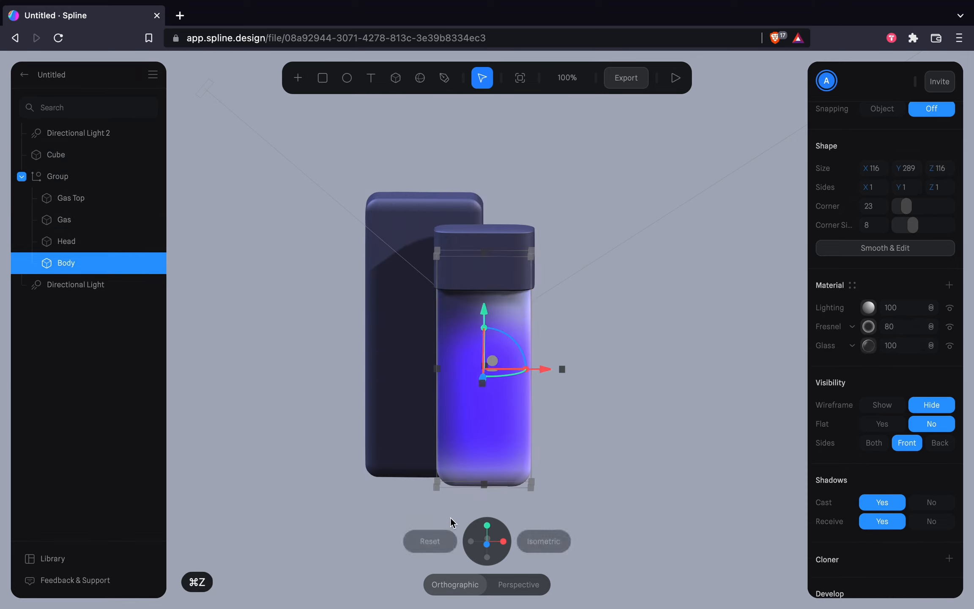
{"action": "left_click", "coordinate": [446, 541]}
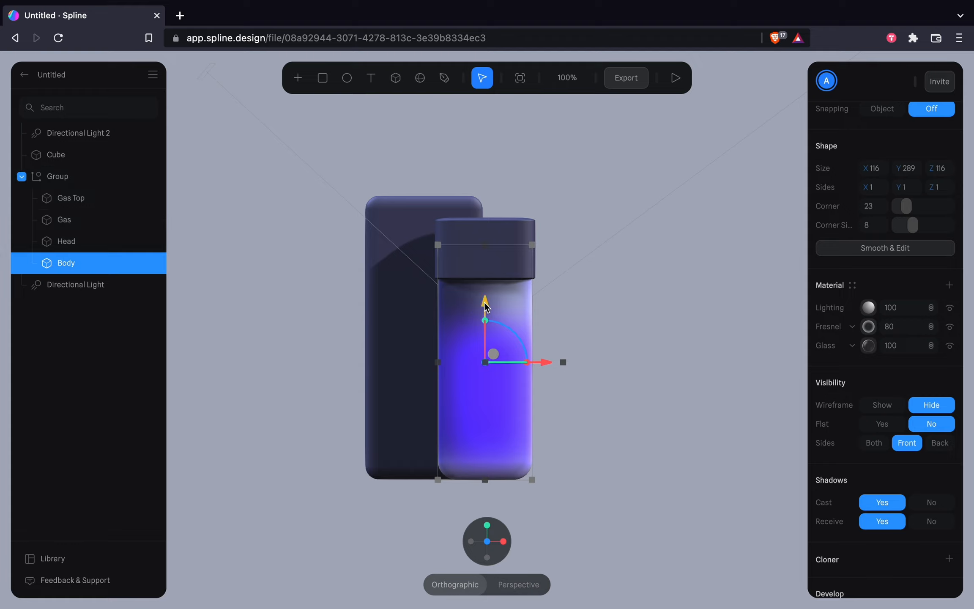
{"action": "left_click_drag", "start_coordinate": [485, 305], "coordinate": [486, 161]}
{"action": "key", "text": "super+z"}
- Lower the Gas Top out of the Head so it overlaps the upper end of the Gas
{"action": "left_click", "coordinate": [486, 243]}
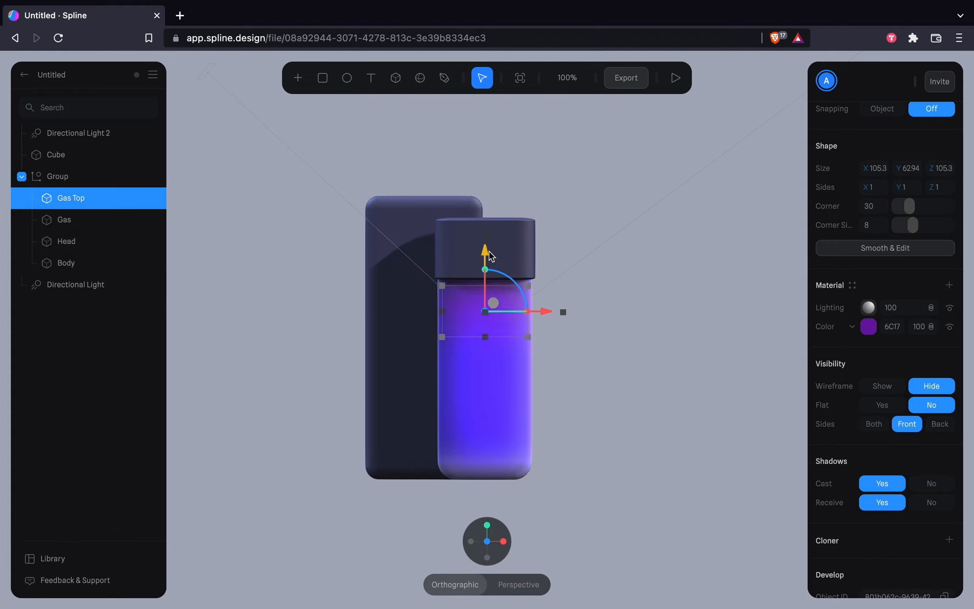
{"action": "left_click", "coordinate": [545, 266]}
- Try to raise the Gas inside the bottle
{"action": "left_click", "coordinate": [77, 223]}
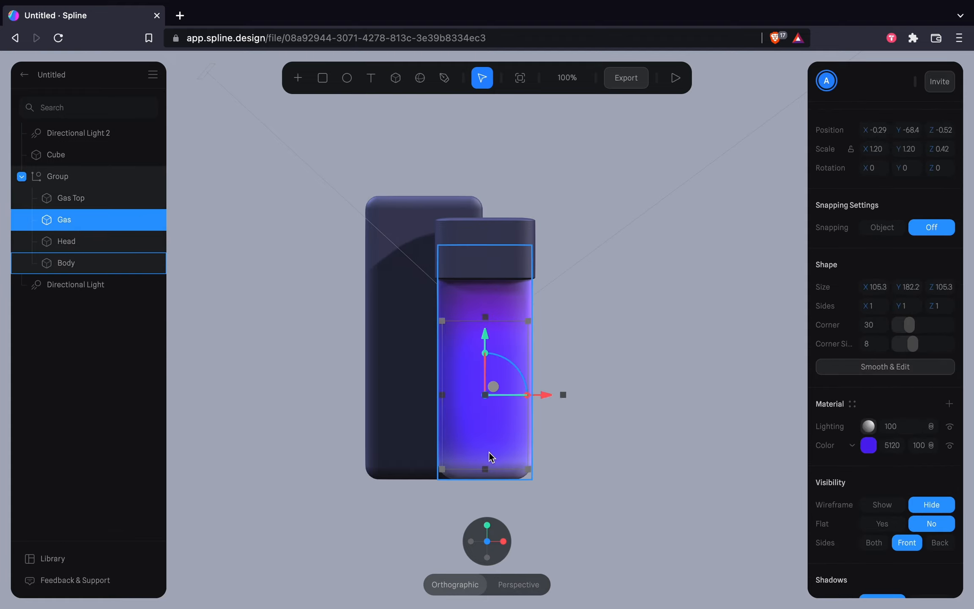
{"action": "left_click_drag", "start_coordinate": [492, 386], "coordinate": [492, 326]}
{"action": "key", "text": "super+z"}
- Try different corner radii on the Body, such as 37 and 2, and restore the radius of 23
{"action": "left_click", "coordinate": [254, 432]}
{"action": "left_click", "coordinate": [80, 178]}
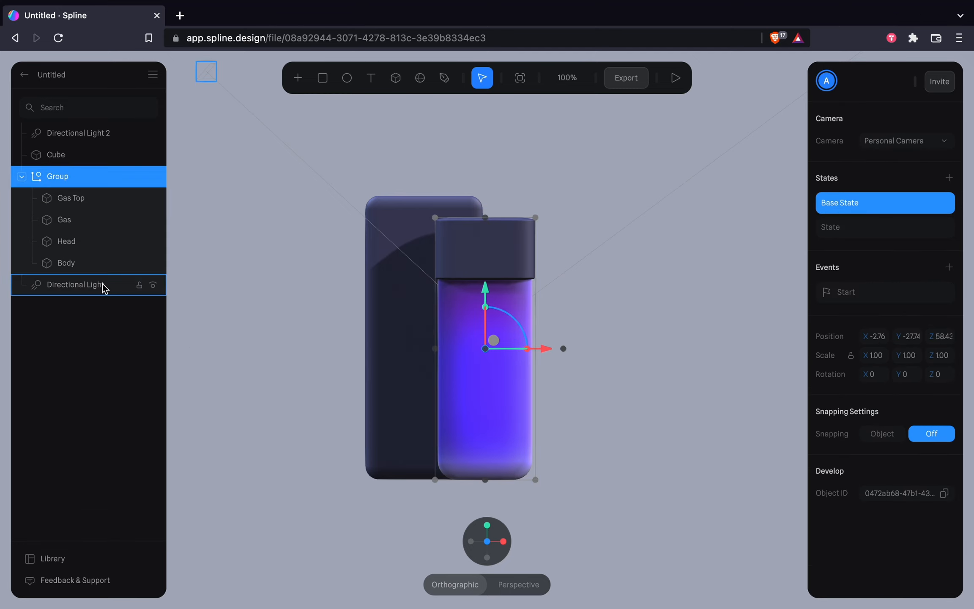
{"action": "left_click", "coordinate": [66, 265]}
{"action": "mouse_move", "coordinate": [908, 445]}
{"action": "left_mouse_down"}
{"action": "mouse_move", "coordinate": [896, 443]}
{"action": "mouse_move", "coordinate": [918, 444]}
{"action": "left_mouse_up"}
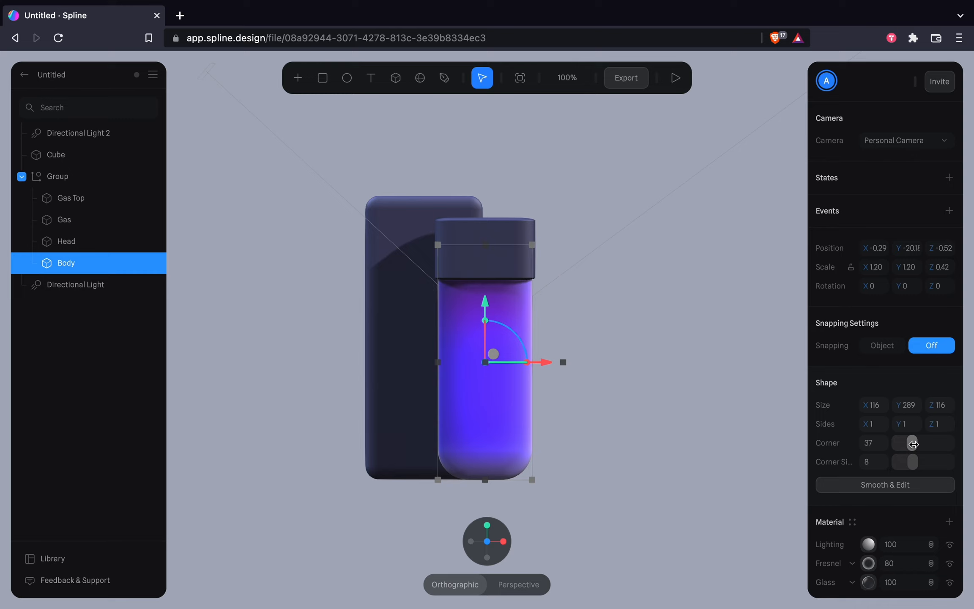
{"action": "left_click_drag", "start_coordinate": [911, 442], "coordinate": [911, 446]}
{"action": "key", "text": "super+z"}
{"action": "key", "text": "super+z"}
{"action": "key", "text": "super+z"}
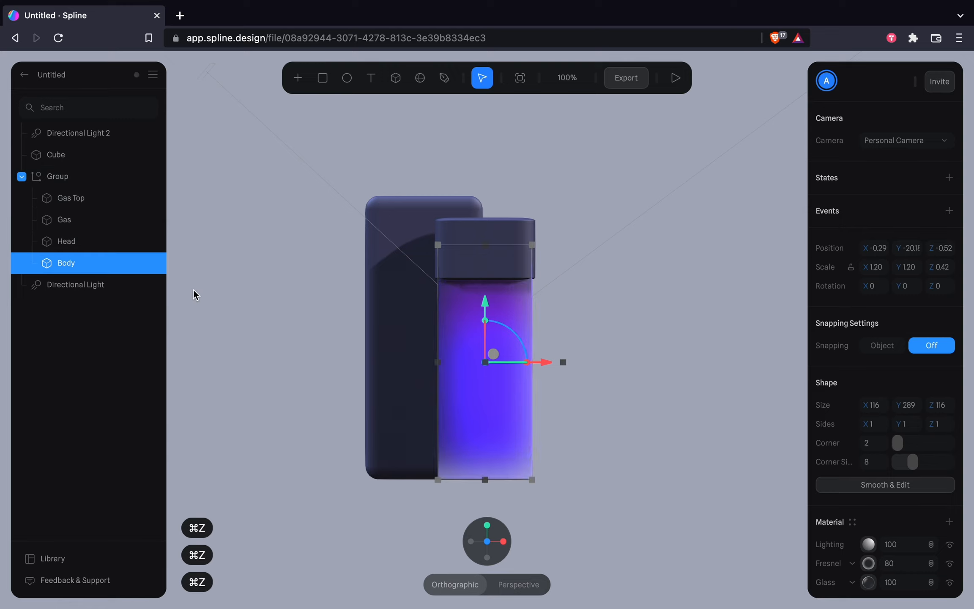
{"action": "key", "text": "shift+super+z"}
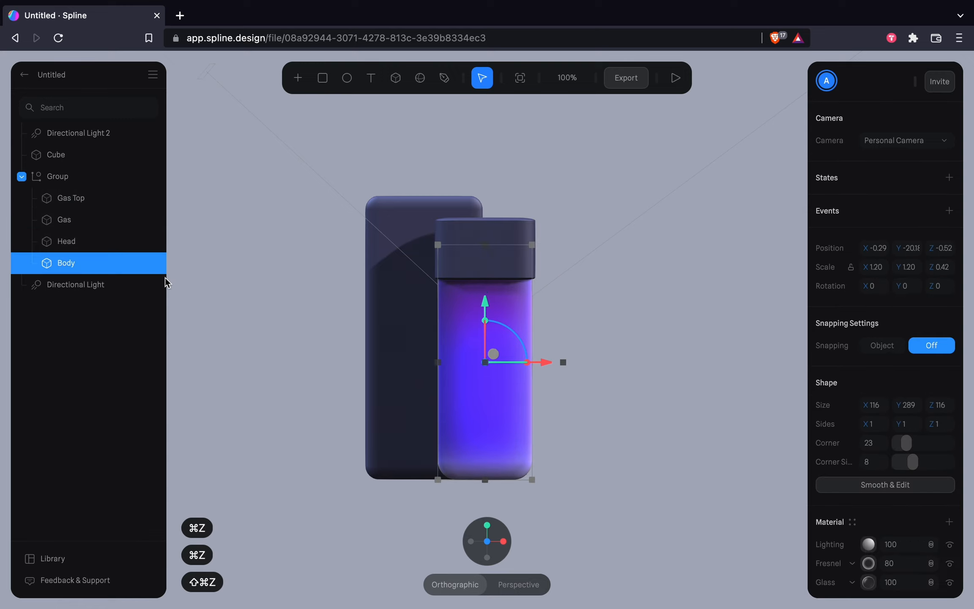
- In the Gas's second state, try stretching it toward the bottle's base and reduce its corner radius to 0
{"action": "left_click", "coordinate": [72, 218]}
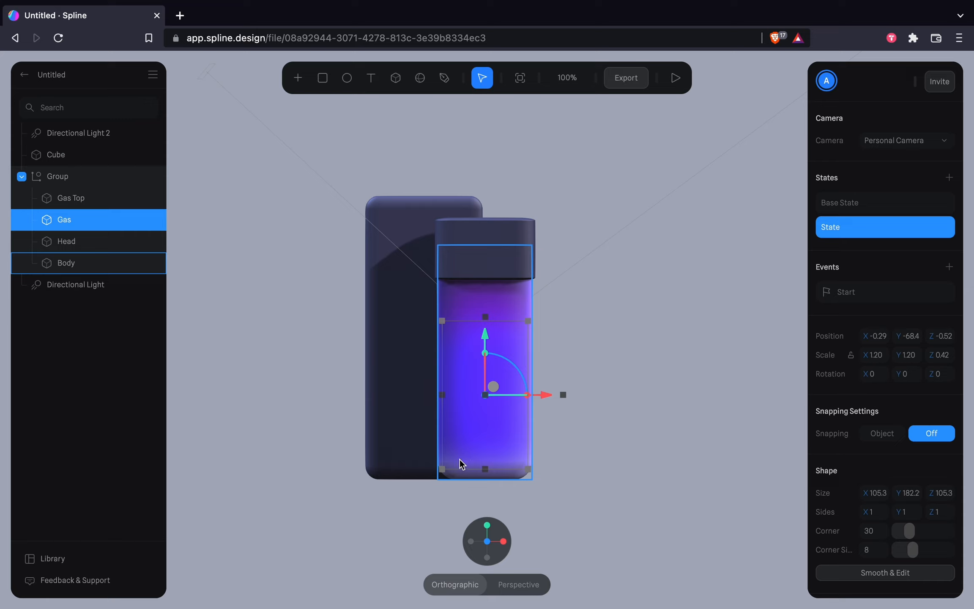
{"action": "mouse_move", "coordinate": [482, 468]}
{"action": "left_mouse_down"}
{"action": "mouse_move", "coordinate": [482, 484]}
{"action": "mouse_move", "coordinate": [481, 476]}
{"action": "left_mouse_up"}
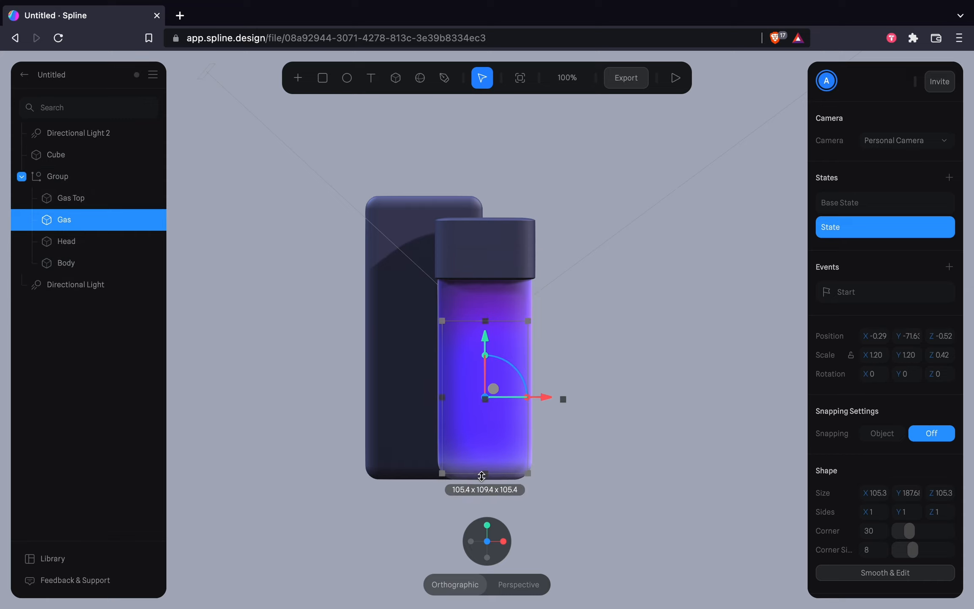
{"action": "key", "text": "super+z"}
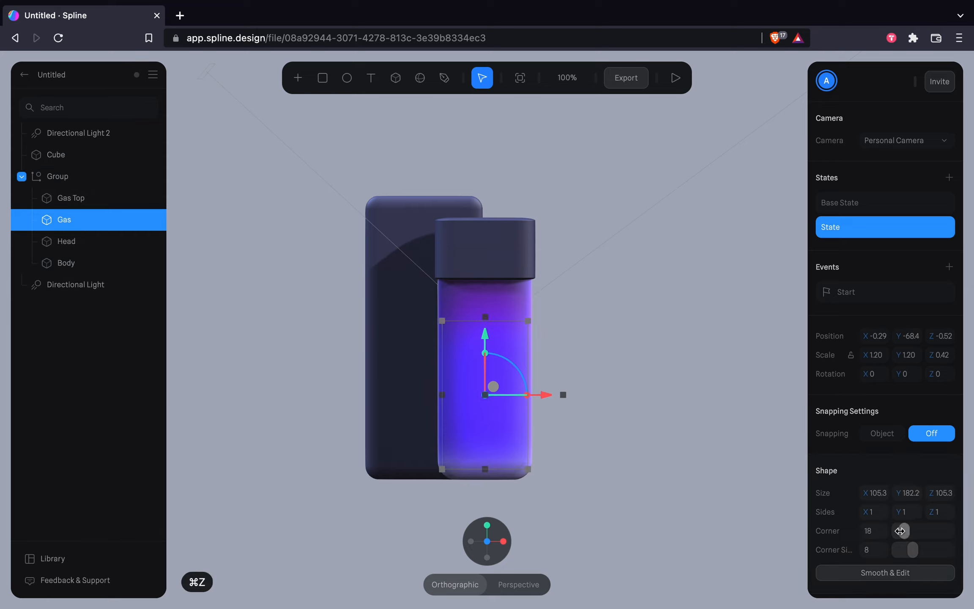
{"action": "key", "text": "super+z"}
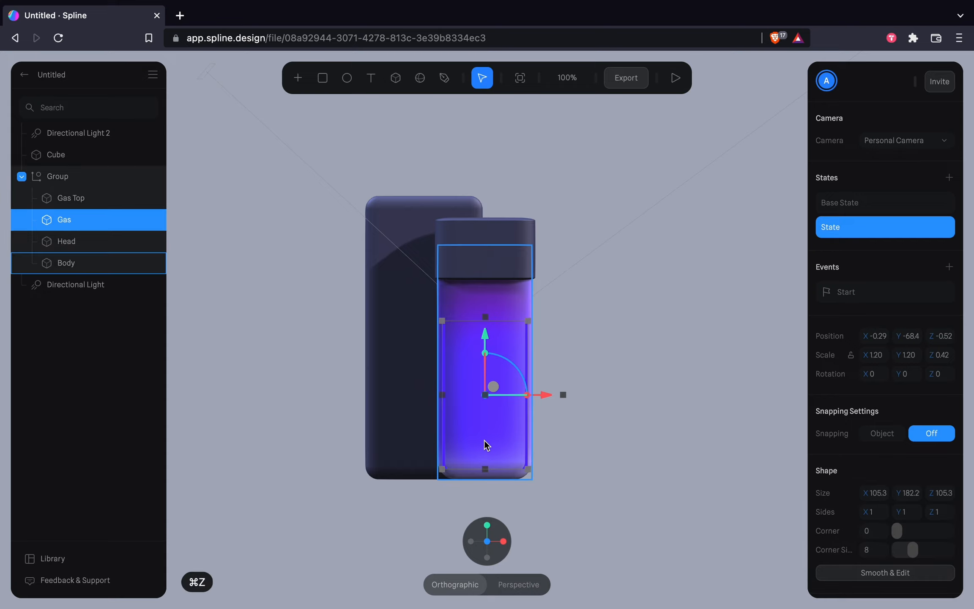
- Undo the Gas's last corner radius change, and try stretching it toward the bottle's base and nudging it forward
{"action": "key", "text": "super+z"}
{"action": "left_click_drag", "start_coordinate": [445, 468], "coordinate": [442, 477]}
{"action": "key", "text": "super+z"}
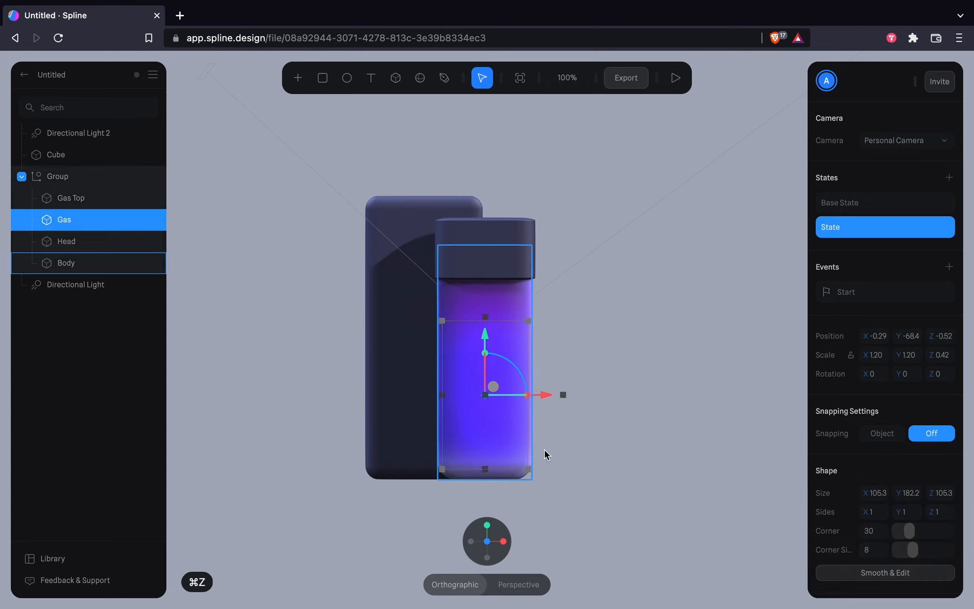
{"action": "left_click_drag", "start_coordinate": [596, 437], "coordinate": [564, 439], "text": "alt"}
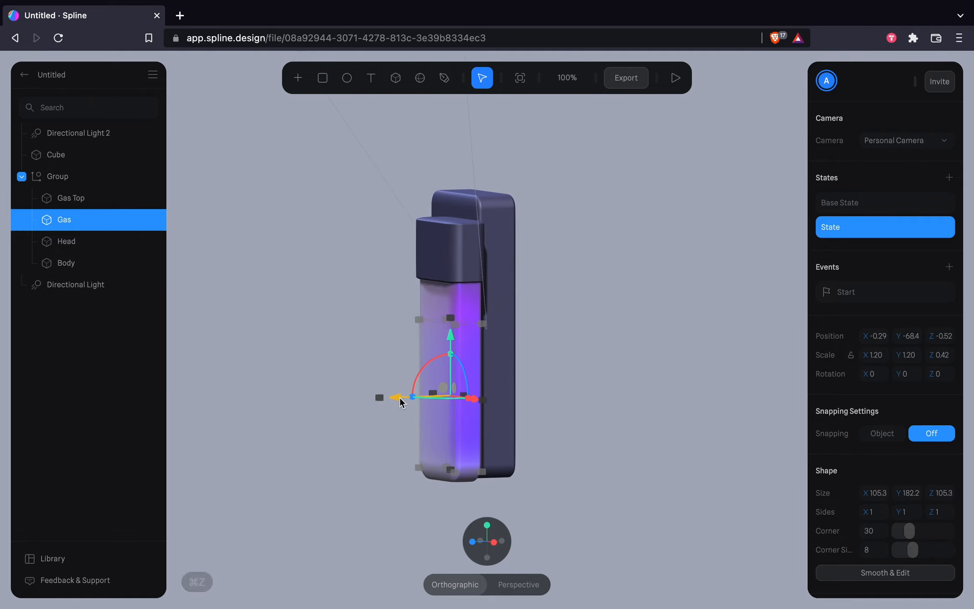
{"action": "left_click_drag", "start_coordinate": [399, 397], "coordinate": [397, 397]}
{"action": "key", "text": "super+z"}
{"action": "left_click", "coordinate": [470, 543]}
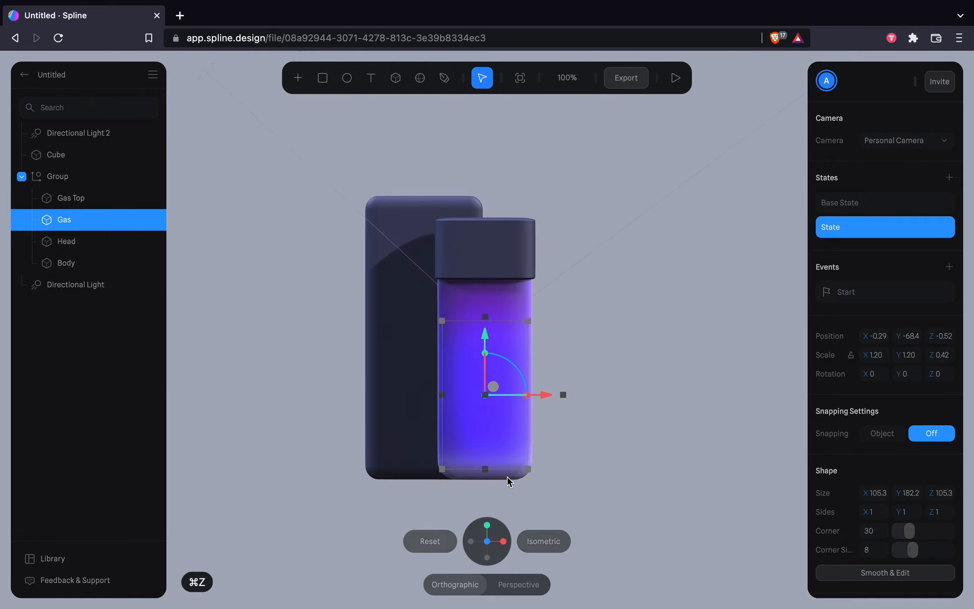
- Set the Body's glass refraction to 1.33, try a thickness of 43 and undo it, and set the blur to 27
{"action": "left_click", "coordinate": [72, 263]}
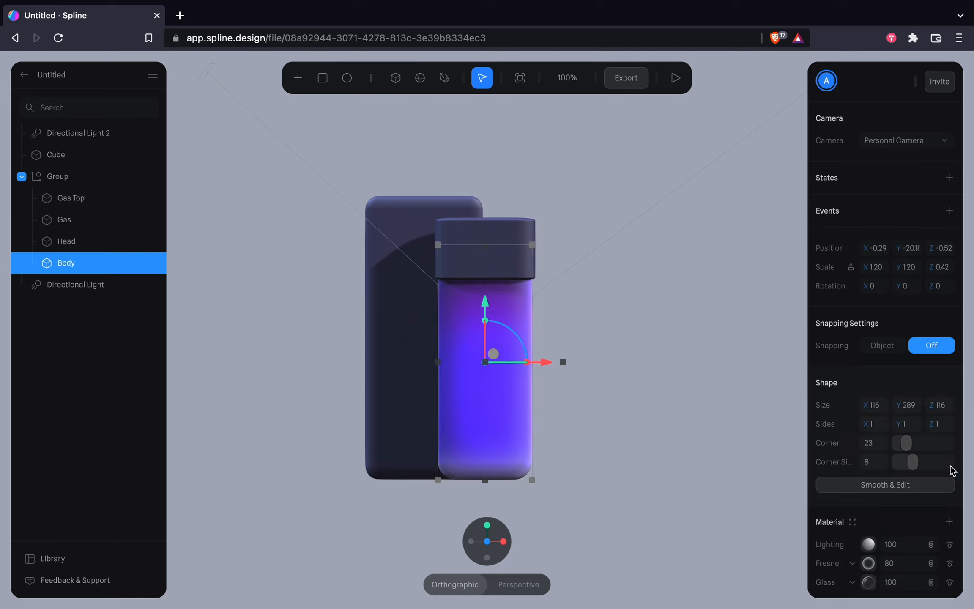
{"action": "scroll", "coordinate": [896, 544], "scroll_direction": "down", "scroll_amount": 2}
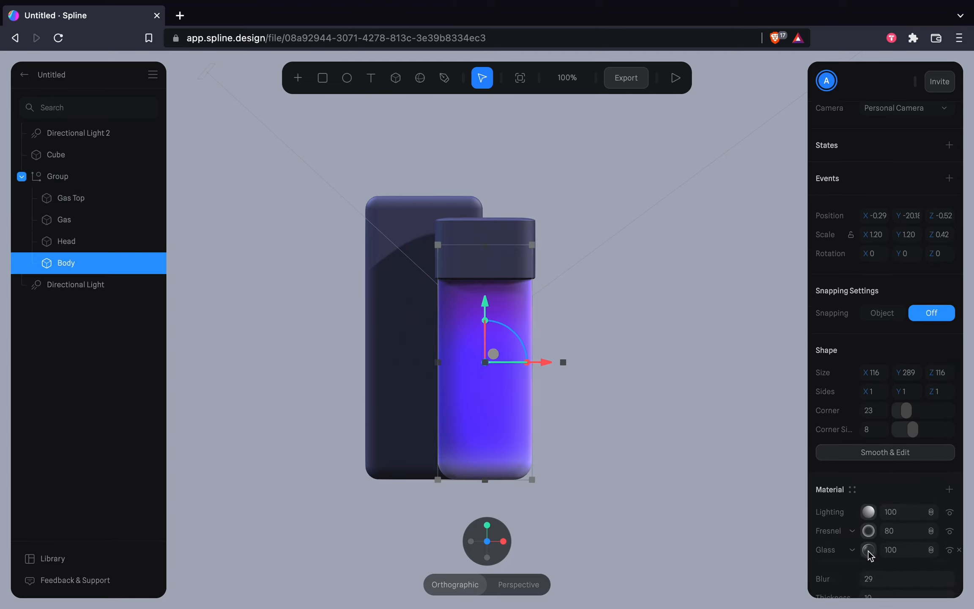
{"action": "scroll", "coordinate": [871, 546], "scroll_direction": "down", "scroll_amount": 4}
{"action": "left_click", "coordinate": [871, 468]}
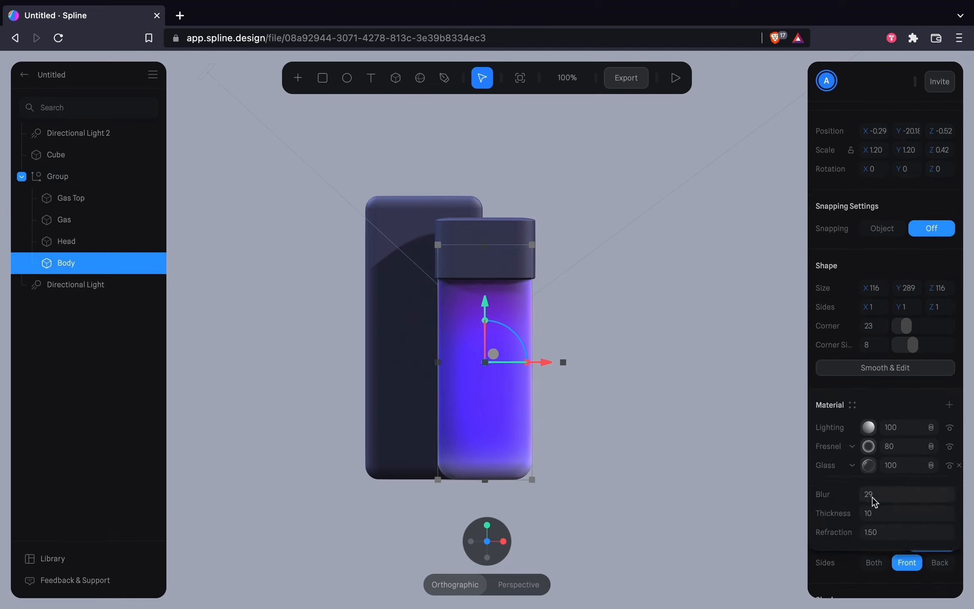
{"action": "scroll", "coordinate": [871, 496], "scroll_direction": "down", "scroll_amount": 1}
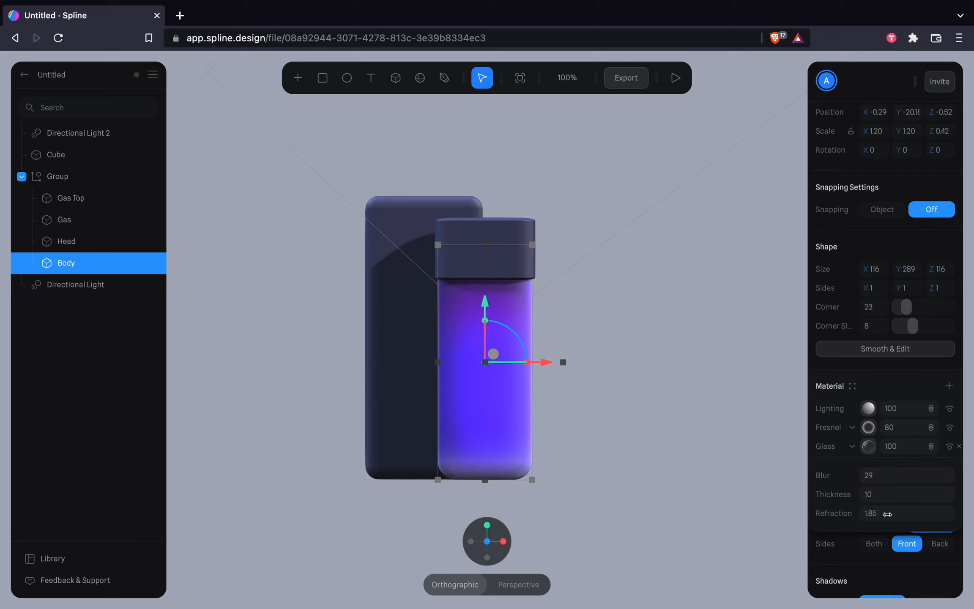
{"action": "left_click_drag", "start_coordinate": [887, 514], "coordinate": [848, 514]}
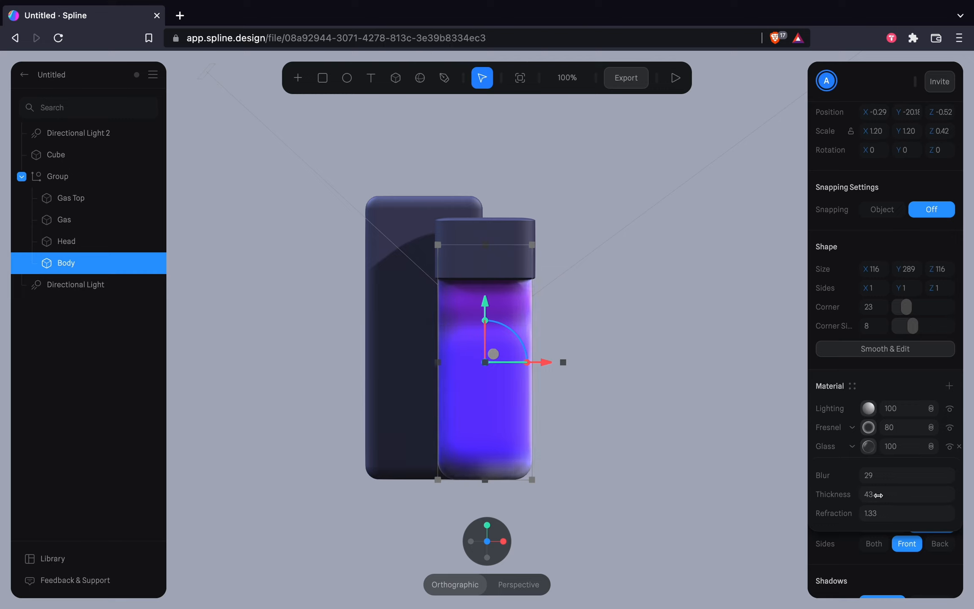
{"action": "key", "text": "super+z"}
{"action": "left_click_drag", "start_coordinate": [863, 479], "coordinate": [864, 478]}
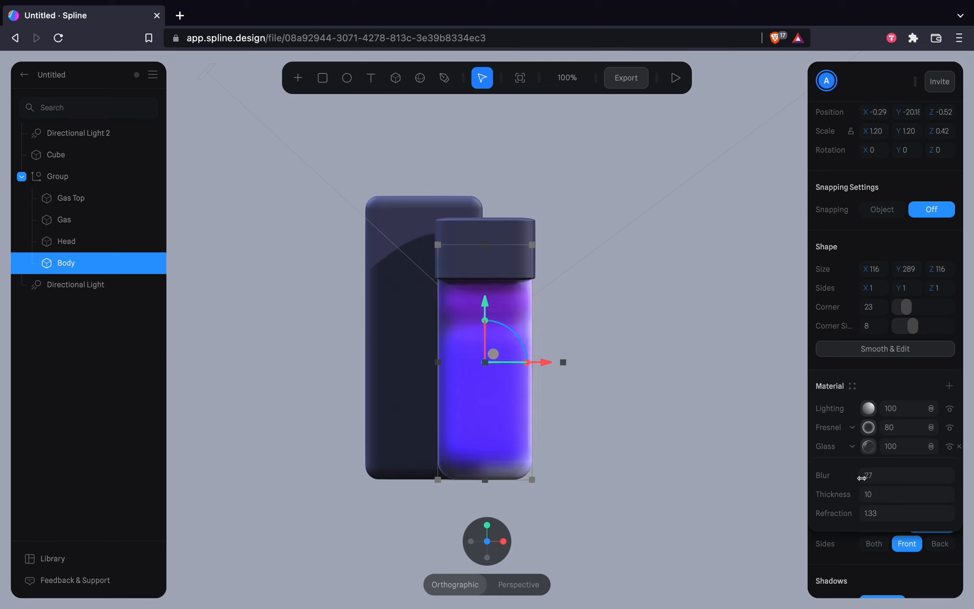
- Lower the Gas onto the bottle's base at a Y position of about -82.2 and preview the animation
{"action": "left_click", "coordinate": [65, 219]}
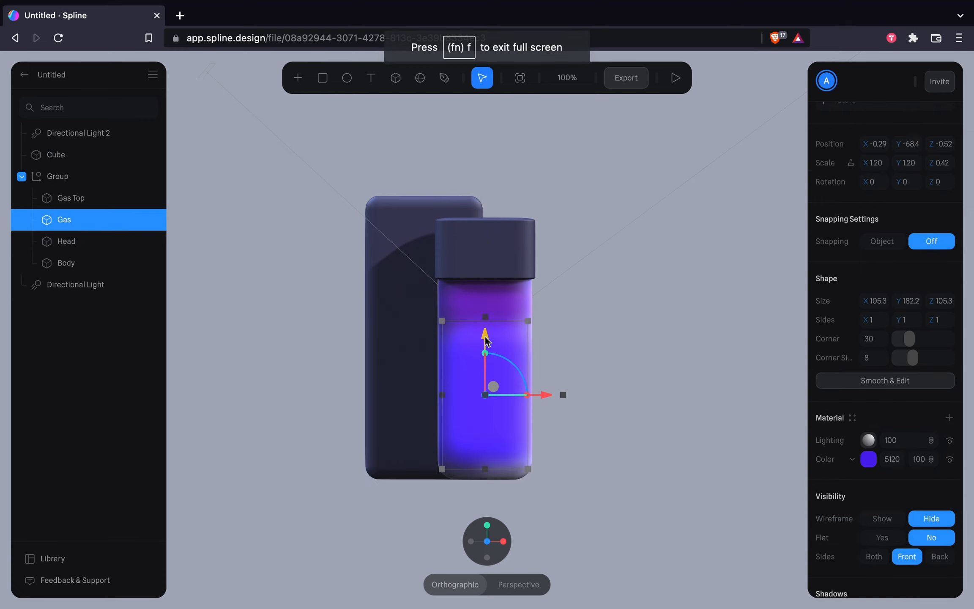
{"action": "left_click_drag", "start_coordinate": [486, 340], "coordinate": [487, 350]}
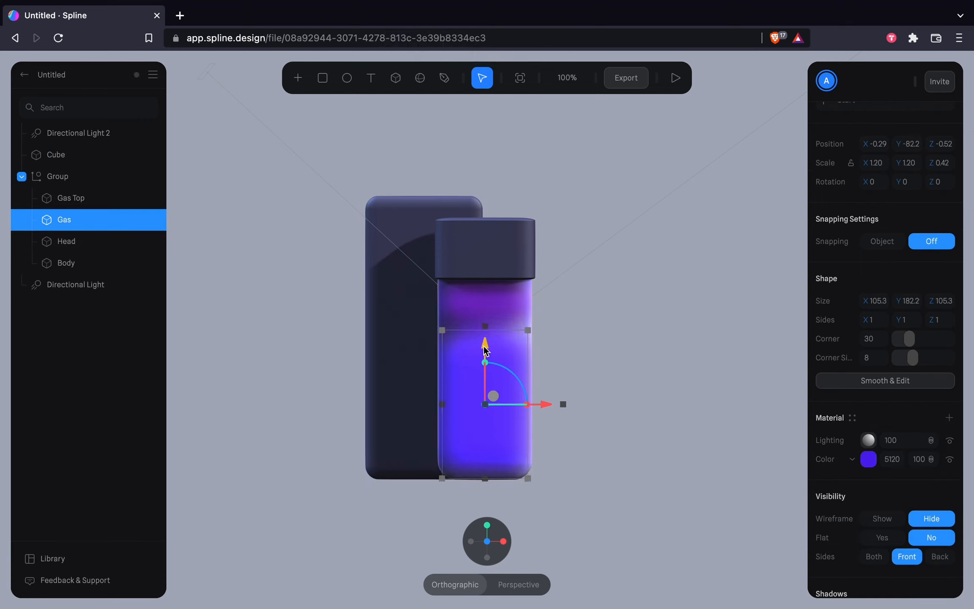
{"action": "left_click", "coordinate": [643, 378]}
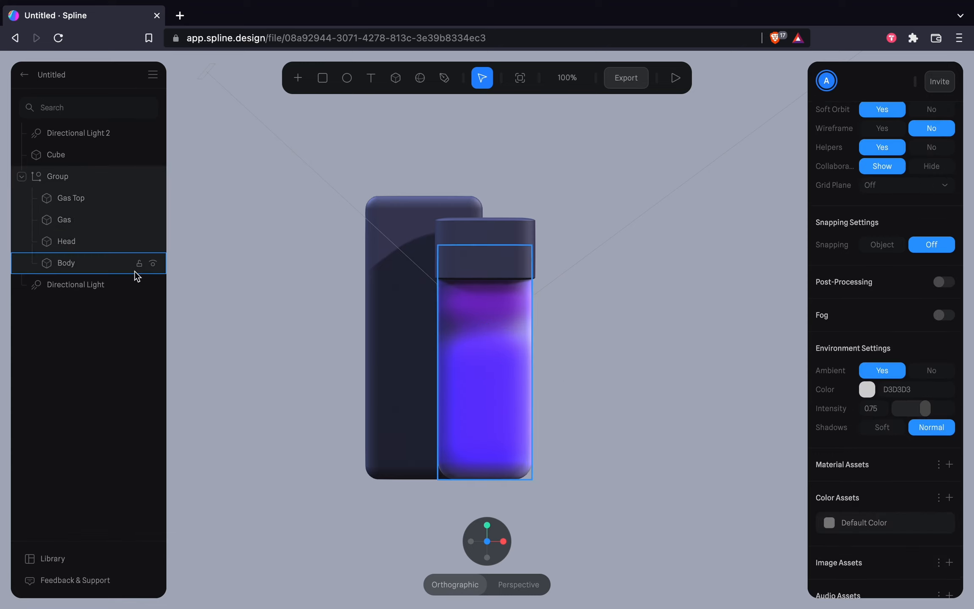
{"action": "left_click", "coordinate": [678, 78]}
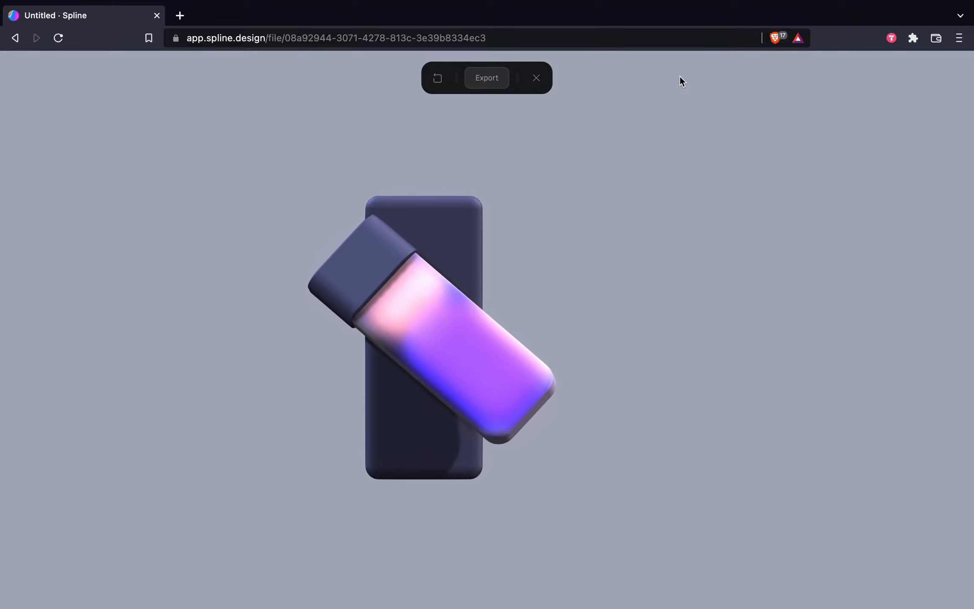
{"action": "left_click", "coordinate": [536, 79]}
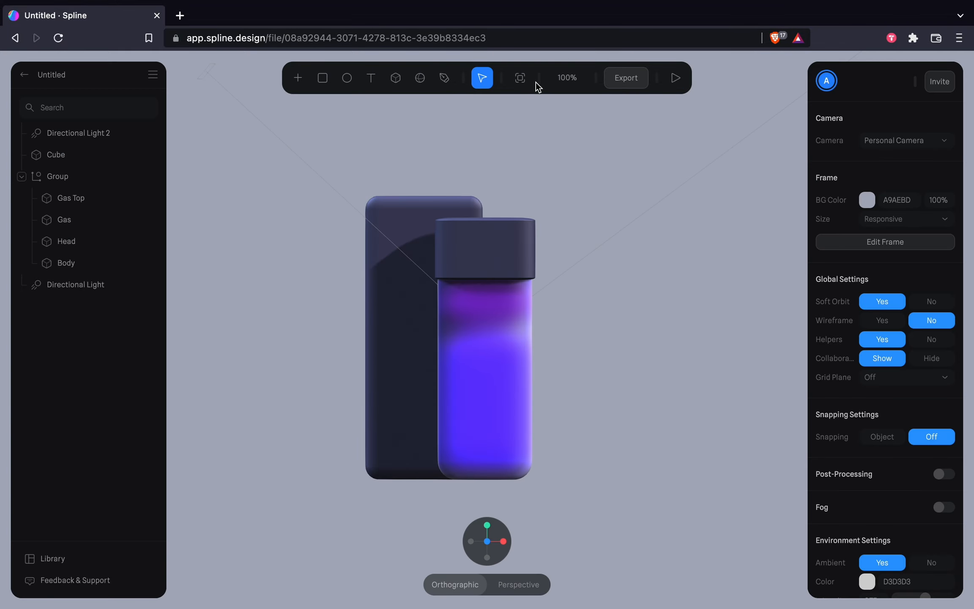
- In the bottle Group's second state, move it to about X 25.5, Y -16.2 and reduce its tilt to about -10.6 degrees on Z
{"action": "left_click", "coordinate": [480, 249]}
{"action": "left_click", "coordinate": [878, 234]}
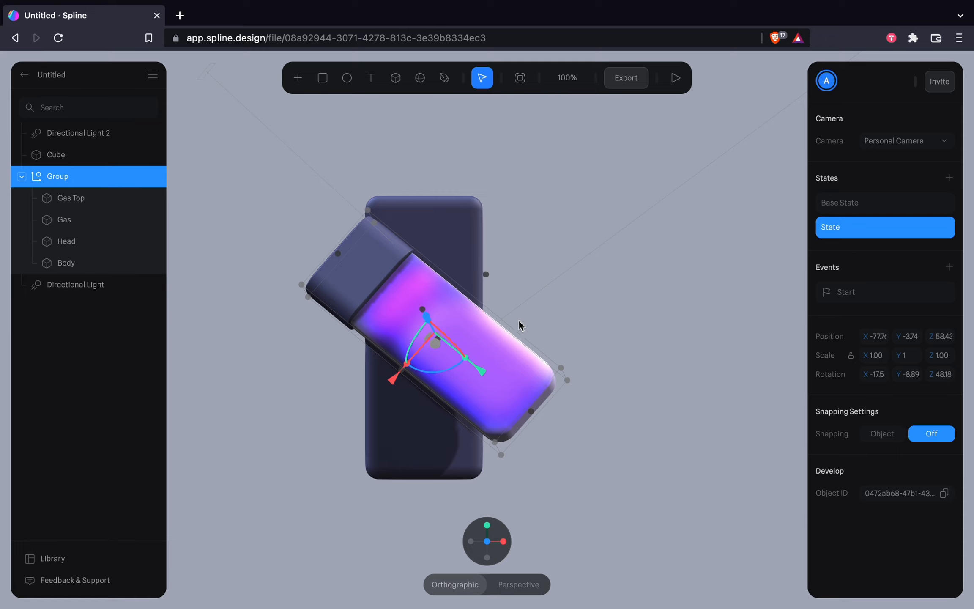
{"action": "left_click_drag", "start_coordinate": [404, 365], "coordinate": [447, 349]}
{"action": "left_click_drag", "start_coordinate": [461, 300], "coordinate": [533, 347]}
{"action": "left_click", "coordinate": [839, 203]}
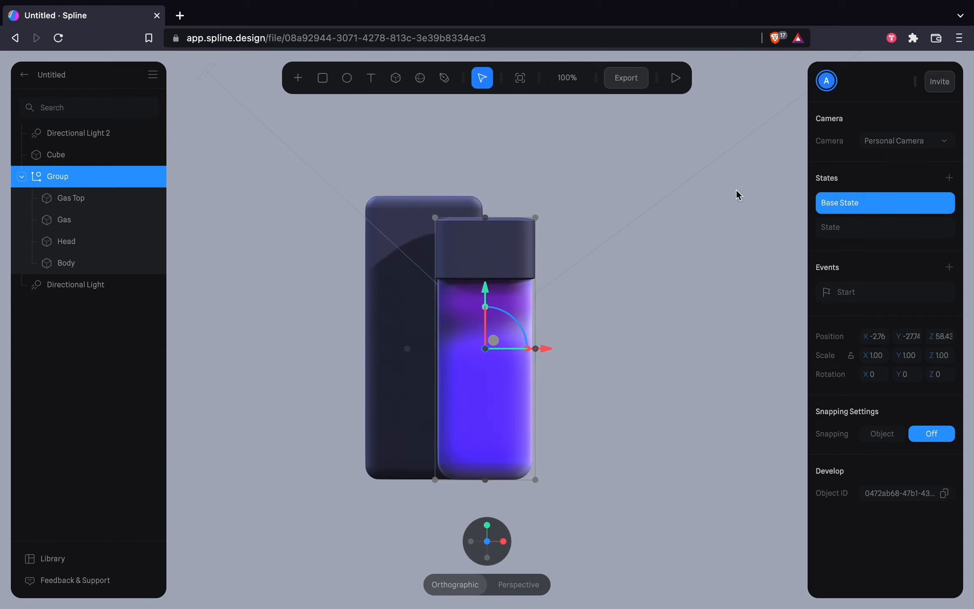
{"action": "left_click", "coordinate": [840, 227]}
- Add a second state to the Cube, rotated 9.5 degrees on Z and moved to about X -75, Y -18.4
{"action": "left_click", "coordinate": [421, 339]}
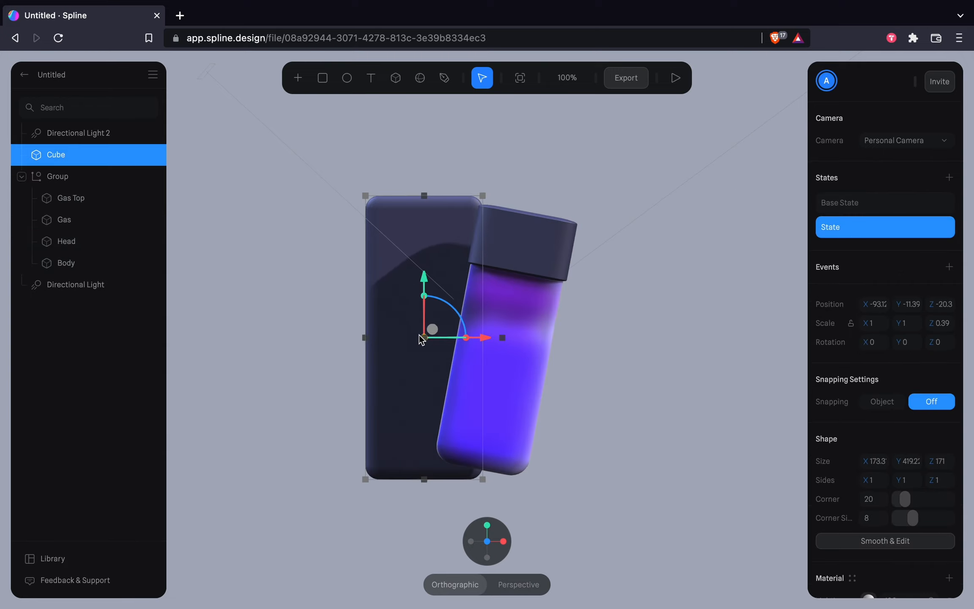
{"action": "left_click_drag", "start_coordinate": [456, 316], "coordinate": [450, 308]}
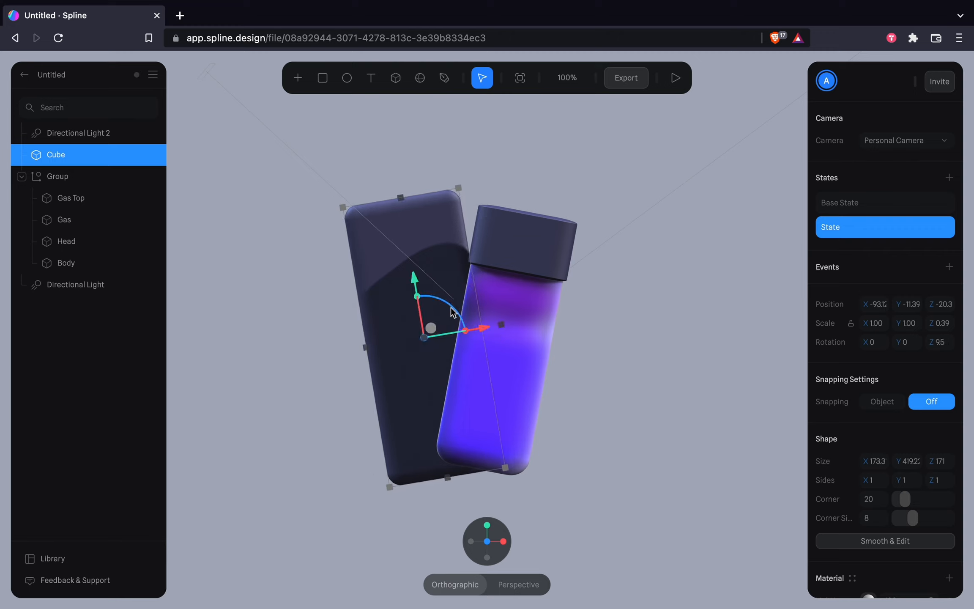
{"action": "left_click_drag", "start_coordinate": [422, 391], "coordinate": [437, 397]}
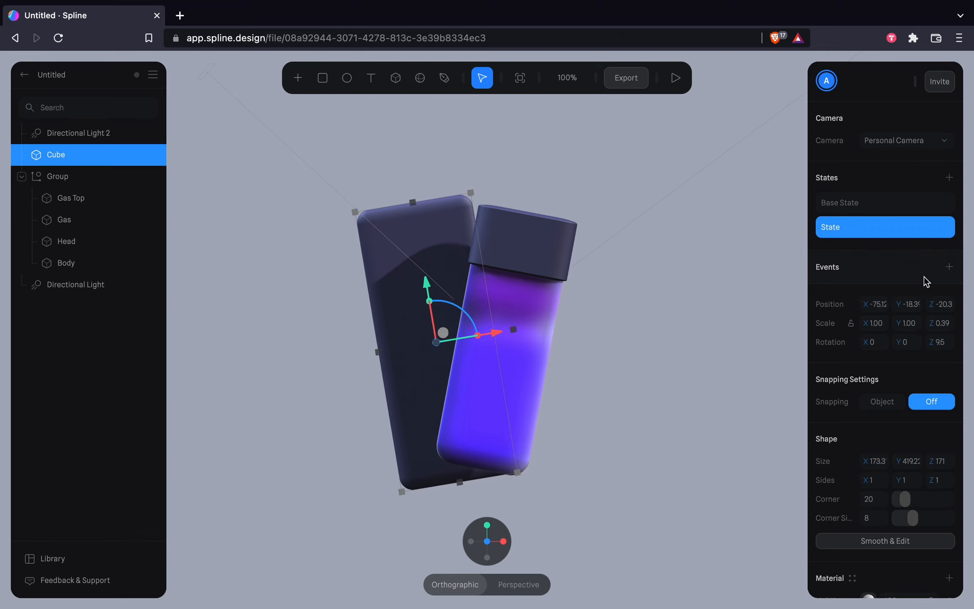
- Give the Cube a Start event to State lasting 7 seconds with Cycle, Rewind and Repeat enabled, matching the Group's event, and preview it
{"action": "left_click", "coordinate": [553, 307]}
{"action": "left_click", "coordinate": [845, 298]}
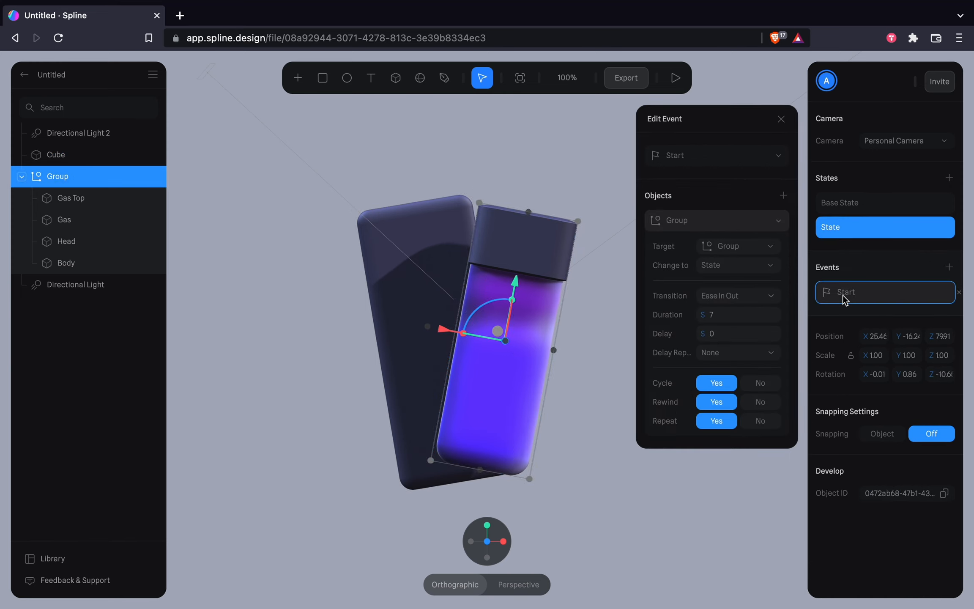
{"action": "left_click", "coordinate": [407, 383]}
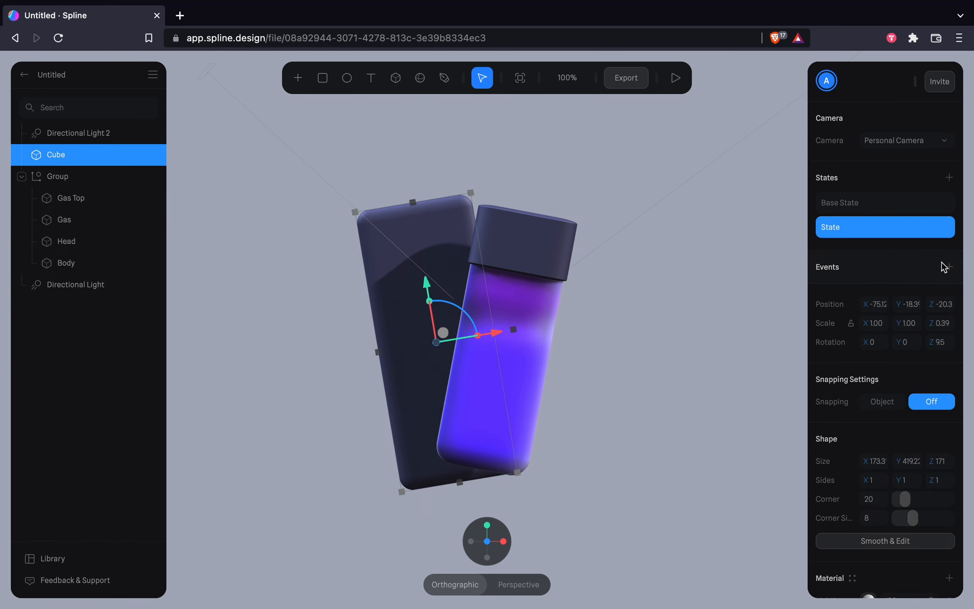
{"action": "left_click", "coordinate": [949, 267]}
{"action": "left_click", "coordinate": [871, 300]}
{"action": "left_click", "coordinate": [752, 230]}
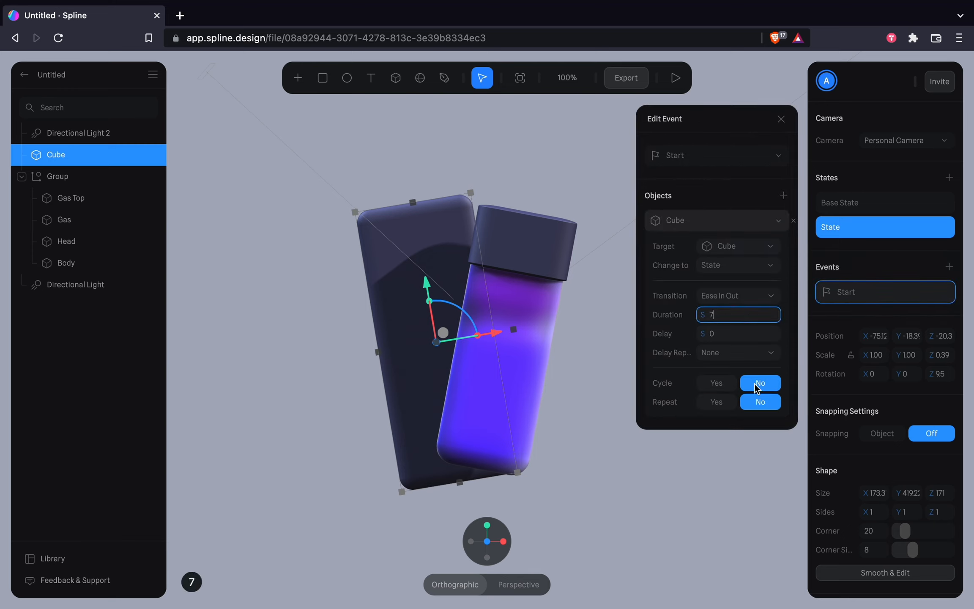
{"action": "left_click", "coordinate": [718, 383]}
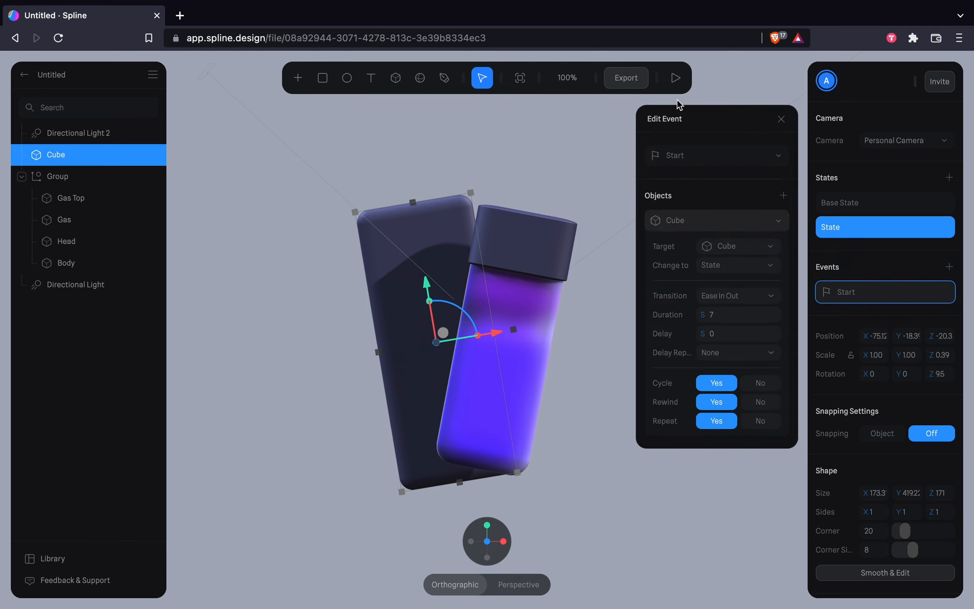
{"action": "left_click", "coordinate": [675, 78]}
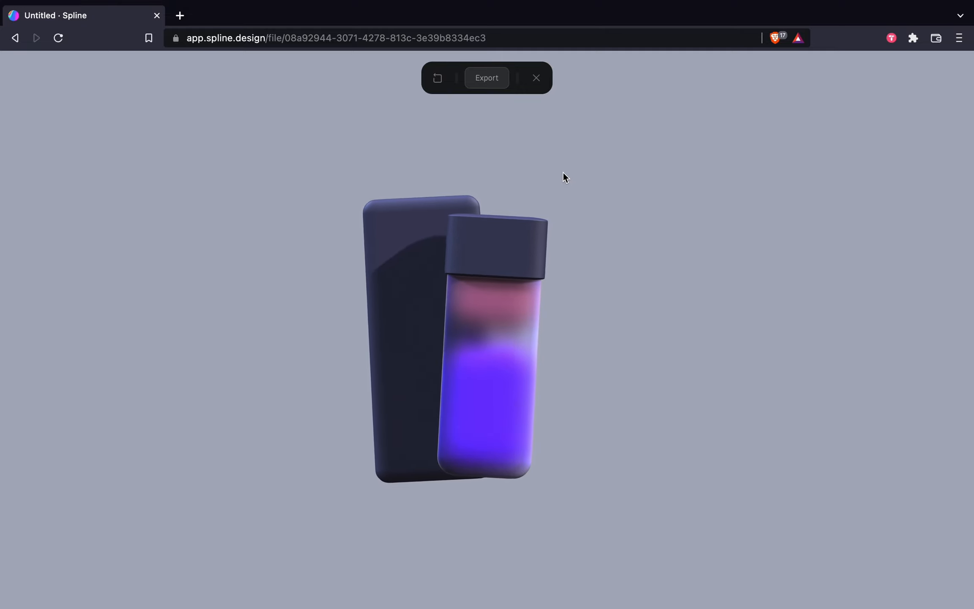
{"action": "left_click", "coordinate": [536, 77]}
- Try tilting the bottle Group's second state to a rotation of about -10.7, -12.5, -39.3 and preview the animation
{"action": "left_click", "coordinate": [76, 221]}
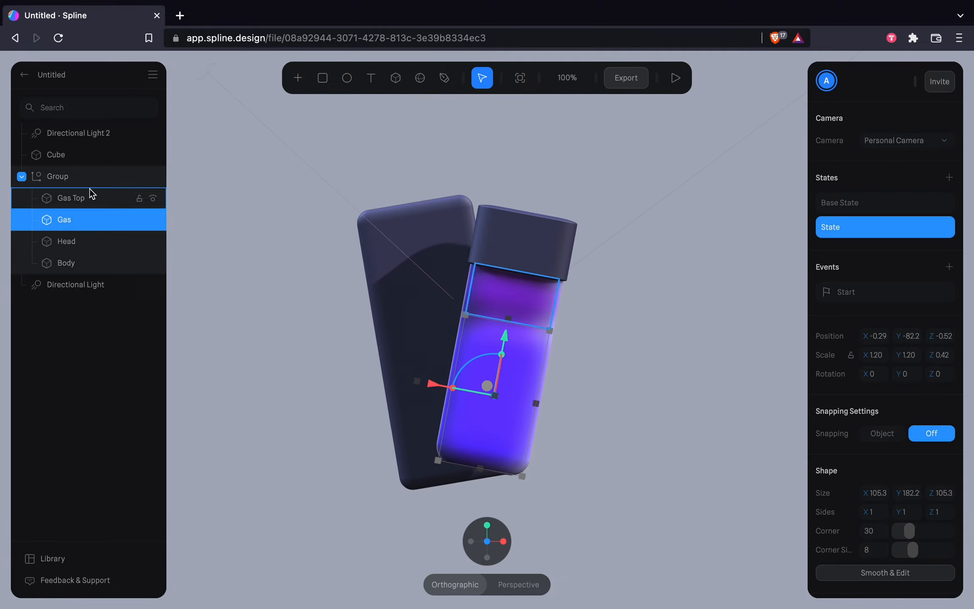
{"action": "key", "text": "Escape"}
{"action": "left_click", "coordinate": [472, 374]}
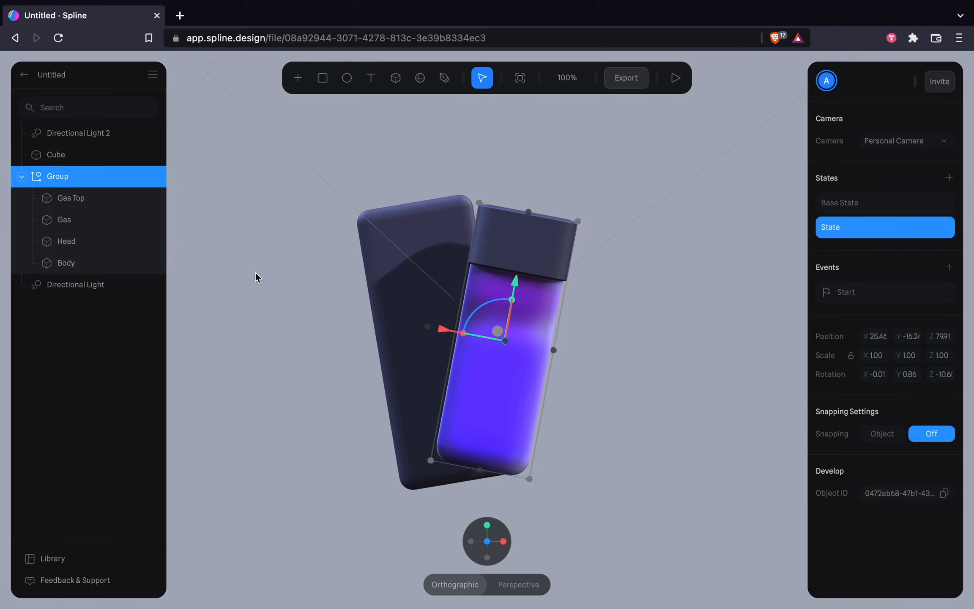
{"action": "left_click_drag", "start_coordinate": [486, 303], "coordinate": [486, 329]}
{"action": "key", "text": "super+z"}
{"action": "left_click", "coordinate": [674, 77]}
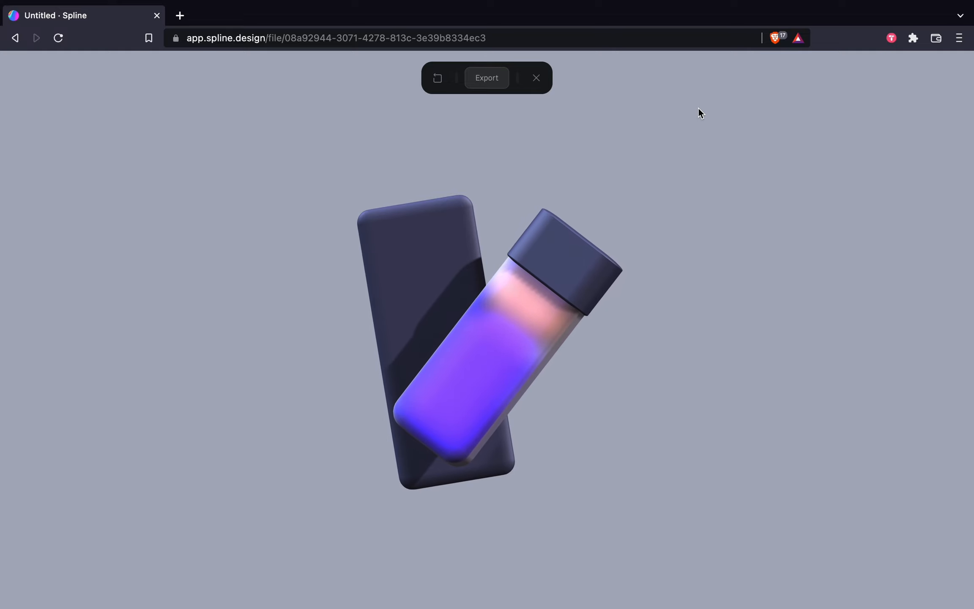
{"action": "left_click", "coordinate": [536, 77]}
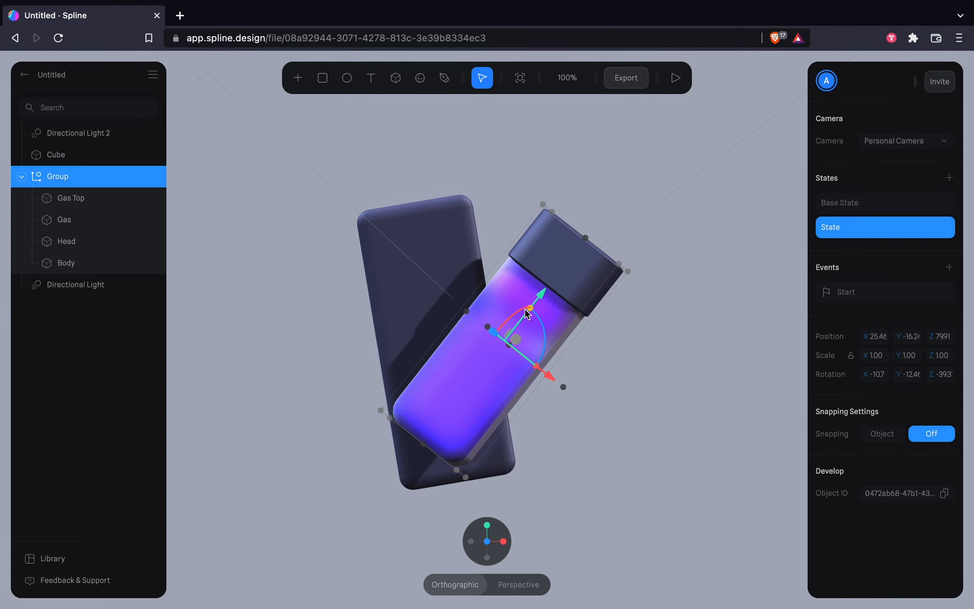
- Try a Group rotation of about -2.5, -18.7, -37 in the second state, preview it, and undo the X and Y tilts
{"action": "left_click_drag", "start_coordinate": [516, 314], "coordinate": [514, 317]}
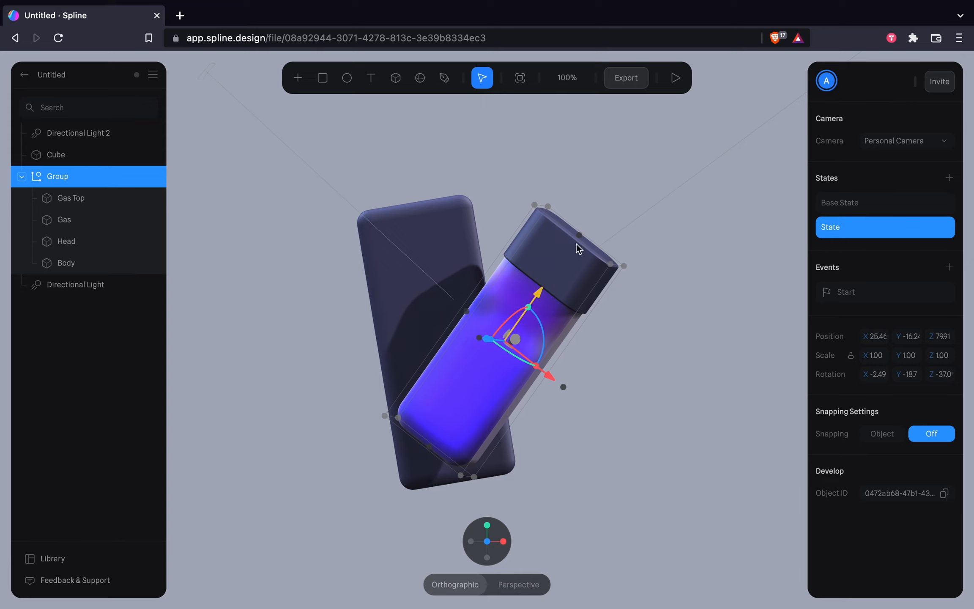
{"action": "left_click", "coordinate": [675, 78]}
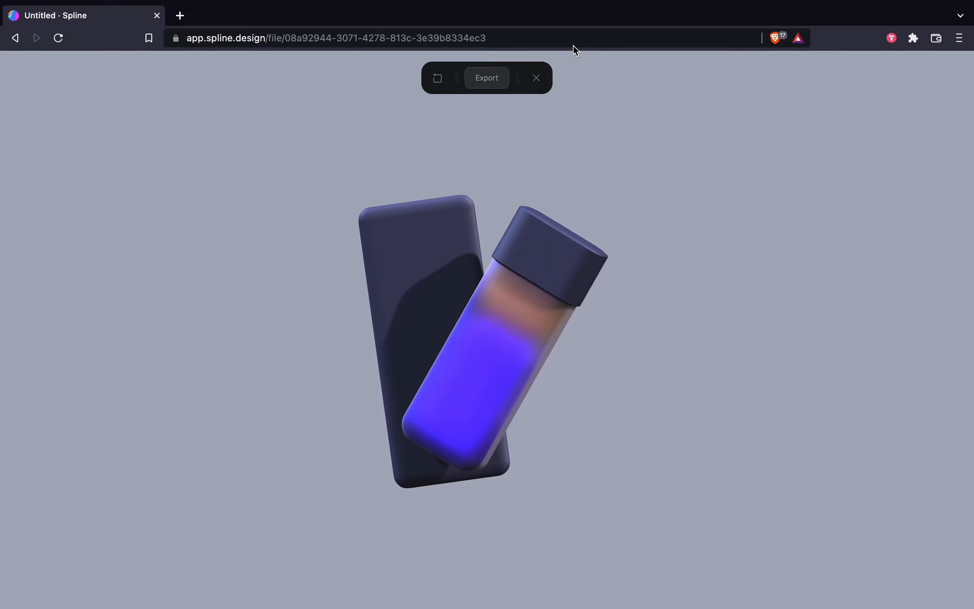
{"action": "left_click", "coordinate": [536, 78]}
{"action": "key", "text": "super+z"}
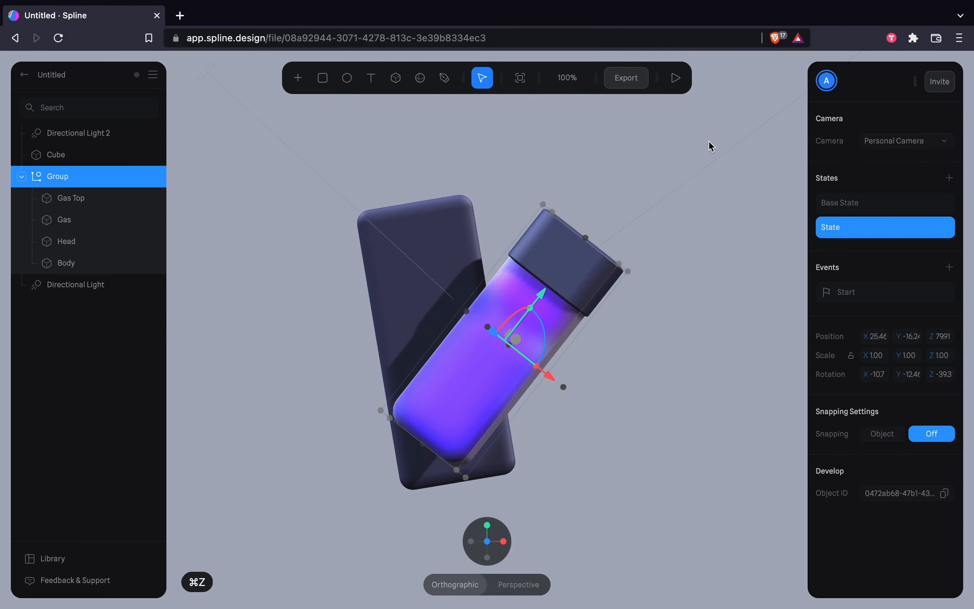
{"action": "key", "text": "super+z"}
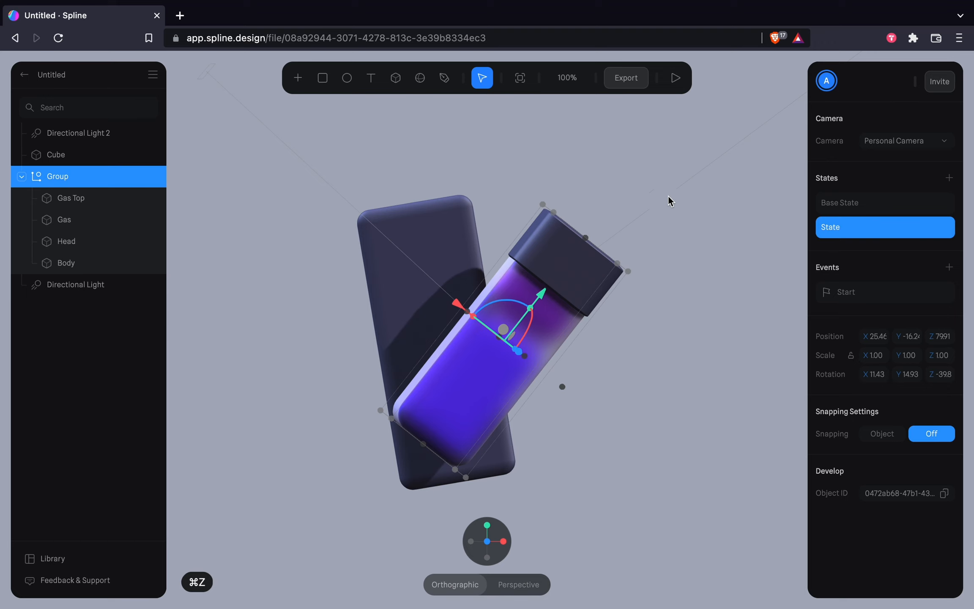
{"action": "key", "text": "super+z"}
{"action": "left_click", "coordinate": [615, 196]}
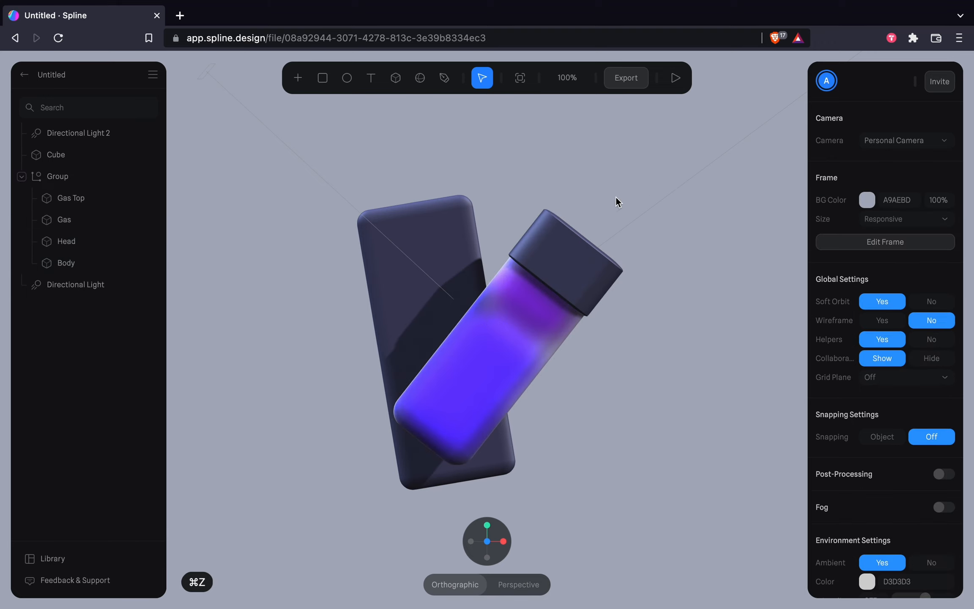
- Rotate the bottle Group's second state to about -18.6 degrees on Z and preview the animation
{"action": "left_click", "coordinate": [625, 289]}
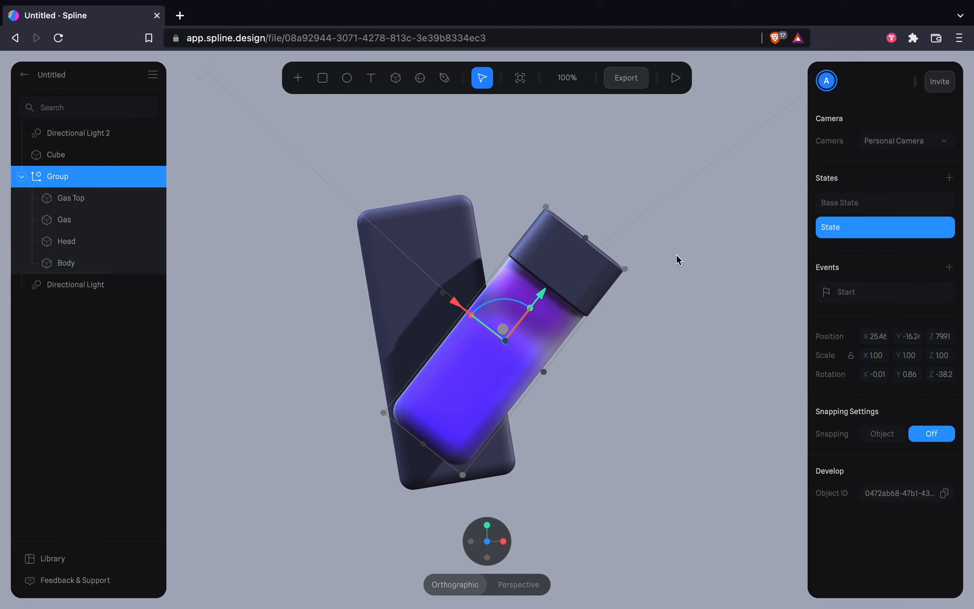
{"action": "left_click", "coordinate": [854, 203]}
{"action": "left_click", "coordinate": [854, 231]}
{"action": "left_click_drag", "start_coordinate": [511, 326], "coordinate": [463, 331]}
{"action": "key", "text": "super+z"}
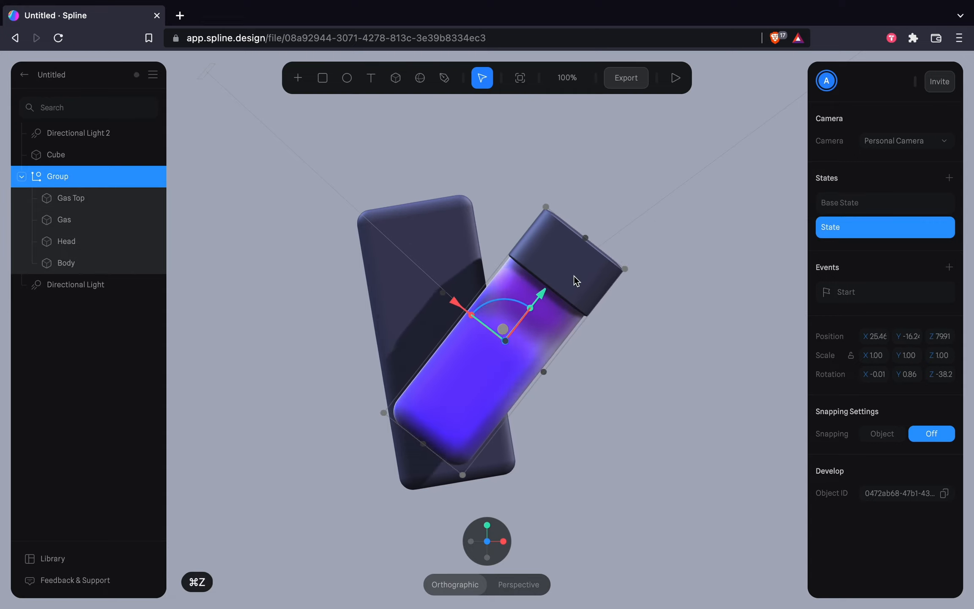
{"action": "mouse_move", "coordinate": [520, 312]}
{"action": "left_mouse_down"}
{"action": "mouse_move", "coordinate": [513, 298]}
{"action": "mouse_move", "coordinate": [507, 305]}
{"action": "left_mouse_up"}
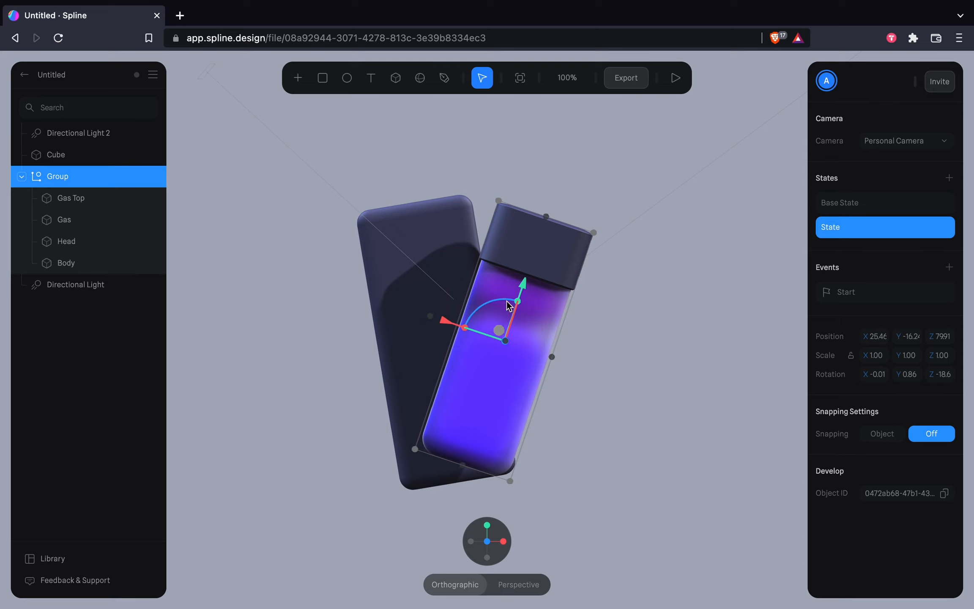
{"action": "left_click", "coordinate": [675, 78]}
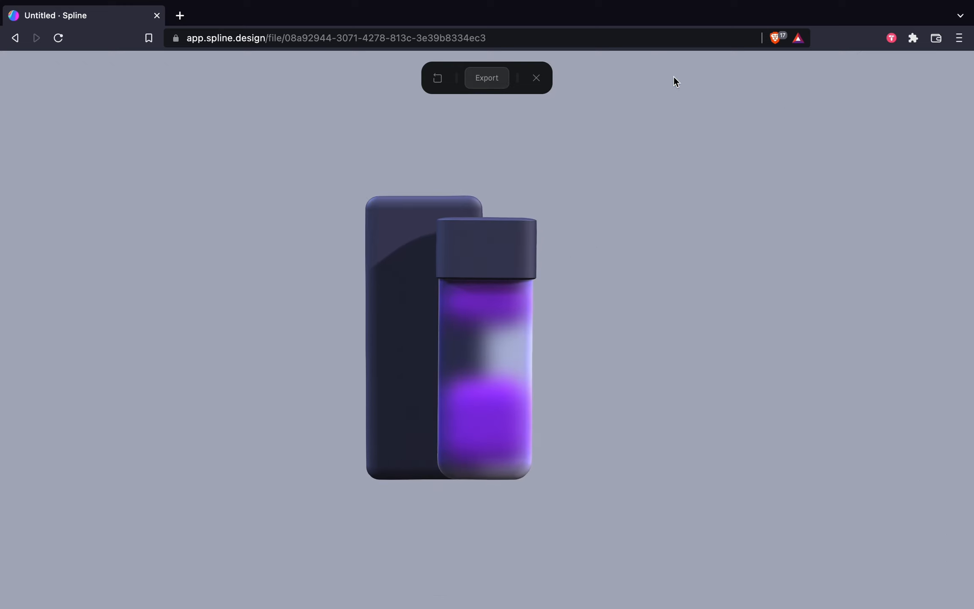
{"action": "left_click", "coordinate": [537, 78]}
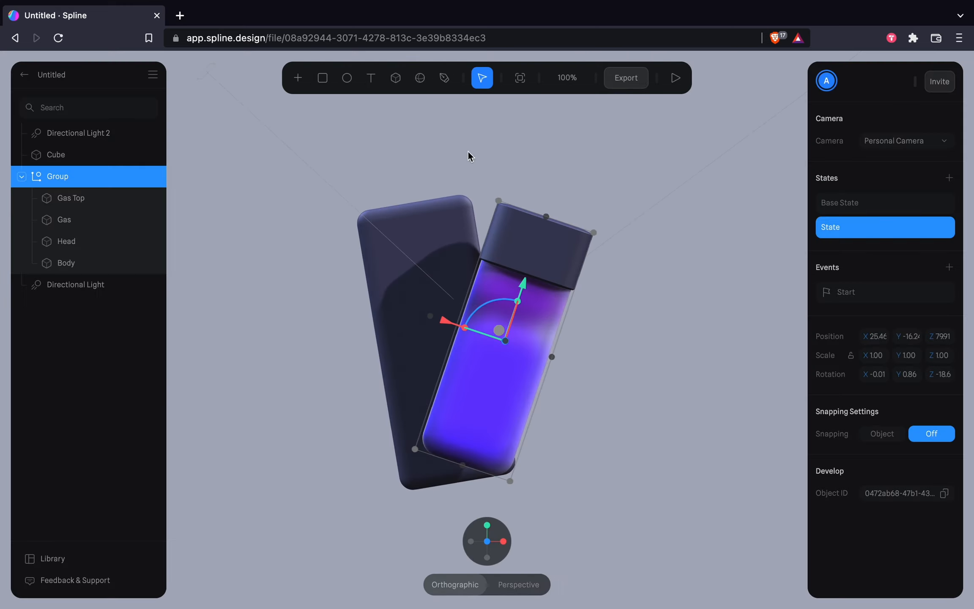
- Switch the bottle Group and the Cube back to their base states and select the Gas Top
{"action": "left_click", "coordinate": [840, 202]}
{"action": "left_click", "coordinate": [393, 334]}
{"action": "left_click", "coordinate": [930, 202]}
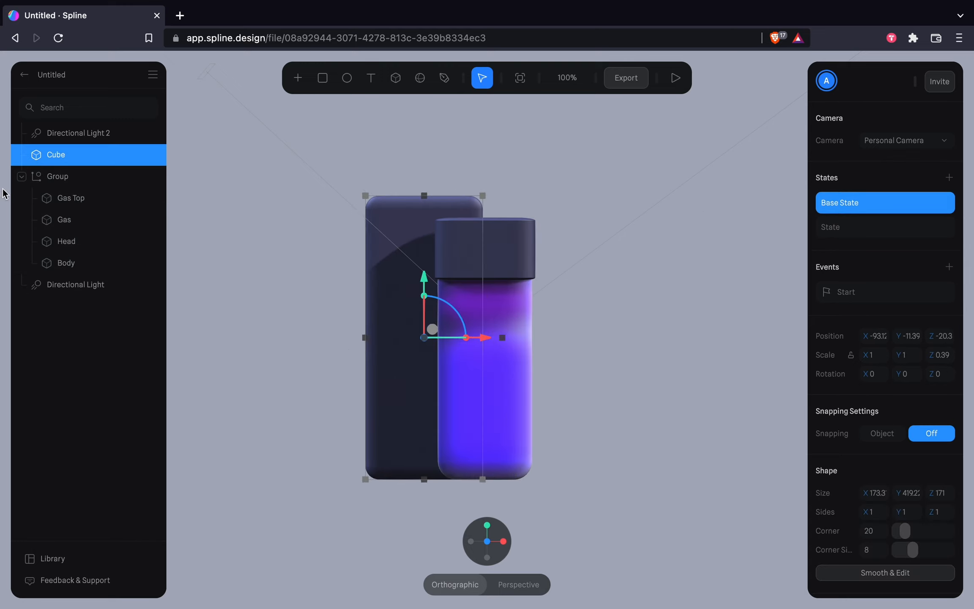
{"action": "left_click", "coordinate": [67, 201]}
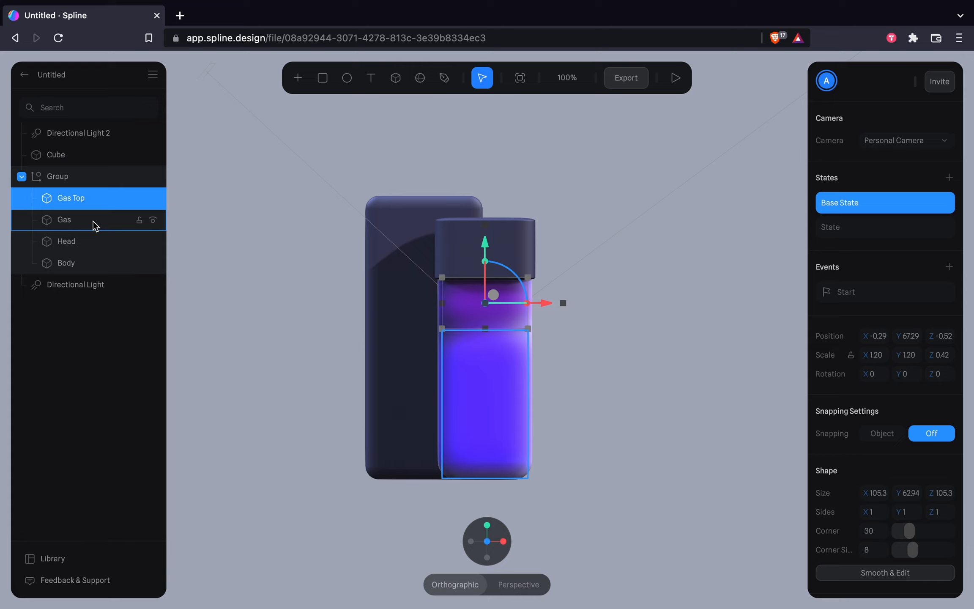
- In the Base State, move Gas Top up to about Y 118.38 behind the head, and preview the scene
{"action": "left_click", "coordinate": [136, 220]}
{"action": "left_click", "coordinate": [858, 208]}
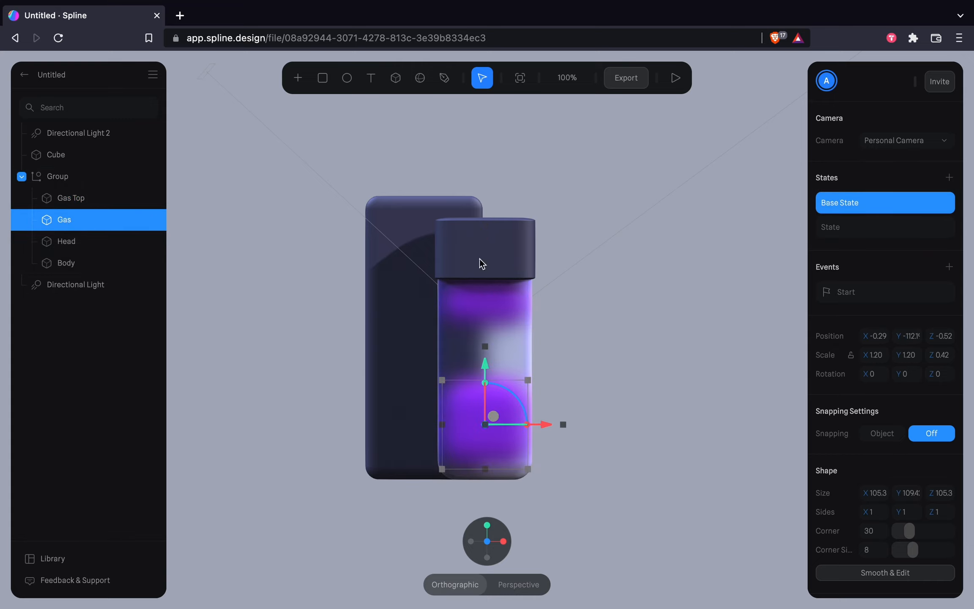
{"action": "left_click", "coordinate": [81, 198]}
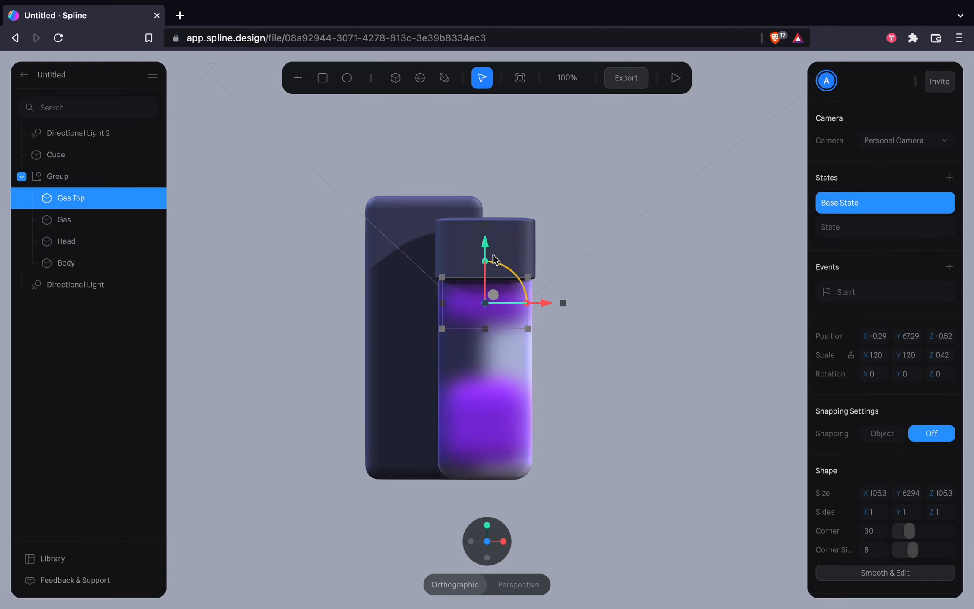
{"action": "left_click_drag", "start_coordinate": [485, 242], "coordinate": [485, 213]}
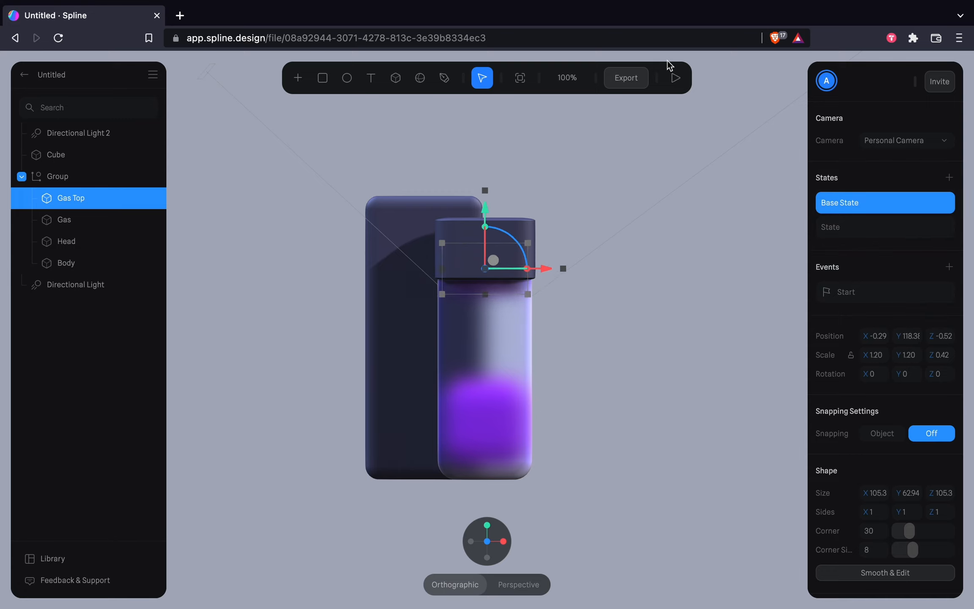
{"action": "left_click", "coordinate": [675, 77]}
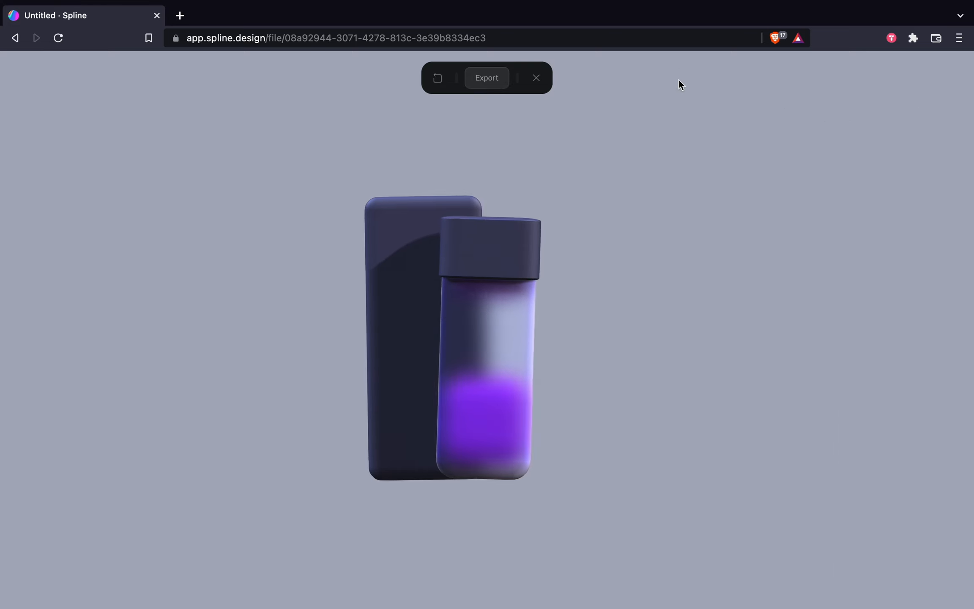
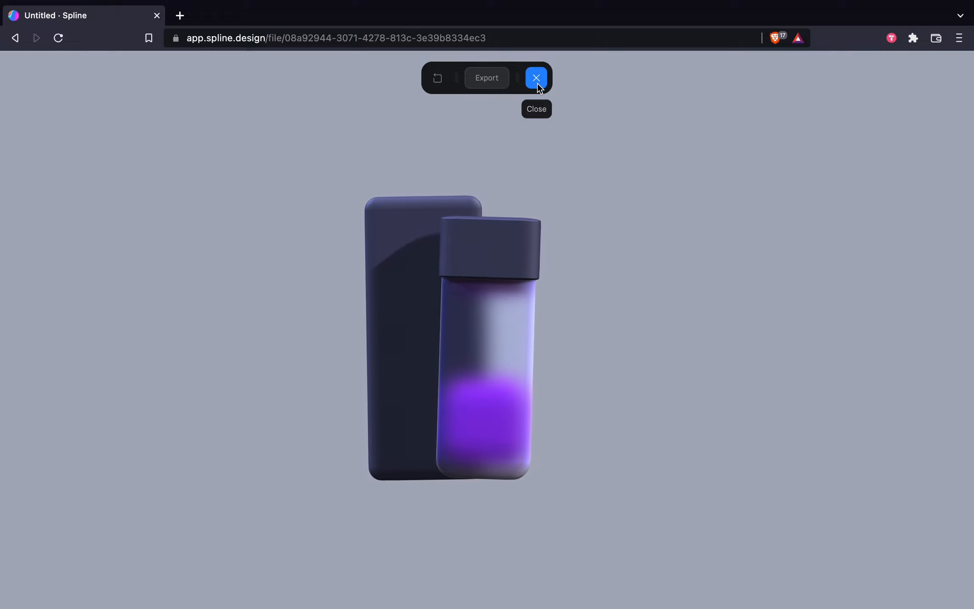
{"action": "left_click", "coordinate": [537, 83]}
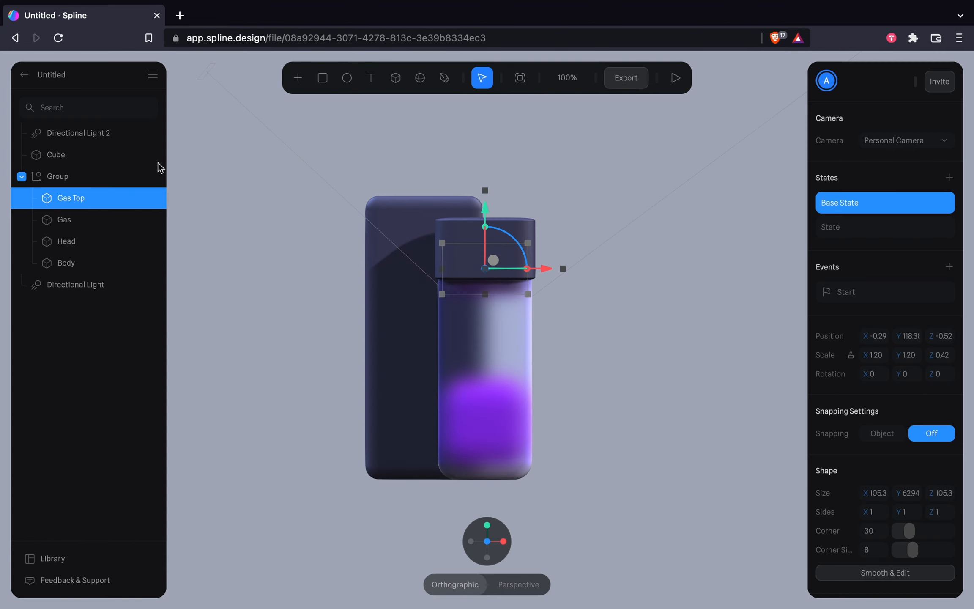
- In Gas Top's second state, try stretching it downward to about 160 high and recolouring it purple, RGB(150,67,184)
{"action": "left_click", "coordinate": [855, 228]}
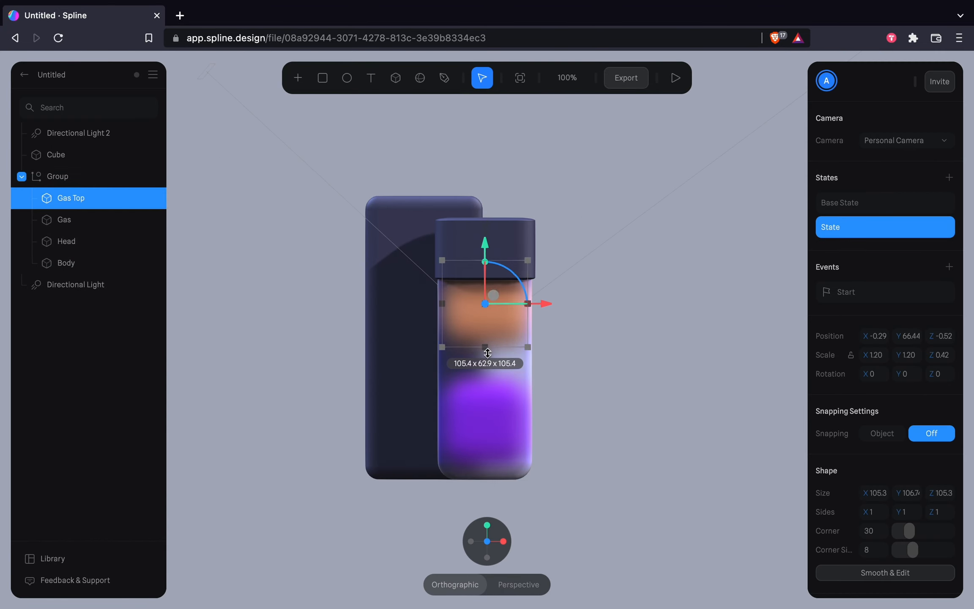
{"action": "left_click_drag", "start_coordinate": [487, 353], "coordinate": [489, 396]}
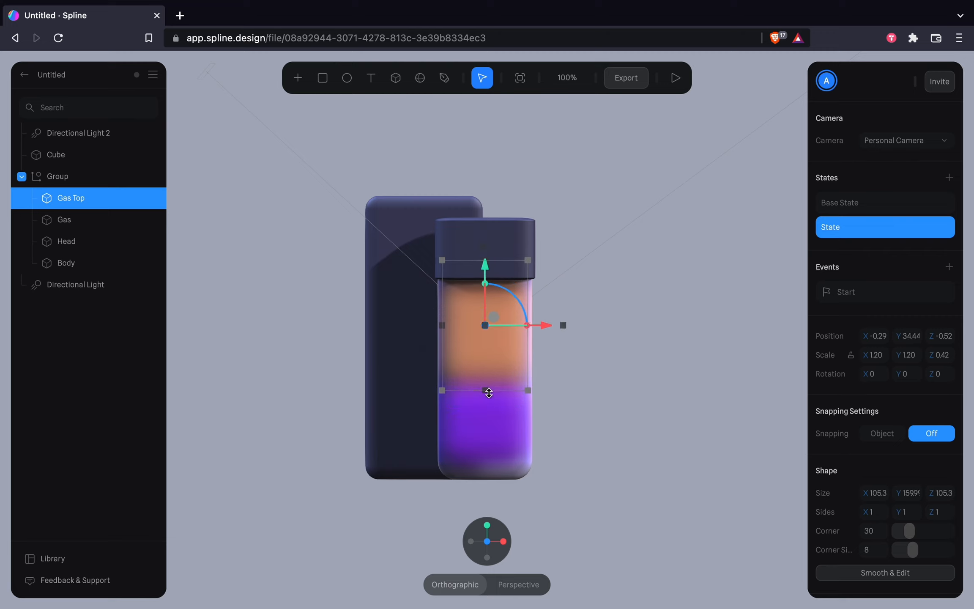
{"action": "scroll", "coordinate": [918, 505], "scroll_direction": "down", "scroll_amount": 4}
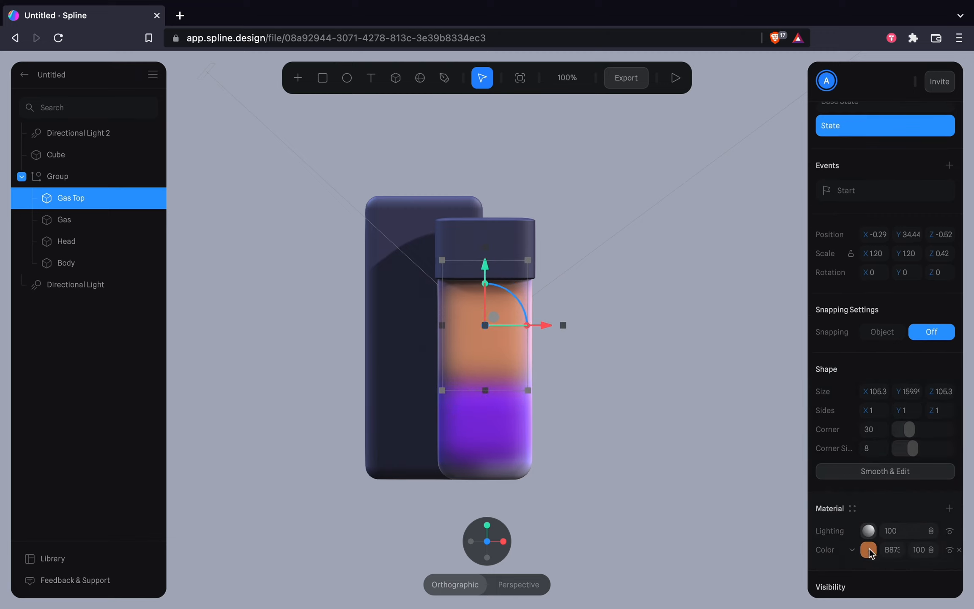
{"action": "left_click", "coordinate": [869, 549]}
{"action": "scroll", "coordinate": [870, 549], "scroll_direction": "down", "scroll_amount": 3}
{"action": "left_click", "coordinate": [922, 525]}
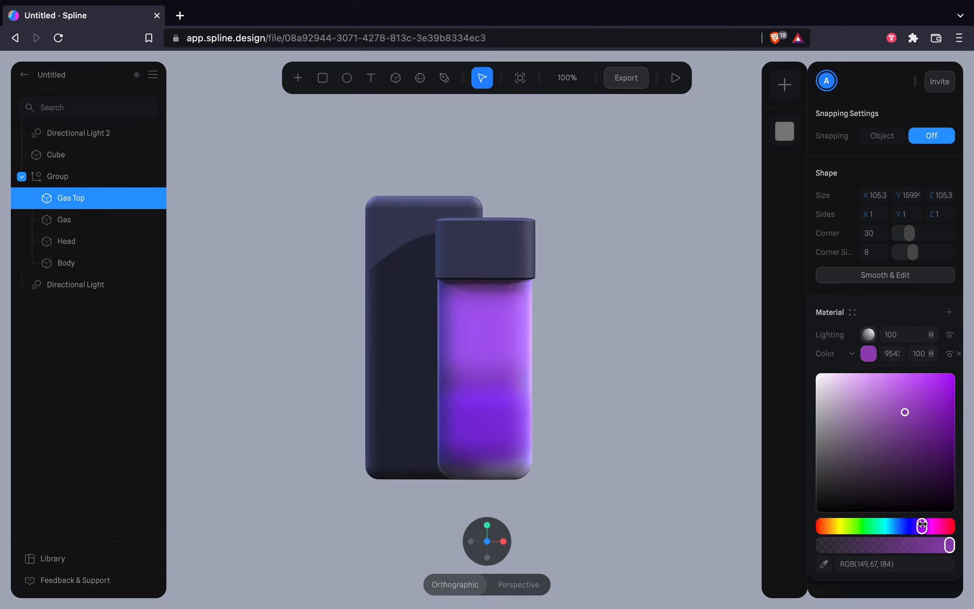
{"action": "mouse_move", "coordinate": [931, 525]}
{"action": "left_mouse_down"}
{"action": "mouse_move", "coordinate": [889, 525]}
{"action": "mouse_move", "coordinate": [919, 526]}
{"action": "left_mouse_up"}
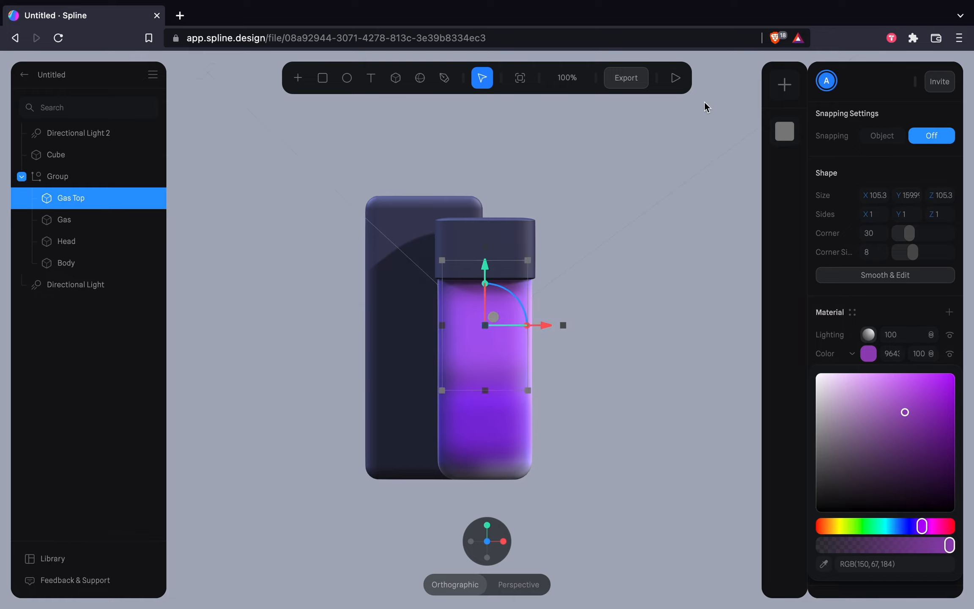
- Preview the scene with each gas colour, undoing Gas Top's purple recolour and its downward stretch
{"action": "left_click", "coordinate": [682, 84]}
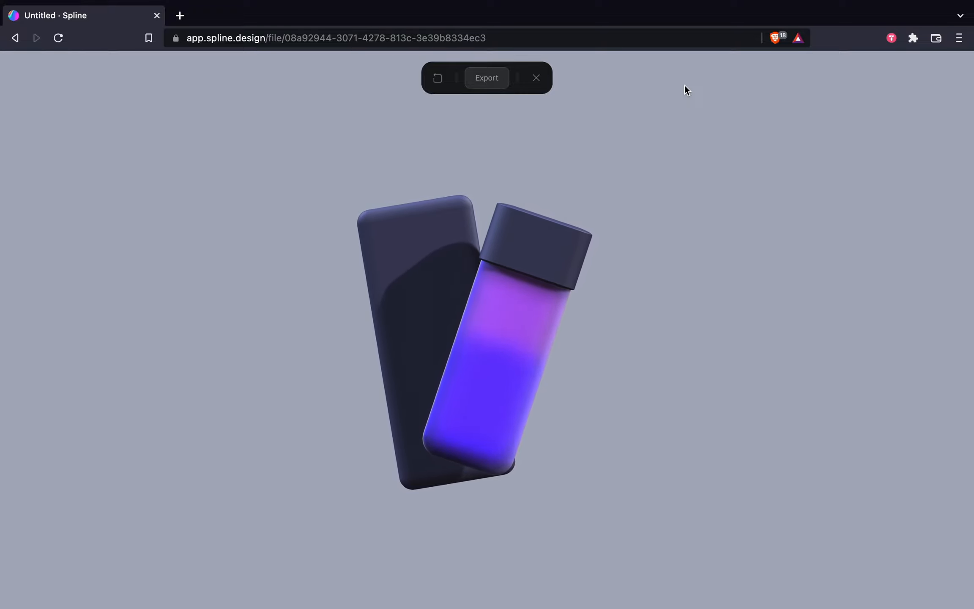
{"action": "left_click", "coordinate": [537, 78]}
{"action": "key", "text": "super+z"}
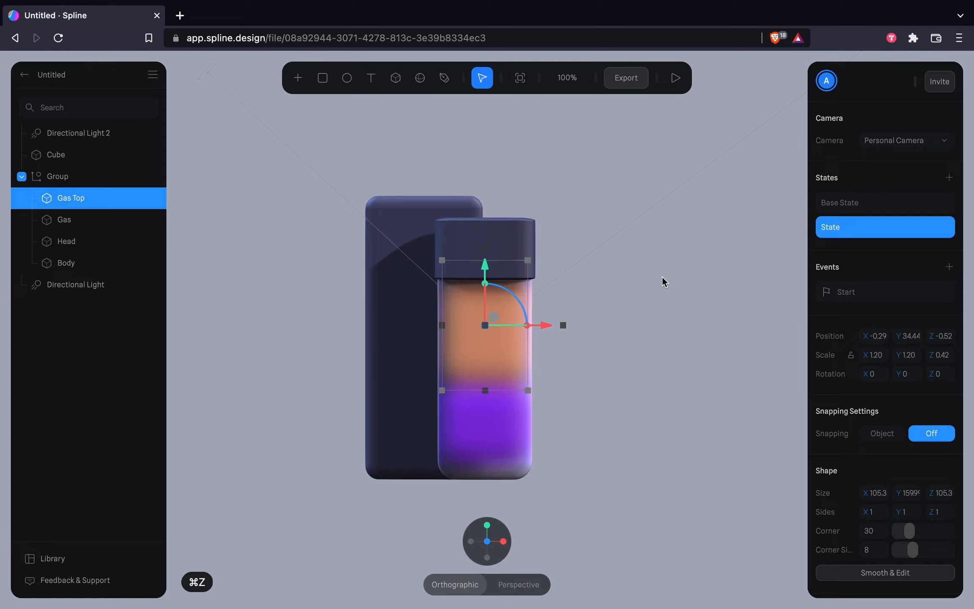
{"action": "left_click", "coordinate": [674, 78]}
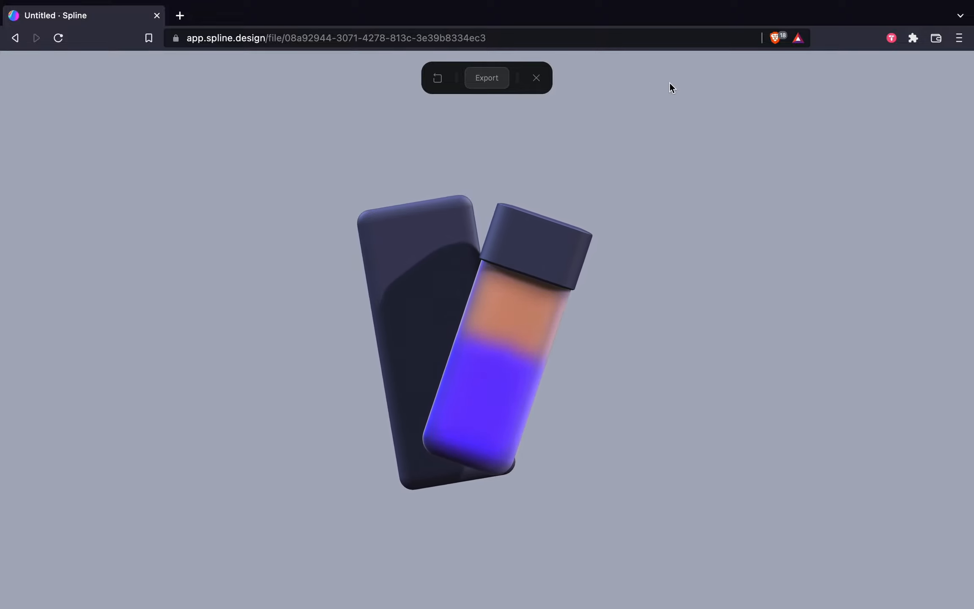
{"action": "left_click", "coordinate": [537, 78]}
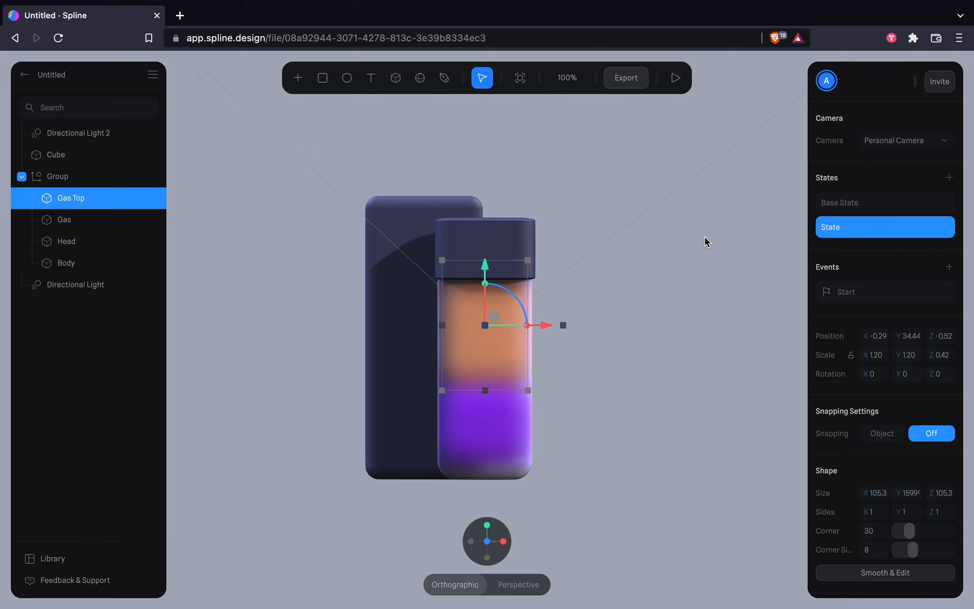
{"action": "key", "text": "super+z"}
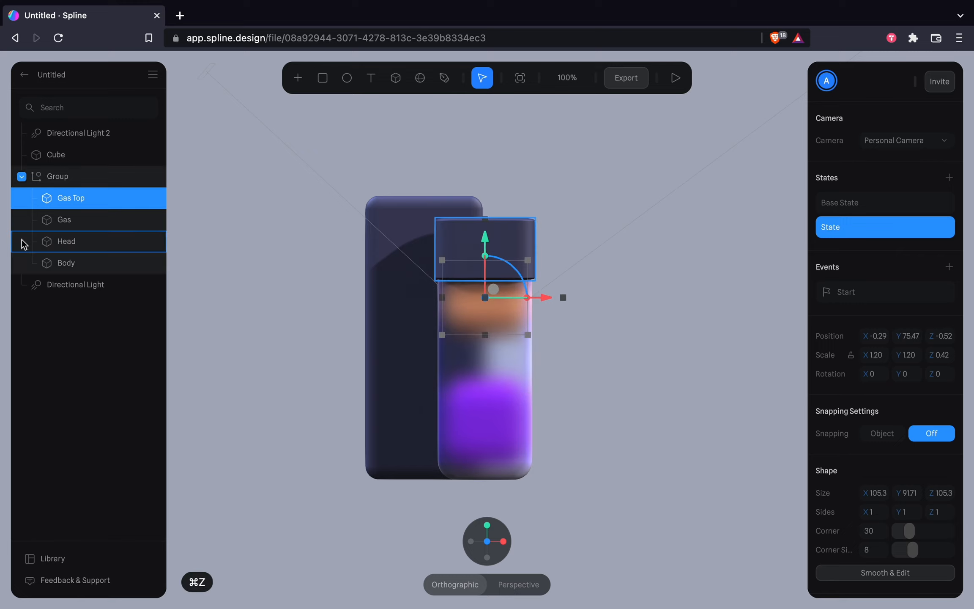
- With Gas shown in its second state, move Gas Top's second state down to about Y 56.99 and preview the scene
{"action": "left_click", "coordinate": [62, 220]}
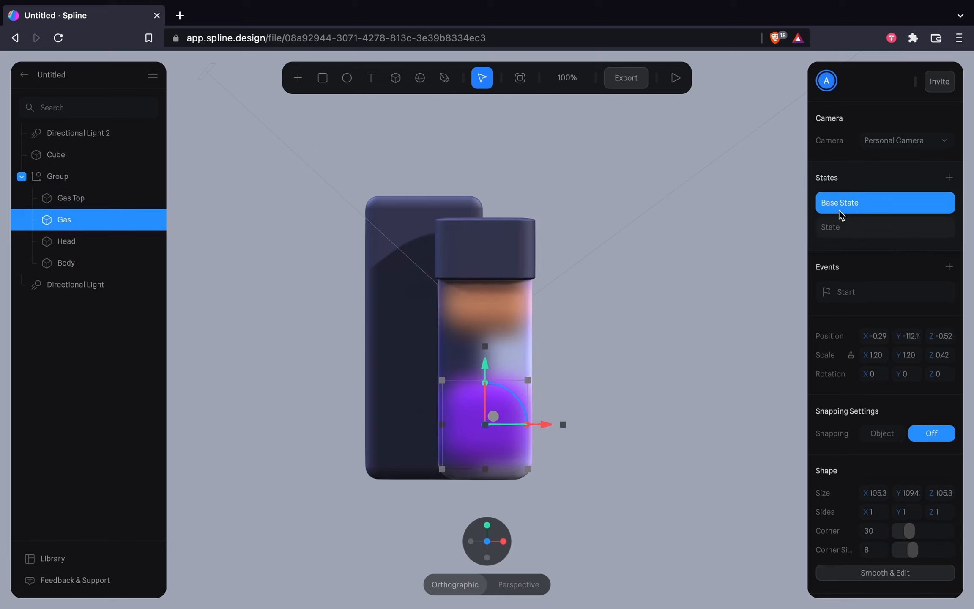
{"action": "left_click", "coordinate": [839, 228]}
{"action": "left_click", "coordinate": [62, 199]}
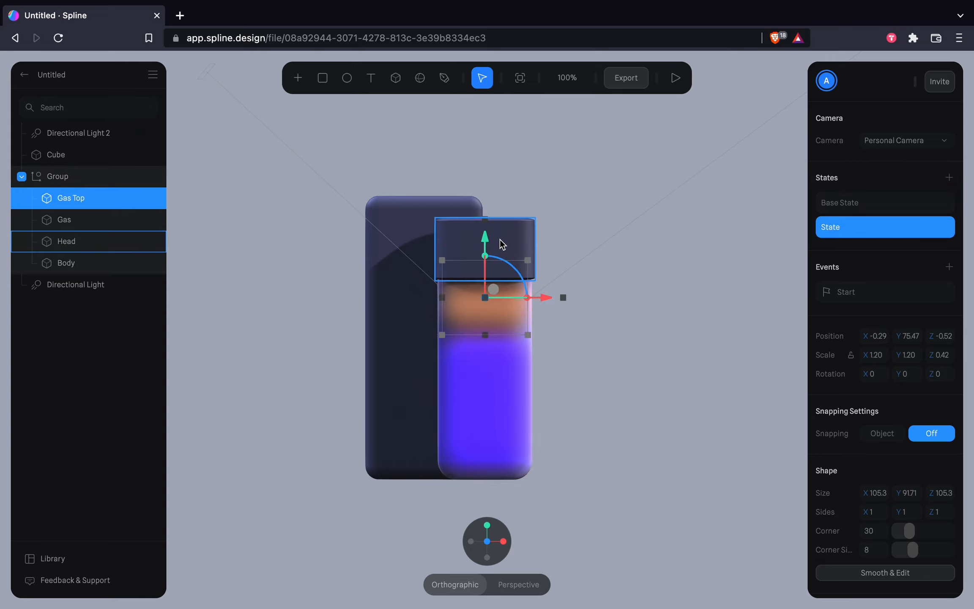
{"action": "left_click_drag", "start_coordinate": [485, 244], "coordinate": [486, 258]}
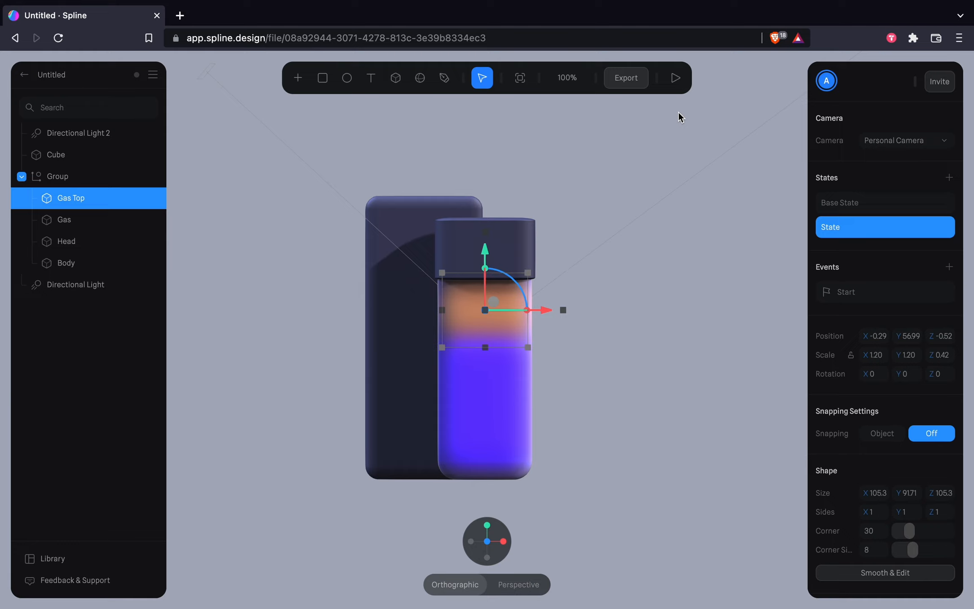
{"action": "left_click", "coordinate": [676, 78]}
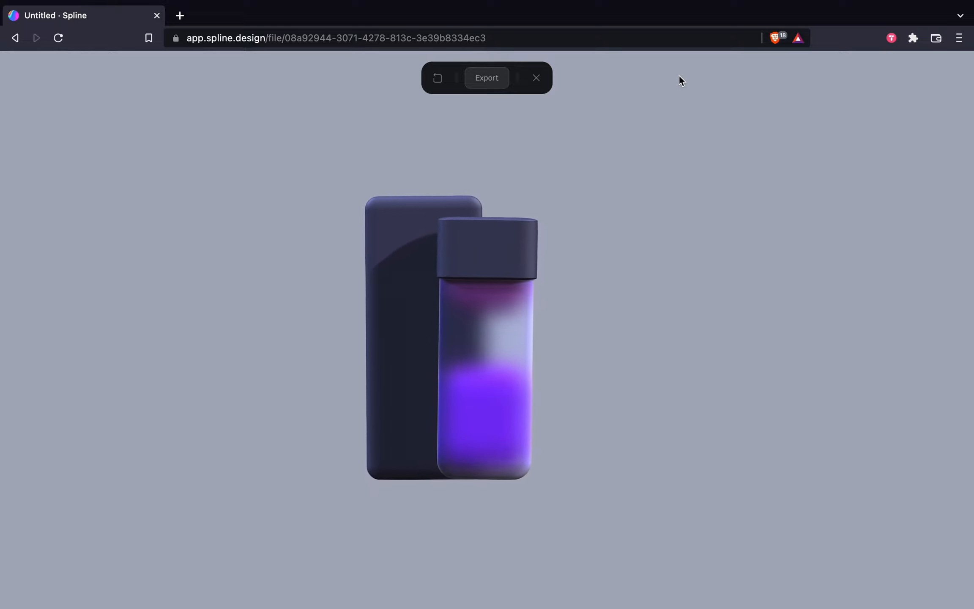
{"action": "left_click", "coordinate": [536, 78]}
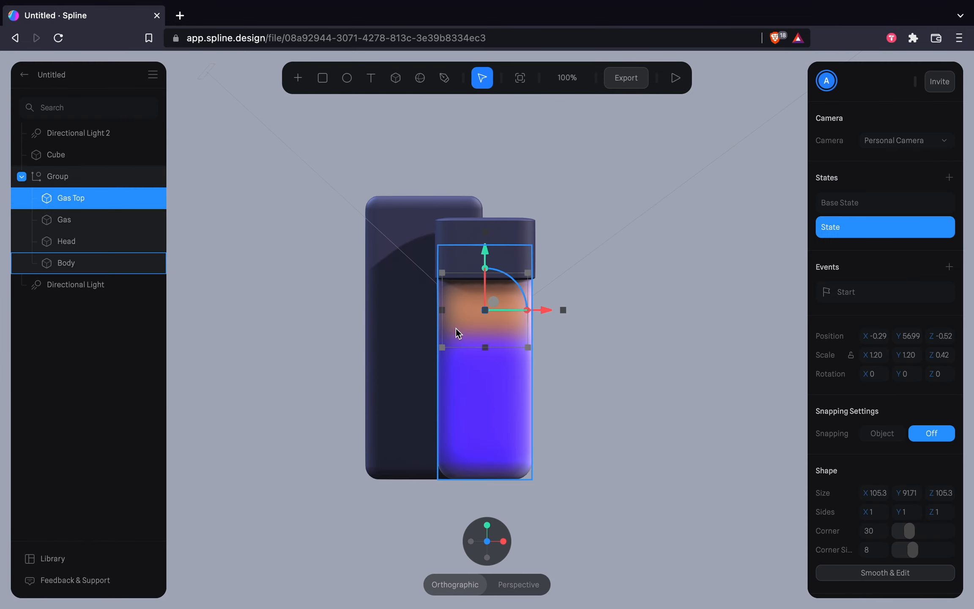
- In Gas's second state, raise its lower edge to make it about 89 high, and compare Gas Top's two states
{"action": "left_click", "coordinate": [80, 222]}
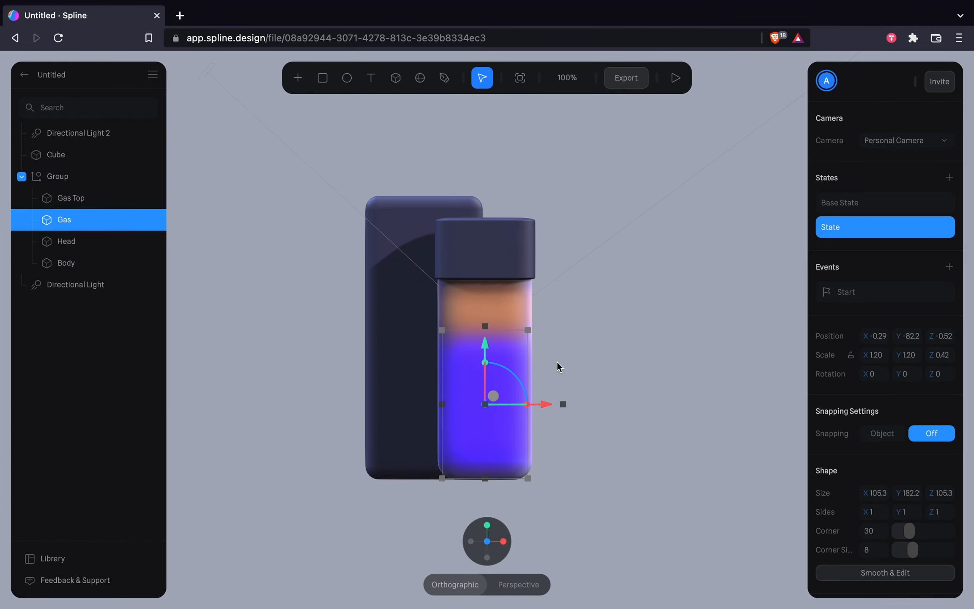
{"action": "left_click", "coordinate": [871, 207]}
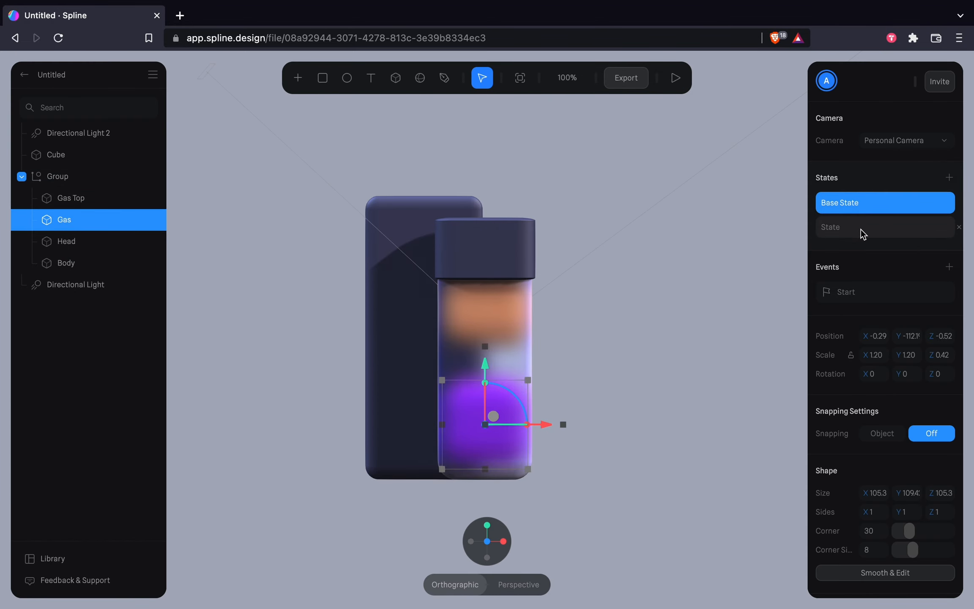
{"action": "left_click", "coordinate": [860, 228]}
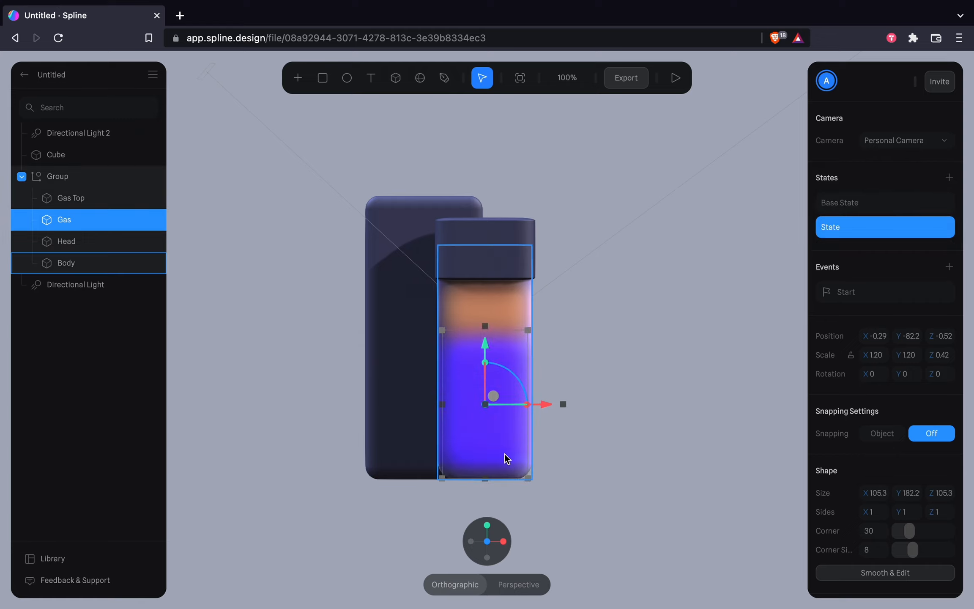
{"action": "left_click_drag", "start_coordinate": [484, 479], "coordinate": [498, 403]}
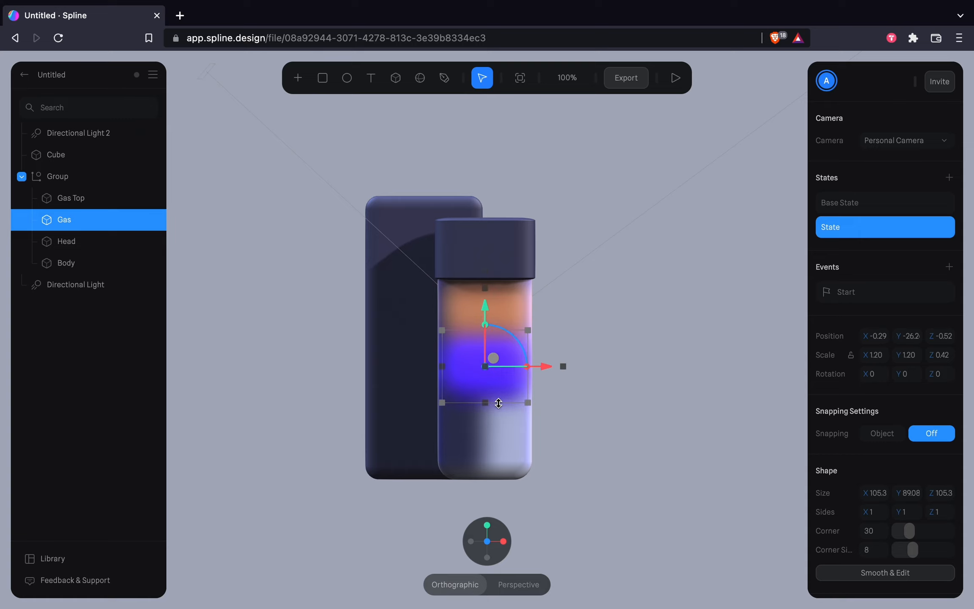
{"action": "left_click", "coordinate": [96, 199]}
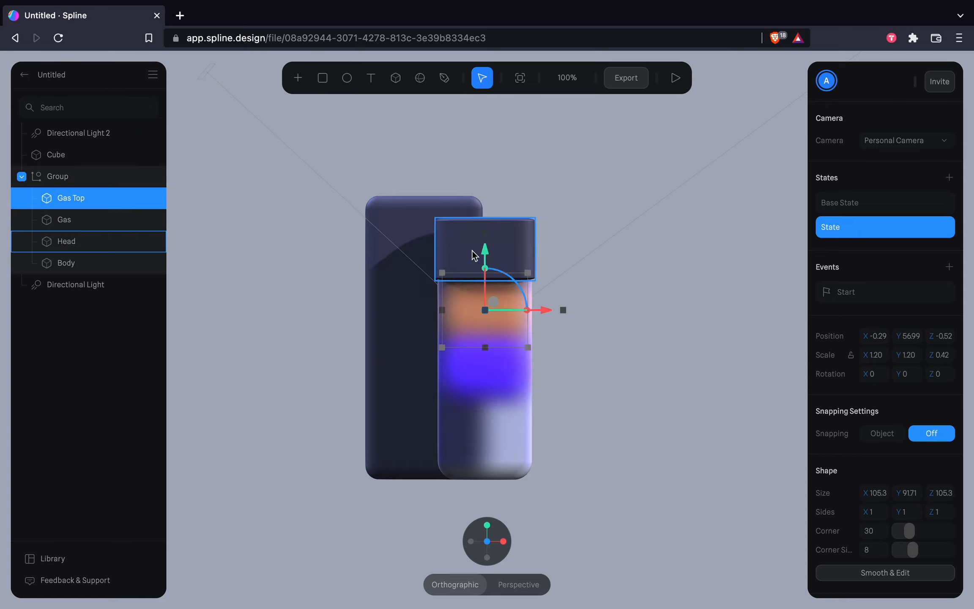
{"action": "left_click", "coordinate": [869, 207]}
{"action": "left_click", "coordinate": [867, 227]}
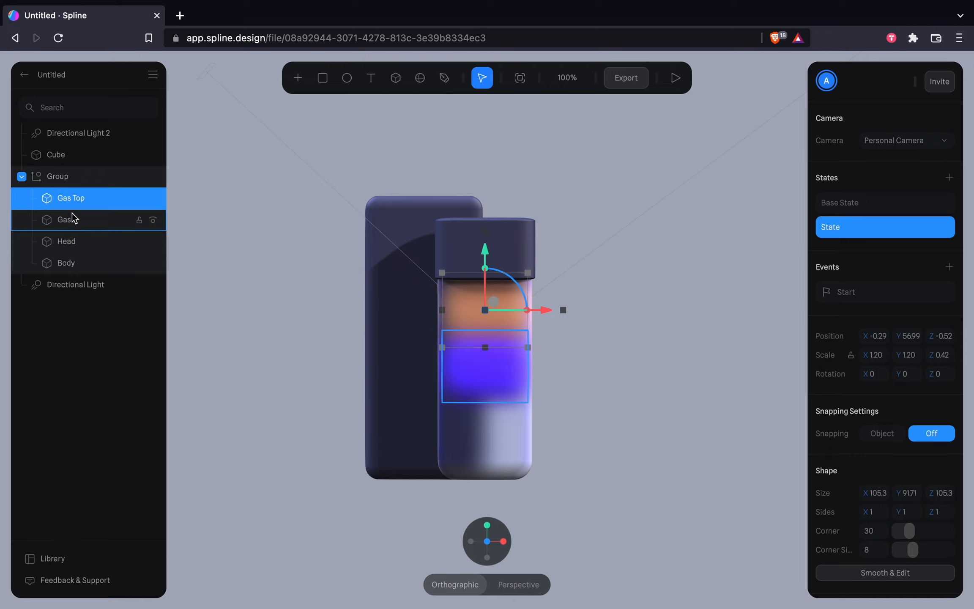
- Duplicate Gas, move the copy down to the bottle's base, and extend its upper edge to about 103.7 high
{"action": "left_click", "coordinate": [104, 222]}
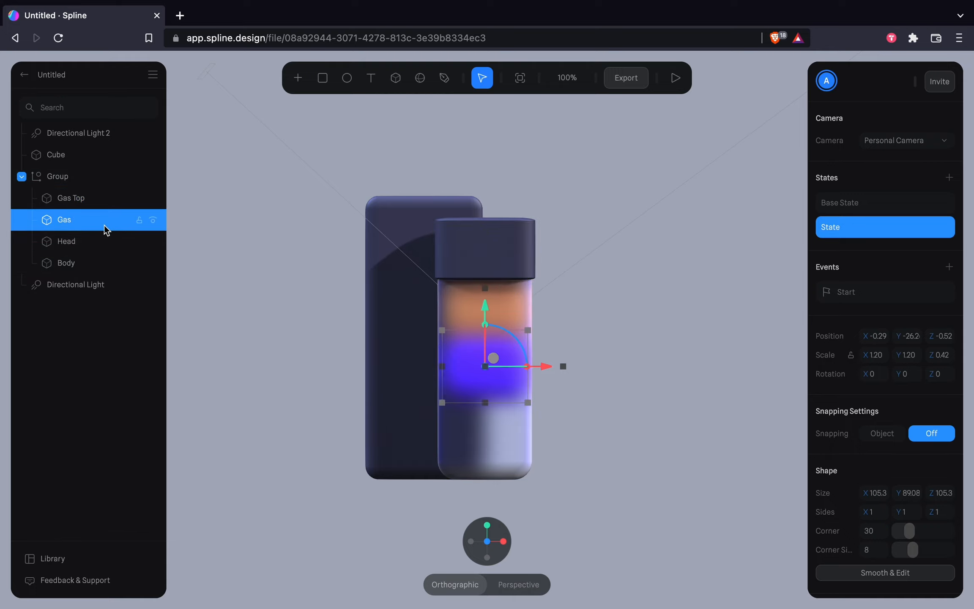
{"action": "key", "text": "super+c"}
{"action": "key", "text": "super+v"}
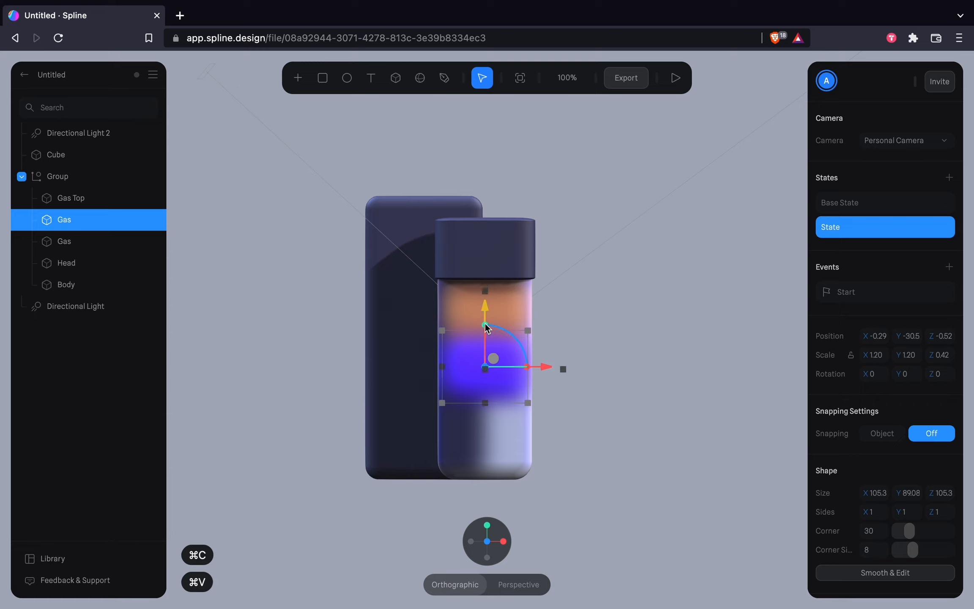
{"action": "left_click_drag", "start_coordinate": [485, 324], "coordinate": [486, 382]}
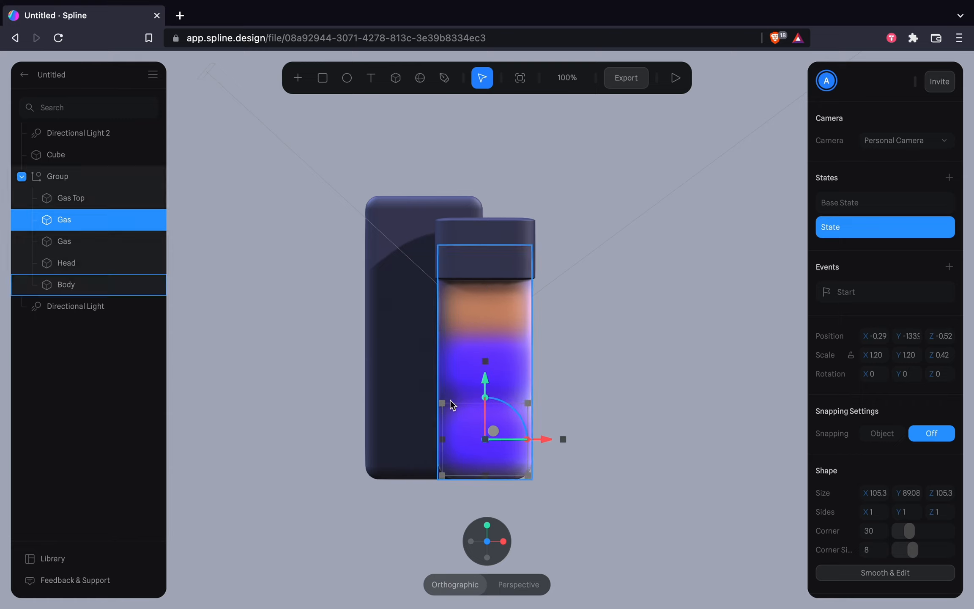
{"action": "left_click_drag", "start_coordinate": [450, 402], "coordinate": [453, 397]}
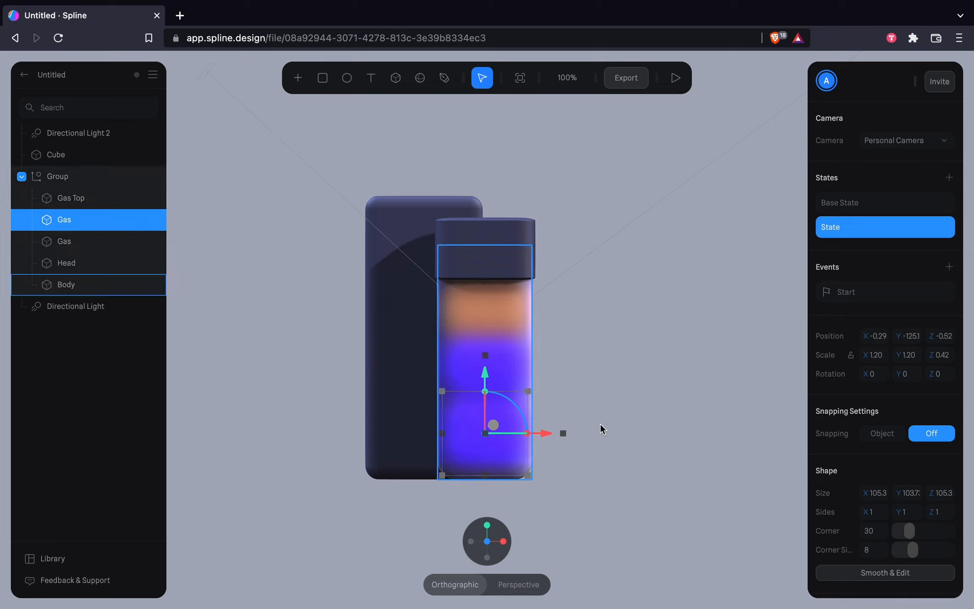
- Change the lower Gas copy's material colour in its second state to purple, RGB(149,32,239)
{"action": "scroll", "coordinate": [873, 480], "scroll_direction": "down", "scroll_amount": 2}
{"action": "scroll", "coordinate": [863, 516], "scroll_direction": "down", "scroll_amount": 2}
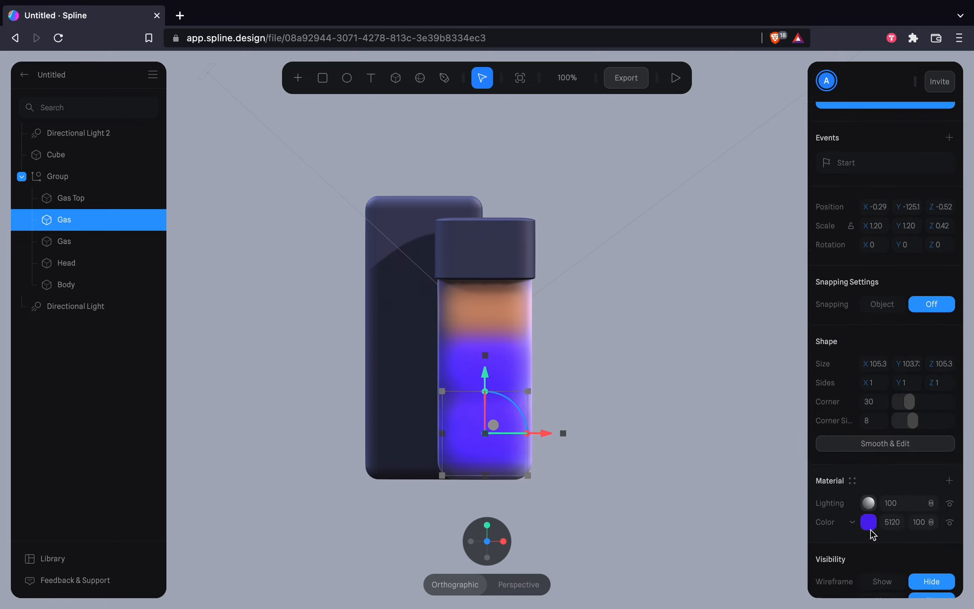
{"action": "left_click", "coordinate": [870, 523]}
{"action": "scroll", "coordinate": [879, 552], "scroll_direction": "down", "scroll_amount": 6}
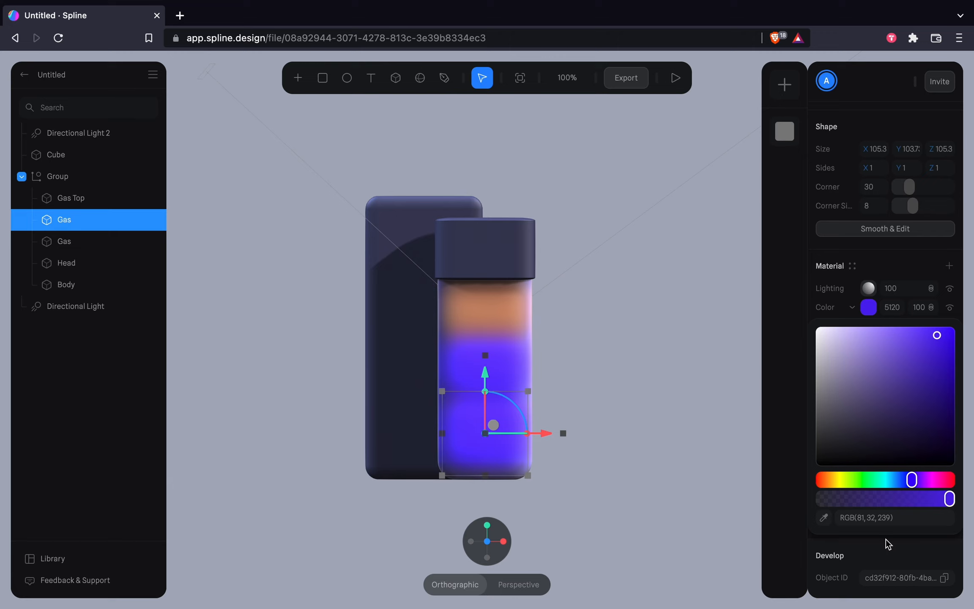
{"action": "left_click", "coordinate": [904, 481]}
{"action": "left_click_drag", "start_coordinate": [904, 481], "coordinate": [921, 482]}
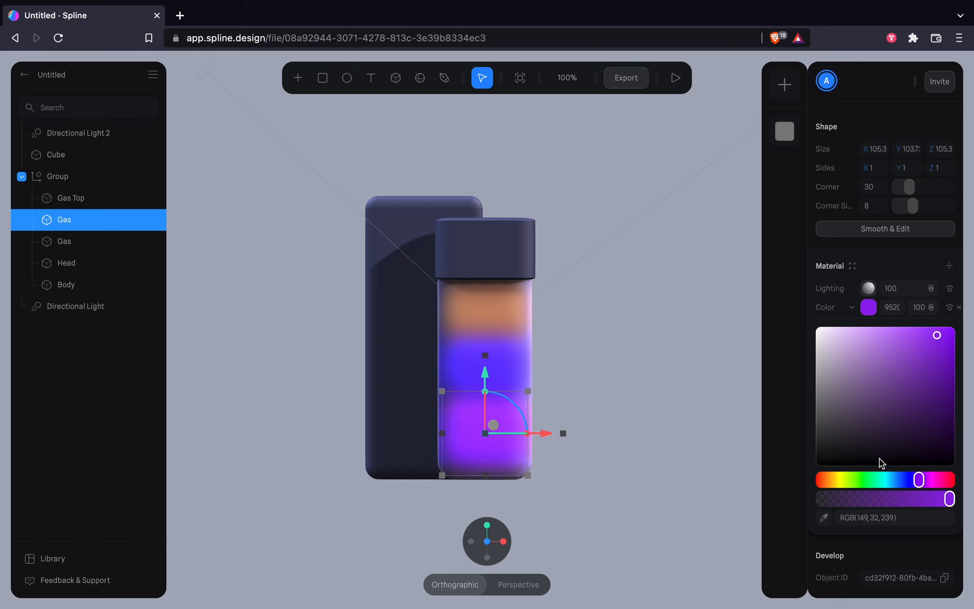
{"action": "left_click", "coordinate": [504, 234]}
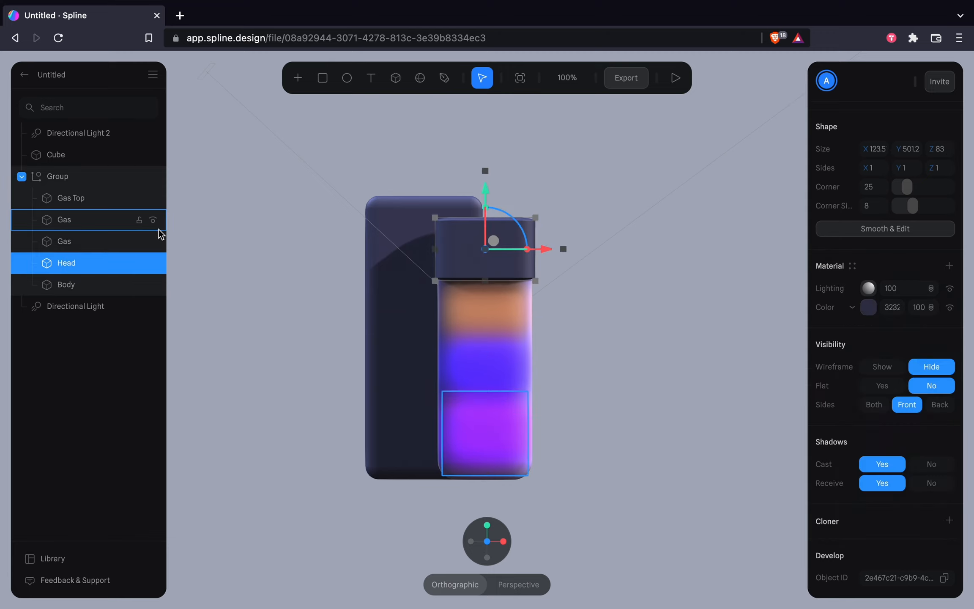
- In the lower Gas copy's base state, shrink it to about 8.9 high near the bottle's base, at about Y -172
{"action": "left_click", "coordinate": [70, 248]}
{"action": "left_click", "coordinate": [72, 220]}
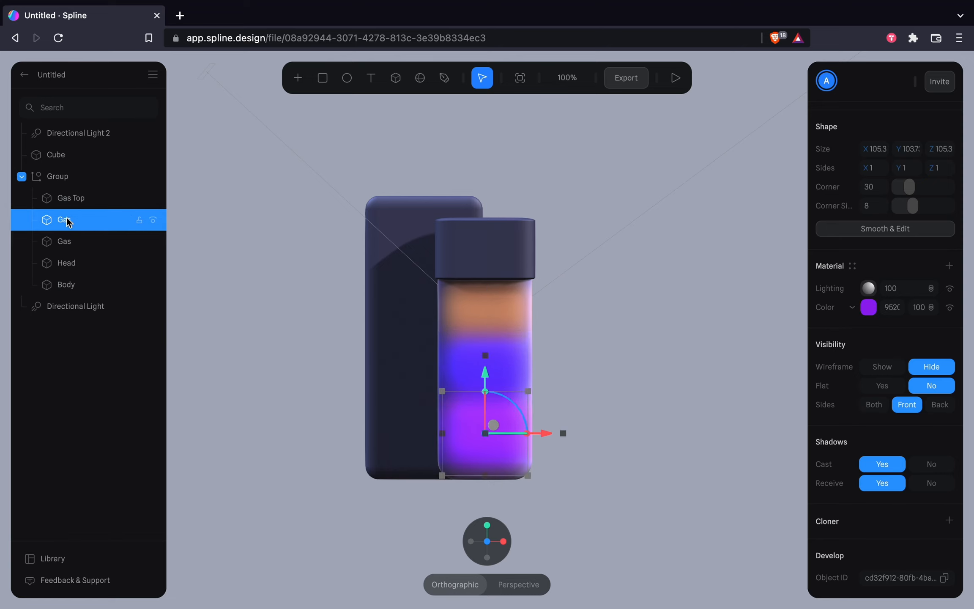
{"action": "scroll", "coordinate": [873, 190], "scroll_direction": "up", "scroll_amount": 6}
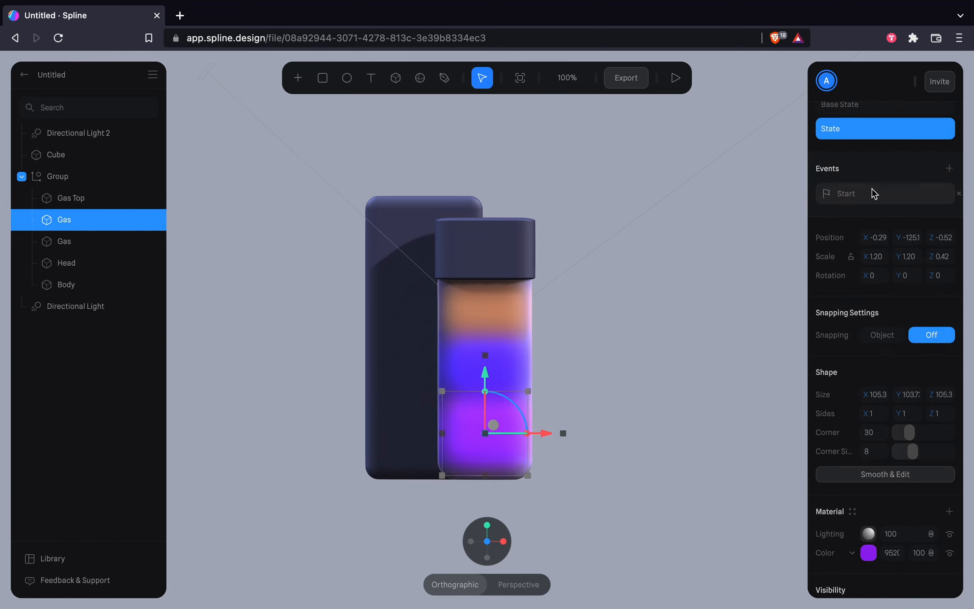
{"action": "left_click", "coordinate": [862, 109]}
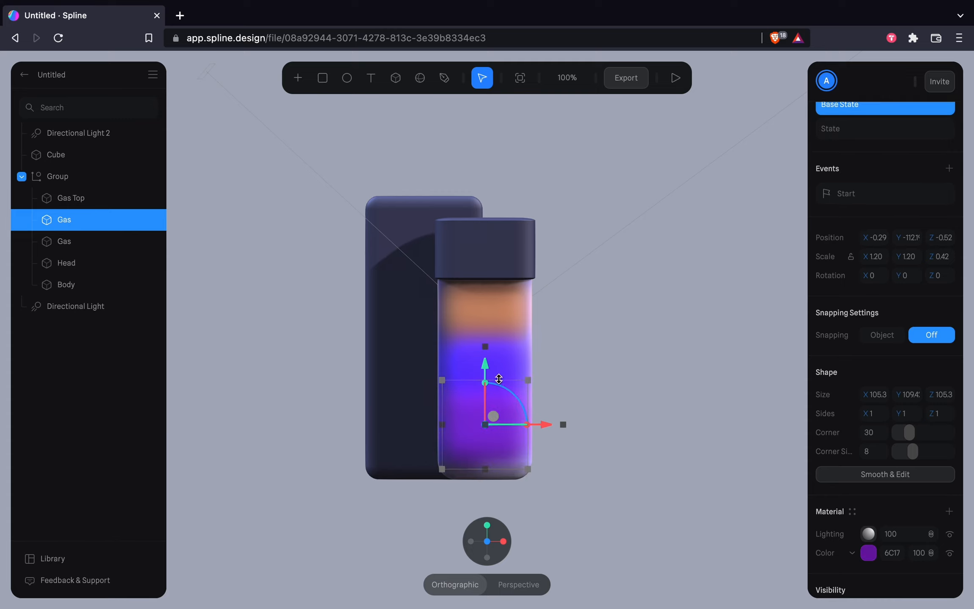
{"action": "left_click_drag", "start_coordinate": [499, 379], "coordinate": [492, 462]}
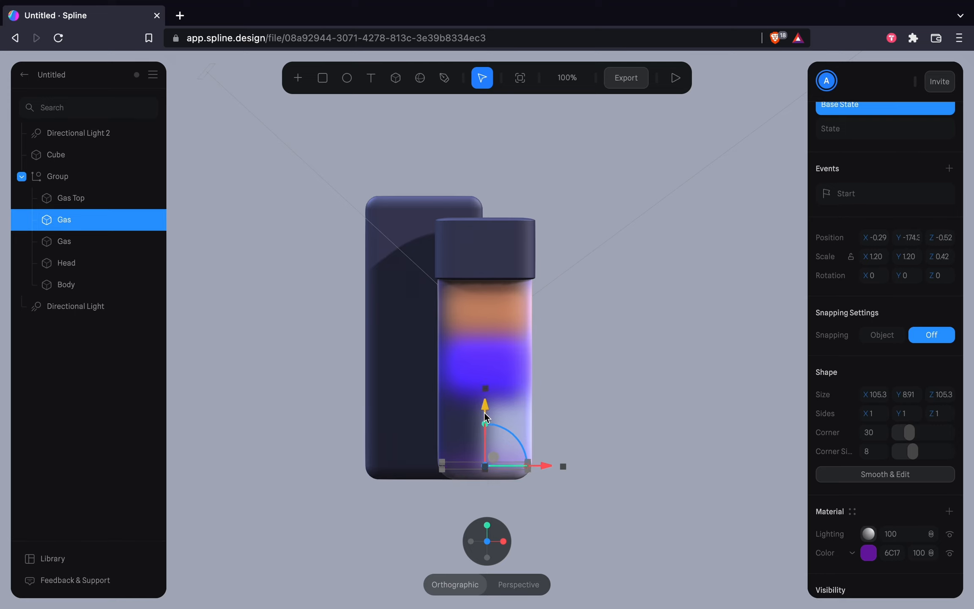
{"action": "left_click_drag", "start_coordinate": [484, 412], "coordinate": [485, 411]}
- Show the lower Gas copy in its second state and preview the scene's animation twice
{"action": "left_click", "coordinate": [883, 133]}
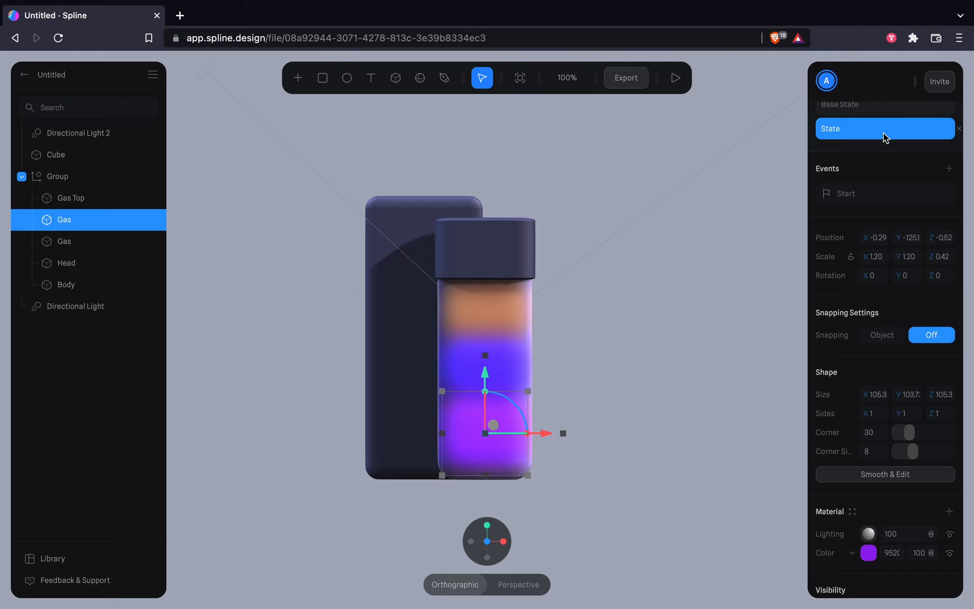
{"action": "left_click", "coordinate": [681, 79]}
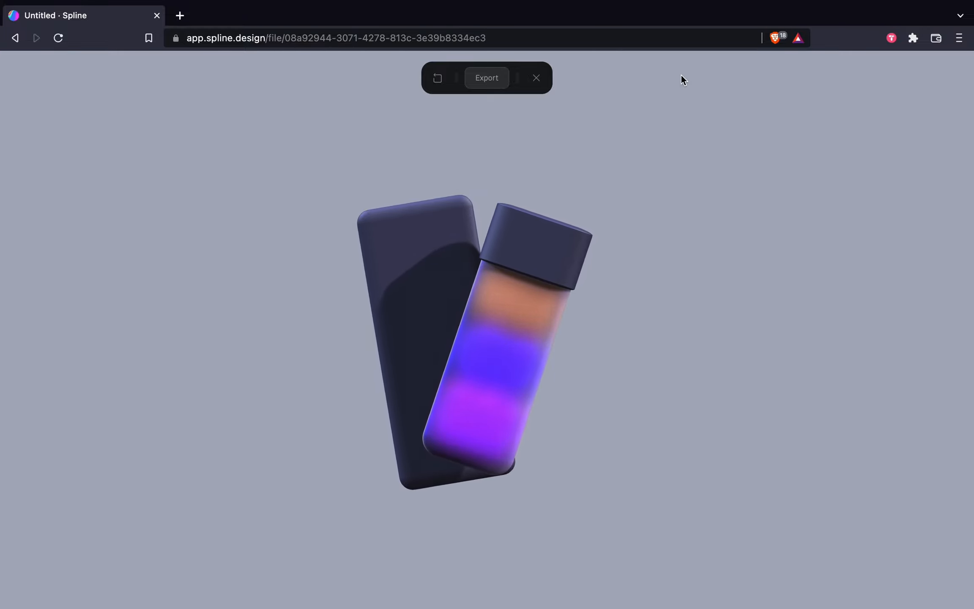
{"action": "left_click", "coordinate": [537, 81]}
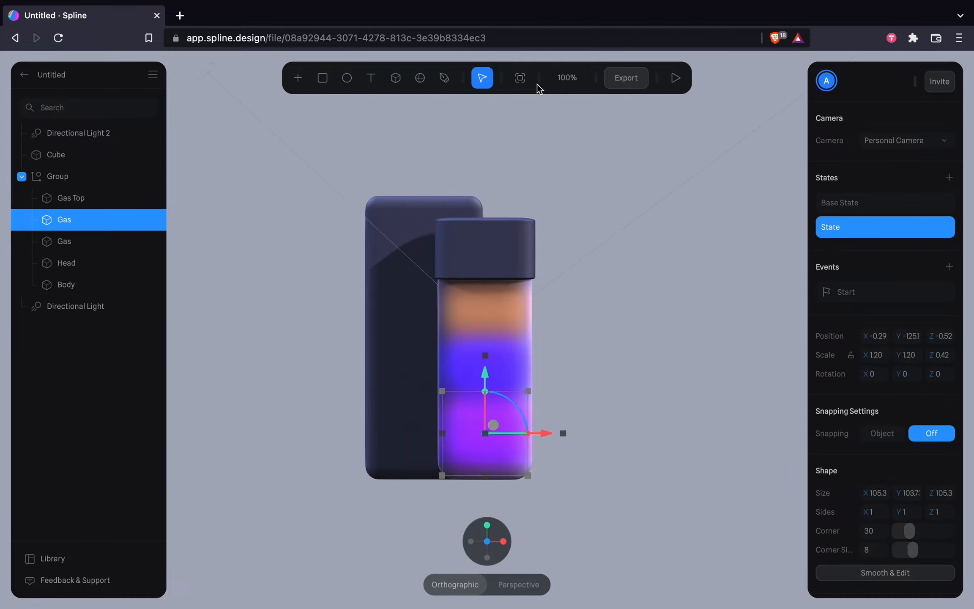
{"action": "left_click", "coordinate": [675, 79]}
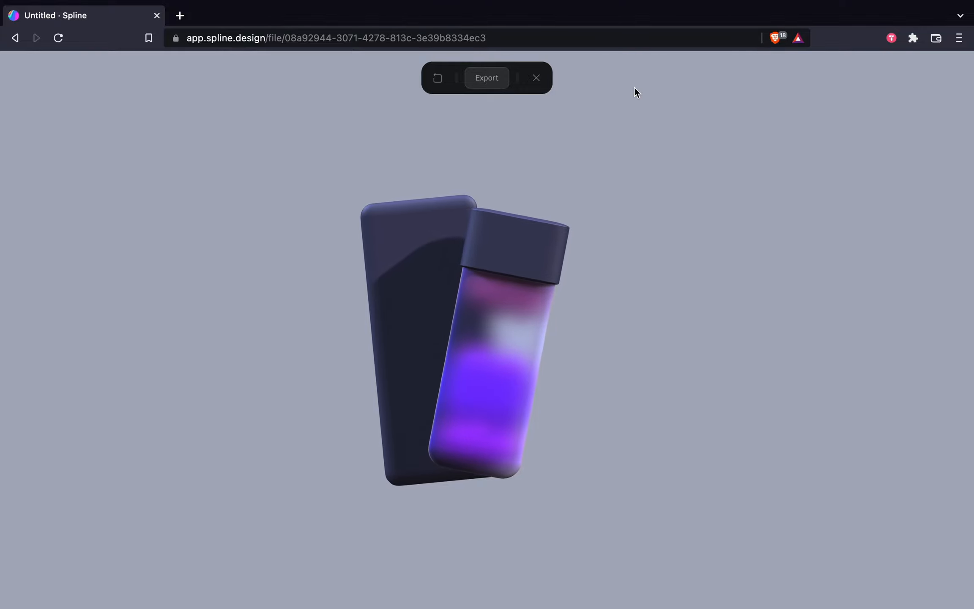
{"action": "left_click", "coordinate": [536, 77]}
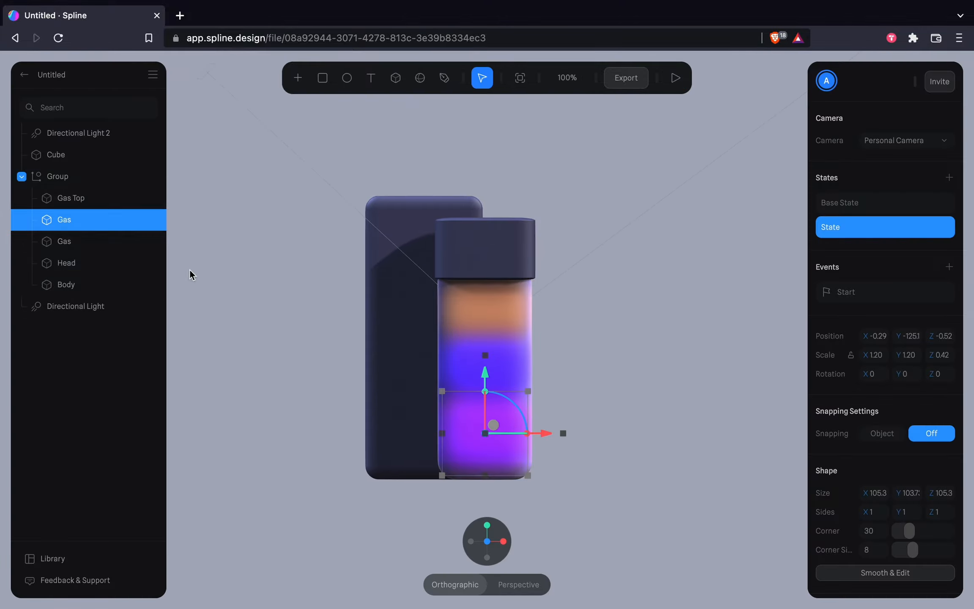
- In Gas Top's base state, move it down to about Y 15.6 and shrink it to about 10.3 high
{"action": "left_click", "coordinate": [91, 201]}
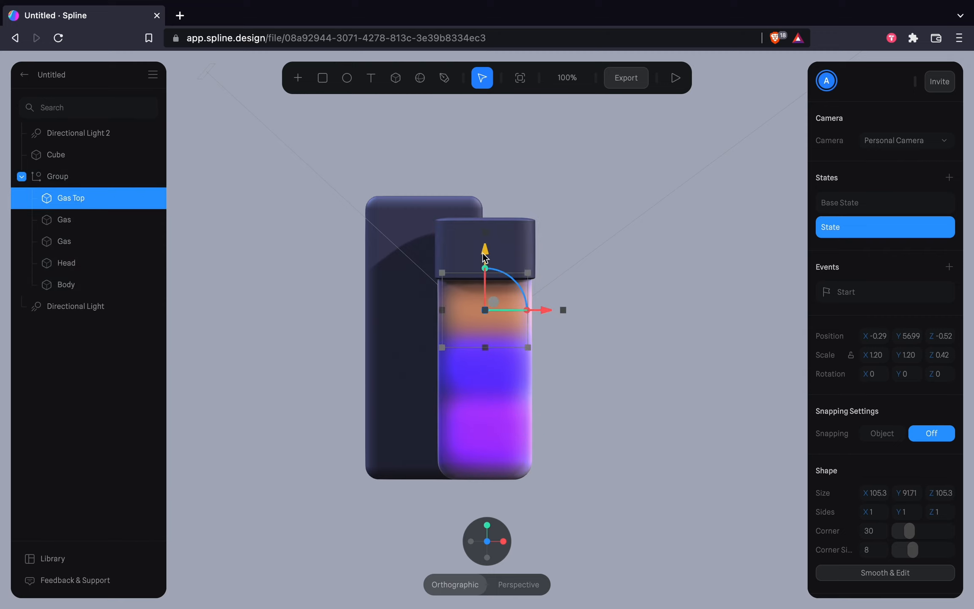
{"action": "left_click", "coordinate": [834, 207]}
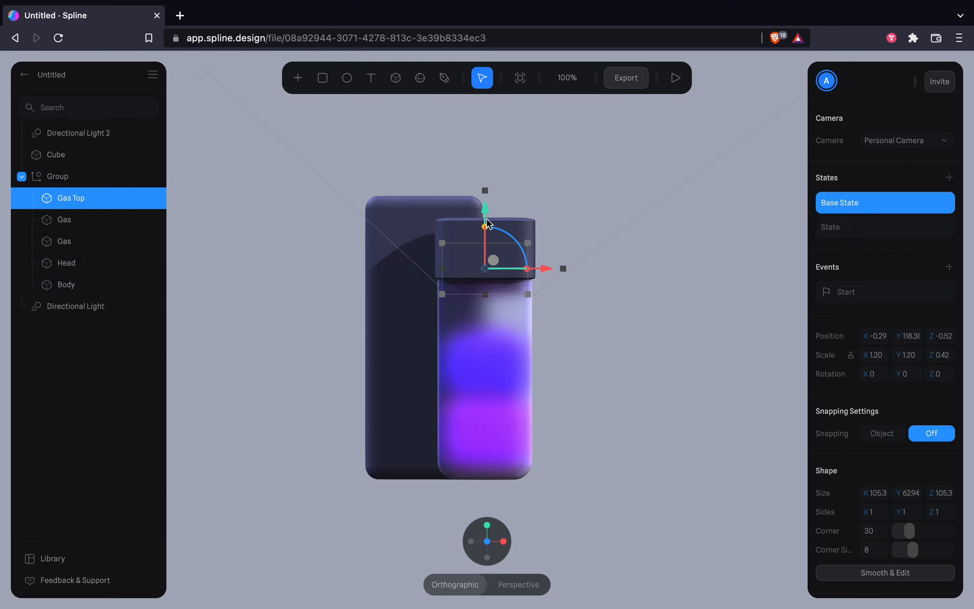
{"action": "left_click_drag", "start_coordinate": [486, 218], "coordinate": [489, 336]}
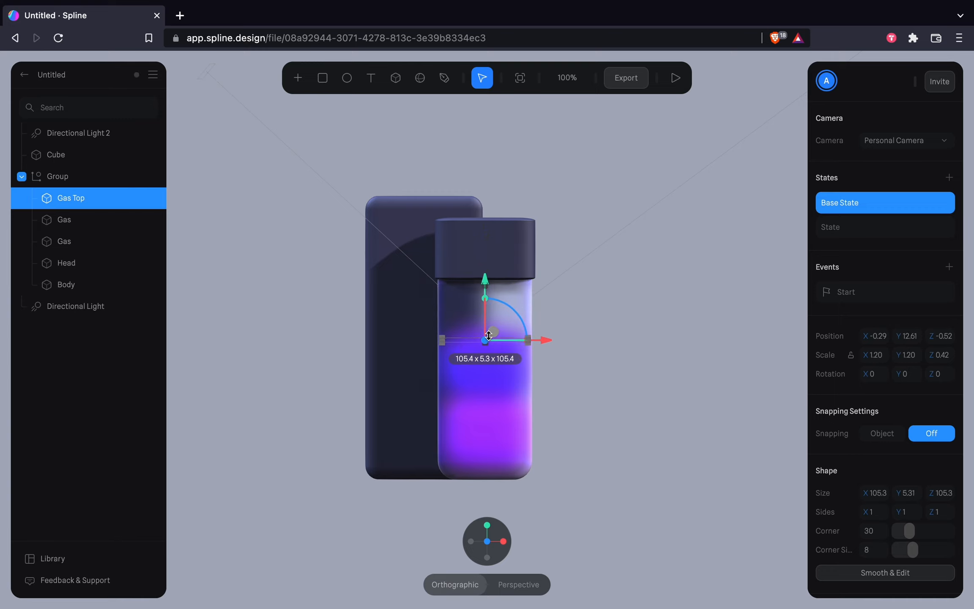
- Change Gas Top's material colour in its second state to blue, RGB(67,96,184)
{"action": "left_click", "coordinate": [858, 233]}
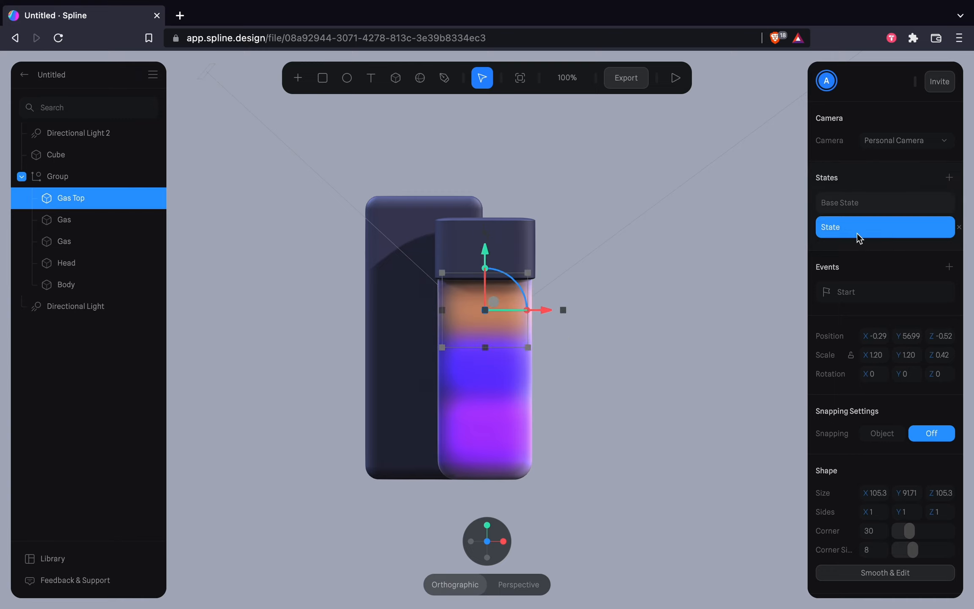
{"action": "scroll", "coordinate": [835, 511], "scroll_direction": "down", "scroll_amount": 6}
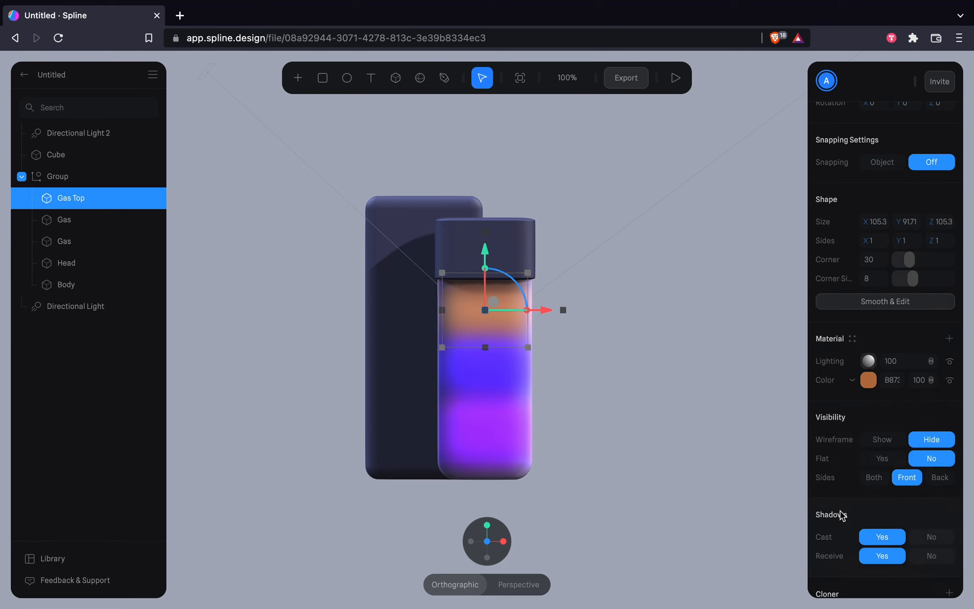
{"action": "left_click", "coordinate": [869, 379]}
{"action": "scroll", "coordinate": [877, 484], "scroll_direction": "down", "scroll_amount": 2}
{"action": "left_click_drag", "start_coordinate": [905, 483], "coordinate": [902, 484]}
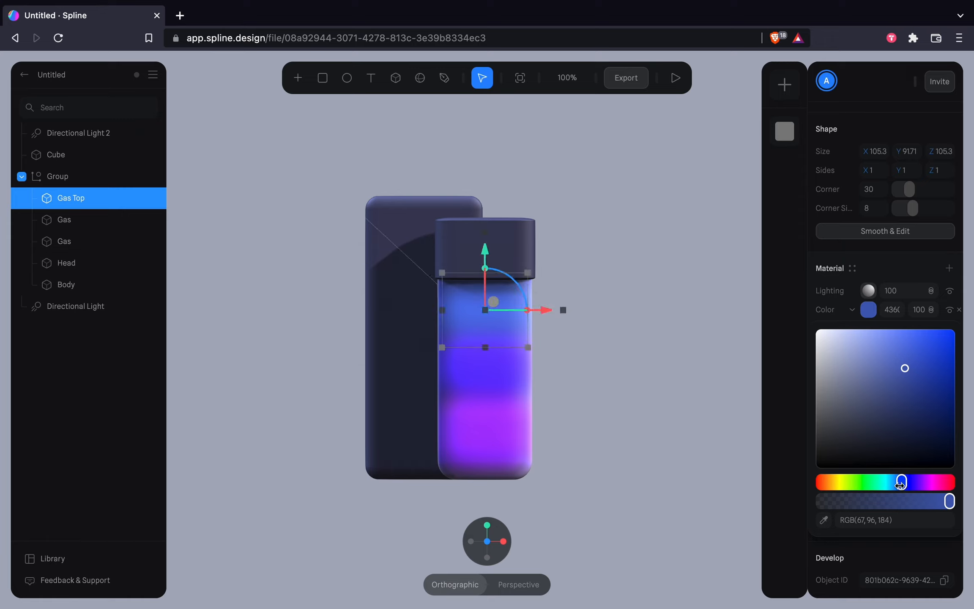
- Change the lower Gas copy's second-state material colour to violet, RGB(117,32,239), and preview the scene
{"action": "left_click", "coordinate": [83, 221]}
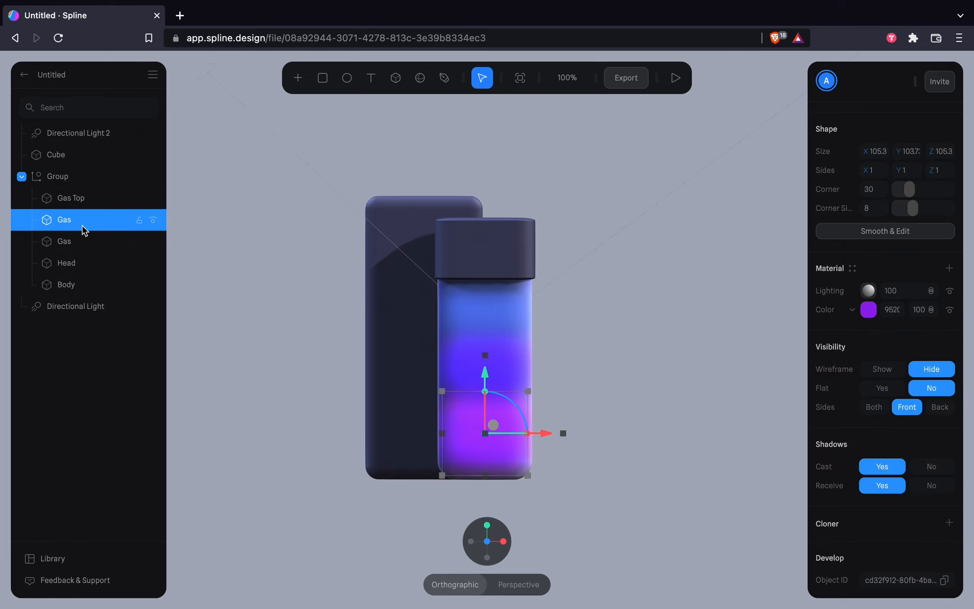
{"action": "left_click", "coordinate": [869, 310]}
{"action": "left_click_drag", "start_coordinate": [919, 482], "coordinate": [914, 483]}
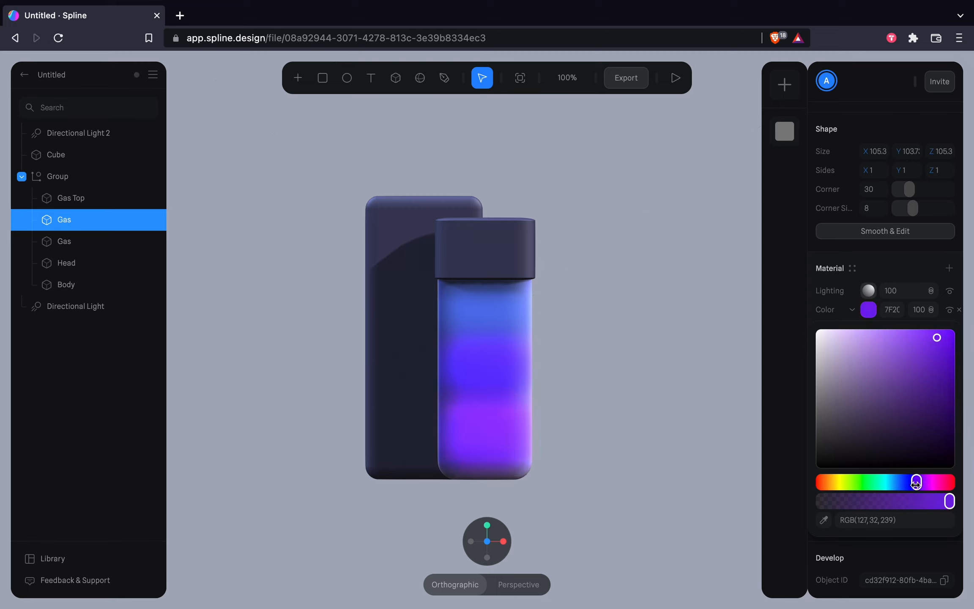
{"action": "left_click_drag", "start_coordinate": [915, 483], "coordinate": [915, 482]}
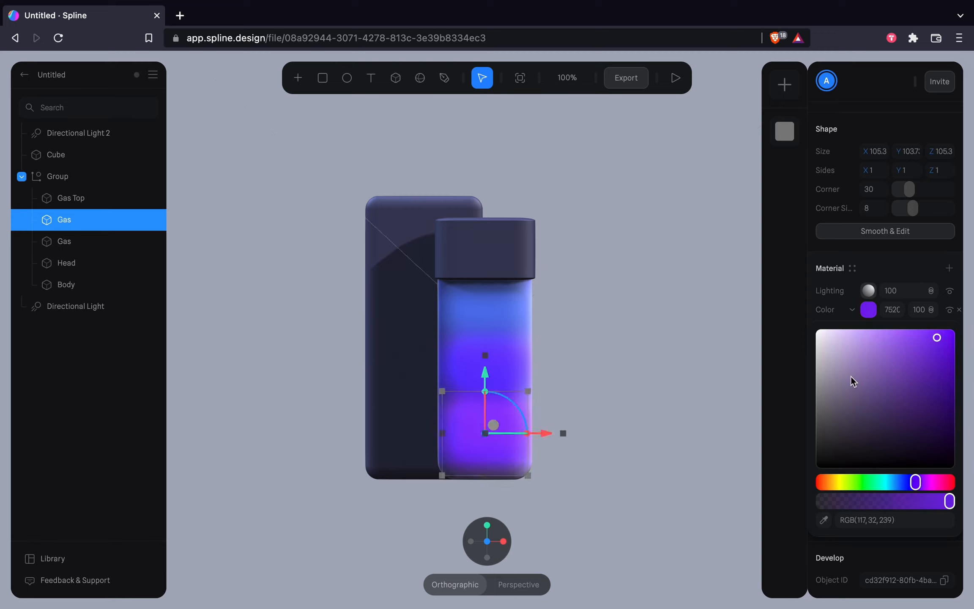
{"action": "left_click", "coordinate": [673, 75]}
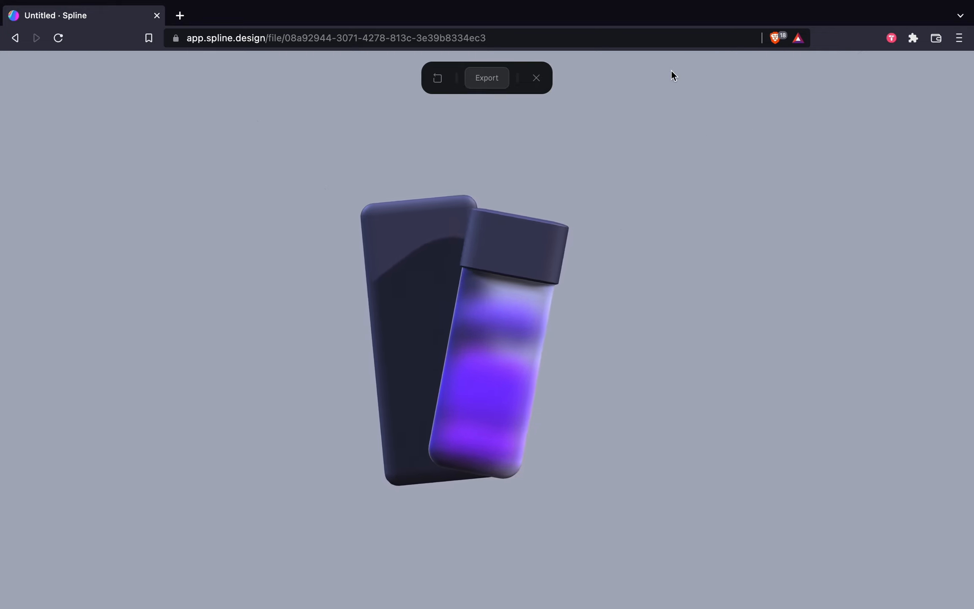
{"action": "left_click", "coordinate": [537, 77]}
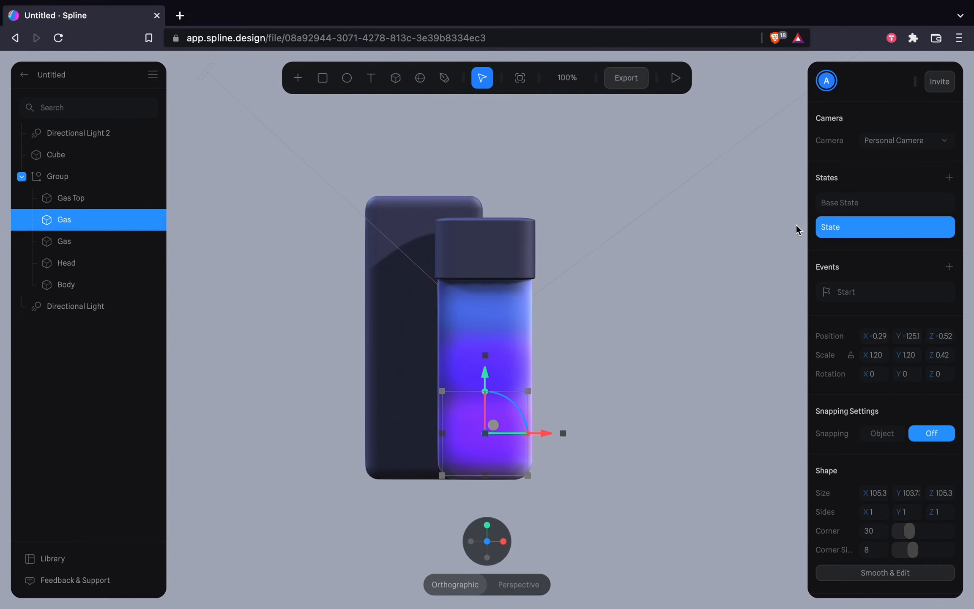
- Show both Gas layers in their base states
{"action": "left_click", "coordinate": [840, 202]}
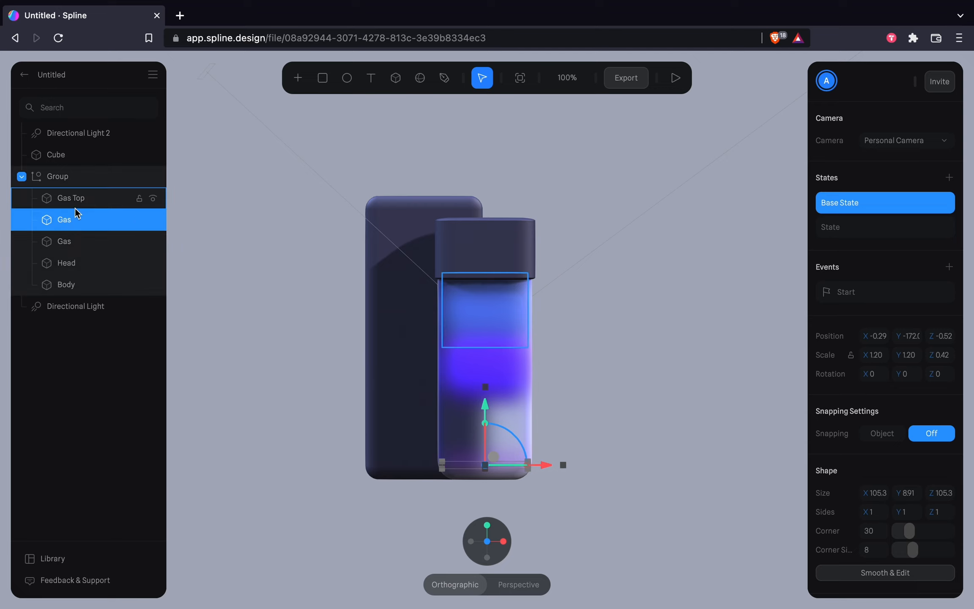
{"action": "left_click", "coordinate": [65, 240]}
{"action": "left_click", "coordinate": [856, 207]}
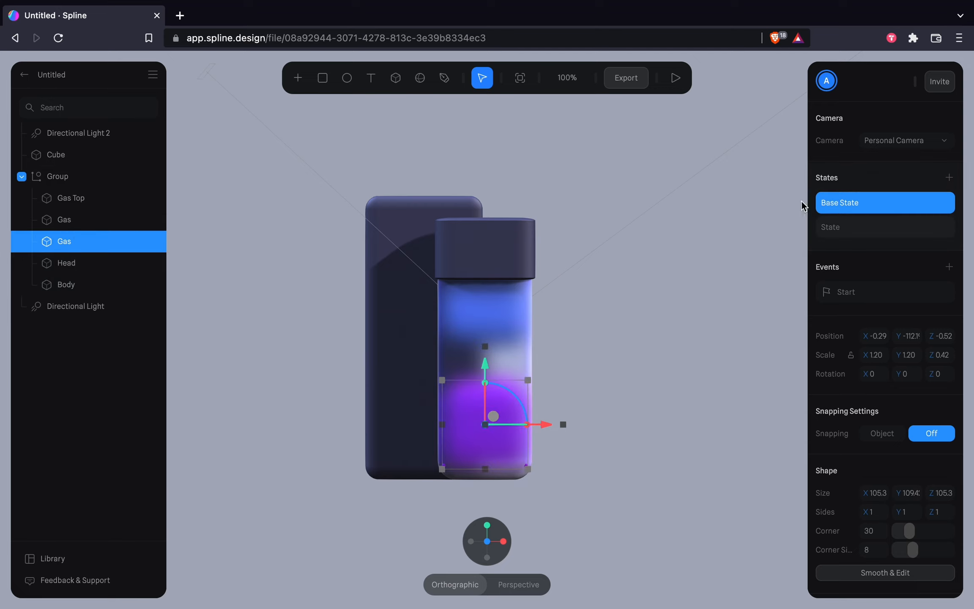
{"action": "left_click", "coordinate": [63, 221]}
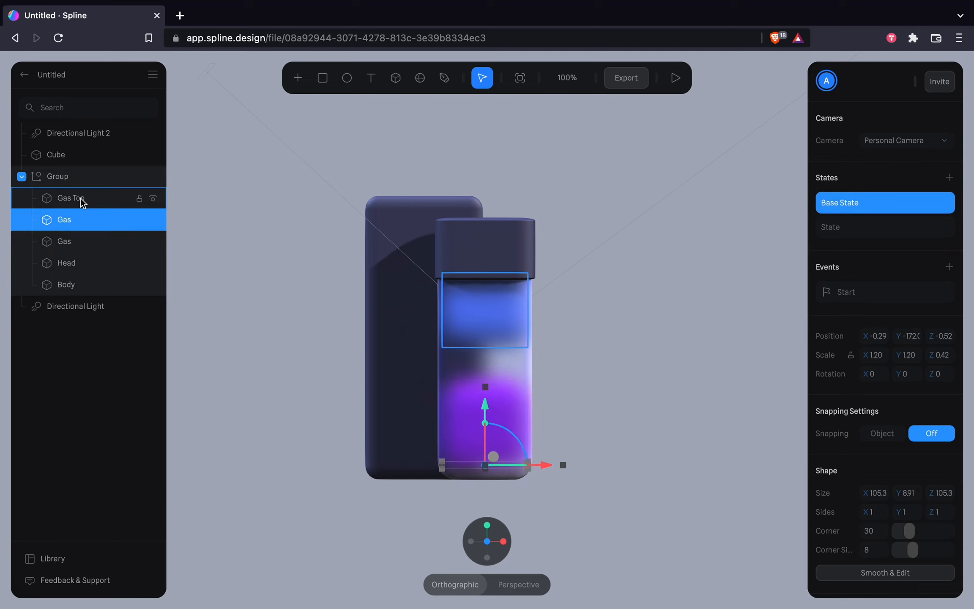
- Move Gas Top's base state down to about Y -42.1 and preview the scene
{"action": "left_click", "coordinate": [74, 198]}
{"action": "left_click", "coordinate": [893, 203]}
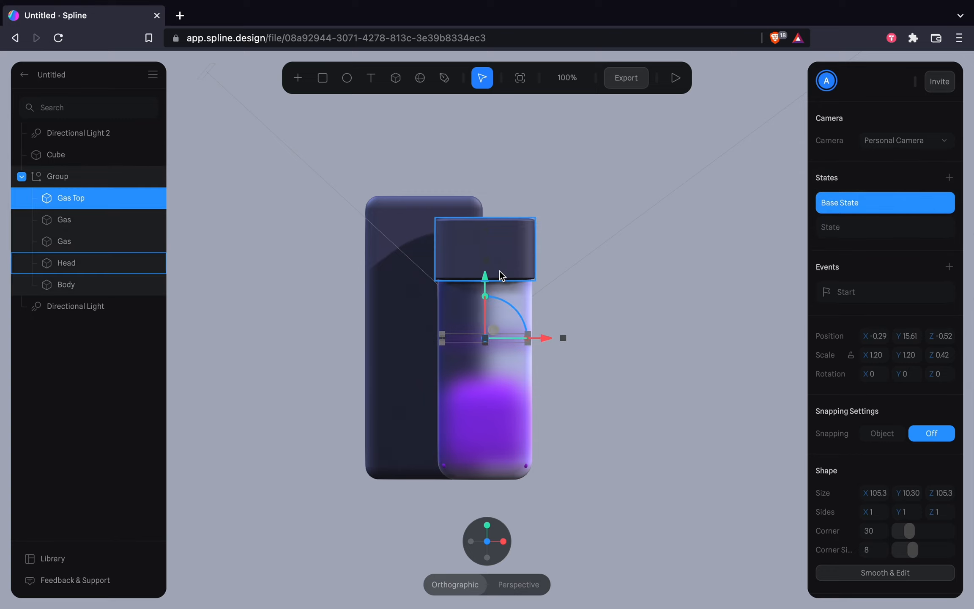
{"action": "left_click_drag", "start_coordinate": [482, 278], "coordinate": [482, 322]}
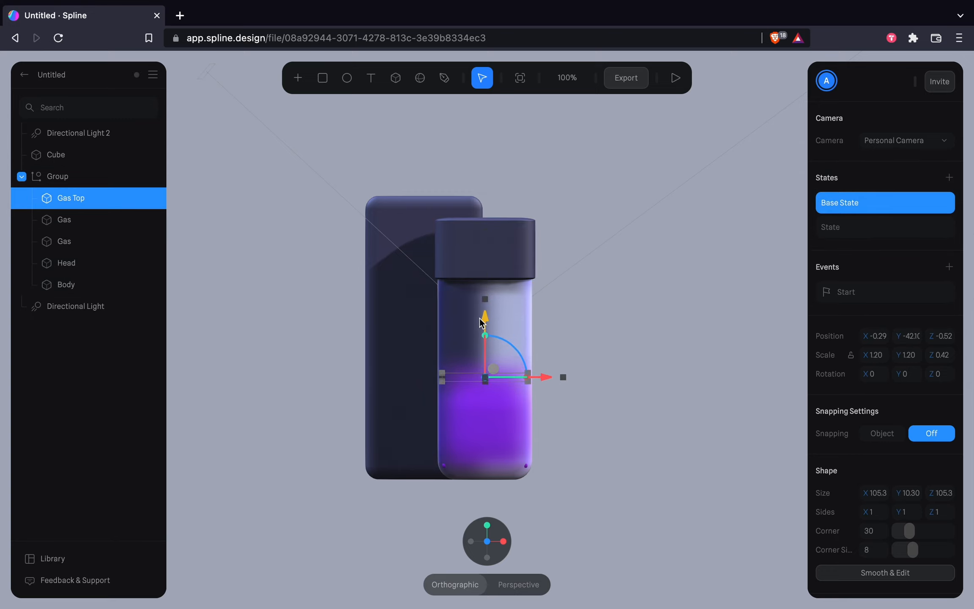
{"action": "left_click", "coordinate": [681, 78]}
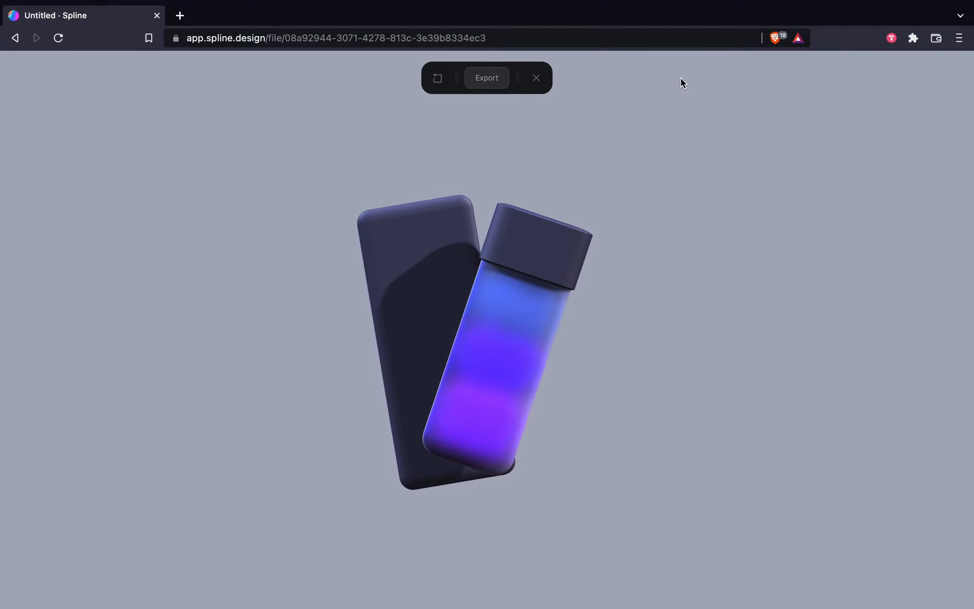
{"action": "left_click", "coordinate": [535, 83]}
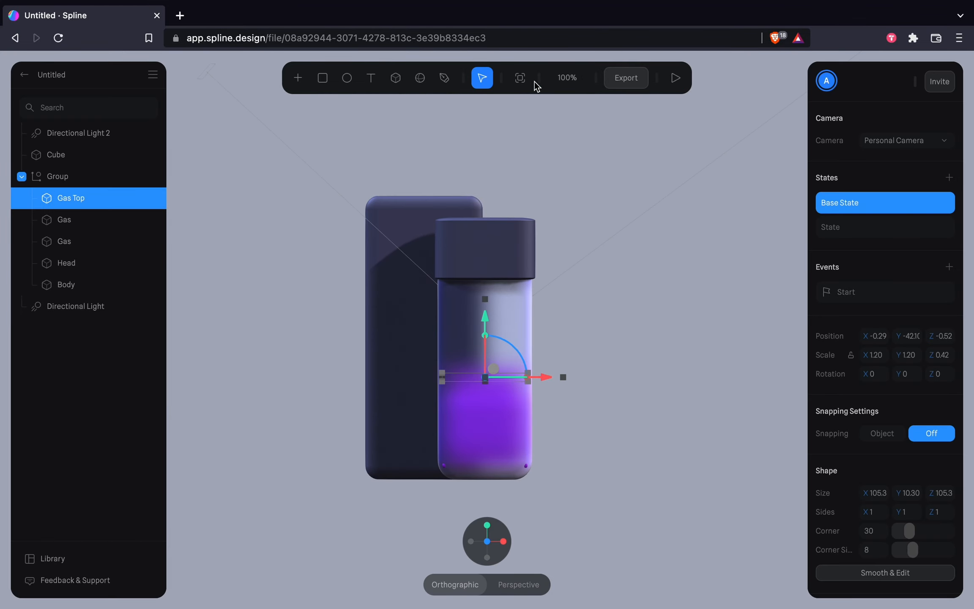
- Shift the lower Gas copy's base state along Z to about -2.38 so it sits inside the bottle, and preview the scene
{"action": "left_click", "coordinate": [606, 386]}
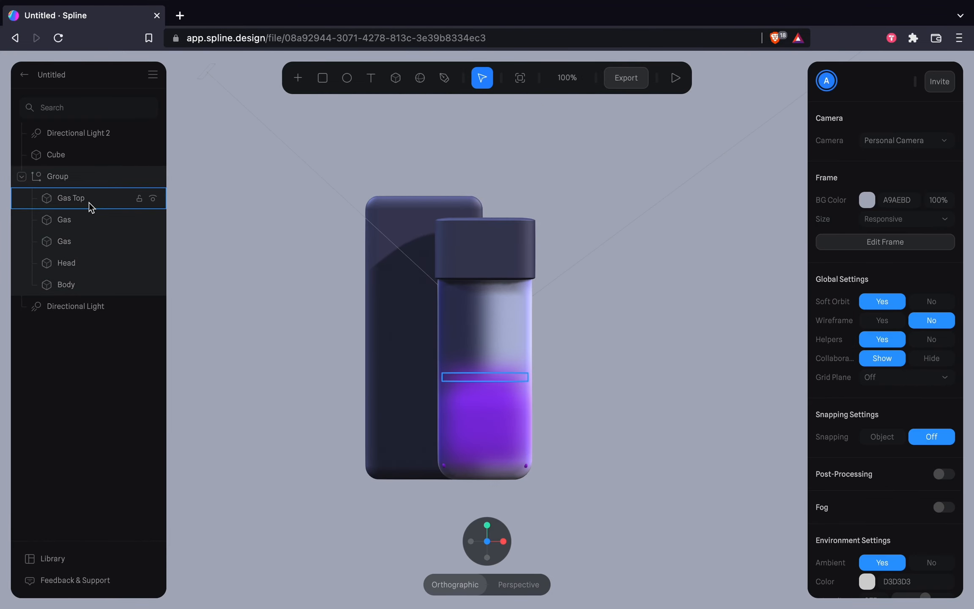
{"action": "left_click", "coordinate": [76, 221]}
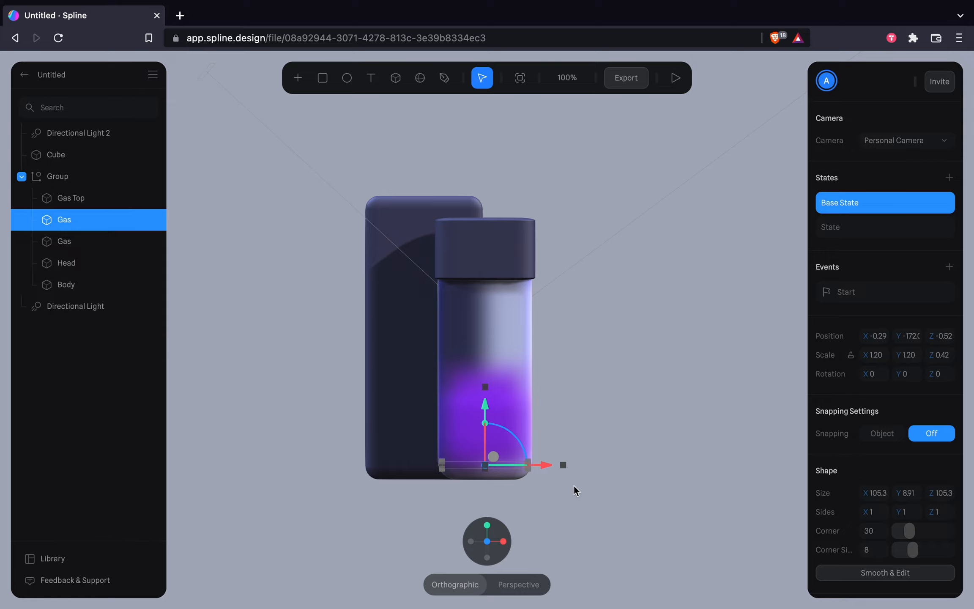
{"action": "scroll", "coordinate": [574, 486], "scroll_direction": "up", "scroll_amount": 5}
{"action": "scroll", "coordinate": [574, 485], "scroll_direction": "down", "scroll_amount": 2}
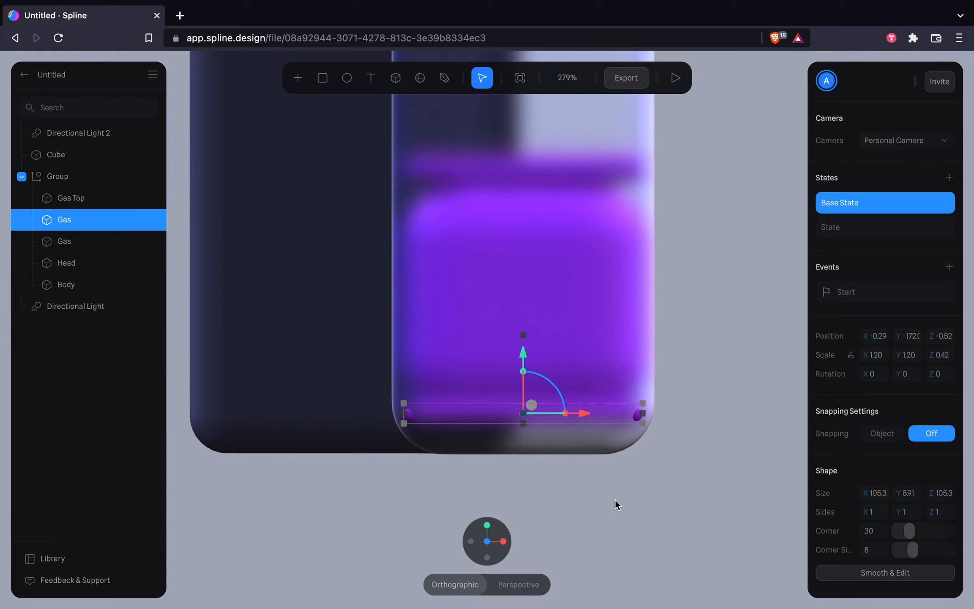
{"action": "left_click", "coordinate": [615, 501]}
{"action": "left_click", "coordinate": [75, 197]}
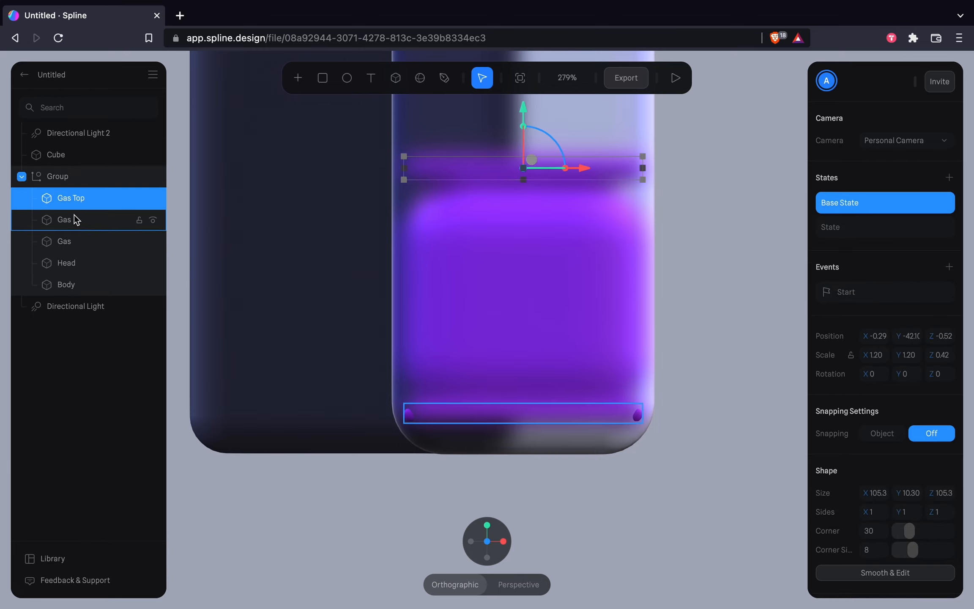
{"action": "left_click", "coordinate": [76, 220]}
{"action": "left_click_drag", "start_coordinate": [632, 467], "coordinate": [602, 484]}
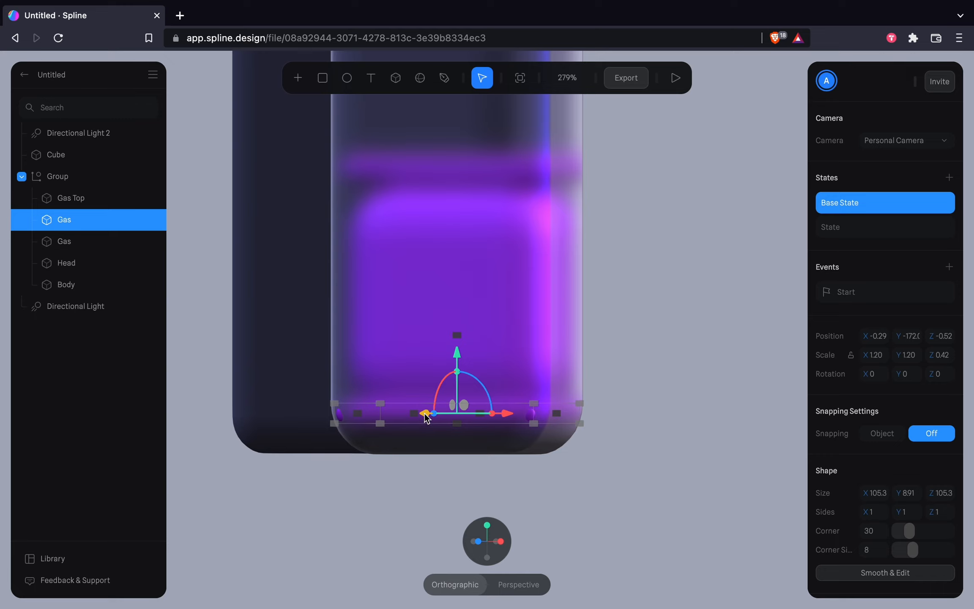
{"action": "left_click_drag", "start_coordinate": [427, 417], "coordinate": [429, 416]}
{"action": "left_click", "coordinate": [447, 547]}
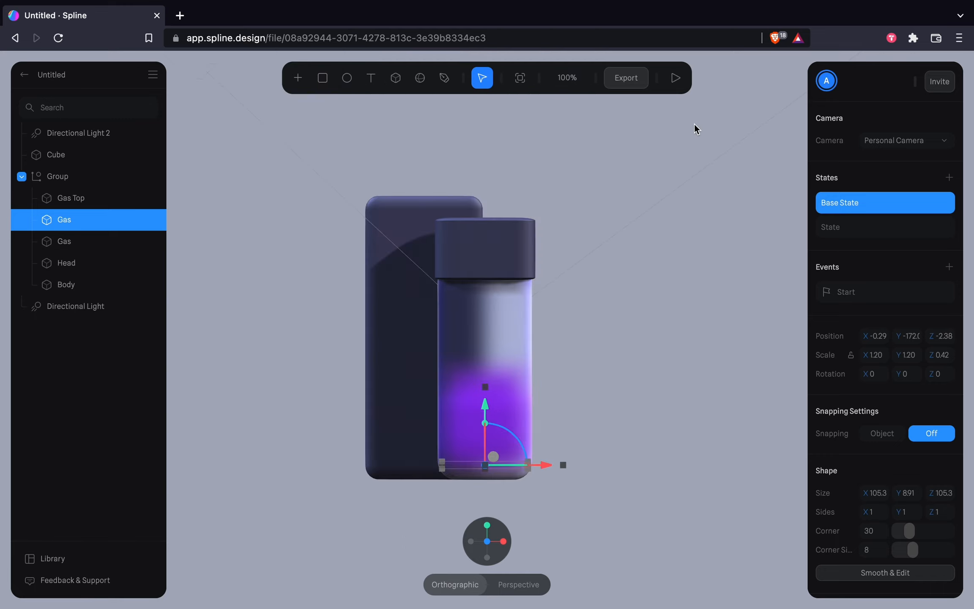
{"action": "left_click", "coordinate": [675, 77]}
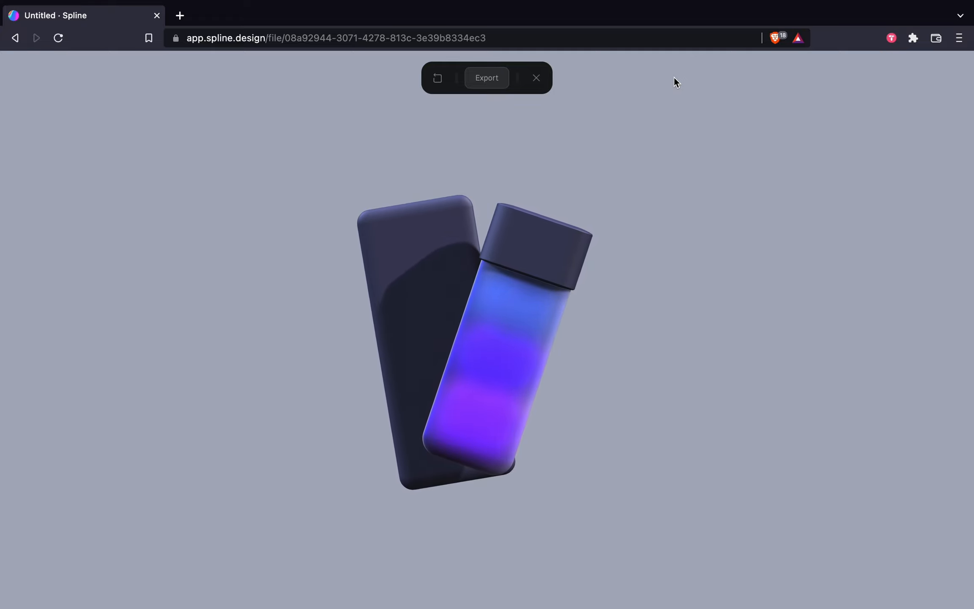
{"action": "left_click", "coordinate": [536, 78]}
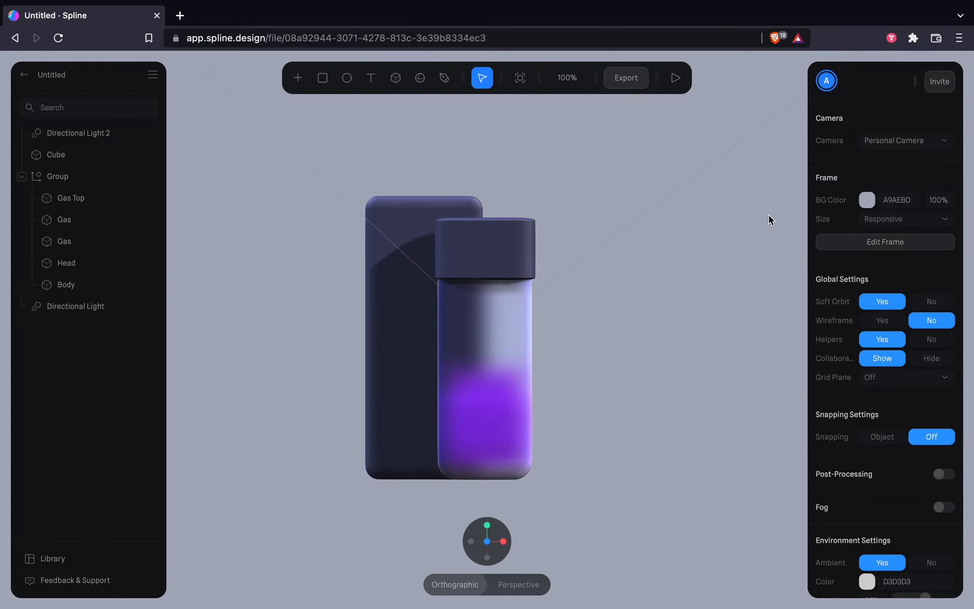
- Show both Gas layers and Gas Top in their second states
{"action": "left_click", "coordinate": [86, 217]}
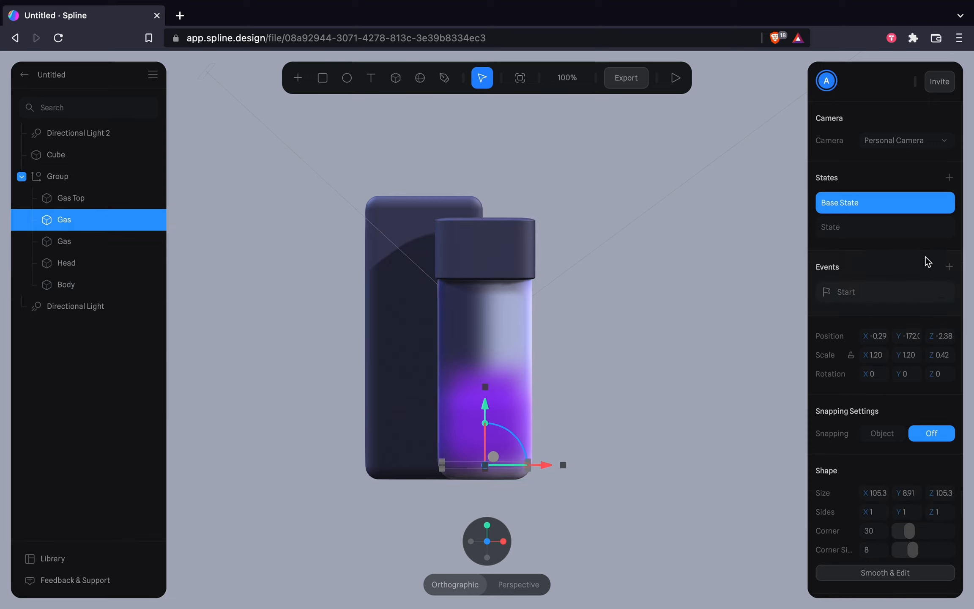
{"action": "left_click", "coordinate": [909, 226]}
{"action": "left_click", "coordinate": [71, 241]}
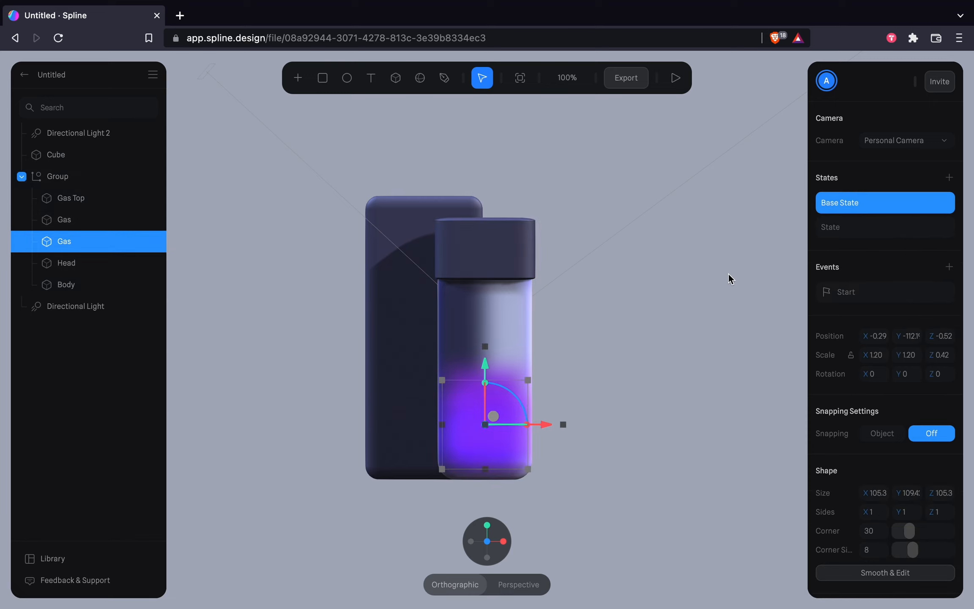
{"action": "left_click", "coordinate": [827, 228]}
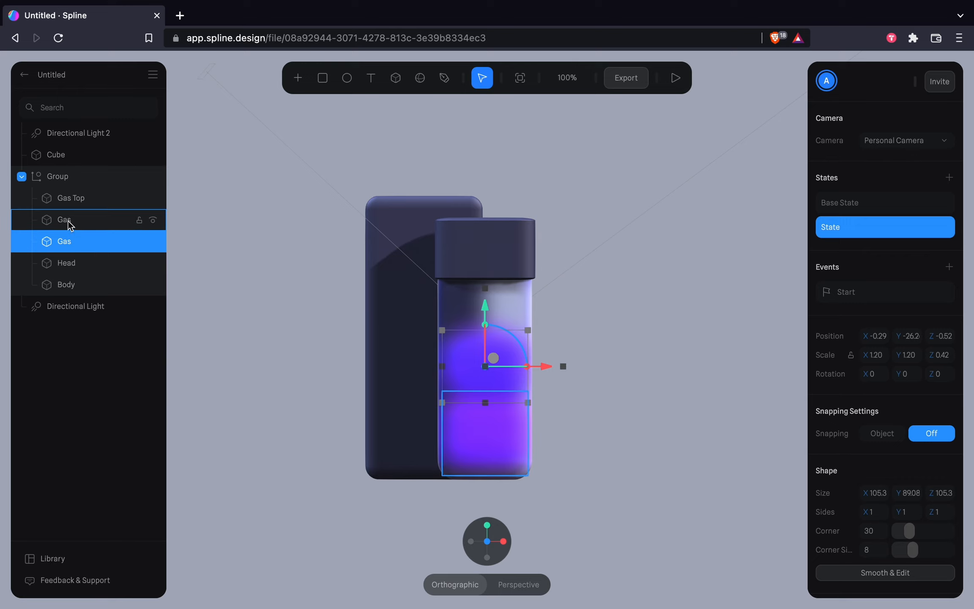
{"action": "left_click", "coordinate": [72, 199]}
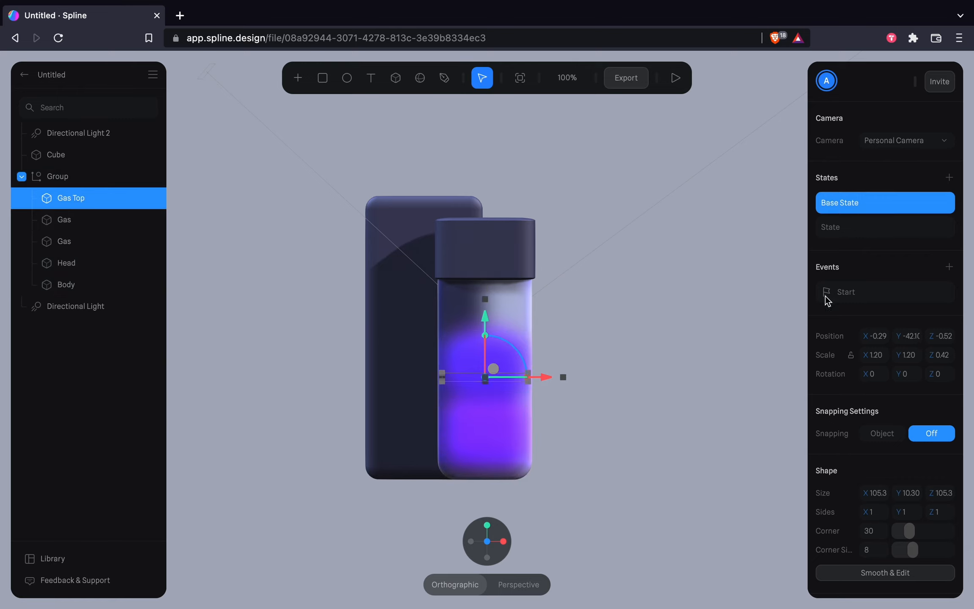
{"action": "left_click", "coordinate": [877, 231]}
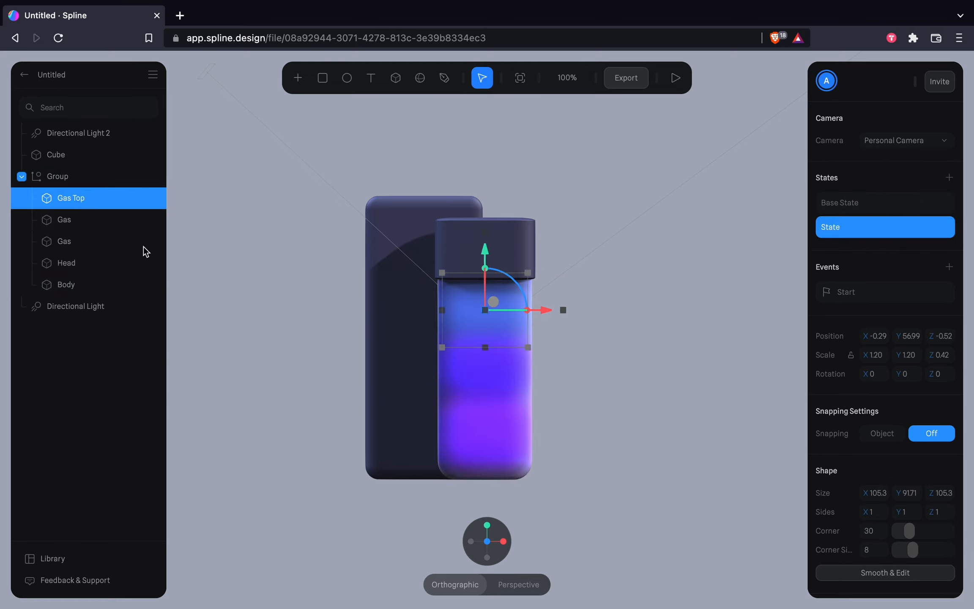
- Stretch the second states of the lower Gas upward to about 126 high and Gas Top downward to about 118 high, and preview the scene
{"action": "left_click", "coordinate": [59, 222]}
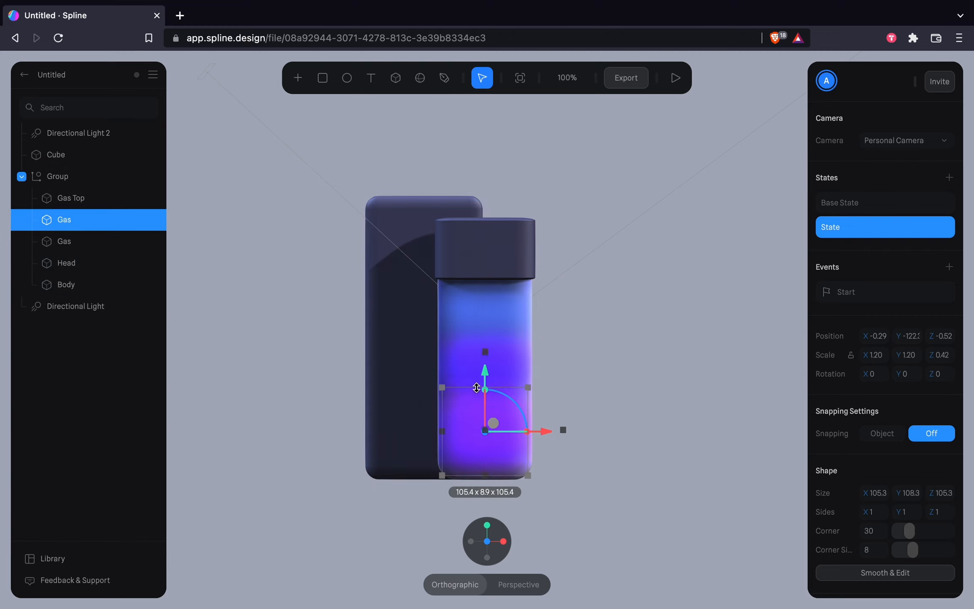
{"action": "left_click_drag", "start_coordinate": [476, 388], "coordinate": [478, 376]}
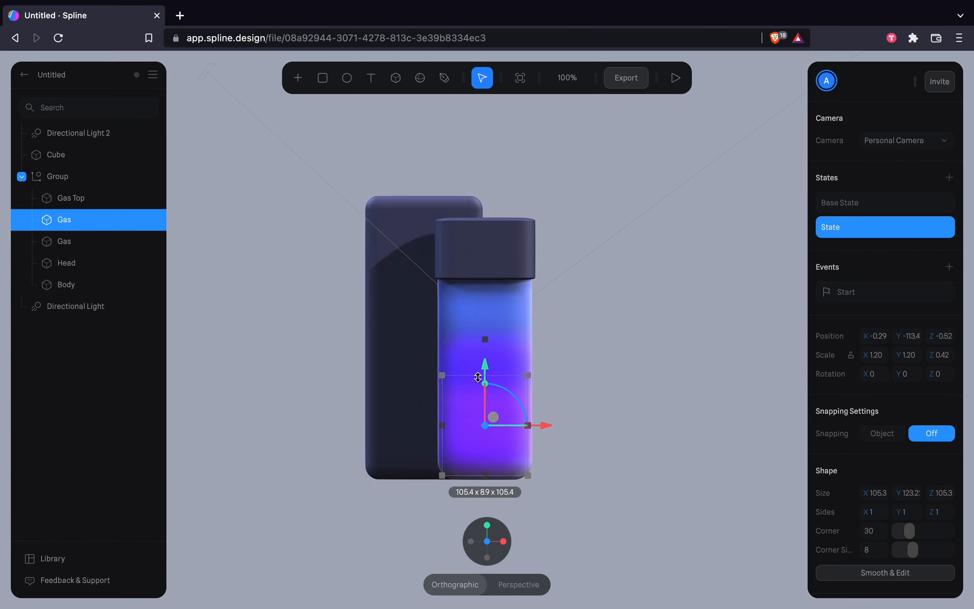
{"action": "left_click", "coordinate": [74, 199]}
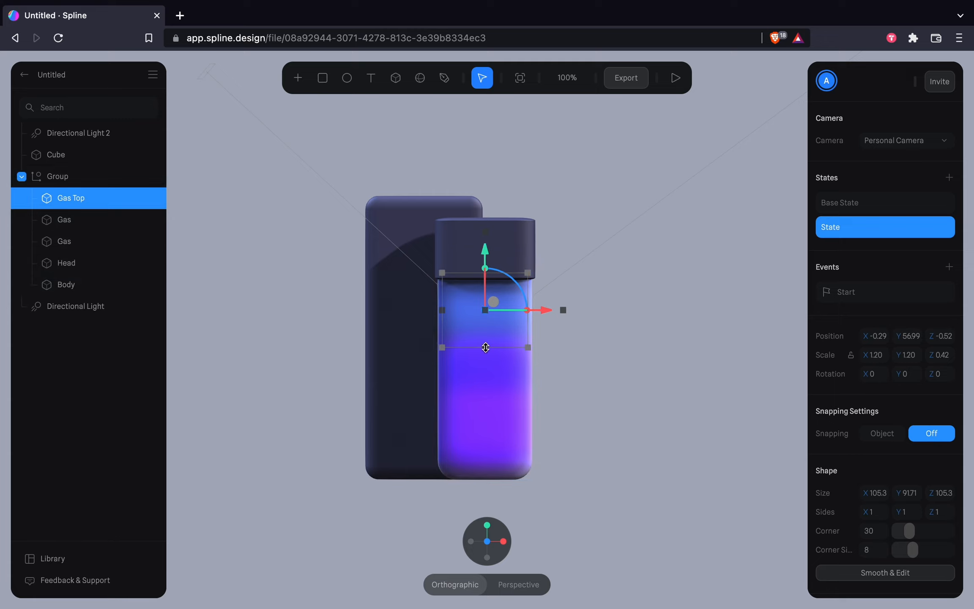
{"action": "left_click_drag", "start_coordinate": [485, 347], "coordinate": [485, 371]}
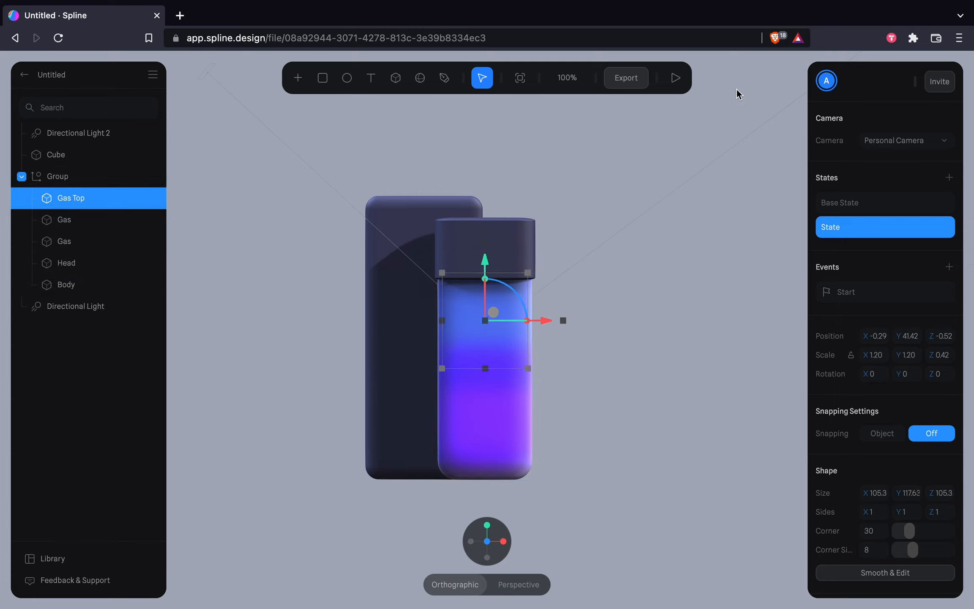
{"action": "left_click", "coordinate": [676, 78]}
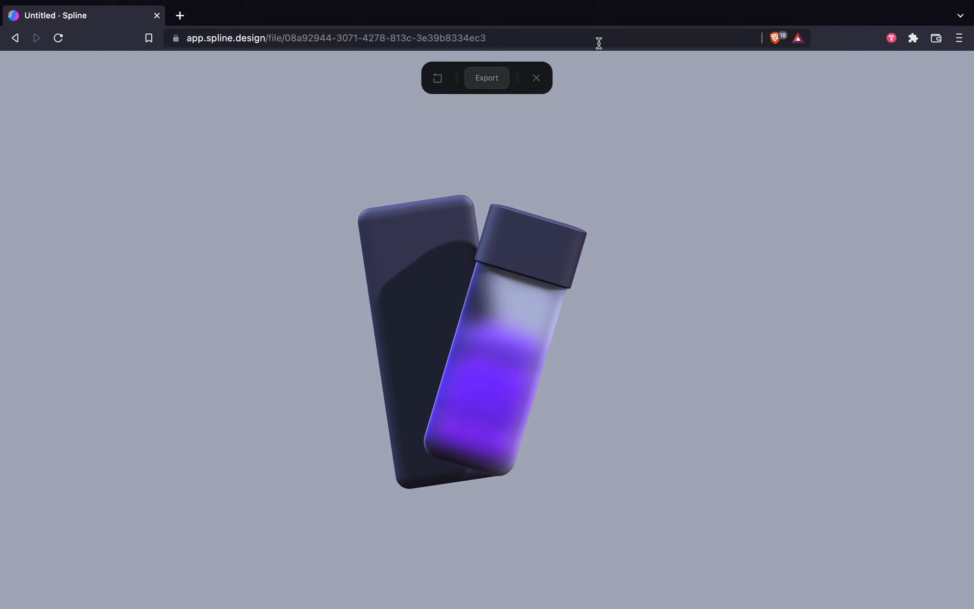
{"action": "left_click", "coordinate": [536, 78]}
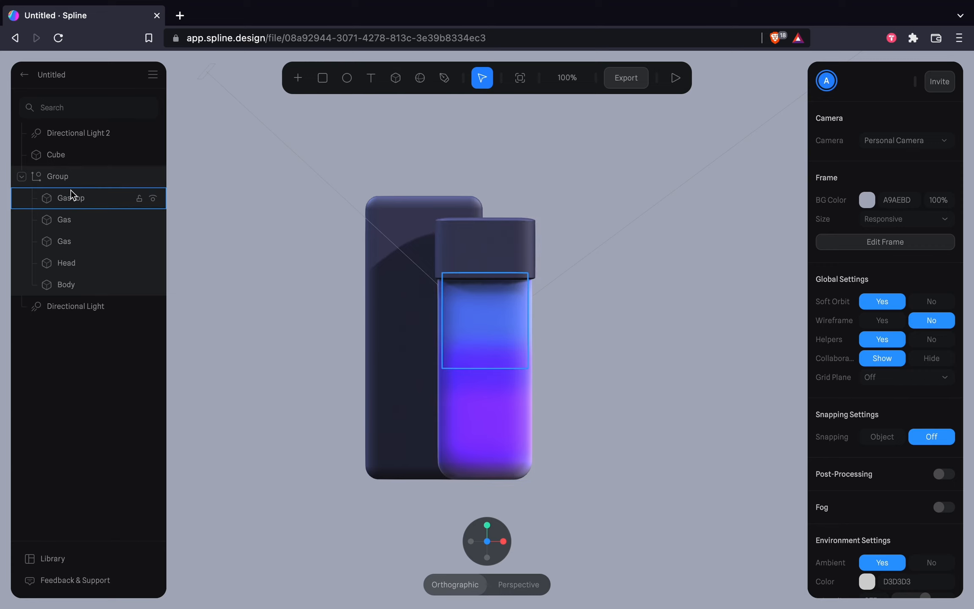
- Rename the middle gas layer as Gas Mid
{"action": "left_click", "coordinate": [78, 202]}
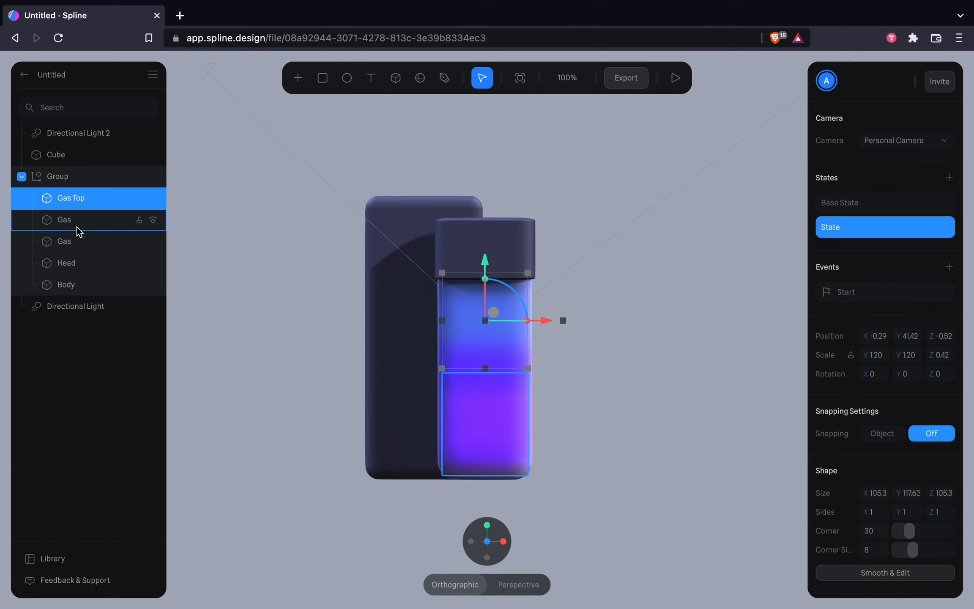
{"action": "left_click", "coordinate": [77, 227]}
{"action": "double_click", "coordinate": [73, 238]}
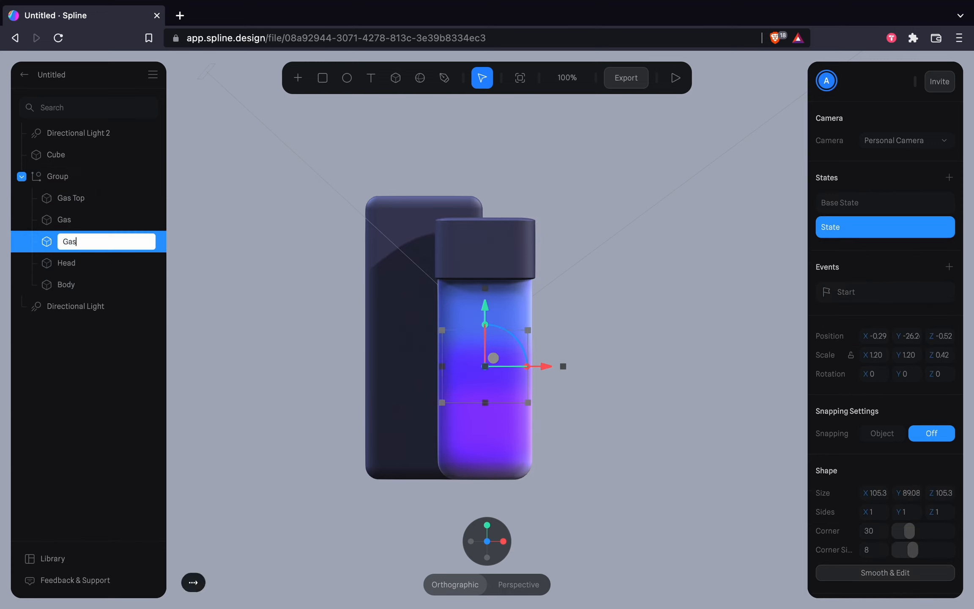
{"action": "type", "text": "MID"}
{"action": "key", "text": "BackSpace"}
{"action": "key", "text": "BackSpace"}
{"action": "type", "text": "id"}
{"action": "key", "text": "Return"}
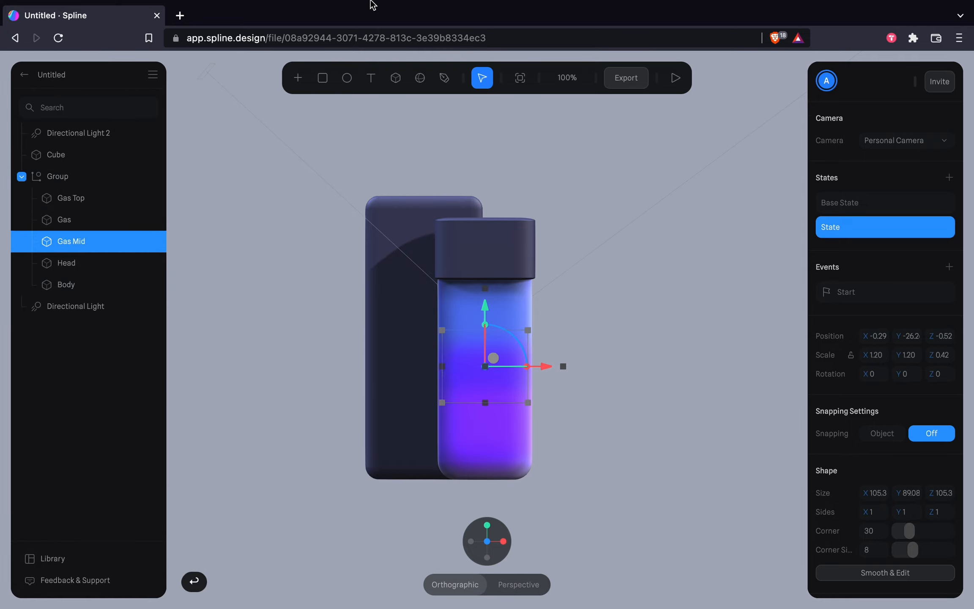
- Rename the lowest gas layer as Gas Bottom and reorder it below Gas Mid in the group
{"action": "double_click", "coordinate": [80, 220]}
{"action": "type", "text": "Bot"}
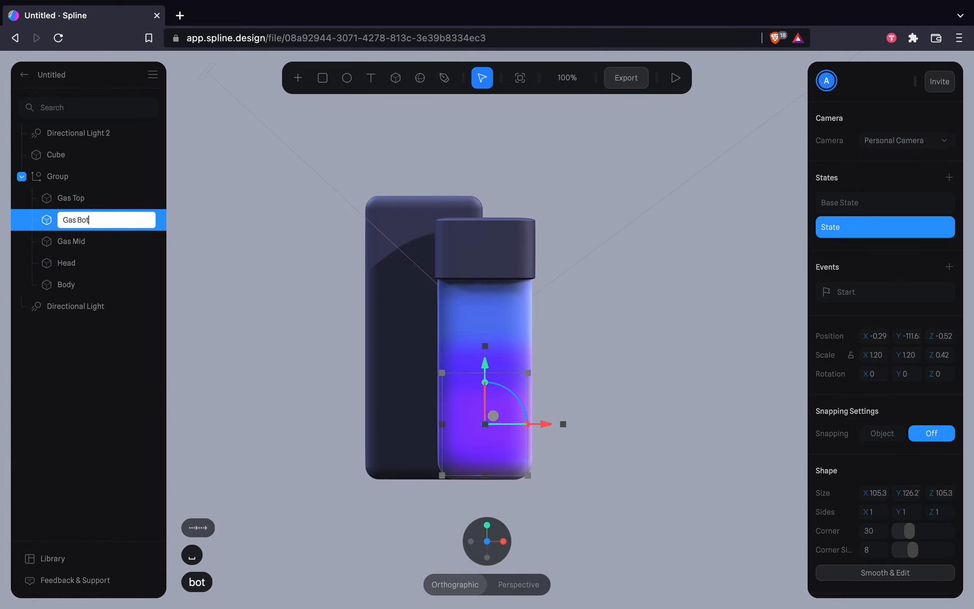
{"action": "type", "text": "tom"}
{"action": "key", "text": "Return"}
{"action": "left_click_drag", "start_coordinate": [59, 228], "coordinate": [59, 254]}
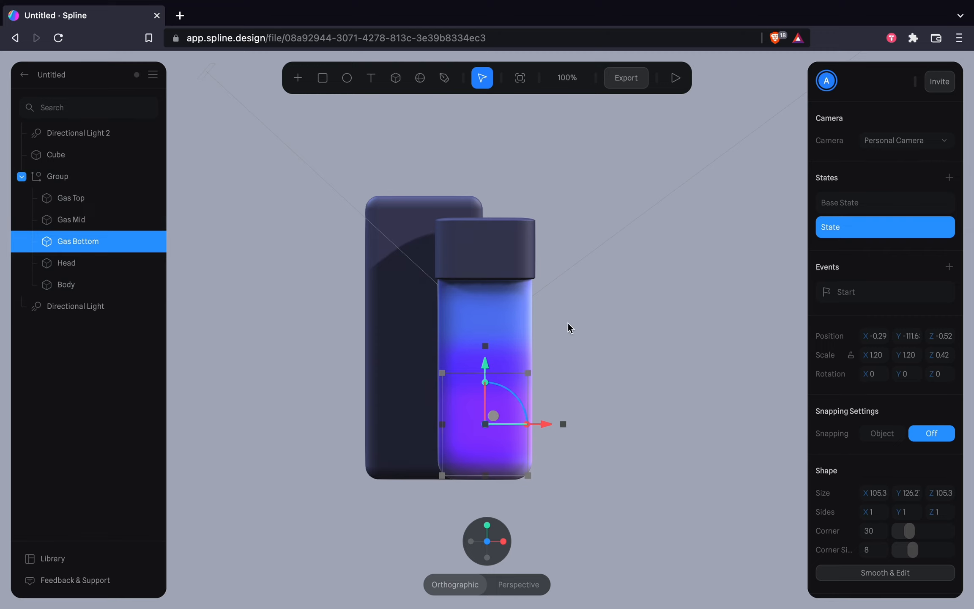
- Change the Head's material colour to a dark slate blue, RGB(45,47,67)
{"action": "left_click", "coordinate": [562, 293]}
{"action": "left_click", "coordinate": [496, 233]}
{"action": "left_click", "coordinate": [496, 232]}
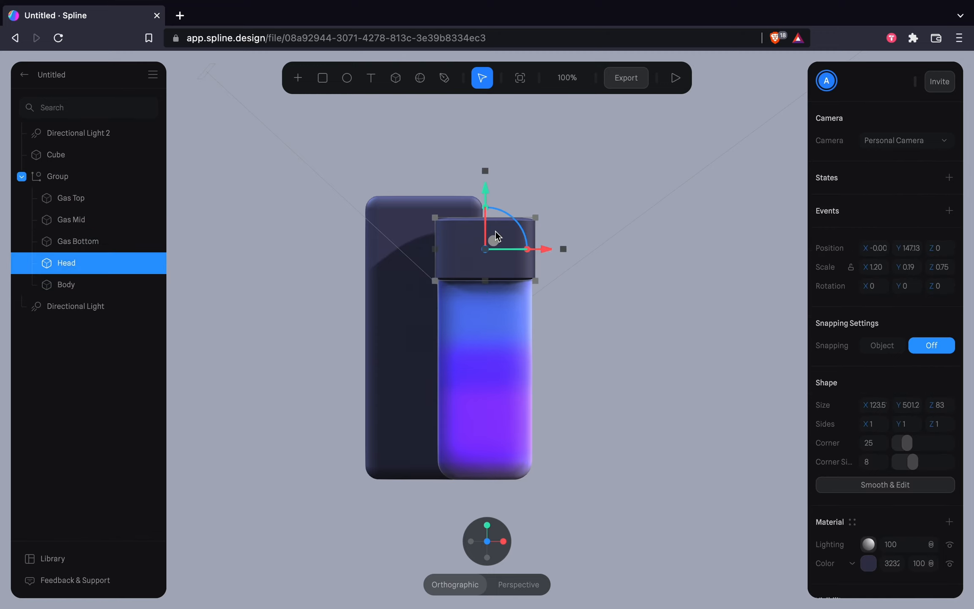
{"action": "scroll", "coordinate": [904, 531], "scroll_direction": "down", "scroll_amount": 1}
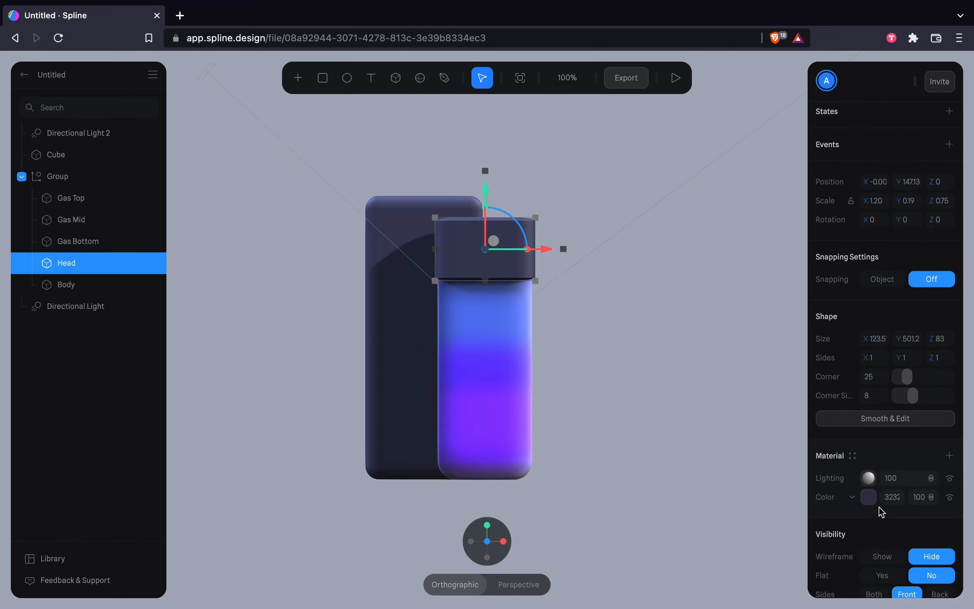
{"action": "left_click", "coordinate": [870, 500]}
{"action": "scroll", "coordinate": [870, 500], "scroll_direction": "down", "scroll_amount": 3}
{"action": "left_click_drag", "start_coordinate": [859, 486], "coordinate": [900, 463]}
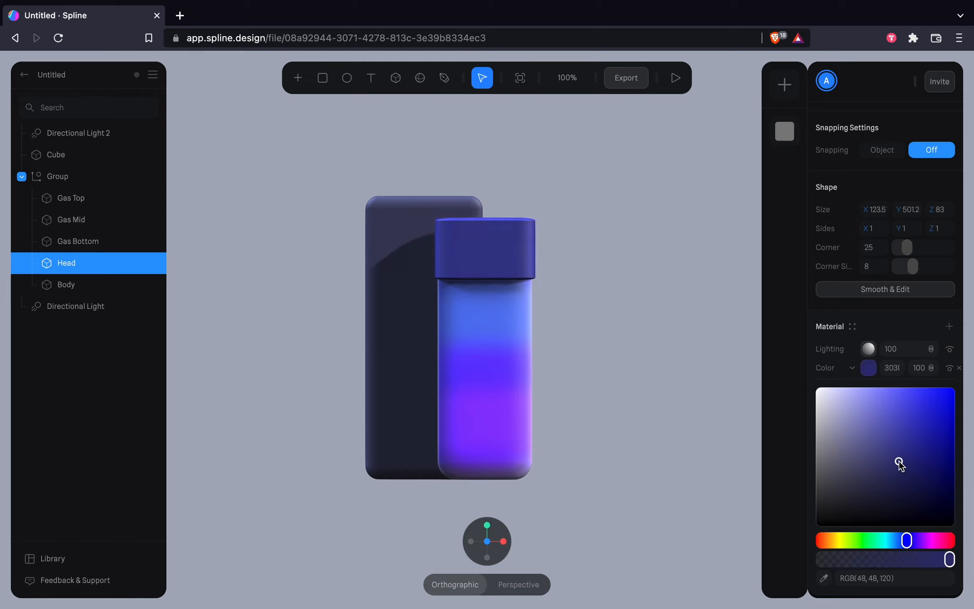
{"action": "mouse_move", "coordinate": [905, 540]}
{"action": "left_mouse_down"}
{"action": "mouse_move", "coordinate": [824, 542]}
{"action": "mouse_move", "coordinate": [915, 542]}
{"action": "mouse_move", "coordinate": [903, 542]}
{"action": "left_mouse_up"}
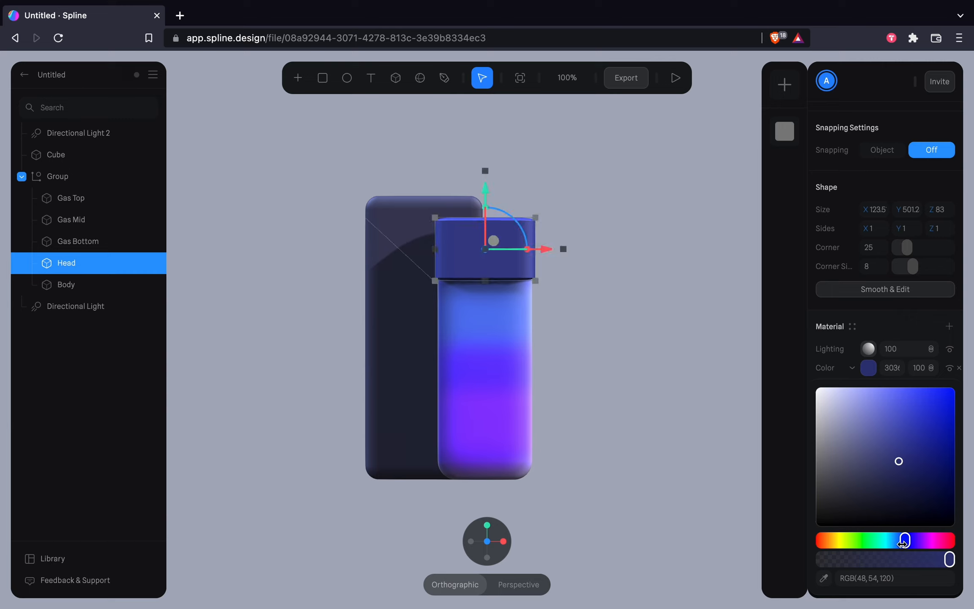
{"action": "left_click", "coordinate": [880, 485]}
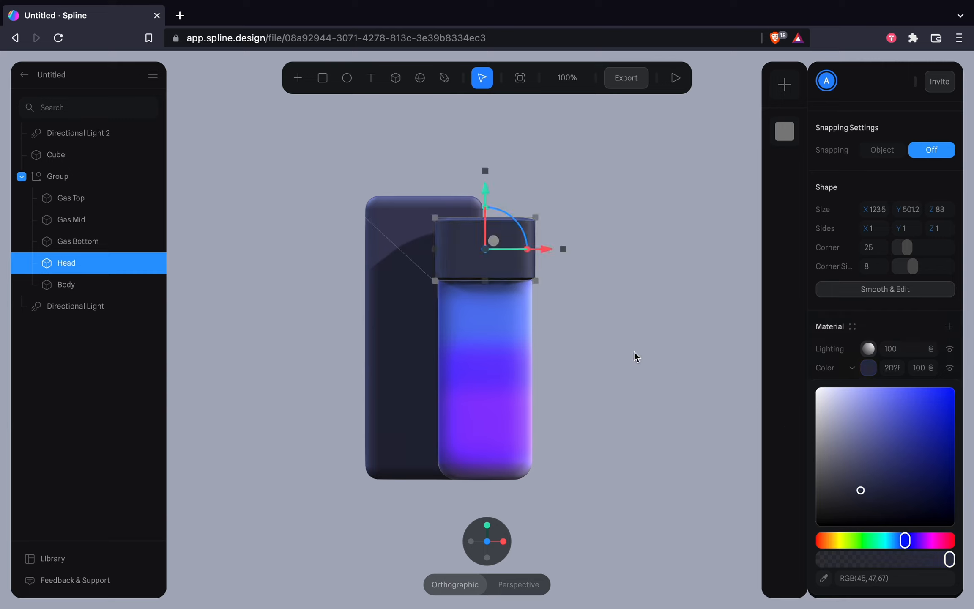
- Slightly reduce the bottle Head's depth along Z in a side view, and return to the front view
{"action": "left_click_drag", "start_coordinate": [634, 351], "coordinate": [452, 272]}
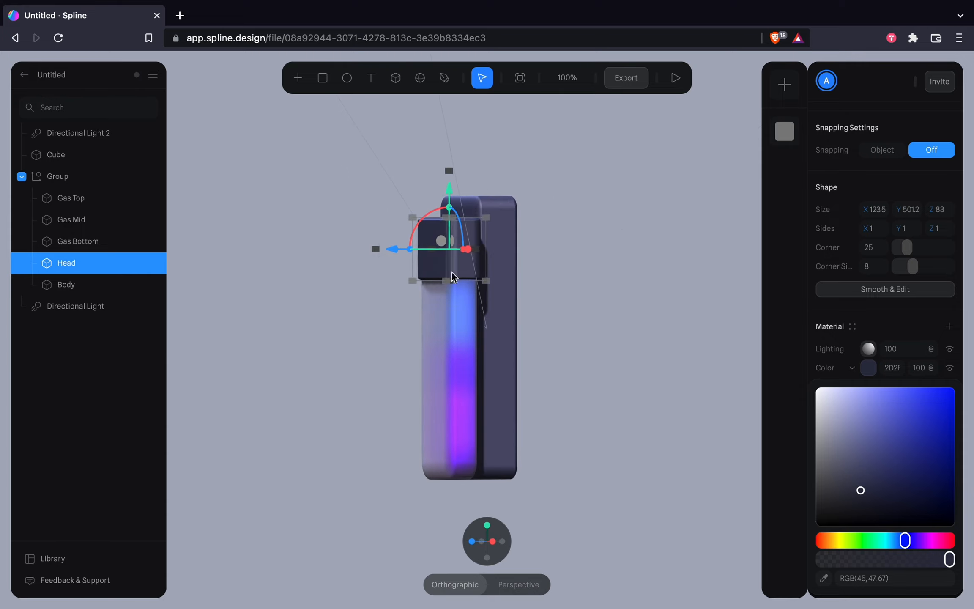
{"action": "left_click_drag", "start_coordinate": [401, 247], "coordinate": [416, 252]}
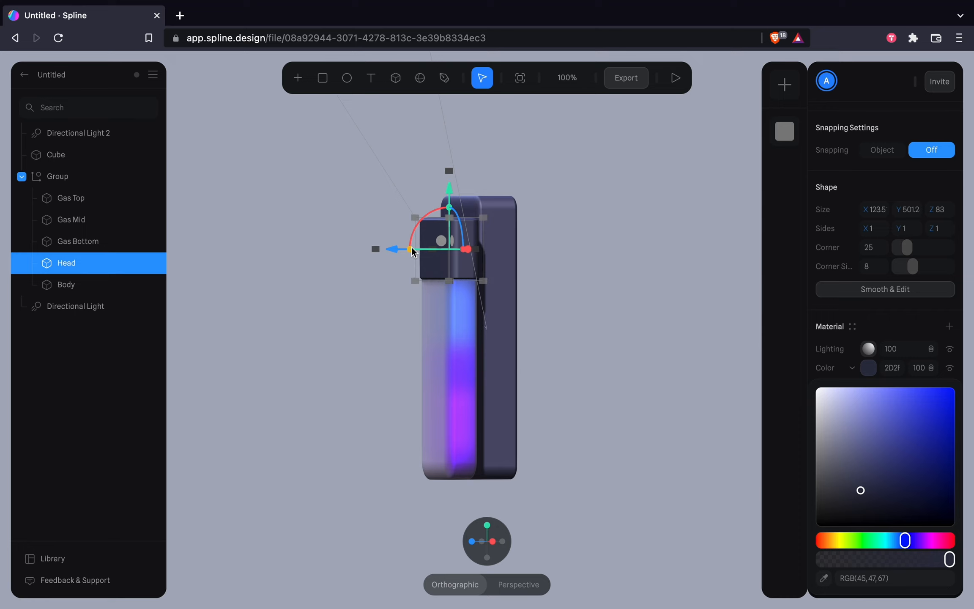
{"action": "left_click", "coordinate": [440, 546]}
{"action": "left_click", "coordinate": [562, 463]}
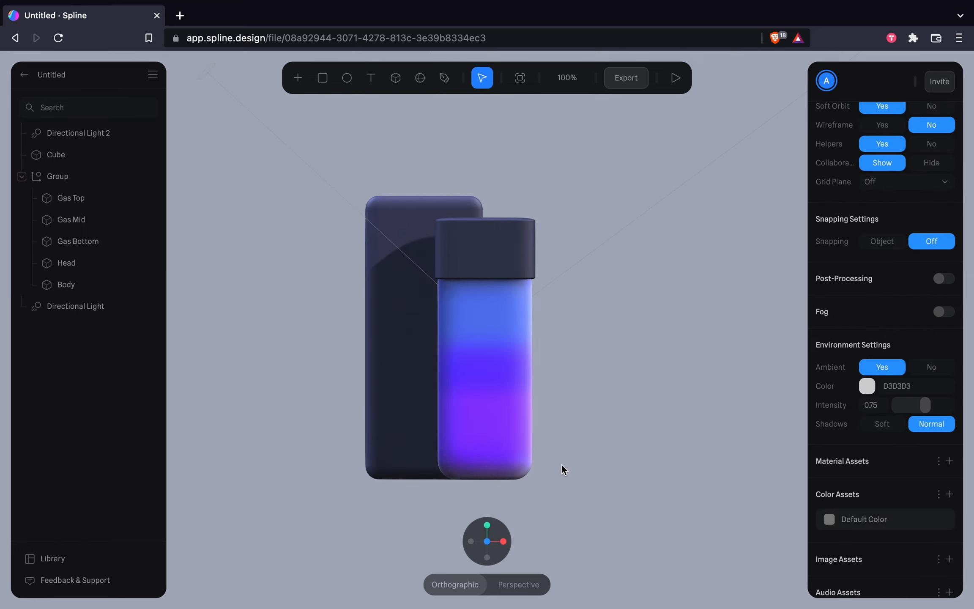
- Change the Cube's material colour to a muted grey-violet, RGB(71,71,101)
{"action": "left_click", "coordinate": [383, 360]}
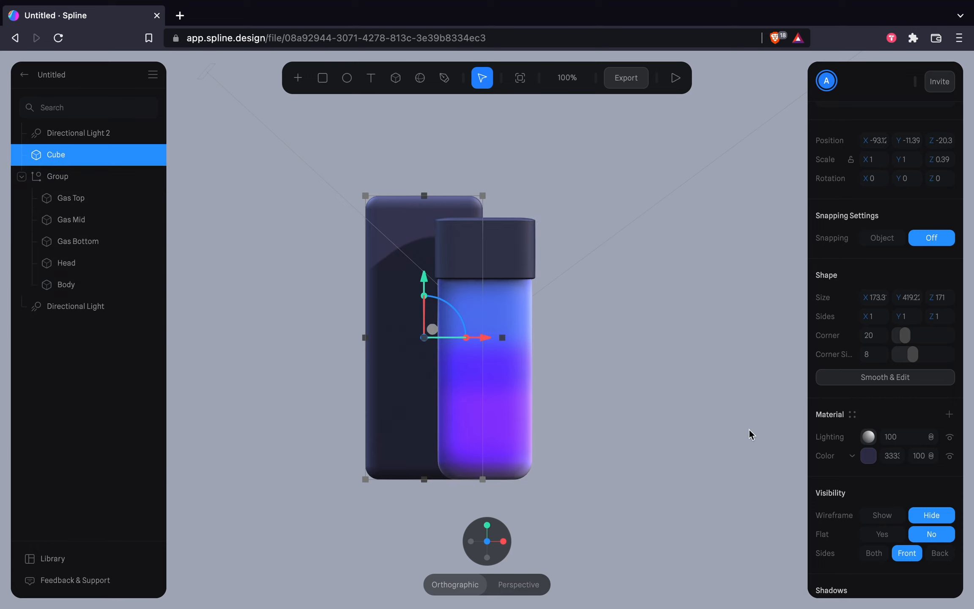
{"action": "left_click", "coordinate": [870, 455]}
{"action": "scroll", "coordinate": [859, 431], "scroll_direction": "down", "scroll_amount": 3}
{"action": "left_click_drag", "start_coordinate": [846, 412], "coordinate": [881, 445]}
{"action": "key", "text": "super+z"}
{"action": "key", "text": "super+z"}
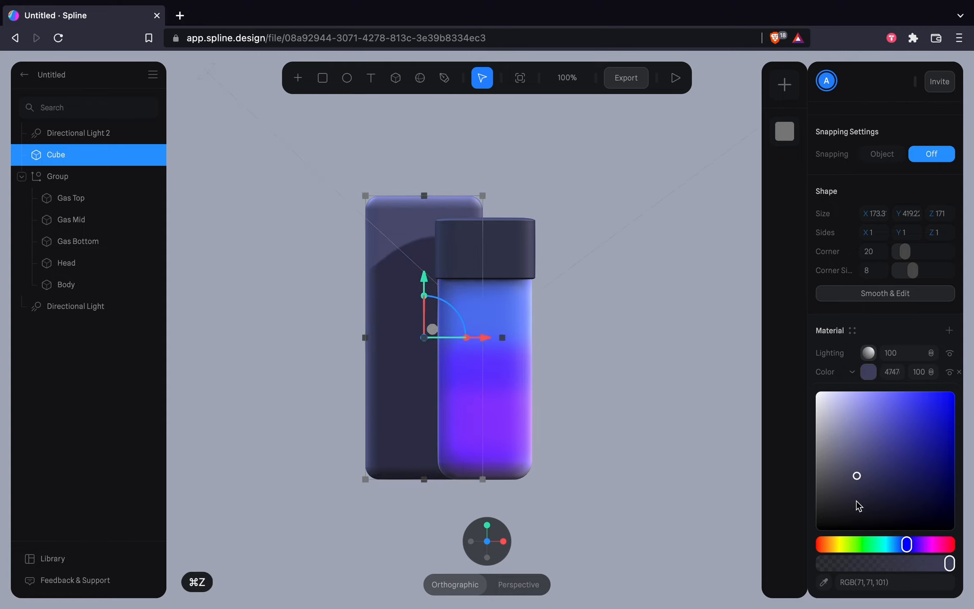
- Try dark blue, pink and finally violet RGB(94,34,255) as the Cube's material colour, and preview the scene
{"action": "left_click_drag", "start_coordinate": [857, 500], "coordinate": [878, 505]}
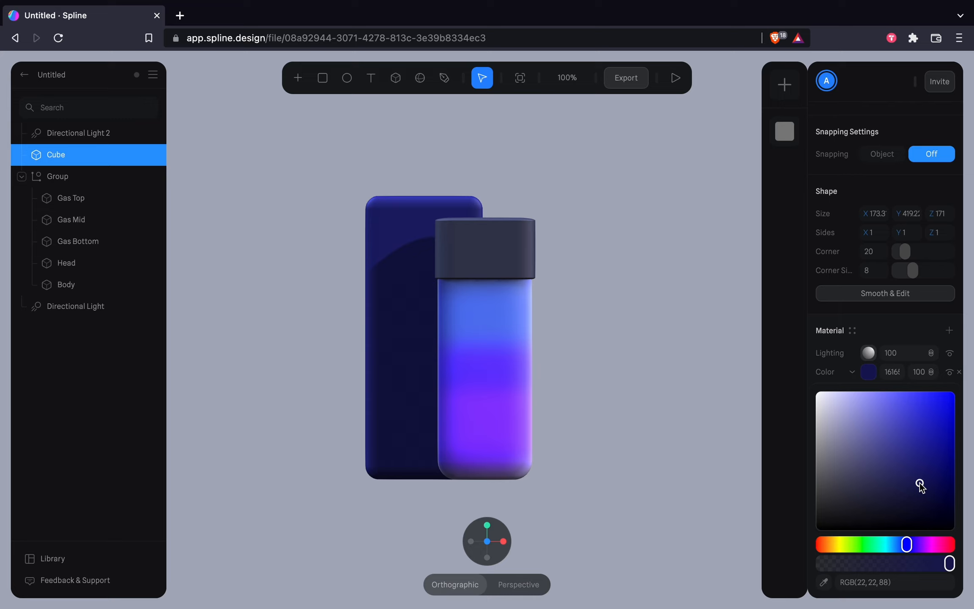
{"action": "left_click_drag", "start_coordinate": [907, 545], "coordinate": [940, 547]}
{"action": "left_click_drag", "start_coordinate": [939, 406], "coordinate": [937, 383]}
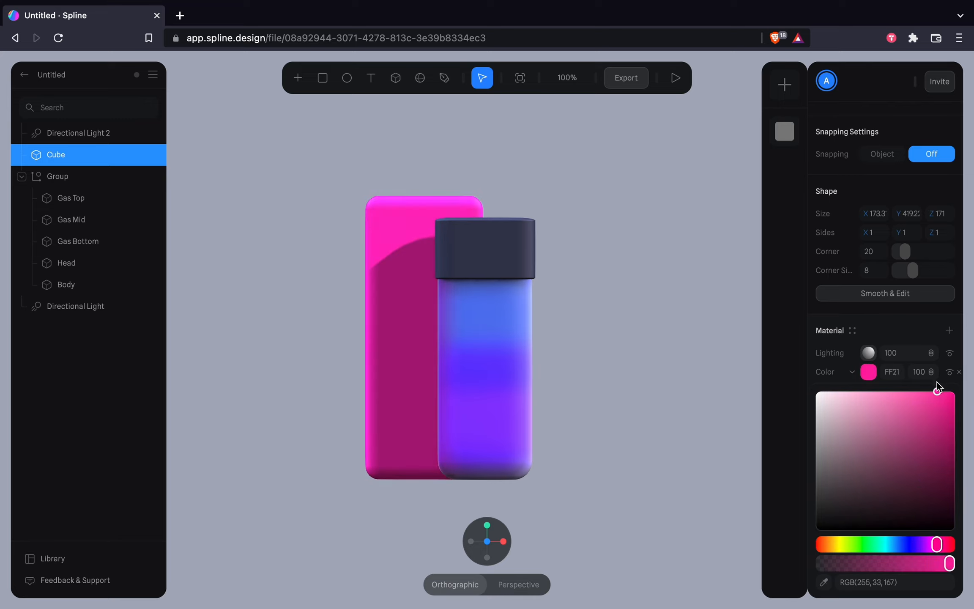
{"action": "mouse_move", "coordinate": [924, 545]}
{"action": "left_mouse_down"}
{"action": "mouse_move", "coordinate": [892, 548]}
{"action": "mouse_move", "coordinate": [921, 549]}
{"action": "mouse_move", "coordinate": [912, 550]}
{"action": "left_mouse_up"}
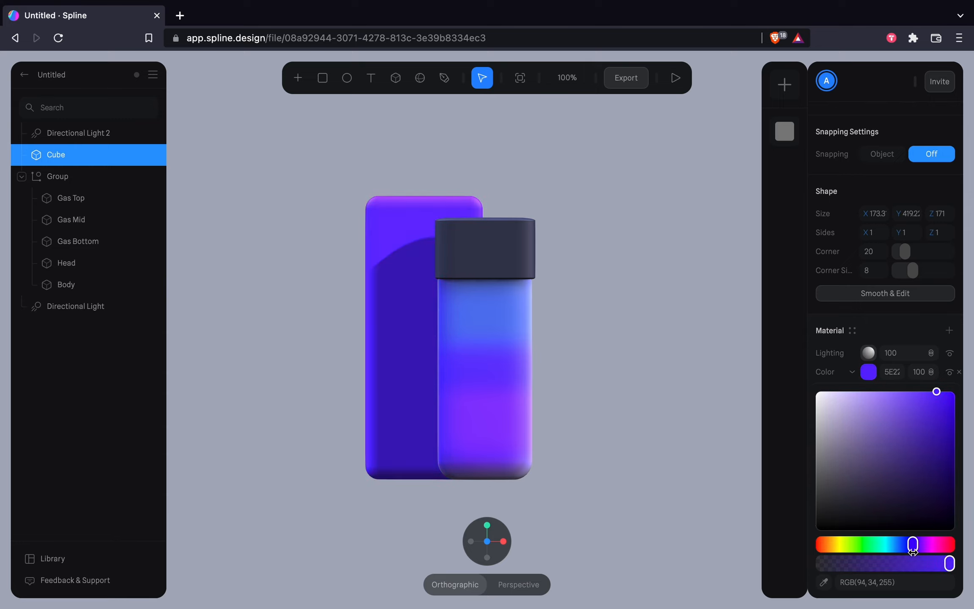
{"action": "left_click", "coordinate": [671, 79]}
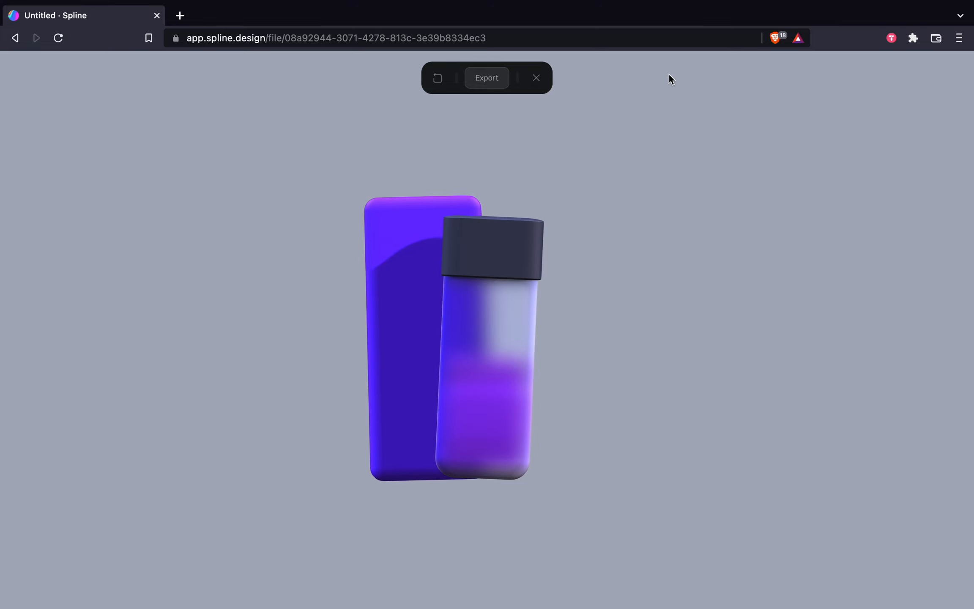
{"action": "left_click", "coordinate": [536, 77]}
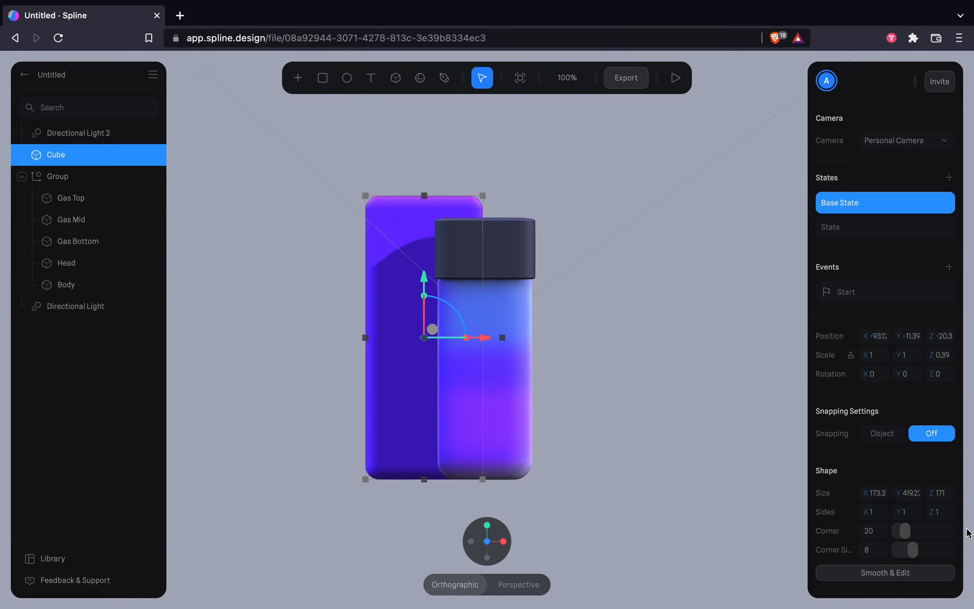
- Undo the Cube's colour trials back to the muted grey-violet
{"action": "key", "text": "super+z"}
{"action": "key", "text": "super+z"}
{"action": "key", "text": "super+z"}
{"action": "key", "text": "super+z"}
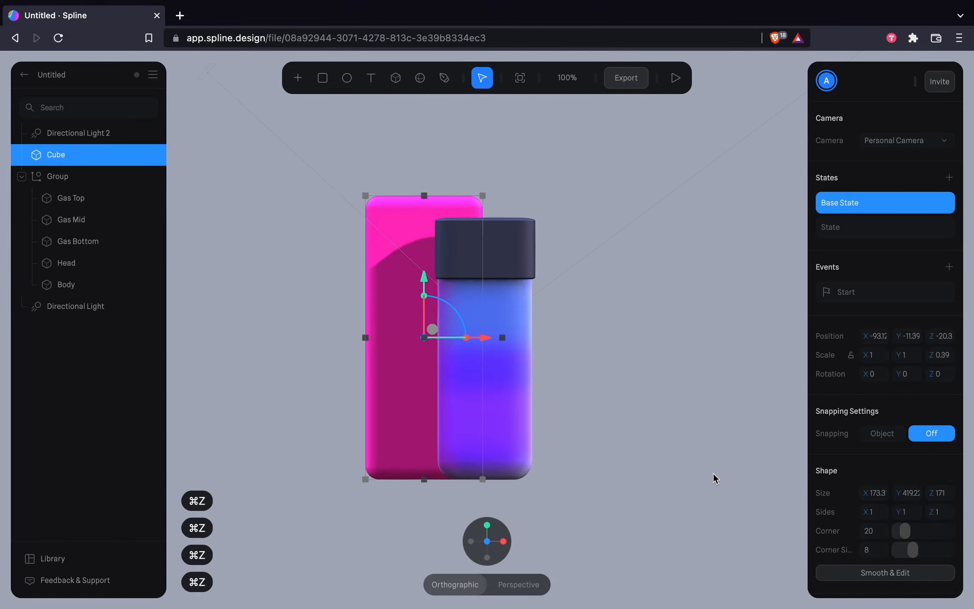
{"action": "key", "text": "super+z"}
{"action": "key", "text": "super+z"}
{"action": "key", "text": "super+z"}
{"action": "key", "text": "super+z"}
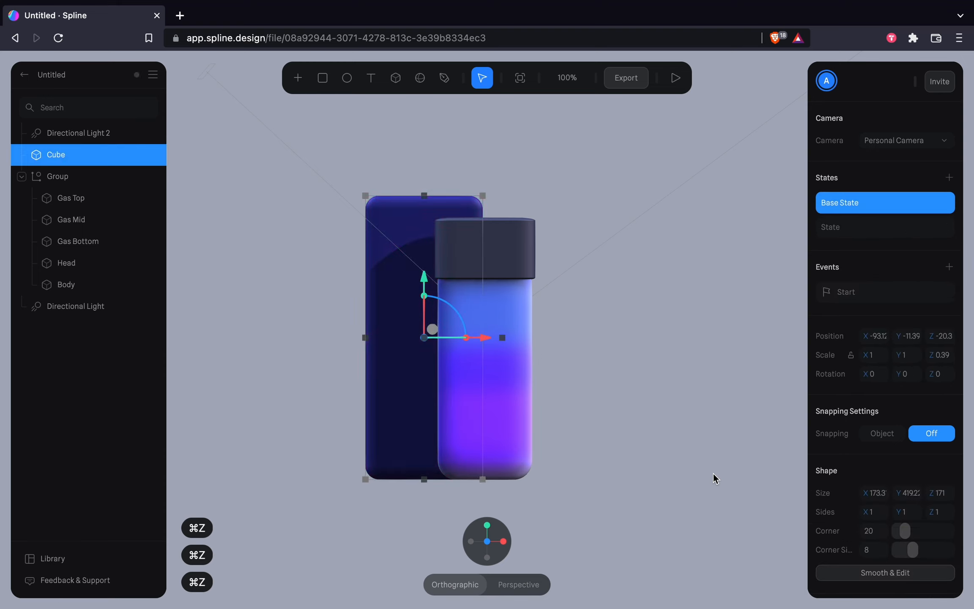
{"action": "key", "text": "super+z"}
{"action": "key", "text": "super+z"}
{"action": "key", "text": "super+z"}
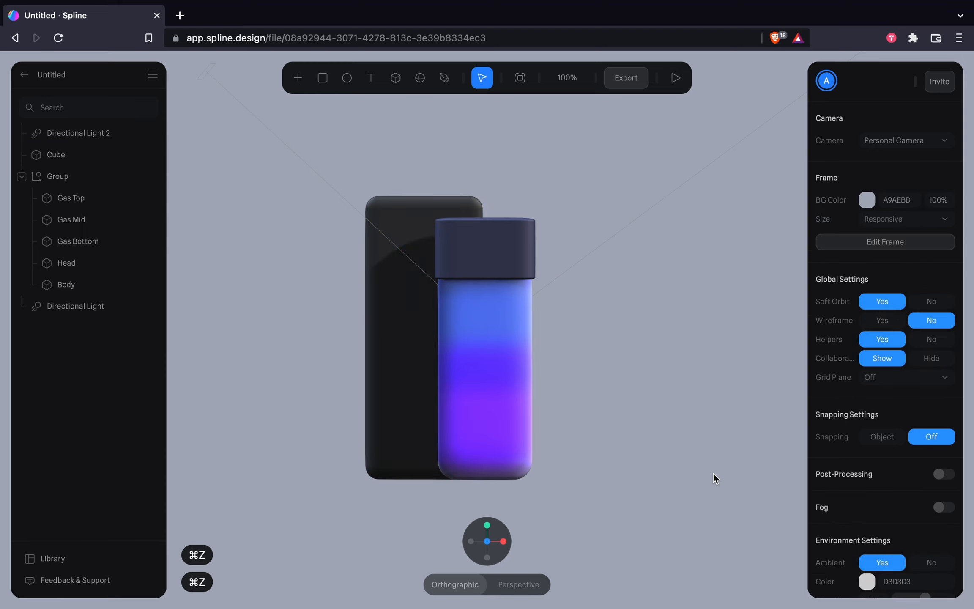
{"action": "key", "text": "super+z"}
{"action": "key", "text": "super+z"}
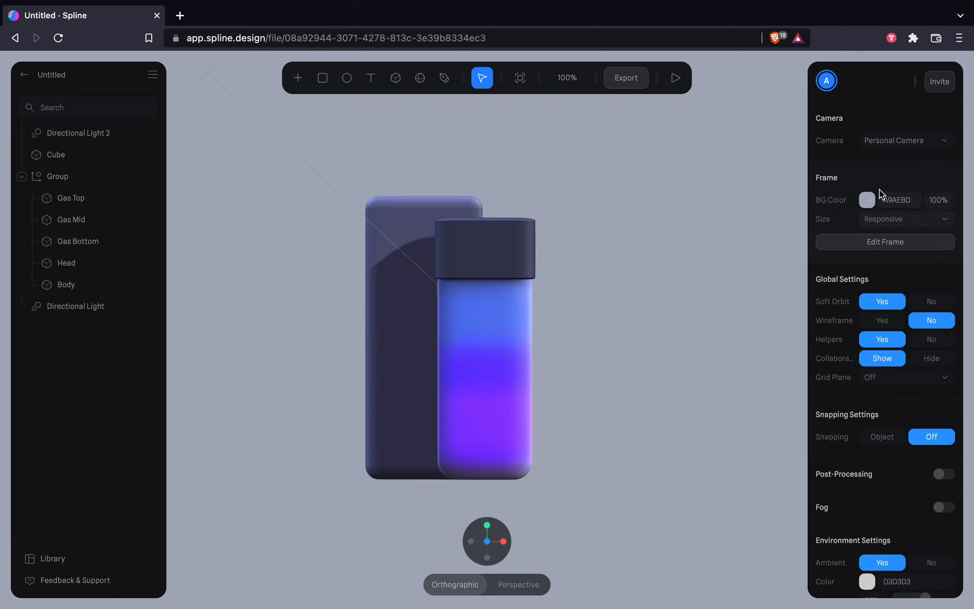
- Change the frame's background colour to a very dark blue-grey, 171920, and preview the scene
{"action": "left_click", "coordinate": [866, 200]}
{"action": "mouse_move", "coordinate": [847, 238]}
{"action": "left_mouse_down"}
{"action": "mouse_move", "coordinate": [835, 337]}
{"action": "mouse_move", "coordinate": [819, 357]}
{"action": "mouse_move", "coordinate": [830, 344]}
{"action": "mouse_move", "coordinate": [852, 346]}
{"action": "left_mouse_up"}
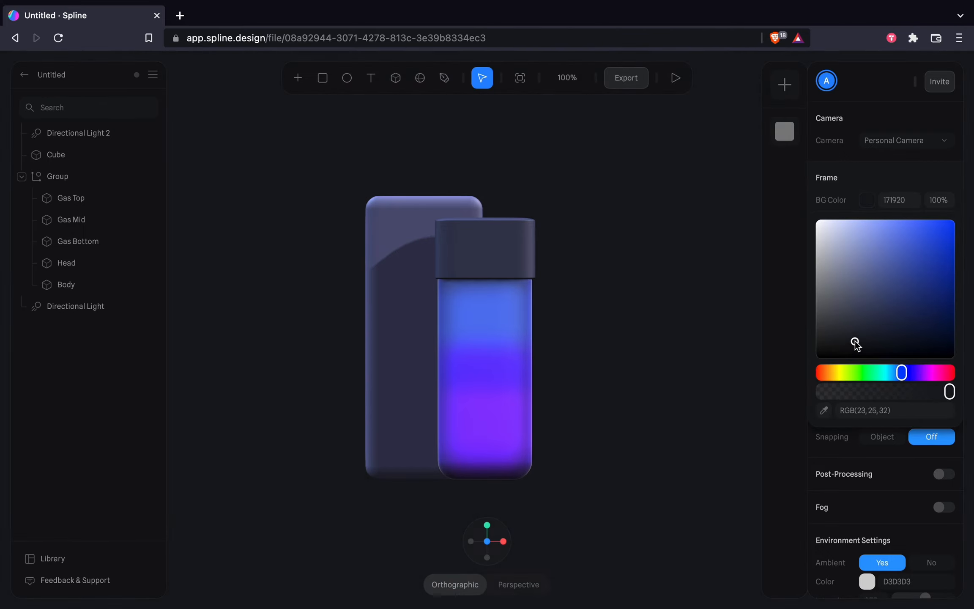
{"action": "left_click", "coordinate": [673, 83]}
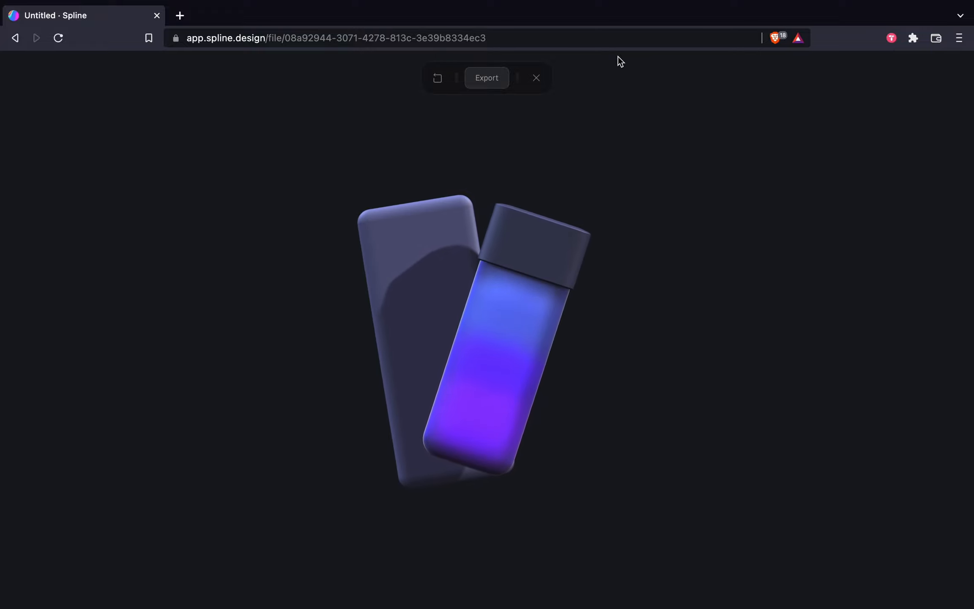
{"action": "left_click", "coordinate": [537, 79]}
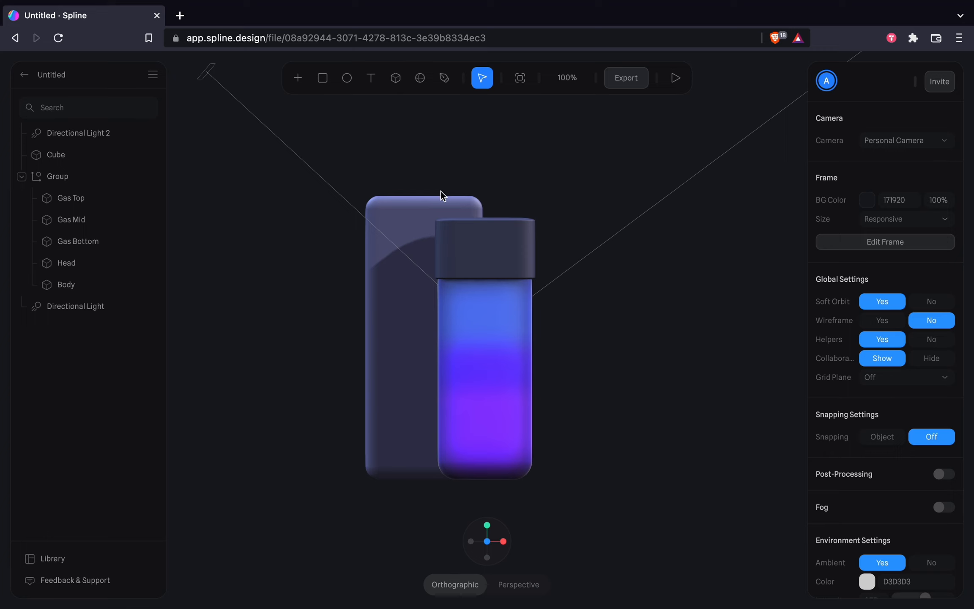
- Lighten the Cube's material colour to a pale grey-violet
{"action": "left_click", "coordinate": [428, 214]}
{"action": "scroll", "coordinate": [863, 381], "scroll_direction": "down", "scroll_amount": 5}
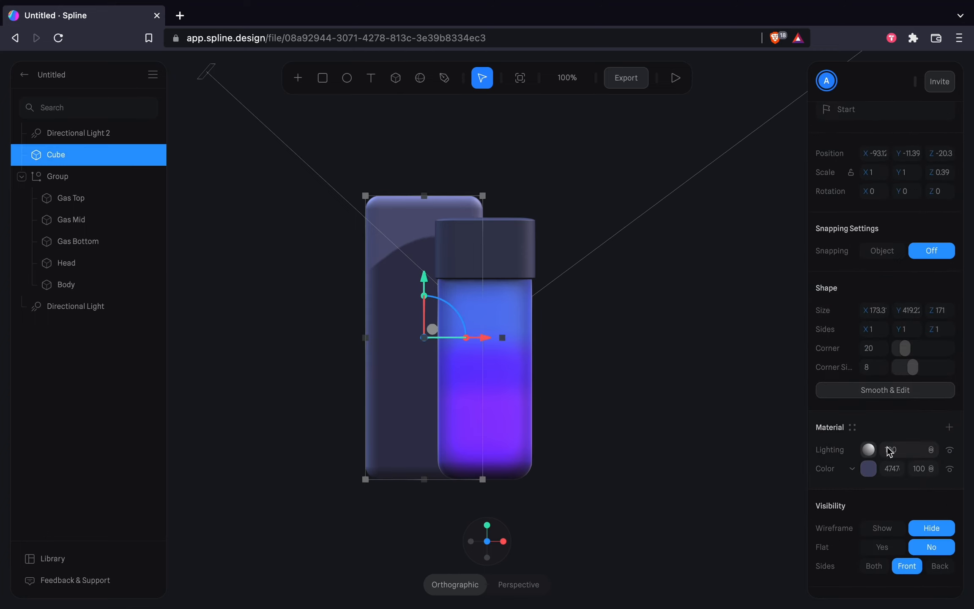
{"action": "left_click", "coordinate": [873, 467]}
{"action": "left_click", "coordinate": [851, 530]}
{"action": "mouse_move", "coordinate": [850, 531]}
{"action": "left_mouse_down"}
{"action": "mouse_move", "coordinate": [826, 536]}
{"action": "mouse_move", "coordinate": [842, 531]}
{"action": "left_mouse_up"}
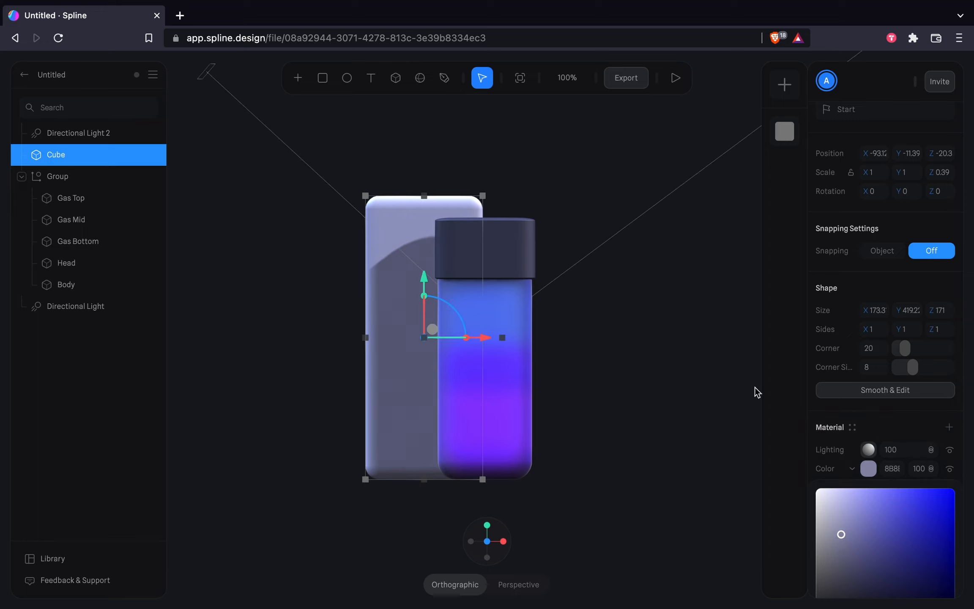
- Reduce the Cube's corner radius for sharper edges, and preview the scene
{"action": "left_click_drag", "start_coordinate": [907, 354], "coordinate": [900, 352]}
{"action": "left_click", "coordinate": [675, 377]}
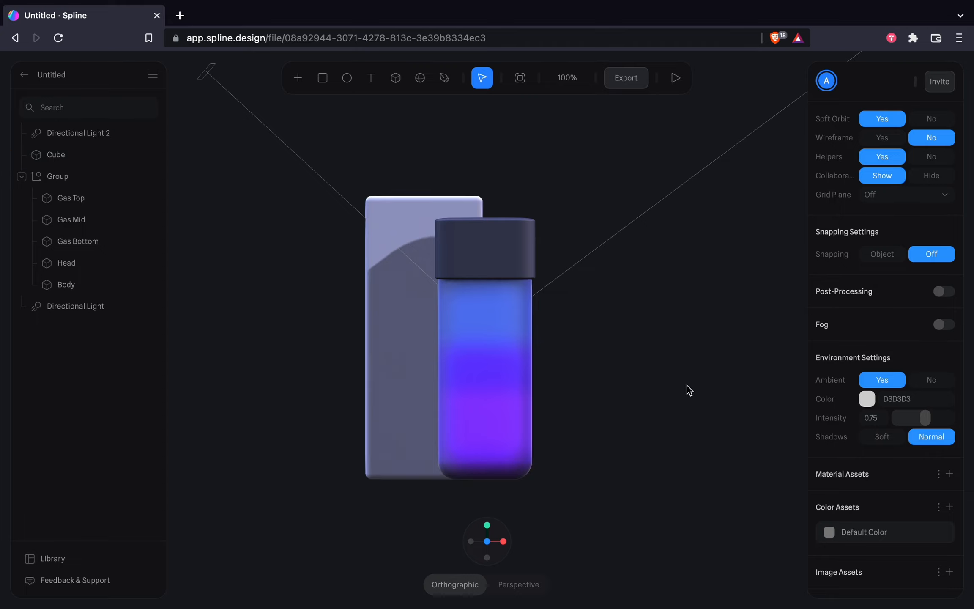
{"action": "right_click_drag", "start_coordinate": [687, 385], "coordinate": [663, 383]}
{"action": "left_click", "coordinate": [431, 542]}
{"action": "left_click", "coordinate": [677, 83]}
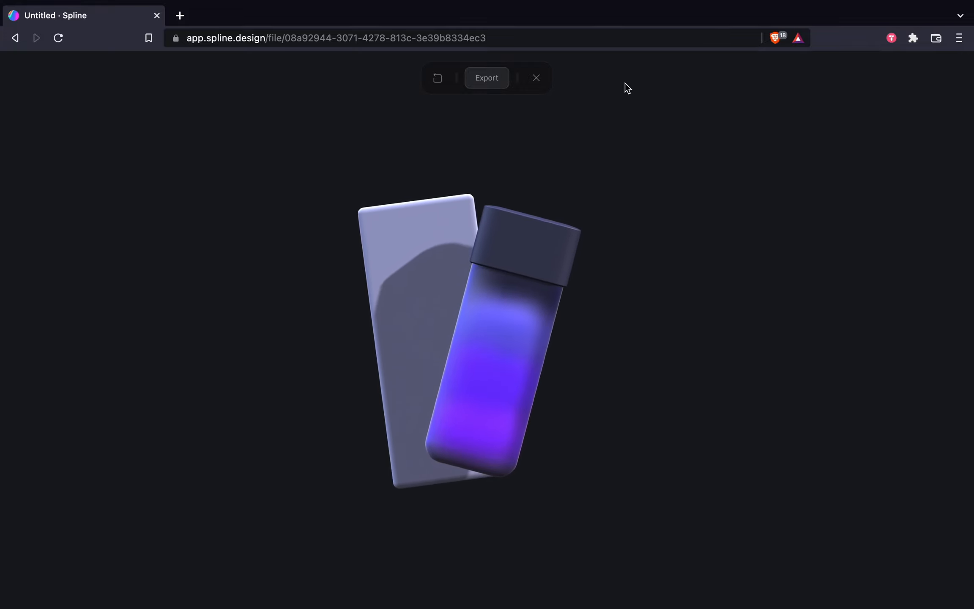
{"action": "left_click", "coordinate": [540, 83]}
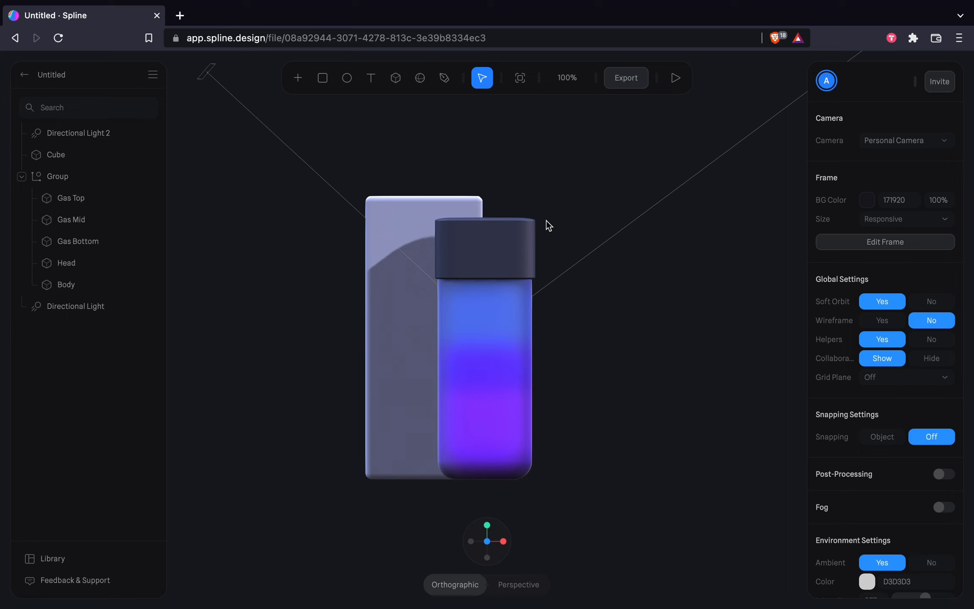
- Rotate the Head -180° about Z, move it down to the bottle's base at about Y -148, and preview the scene
{"action": "left_click", "coordinate": [514, 254]}
{"action": "left_click", "coordinate": [514, 254]}
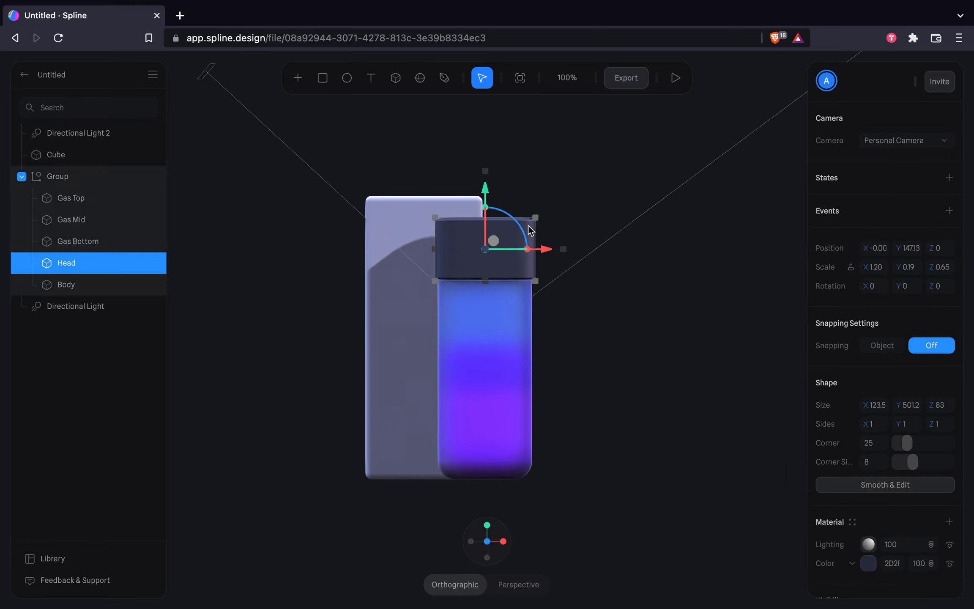
{"action": "left_click_drag", "start_coordinate": [523, 232], "coordinate": [446, 272]}
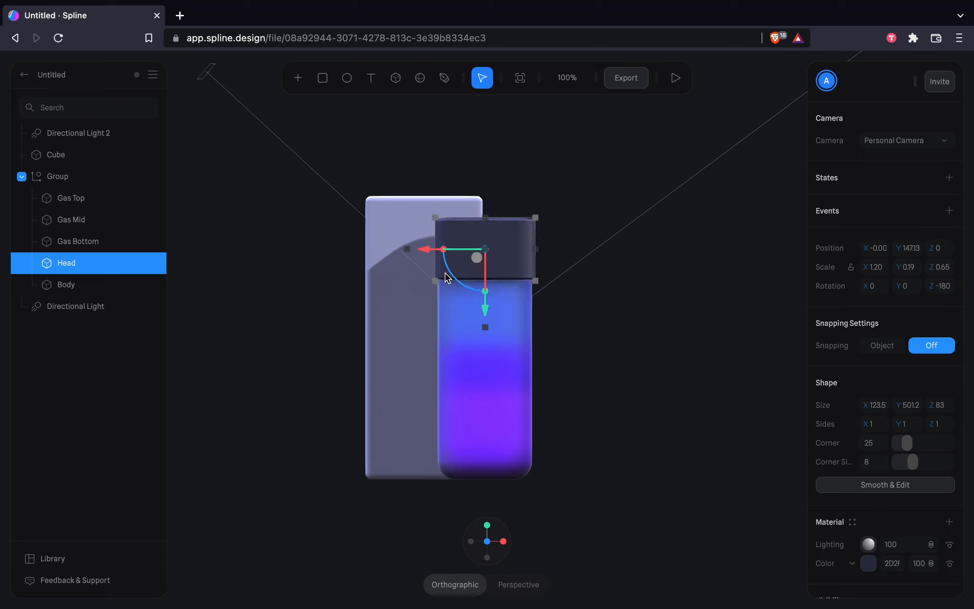
{"action": "left_click_drag", "start_coordinate": [485, 313], "coordinate": [508, 509]}
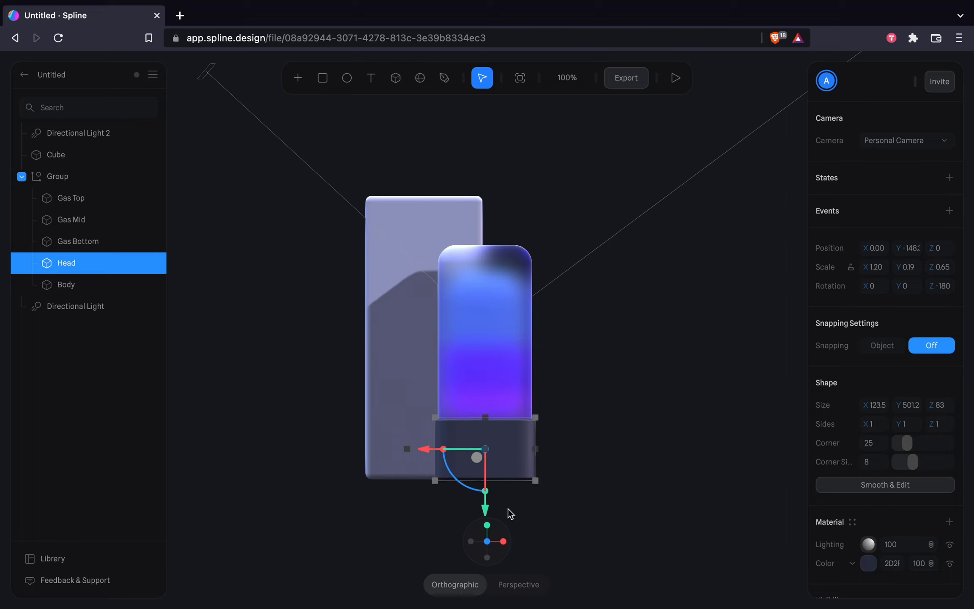
{"action": "left_click", "coordinate": [598, 462]}
{"action": "left_click", "coordinate": [678, 84]}
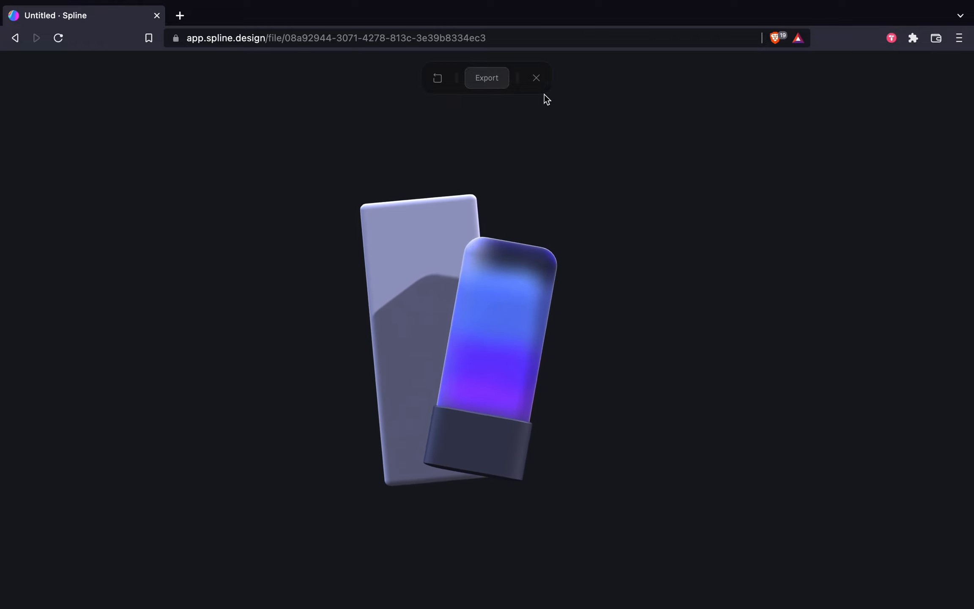
{"action": "left_click", "coordinate": [536, 78]}
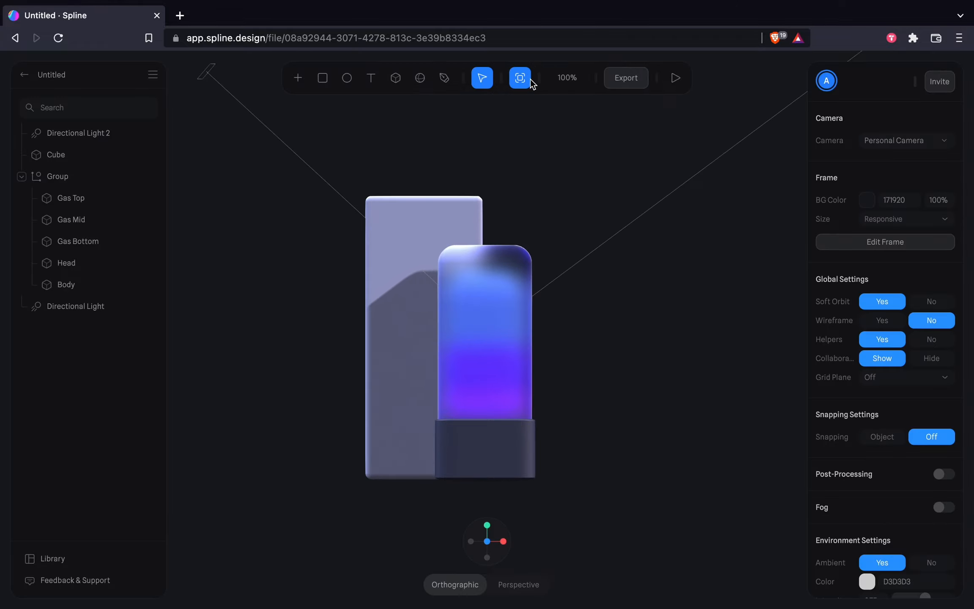
- Try shifting Directional Light and Directional Light 2 in the front view, and undo both moves
{"action": "left_click", "coordinate": [491, 315]}
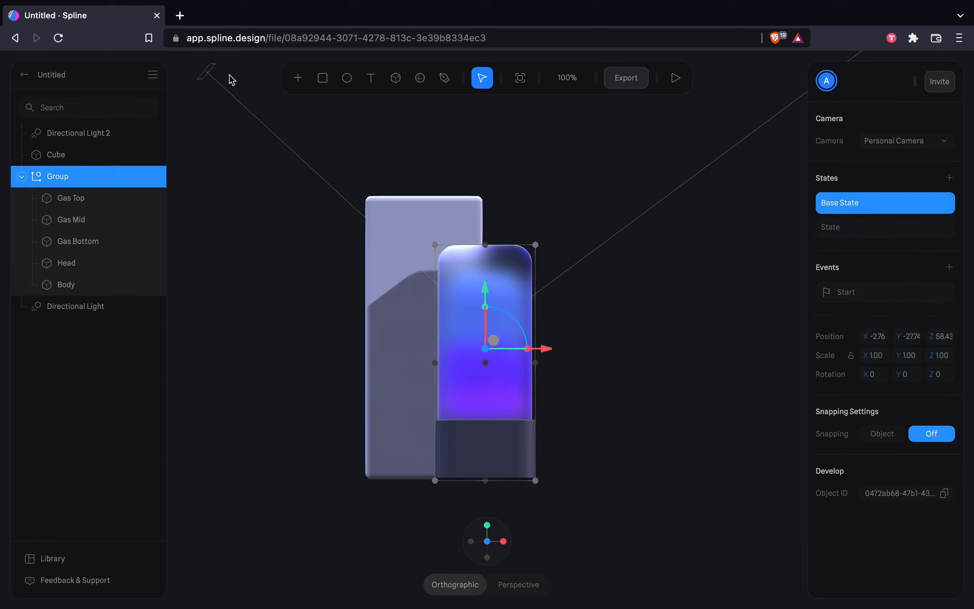
{"action": "left_click", "coordinate": [206, 71]}
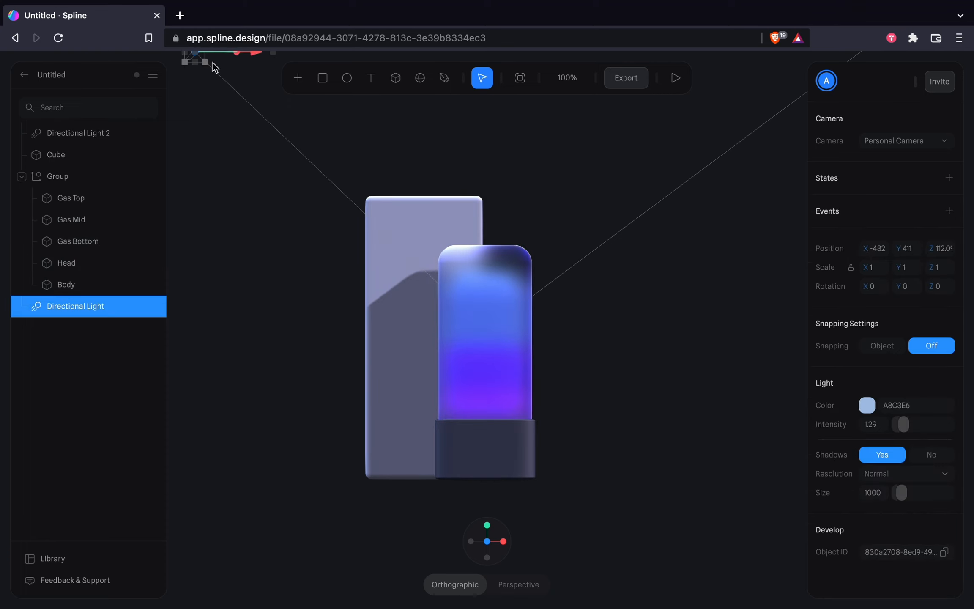
{"action": "scroll", "coordinate": [277, 221], "scroll_direction": "down", "scroll_amount": 3}
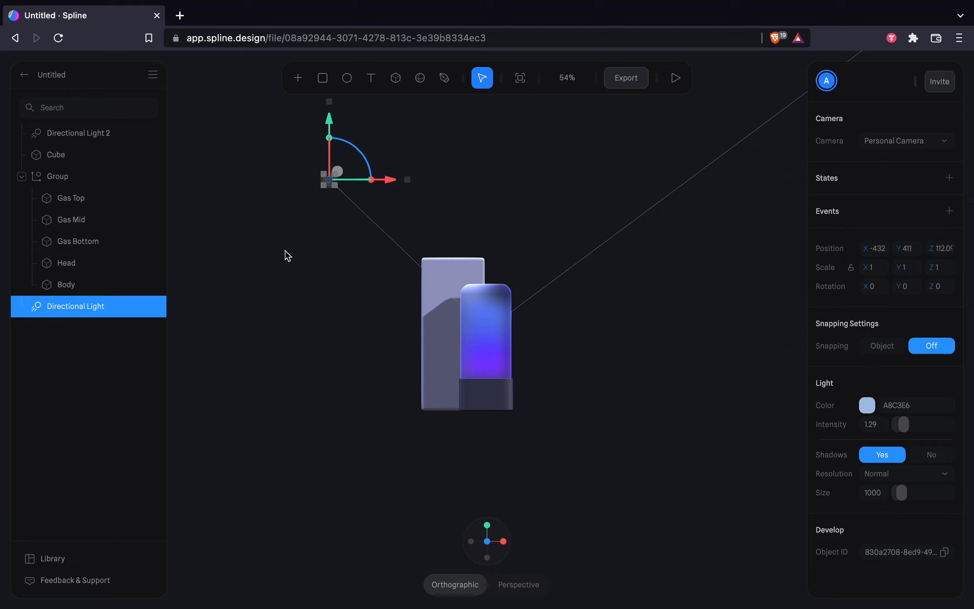
{"action": "key", "text": "super+z"}
{"action": "key", "text": "super+z"}
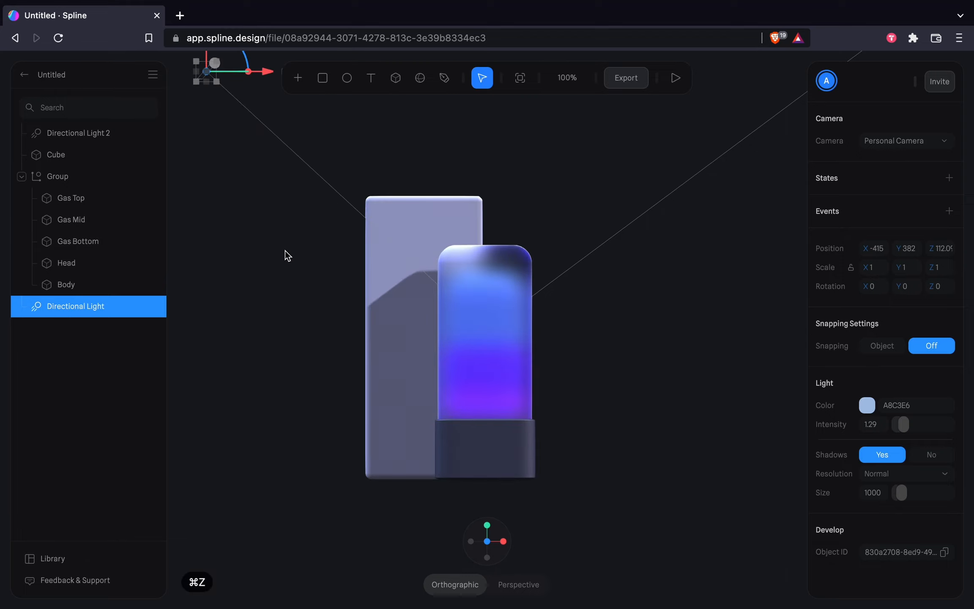
{"action": "scroll", "coordinate": [645, 289], "scroll_direction": "down", "scroll_amount": 5}
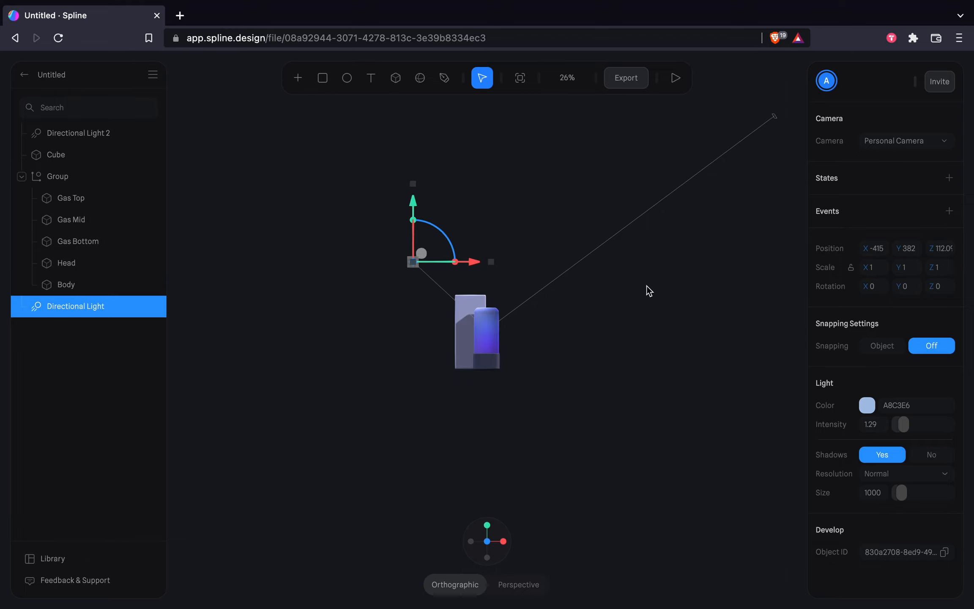
{"action": "left_click", "coordinate": [775, 114]}
{"action": "left_click_drag", "start_coordinate": [774, 115], "coordinate": [748, 113]}
{"action": "key", "text": "super+z"}
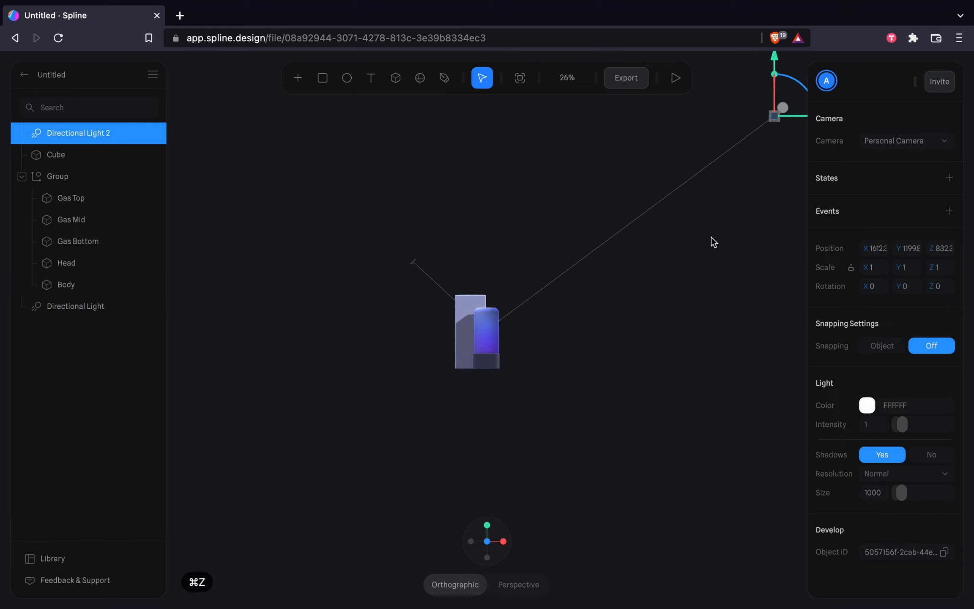
- Try Directional Light 2 at depths of about Z 187 and about Z 328, and preview the scene
{"action": "left_click_drag", "start_coordinate": [711, 239], "coordinate": [673, 266], "text": "alt"}
{"action": "left_click_drag", "start_coordinate": [583, 335], "coordinate": [657, 284]}
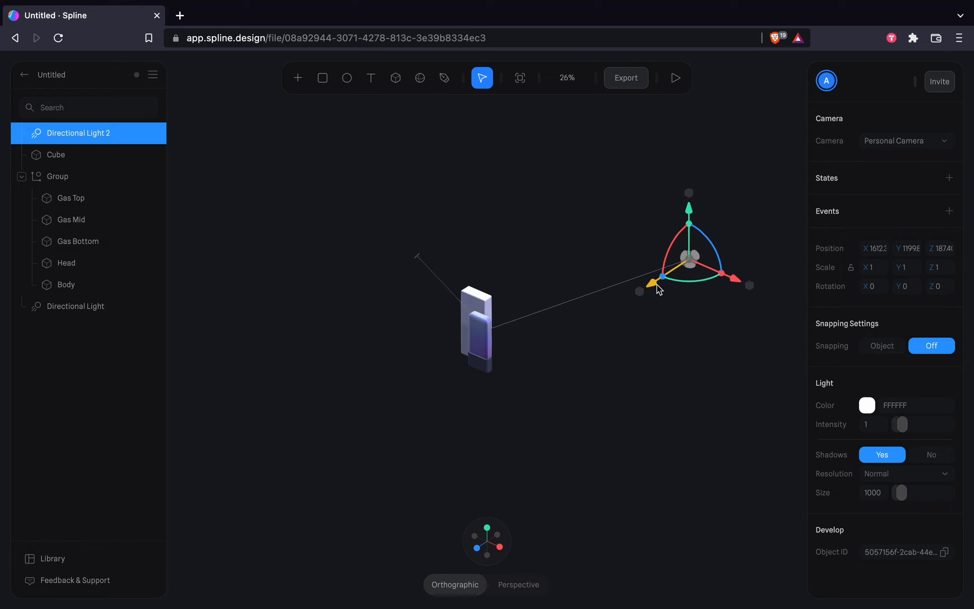
{"action": "left_click", "coordinate": [446, 547]}
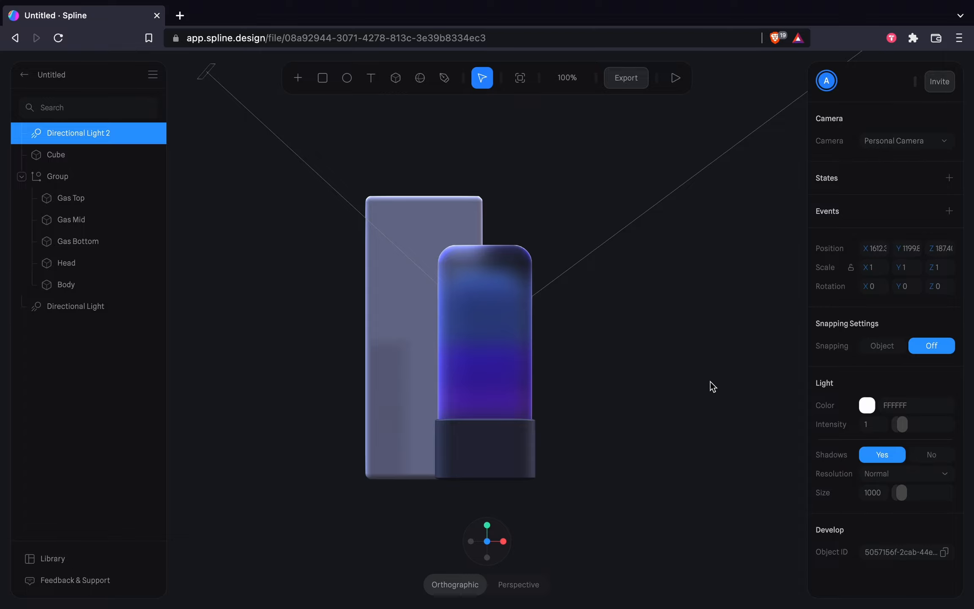
{"action": "left_click_drag", "start_coordinate": [710, 381], "coordinate": [642, 421], "text": "alt"}
{"action": "left_click_drag", "start_coordinate": [467, 451], "coordinate": [382, 464]}
{"action": "left_click", "coordinate": [440, 543]}
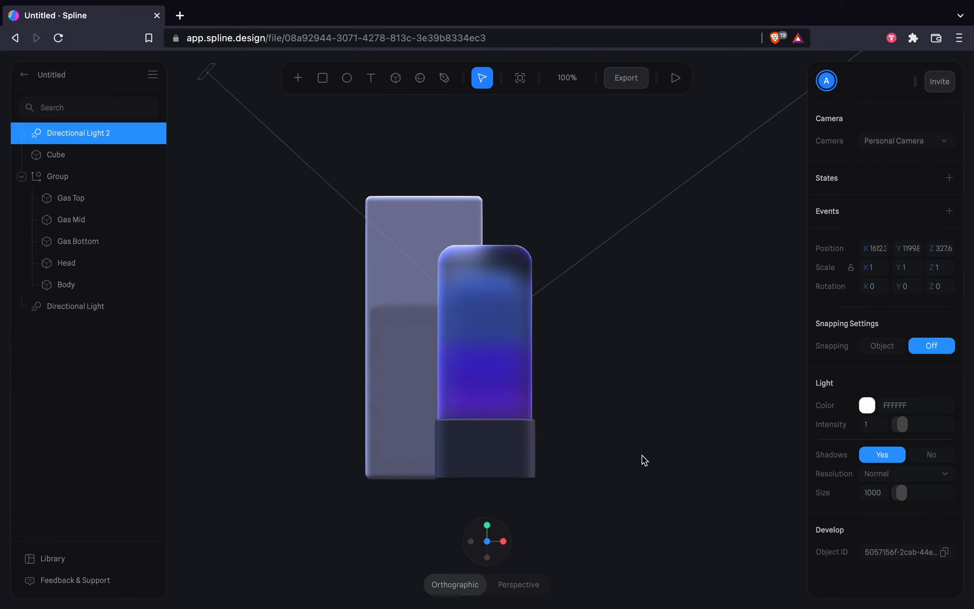
{"action": "left_click", "coordinate": [676, 313]}
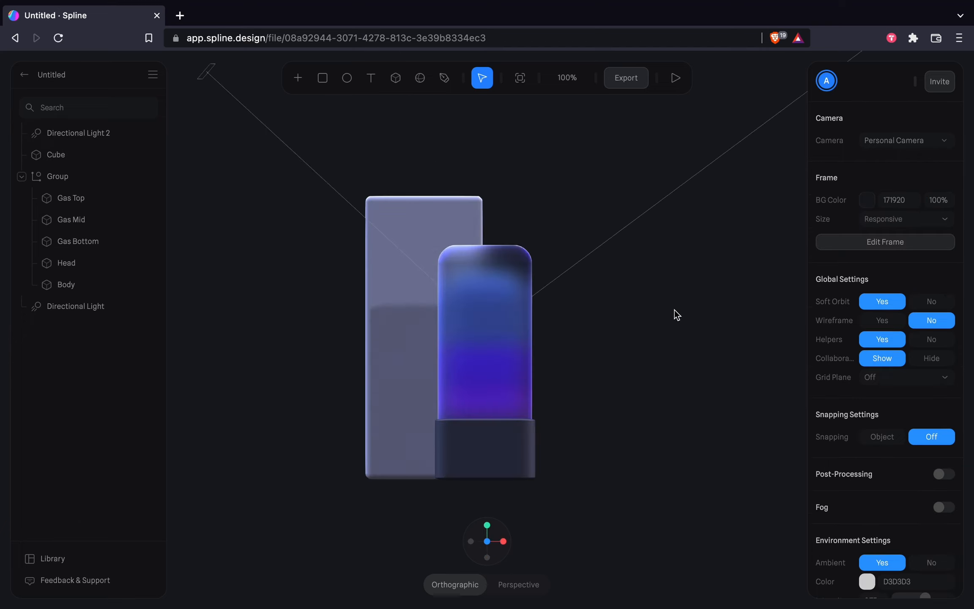
{"action": "left_click", "coordinate": [679, 85]}
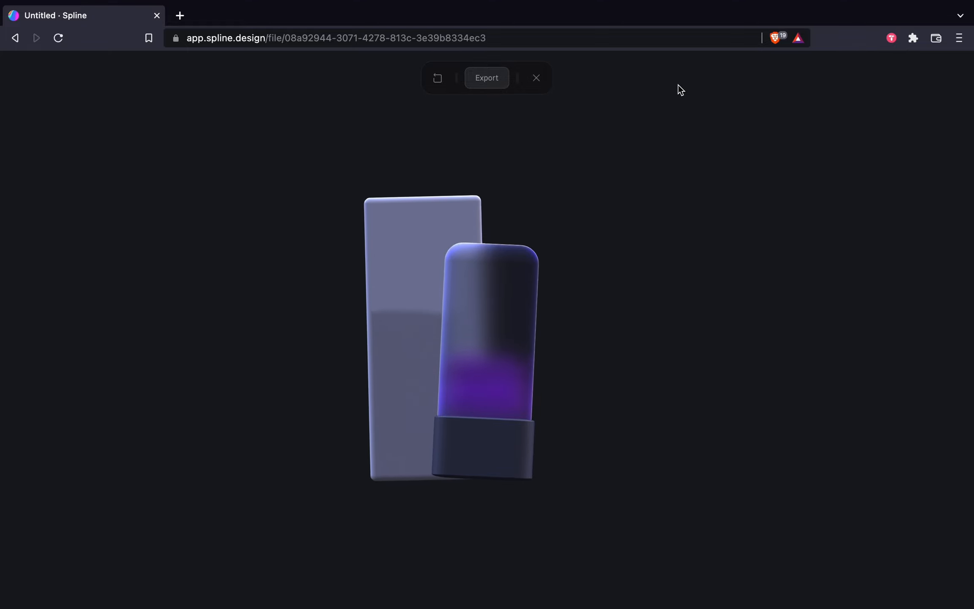
- Exit the preview and undo the depth moves of Directional Light 2
{"action": "key", "text": "super+z"}
{"action": "left_click", "coordinate": [536, 78]}
{"action": "key", "text": "super+z"}
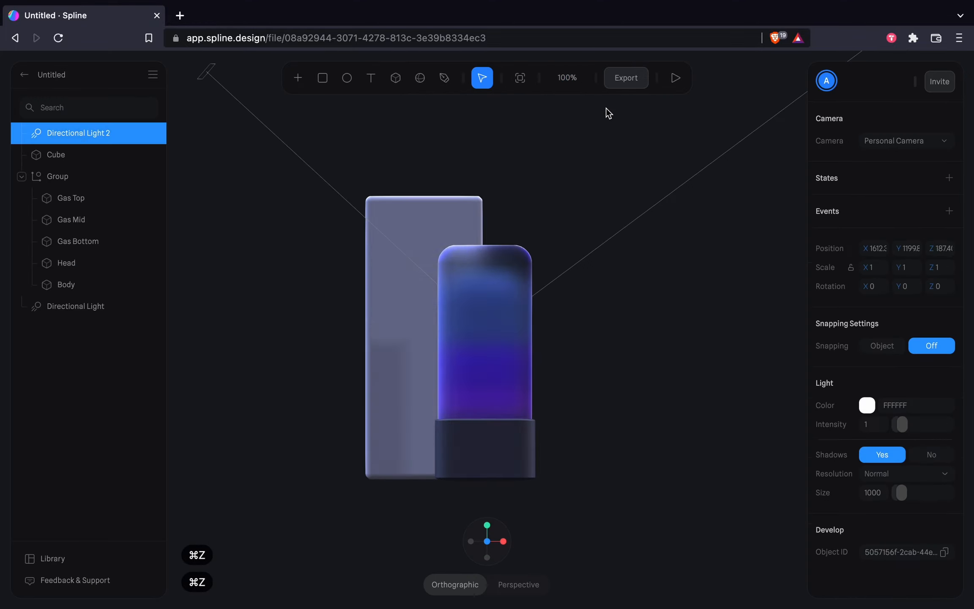
{"action": "key", "text": "super+z"}
- Keep Directional Light 2's intensity at 1, set its shadow resolution to Huge and shadow size to 10000, and preview the scene
{"action": "left_click_drag", "start_coordinate": [902, 424], "coordinate": [899, 427]}
{"action": "left_click", "coordinate": [873, 425]}
{"action": "type", "text": "1"}
{"action": "left_click", "coordinate": [883, 500]}
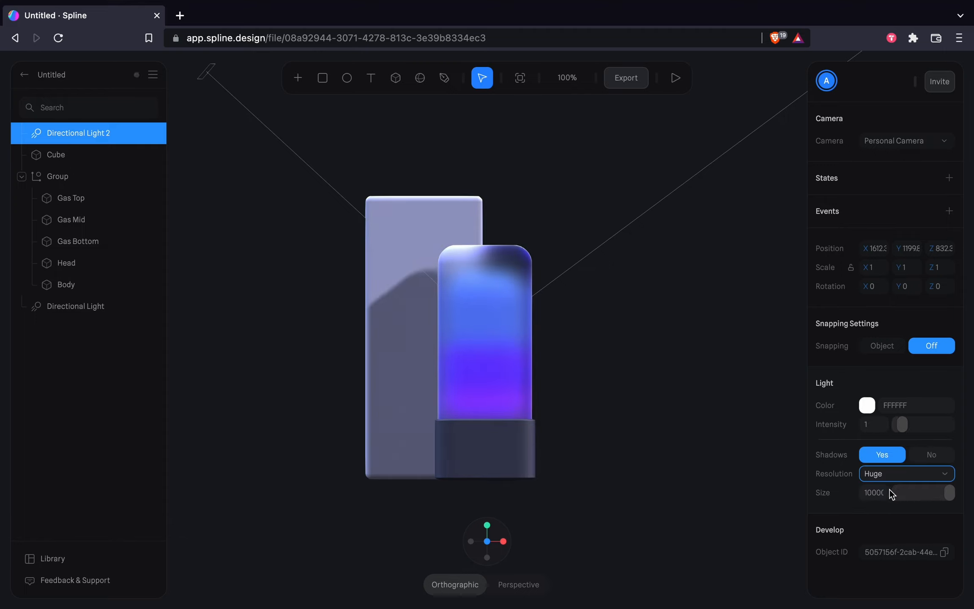
{"action": "left_click", "coordinate": [675, 77]}
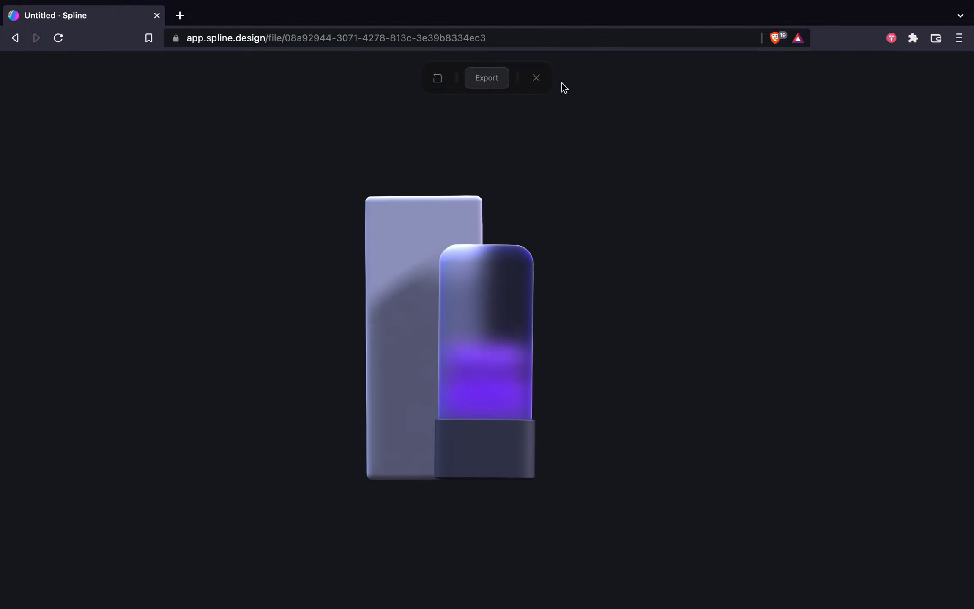
{"action": "left_click", "coordinate": [536, 78]}
- Undo the recent light and Head changes until the Head is back on top of the bottle, and preview that version
{"action": "key", "text": "super+z"}
{"action": "key", "text": "super+z"}
{"action": "key", "text": "super+z"}
{"action": "key", "text": "super+z"}
{"action": "key", "text": "super+z"}
{"action": "key", "text": "super+z"}
{"action": "key", "text": "super+z"}
{"action": "key", "text": "super+z"}
{"action": "key", "text": "super+z"}
{"action": "key", "text": "super+z"}
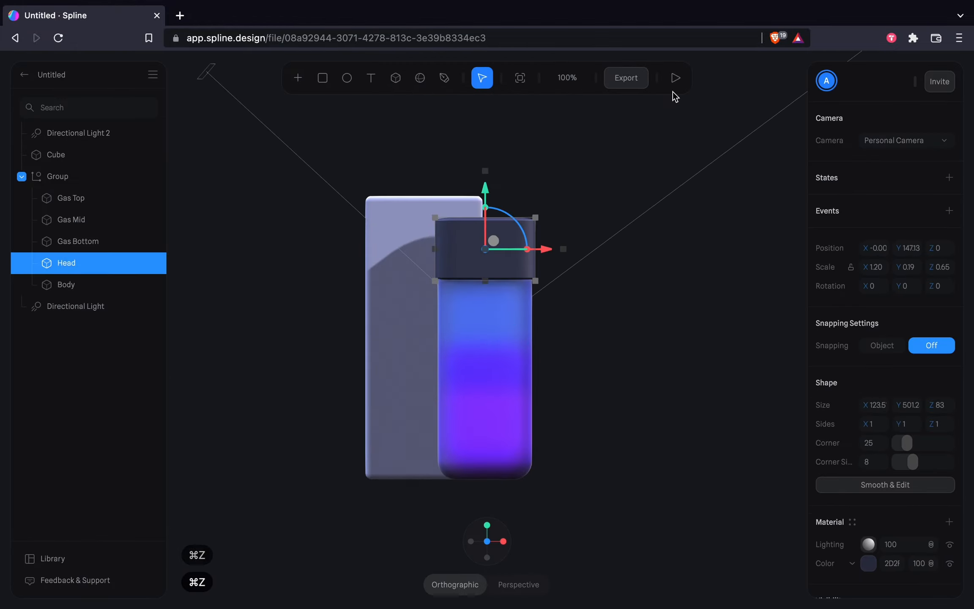
{"action": "left_click", "coordinate": [675, 85]}
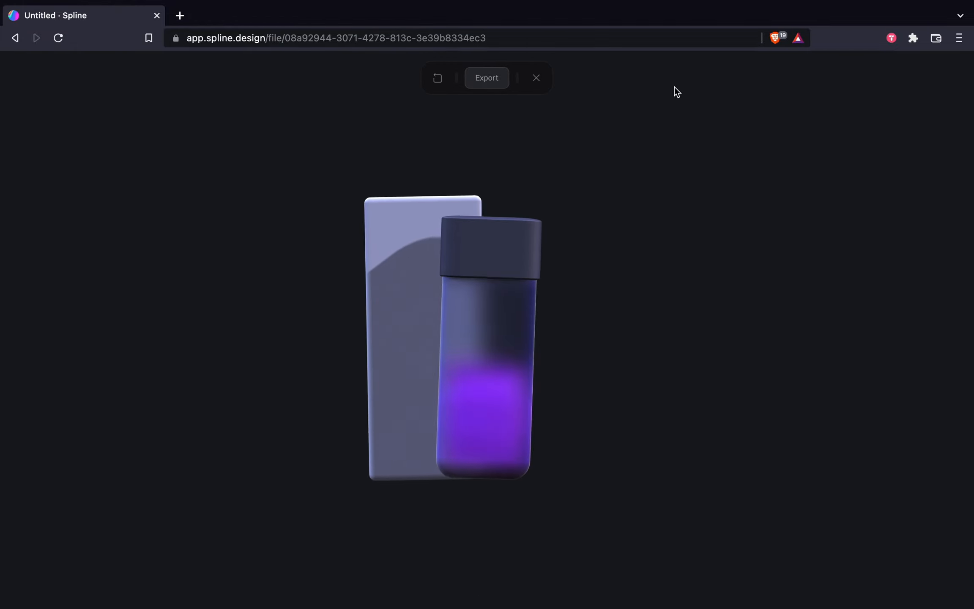
{"action": "left_click", "coordinate": [536, 78]}
- Redo the Head and light changes so the Head sits at the bottle's base again
{"action": "key", "text": "shift+super+z"}
{"action": "key", "text": "shift+super+z"}
{"action": "key", "text": "shift+super+z"}
{"action": "key", "text": "shift+super+z"}
{"action": "key", "text": "shift+super+z"}
{"action": "key", "text": "shift+super+z"}
{"action": "key", "text": "shift+super+z"}
{"action": "key", "text": "shift+super+z"}
{"action": "key", "text": "shift+super+z"}
{"action": "key", "text": "shift+super+z"}
{"action": "left_click", "coordinate": [640, 143]}
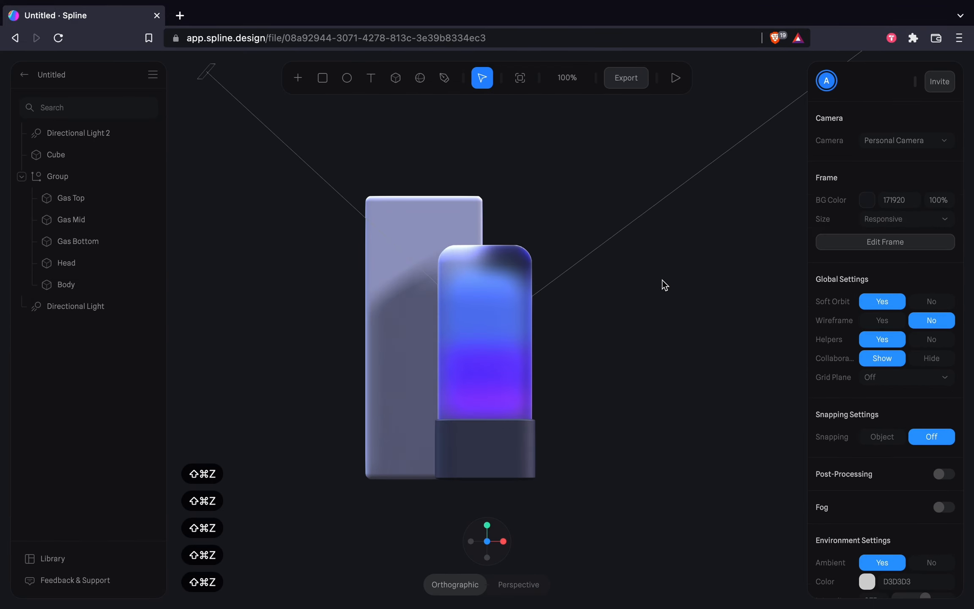
- Try reducing the corner radius of the bottle's Body, and undo the change
{"action": "left_click", "coordinate": [506, 266]}
{"action": "double_click", "coordinate": [526, 265]}
{"action": "left_click_drag", "start_coordinate": [905, 443], "coordinate": [897, 442]}
{"action": "left_click", "coordinate": [731, 405]}
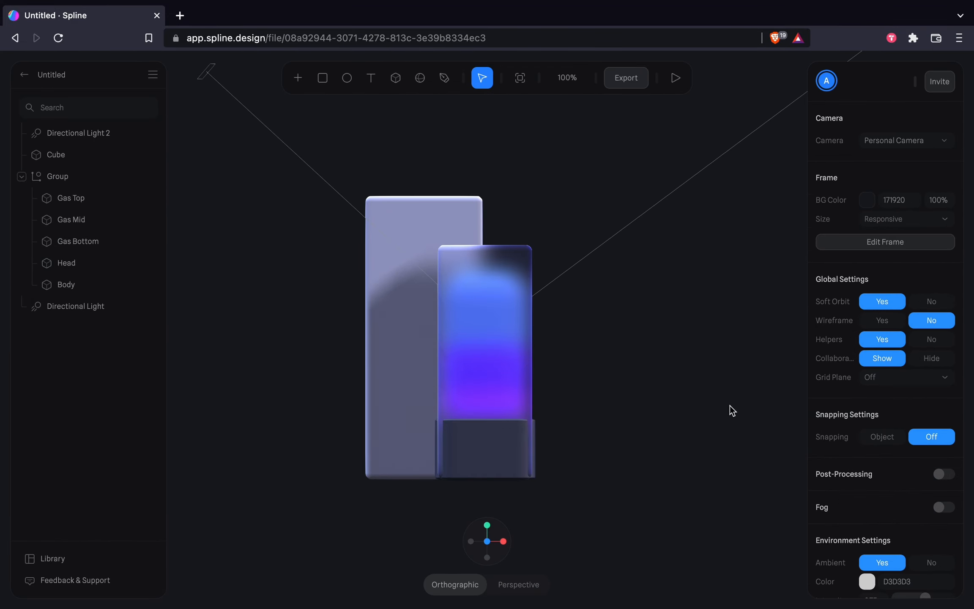
{"action": "key", "text": "super+z"}
{"action": "key", "text": "super+z"}
{"action": "key", "text": "super+z"}
{"action": "left_click", "coordinate": [707, 409]}
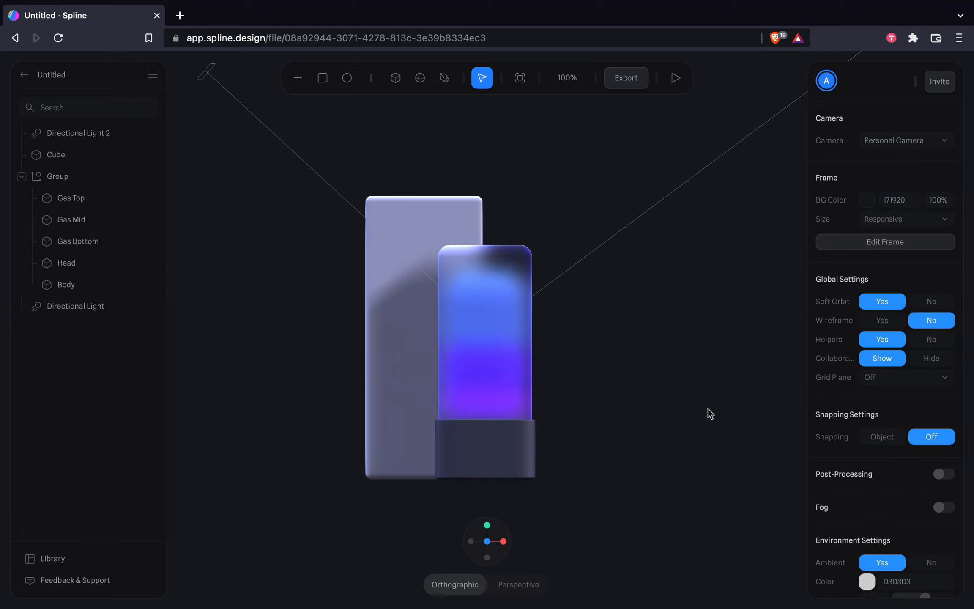
{"action": "left_click_drag", "start_coordinate": [708, 409], "coordinate": [710, 420], "text": "alt"}
{"action": "key", "text": "super+z"}
{"action": "left_click", "coordinate": [709, 420]}
{"action": "left_click", "coordinate": [487, 536]}
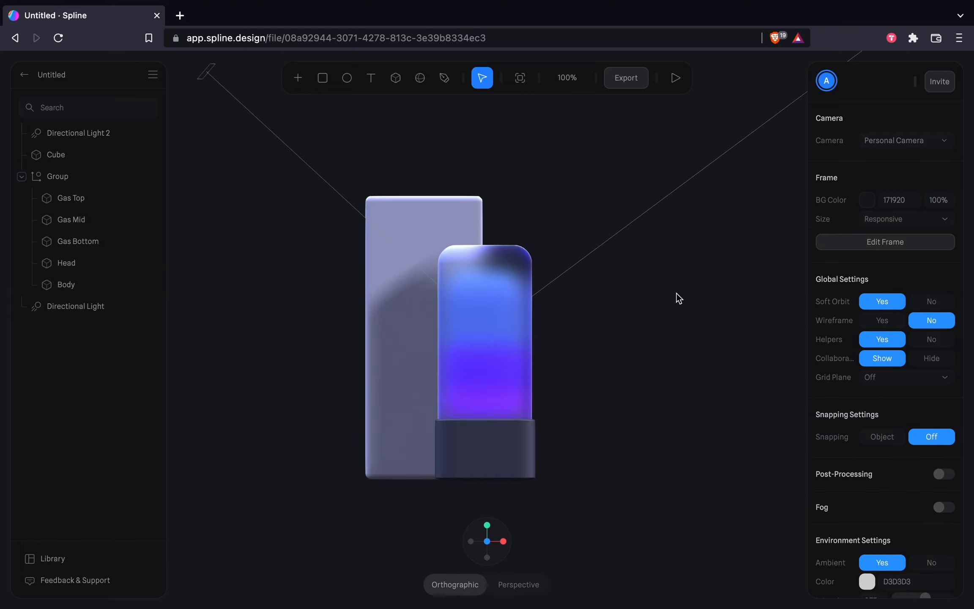
- Move the Directional Light farther out from the bottle, up and beyond the Cube's side
{"action": "scroll", "coordinate": [679, 338], "scroll_direction": "down", "scroll_amount": 3}
{"action": "left_click_drag", "start_coordinate": [298, 157], "coordinate": [153, 234]}
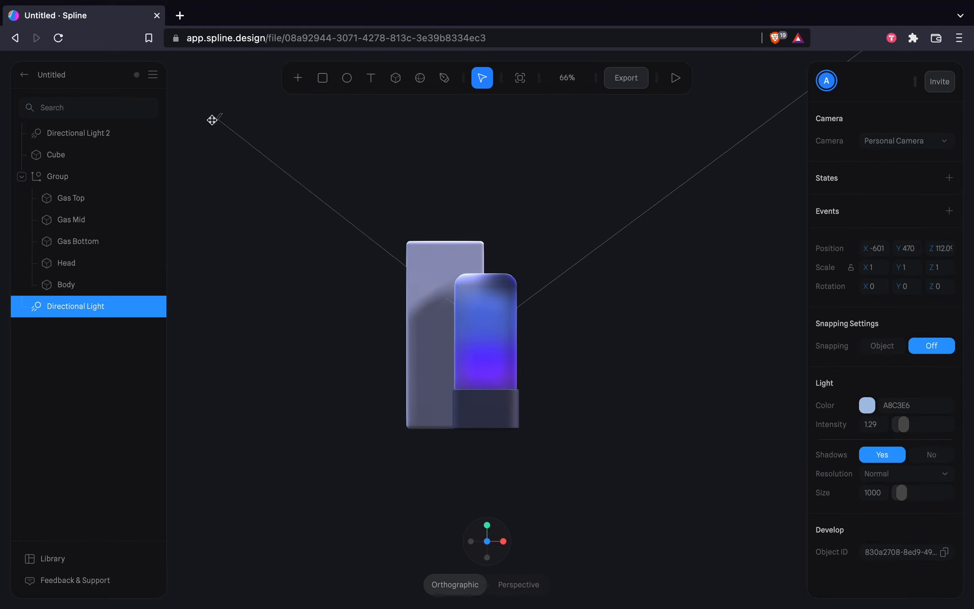
{"action": "left_click", "coordinate": [443, 538]}
{"action": "scroll", "coordinate": [660, 299], "scroll_direction": "down", "scroll_amount": 8}
{"action": "left_click", "coordinate": [660, 299]}
{"action": "scroll", "coordinate": [660, 299], "scroll_direction": "up", "scroll_amount": 3}
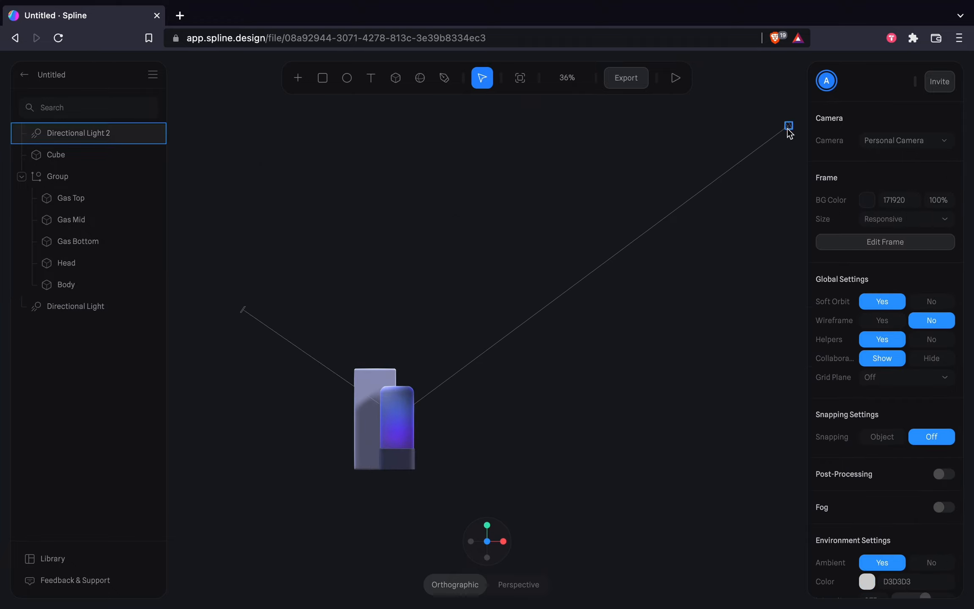
- Adjust Directional Light 2's position high beyond the bottle's side and preview the scene
{"action": "left_click_drag", "start_coordinate": [789, 129], "coordinate": [726, 136]}
{"action": "left_click", "coordinate": [675, 78]}
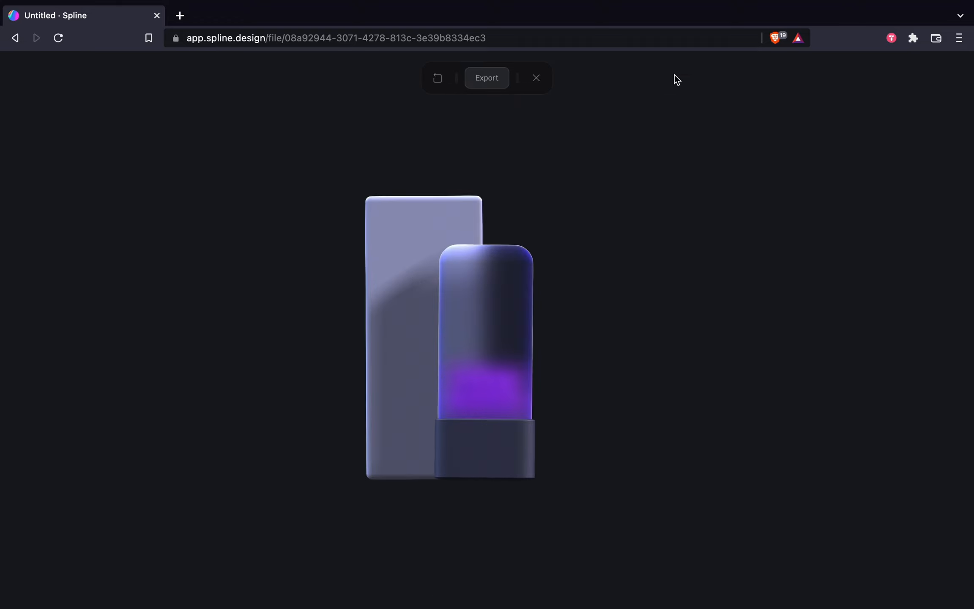
{"action": "left_click", "coordinate": [536, 78]}
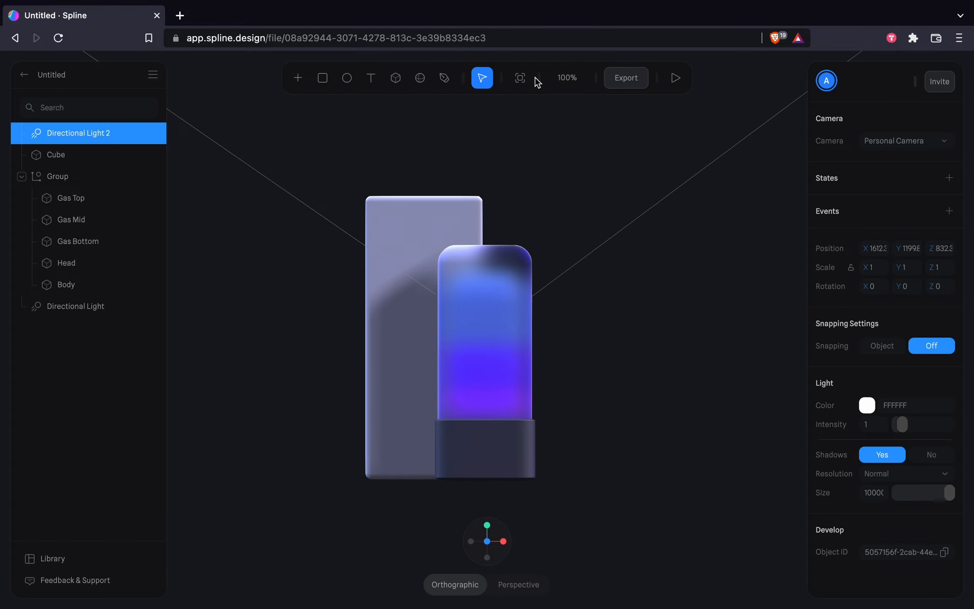
- Change the Head's material colour to a lighter periwinkle blue
{"action": "double_click", "coordinate": [508, 451]}
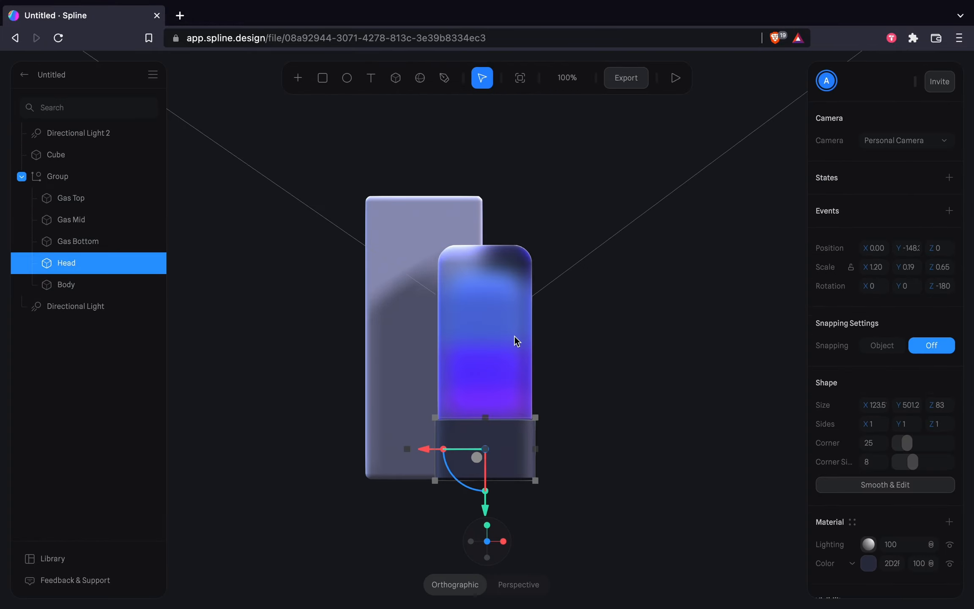
{"action": "left_click", "coordinate": [871, 563]}
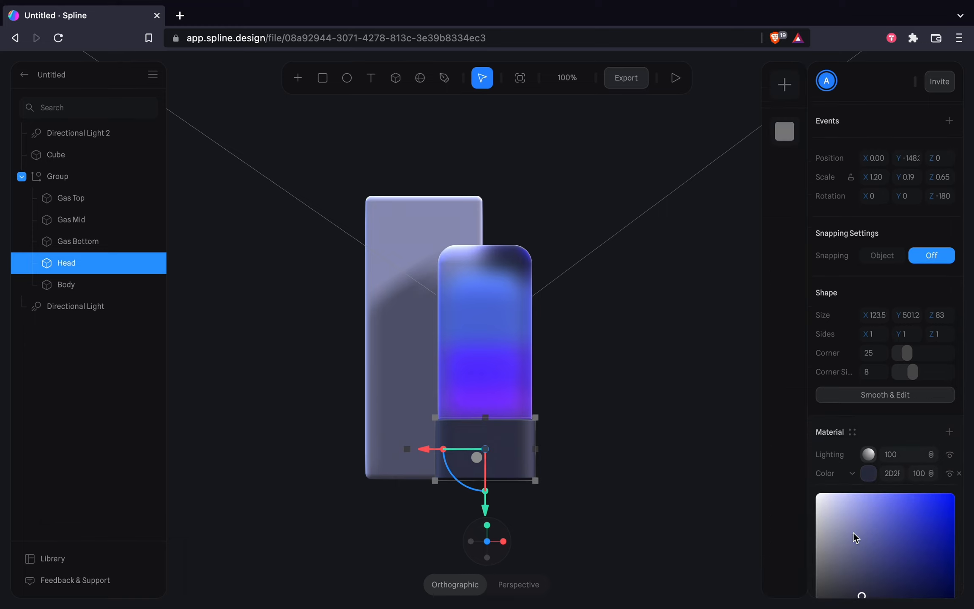
{"action": "left_click", "coordinate": [833, 511]}
{"action": "left_click_drag", "start_coordinate": [836, 514], "coordinate": [859, 530]}
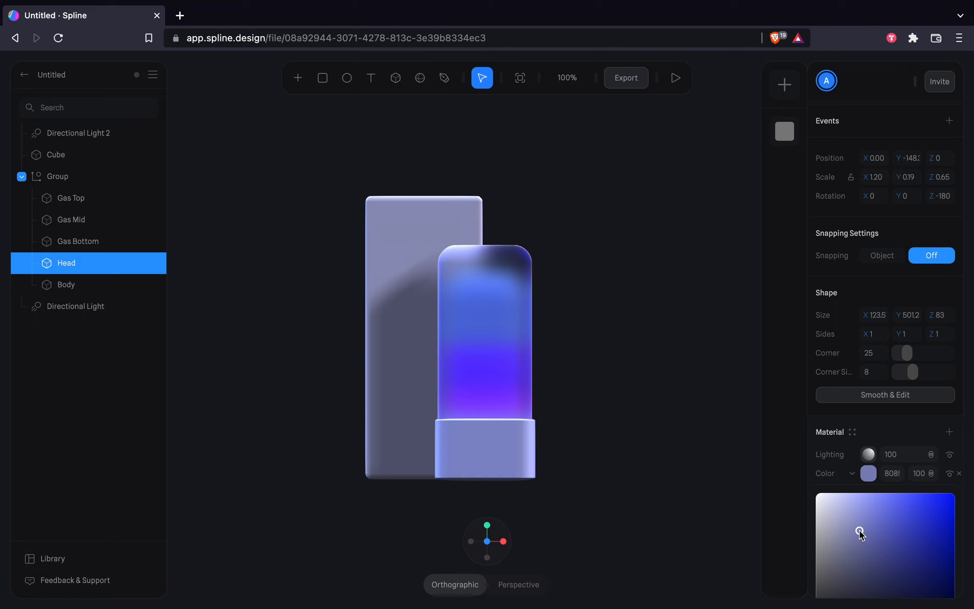
- Darken the Cube's material colour to a muted dark slate violet
{"action": "left_click", "coordinate": [434, 232]}
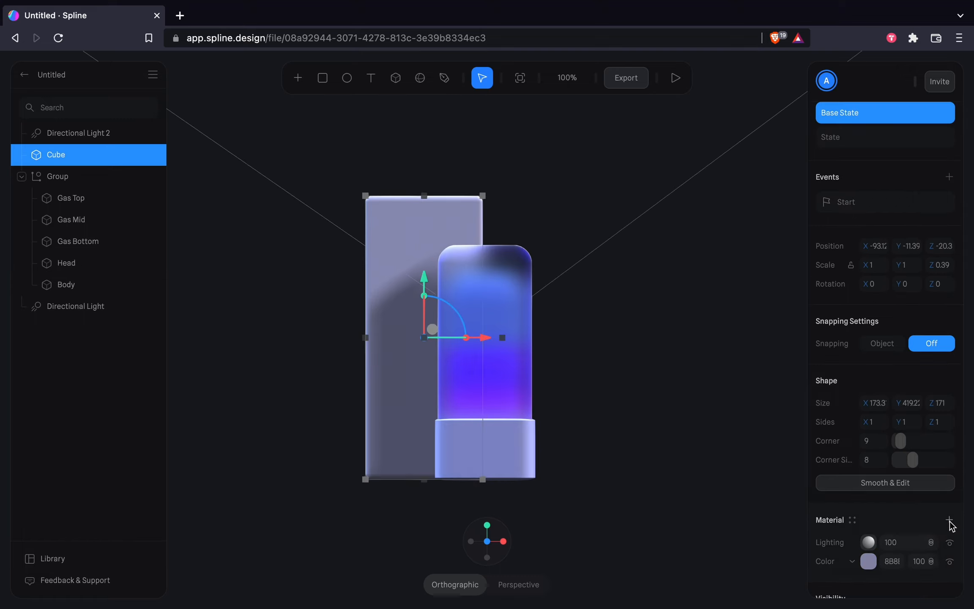
{"action": "scroll", "coordinate": [931, 491], "scroll_direction": "down", "scroll_amount": 1}
{"action": "left_click", "coordinate": [869, 468]}
{"action": "scroll", "coordinate": [865, 471], "scroll_direction": "down", "scroll_amount": 2}
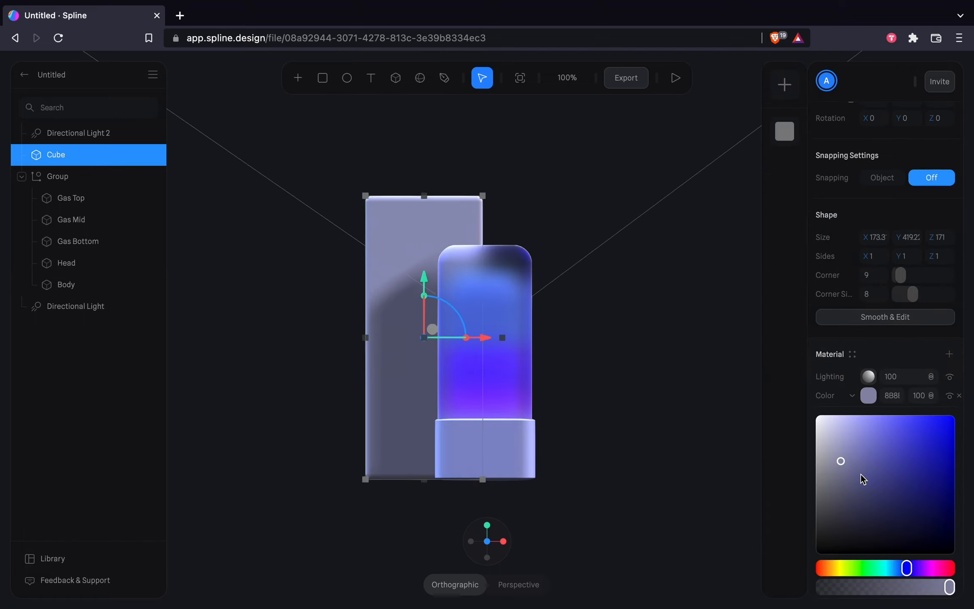
{"action": "left_click_drag", "start_coordinate": [861, 474], "coordinate": [862, 525]}
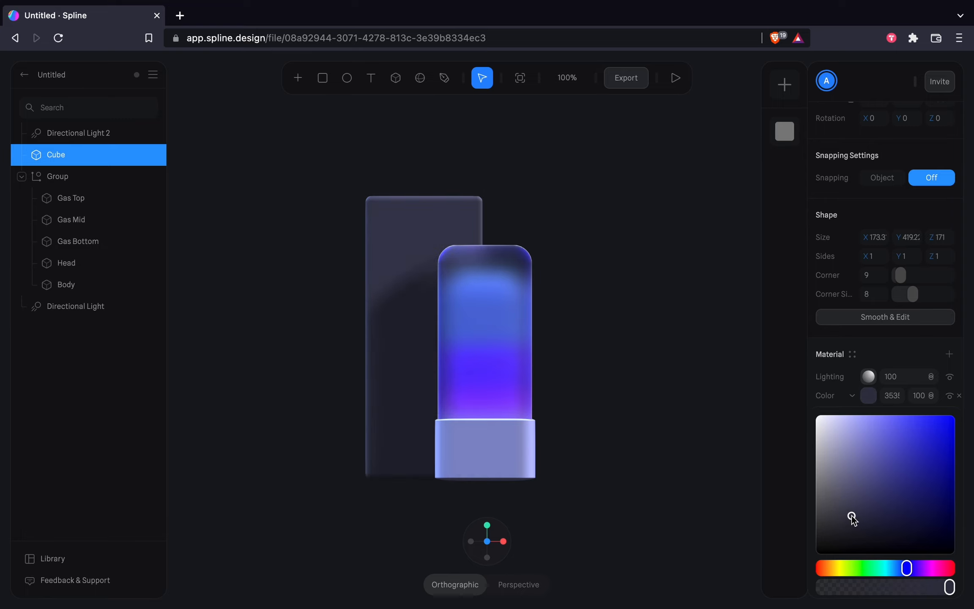
- Preview the scene and inspect the gas inside the bottle up close
{"action": "left_click", "coordinate": [674, 82]}
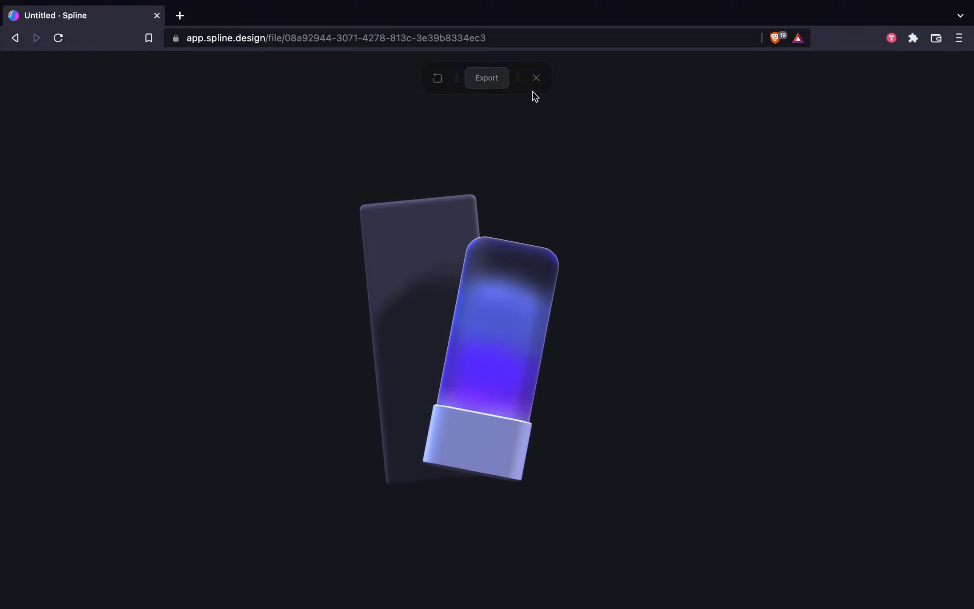
{"action": "scroll", "coordinate": [470, 302], "scroll_direction": "up", "scroll_amount": 10}
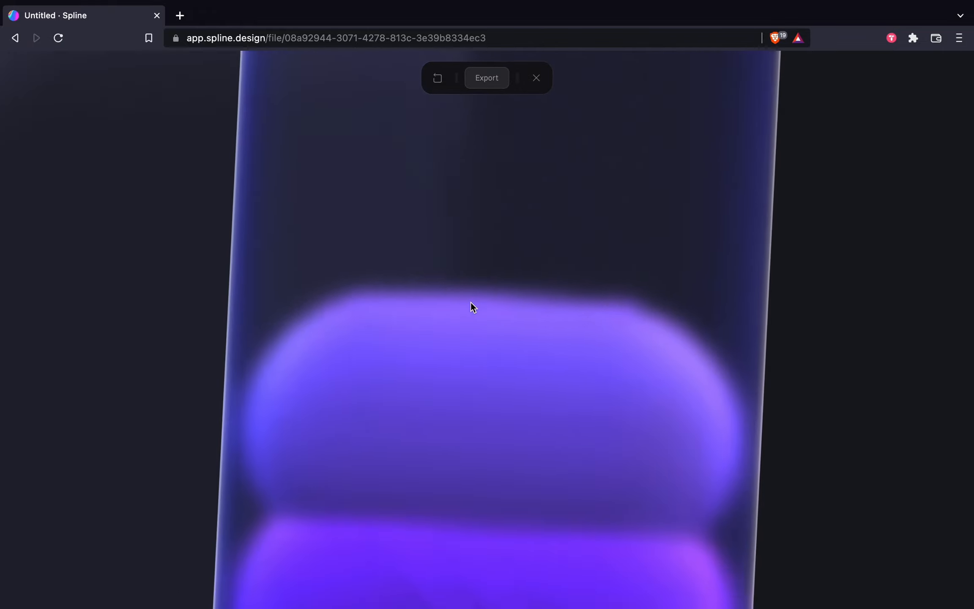
{"action": "scroll", "coordinate": [471, 302], "scroll_direction": "down", "scroll_amount": 10}
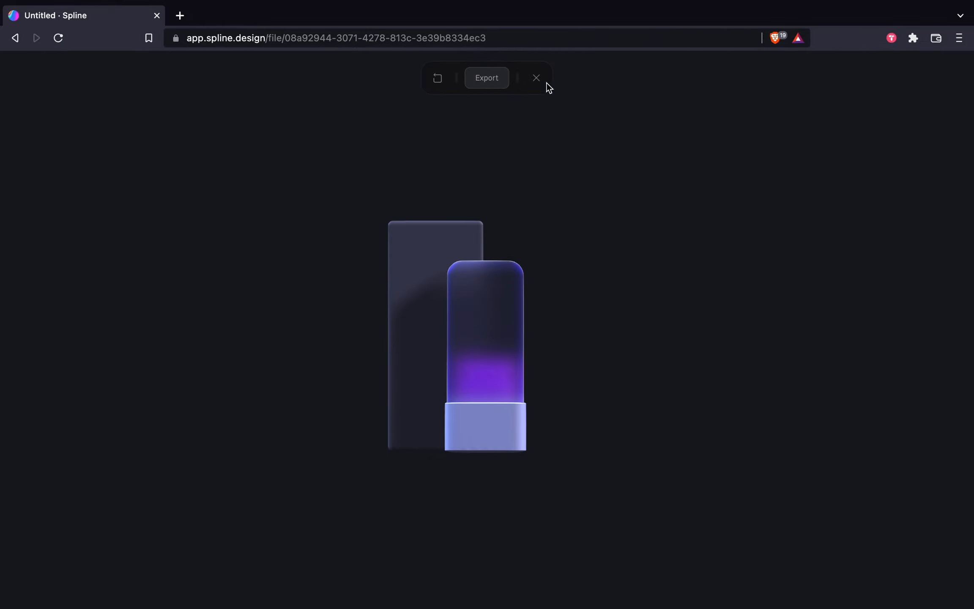
{"action": "left_click", "coordinate": [537, 78]}
{"action": "left_click", "coordinate": [567, 186]}
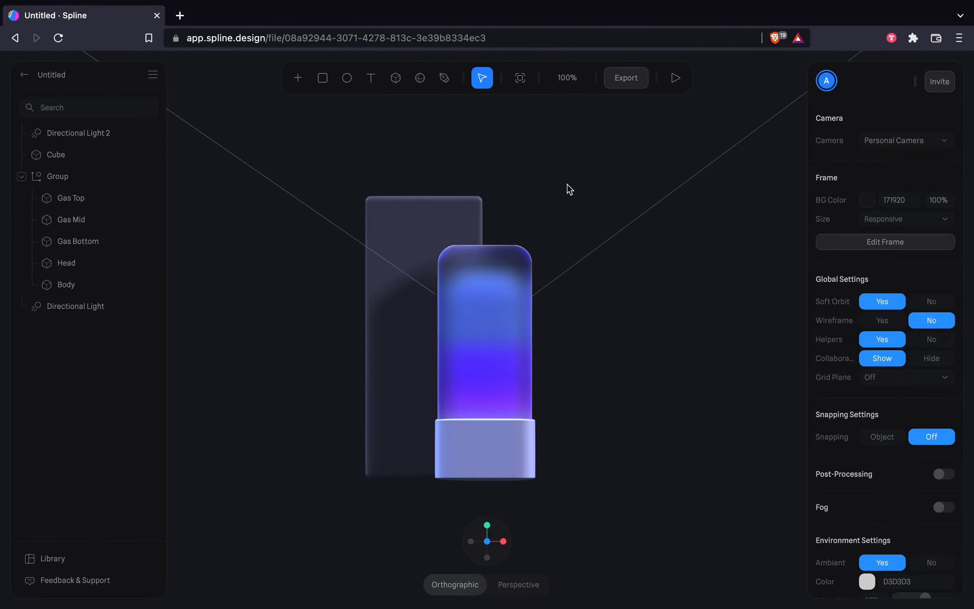
- Add the text ELIXIR to the scene, centred horizontally and vertically, in Poppins Light Regular
{"action": "left_click", "coordinate": [296, 78]}
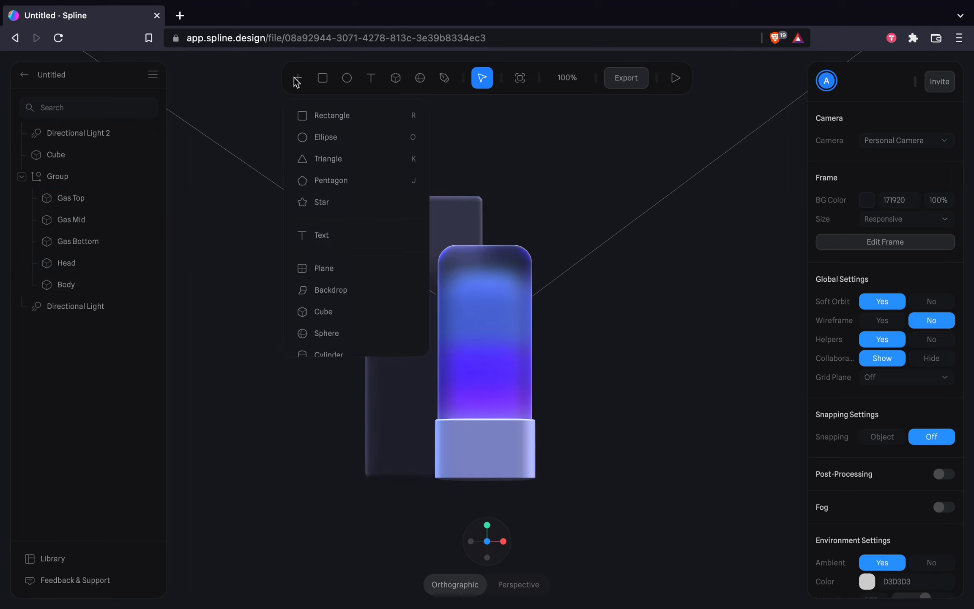
{"action": "left_click", "coordinate": [372, 79]}
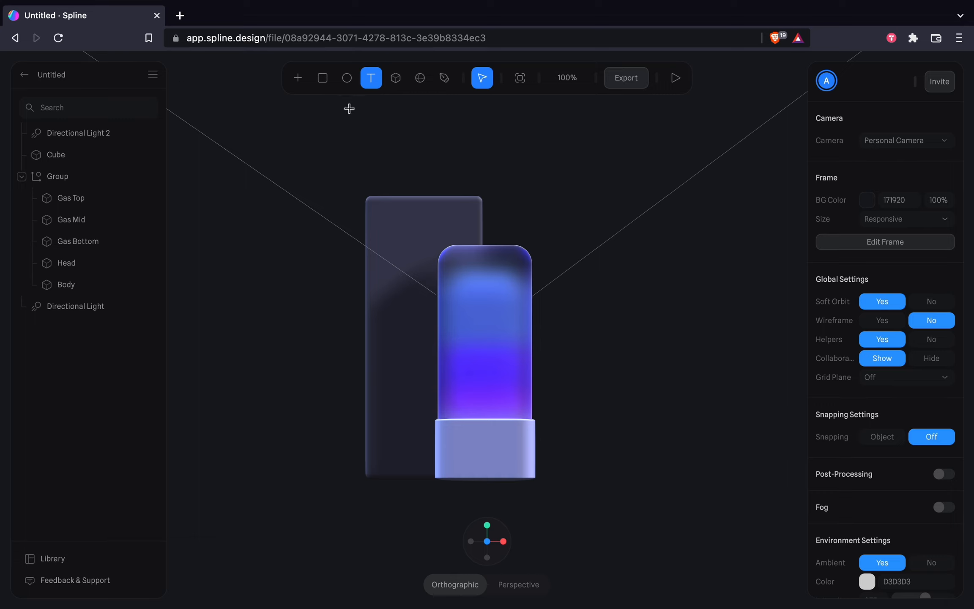
{"action": "left_click", "coordinate": [485, 168]}
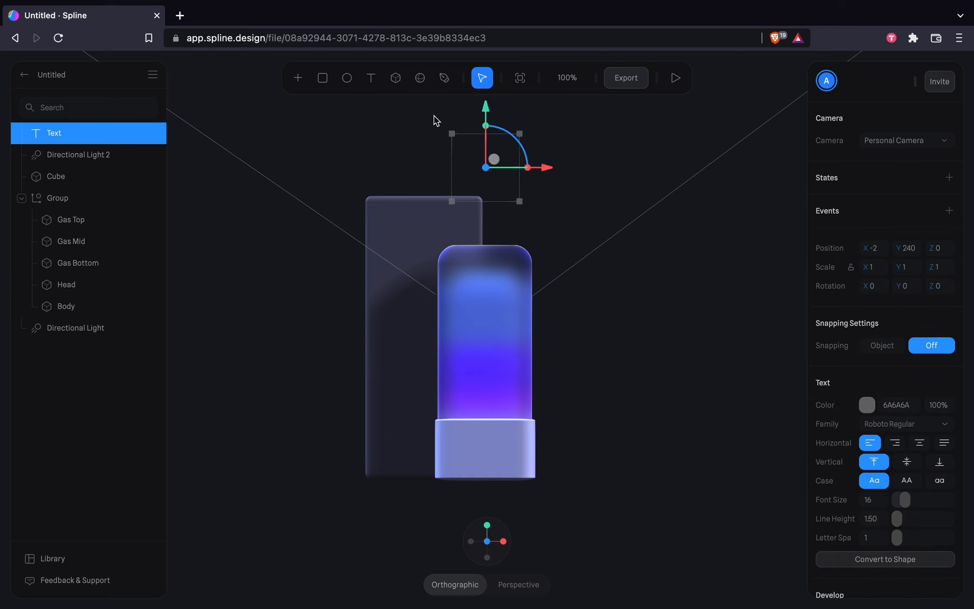
{"action": "type", "text": "ELIXIR"}
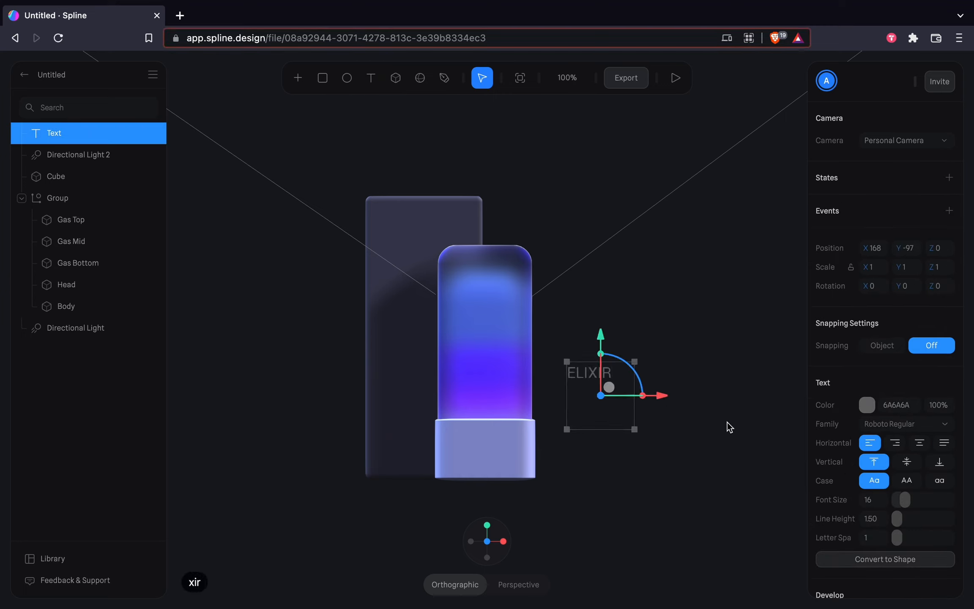
{"action": "left_click", "coordinate": [907, 462]}
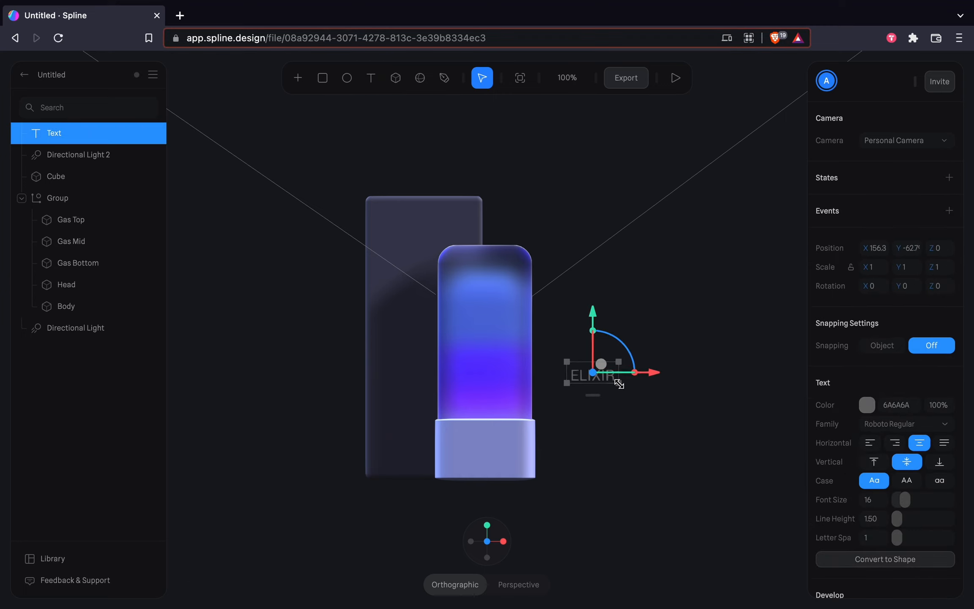
{"action": "left_click", "coordinate": [905, 423]}
{"action": "left_click", "coordinate": [892, 154]}
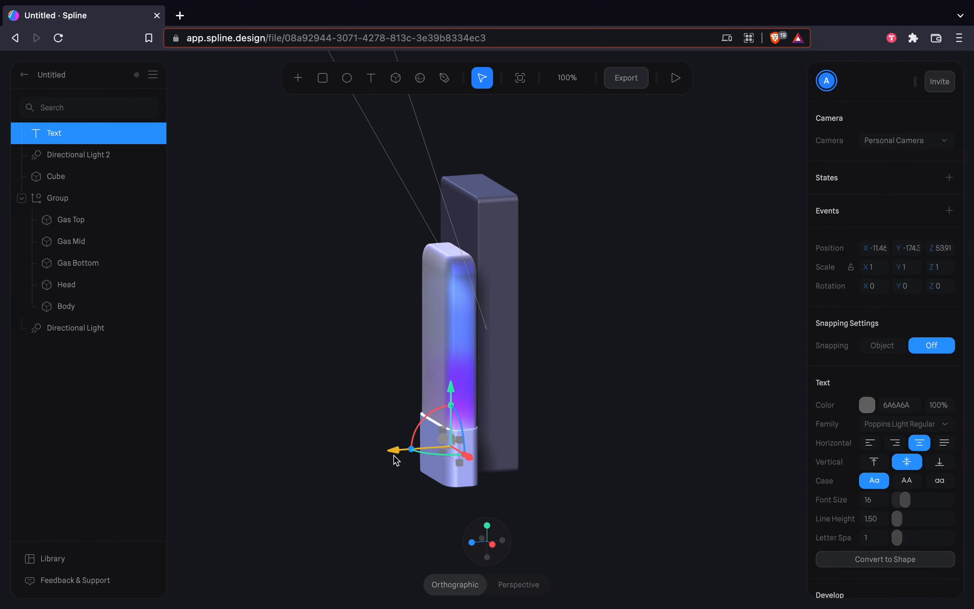
- Move the ELIXIR text onto the front face of the bottle's Head, centred across it
{"action": "left_click_drag", "start_coordinate": [493, 439], "coordinate": [403, 471], "text": "alt"}
{"action": "left_click", "coordinate": [434, 455]}
{"action": "scroll", "coordinate": [428, 451], "scroll_direction": "up", "scroll_amount": 10}
{"action": "left_click_drag", "start_coordinate": [345, 413], "coordinate": [367, 408]}
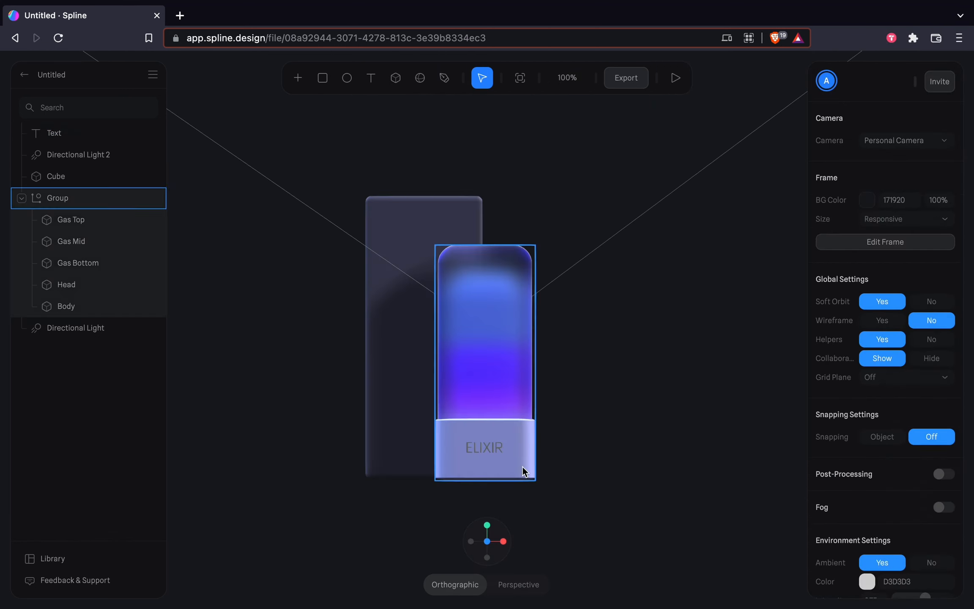
- Try a bolder font for the ELIXIR text on the Head, and undo the change
{"action": "left_click", "coordinate": [523, 466]}
{"action": "left_click", "coordinate": [910, 423]}
{"action": "left_click", "coordinate": [908, 478]}
{"action": "left_click", "coordinate": [743, 424]}
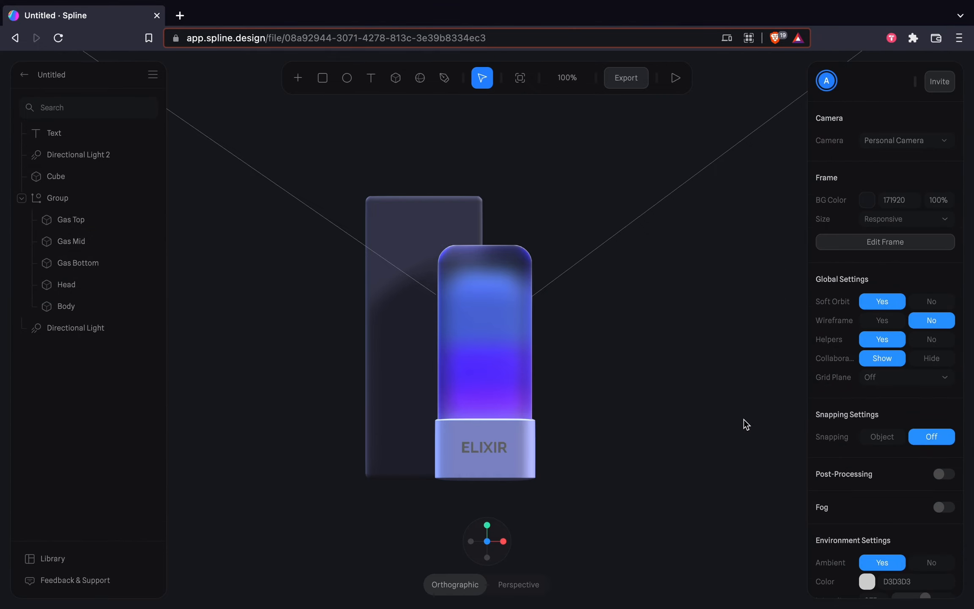
{"action": "key", "text": "super+z"}
{"action": "key", "text": "super+z"}
{"action": "left_click", "coordinate": [708, 444]}
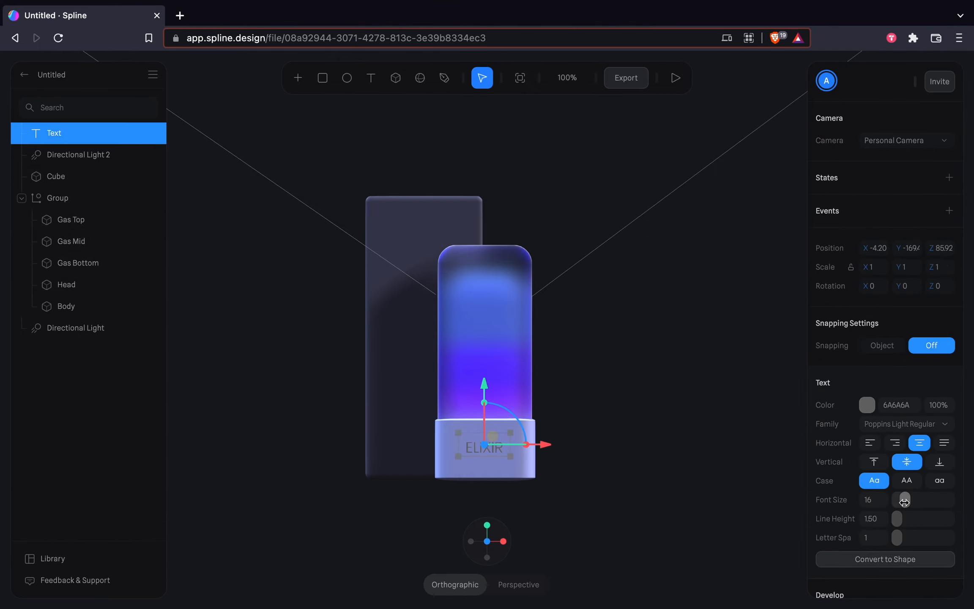
- Set the ELIXIR text's font size to 19 and its colour to the pale grey-violet C5C6D2
{"action": "left_click_drag", "start_coordinate": [905, 503], "coordinate": [906, 502]}
{"action": "left_click", "coordinate": [868, 406]}
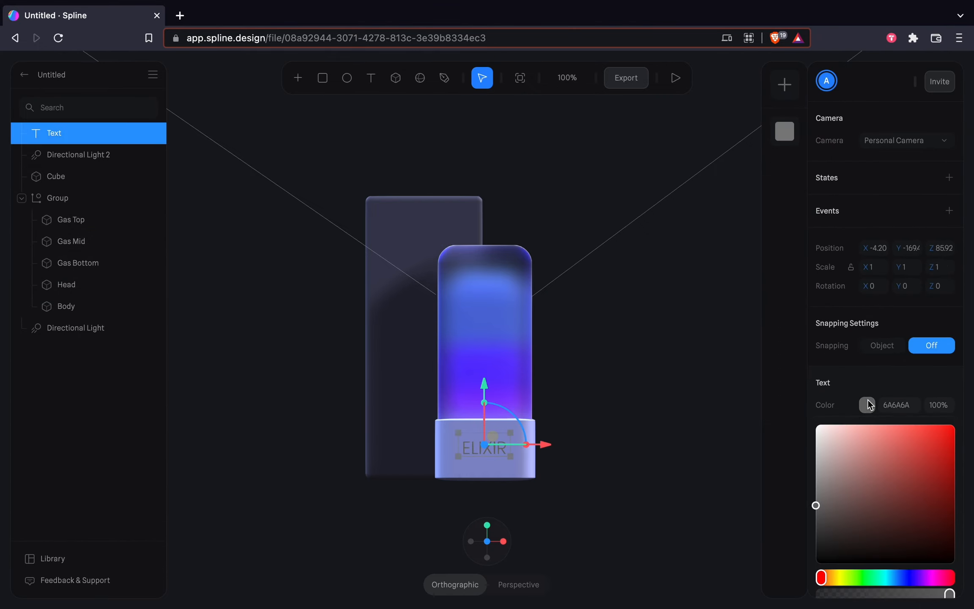
{"action": "left_click_drag", "start_coordinate": [912, 574], "coordinate": [904, 568]}
{"action": "left_click_drag", "start_coordinate": [835, 449], "coordinate": [854, 499]}
{"action": "left_click", "coordinate": [638, 361]}
- Move the ELIXIR text into the bottle's Group and duplicate it there
{"action": "left_click_drag", "start_coordinate": [54, 136], "coordinate": [60, 198]}
{"action": "left_click", "coordinate": [573, 346]}
{"action": "left_click", "coordinate": [82, 194]}
{"action": "key", "text": "super+c"}
{"action": "key", "text": "super+v"}
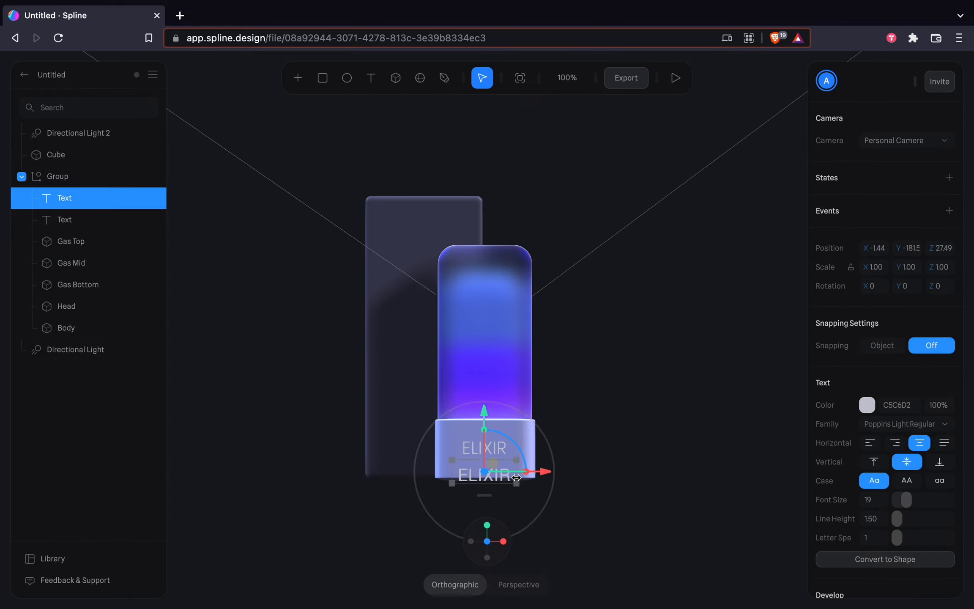
- Change the copy below ELIXIR to read ESSENCE OF A UNICORN, in Raleway Bold at font size 4
{"action": "mouse_move", "coordinate": [450, 541]}
{"action": "left_click_drag", "start_coordinate": [901, 499], "coordinate": [899, 499]}
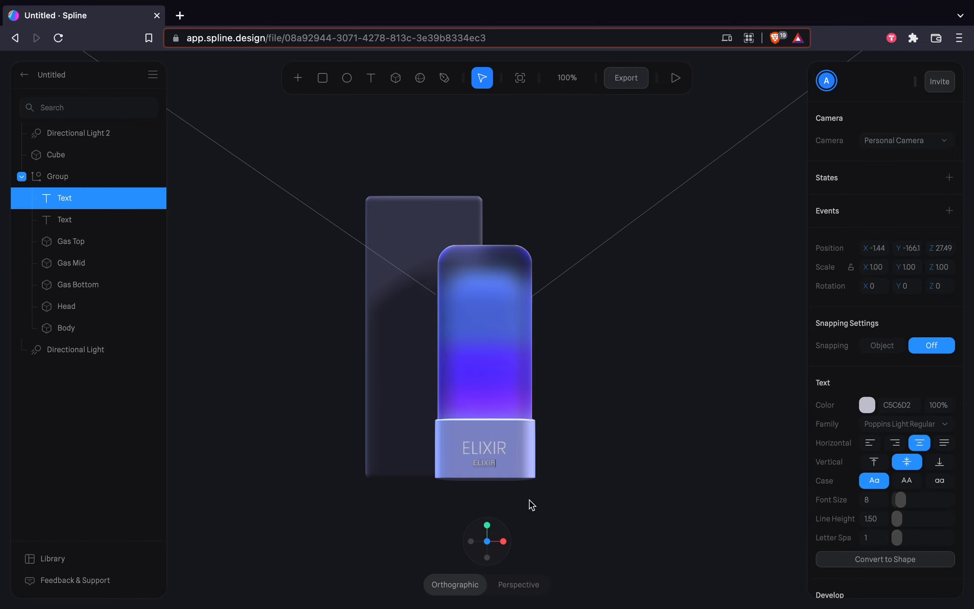
{"action": "type", "text": "ESSENCE OF A"}
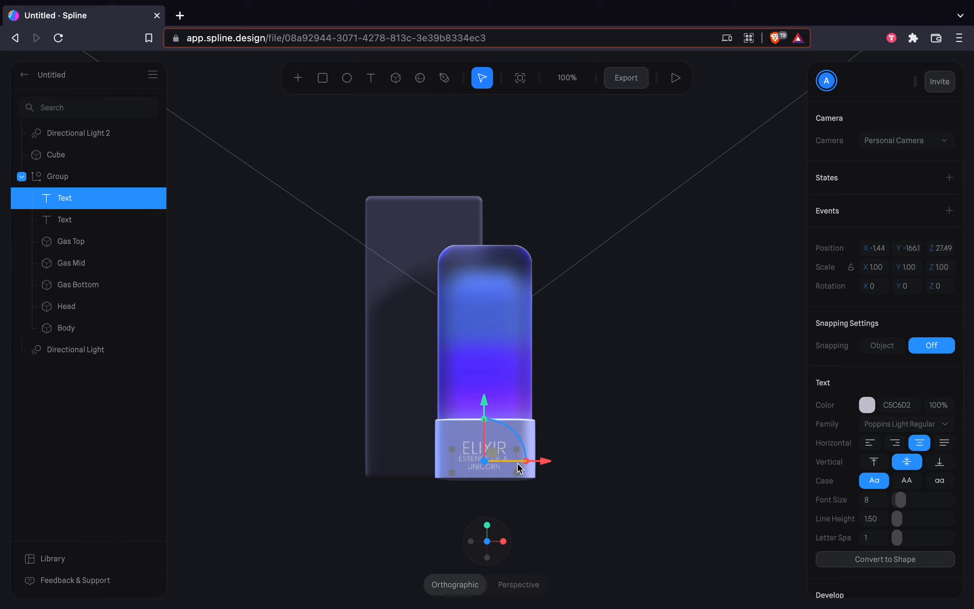
{"action": "left_click", "coordinate": [603, 502]}
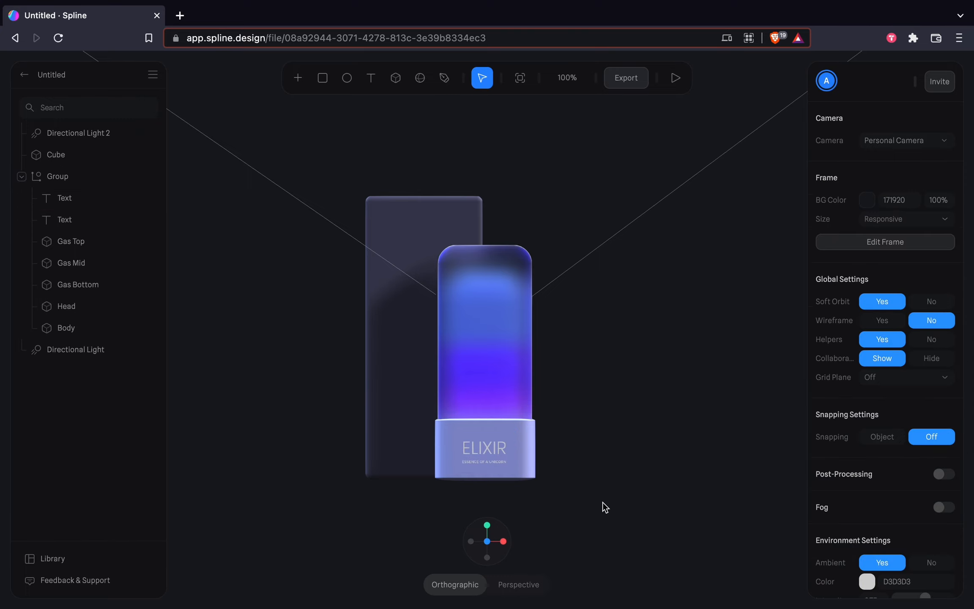
- Move the ESSENCE OF A UNICORN tagline up close beneath ELIXIR and preview the scene
{"action": "scroll", "coordinate": [457, 494], "scroll_direction": "up", "scroll_amount": 5}
{"action": "left_click", "coordinate": [465, 335]}
{"action": "left_click_drag", "start_coordinate": [449, 344], "coordinate": [451, 337]}
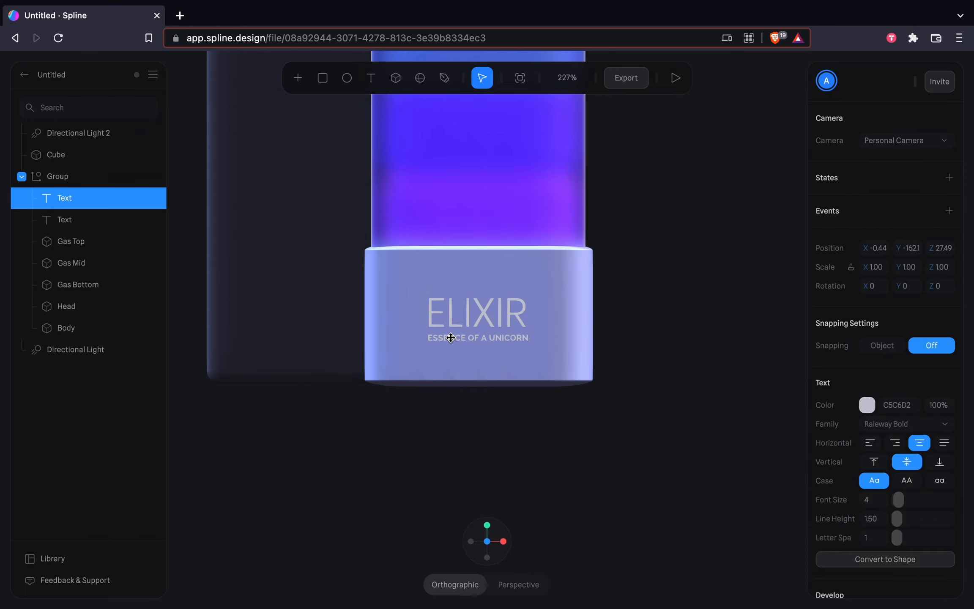
{"action": "left_click", "coordinate": [629, 323]}
{"action": "left_click_drag", "start_coordinate": [629, 323], "coordinate": [761, 427], "text": "alt"}
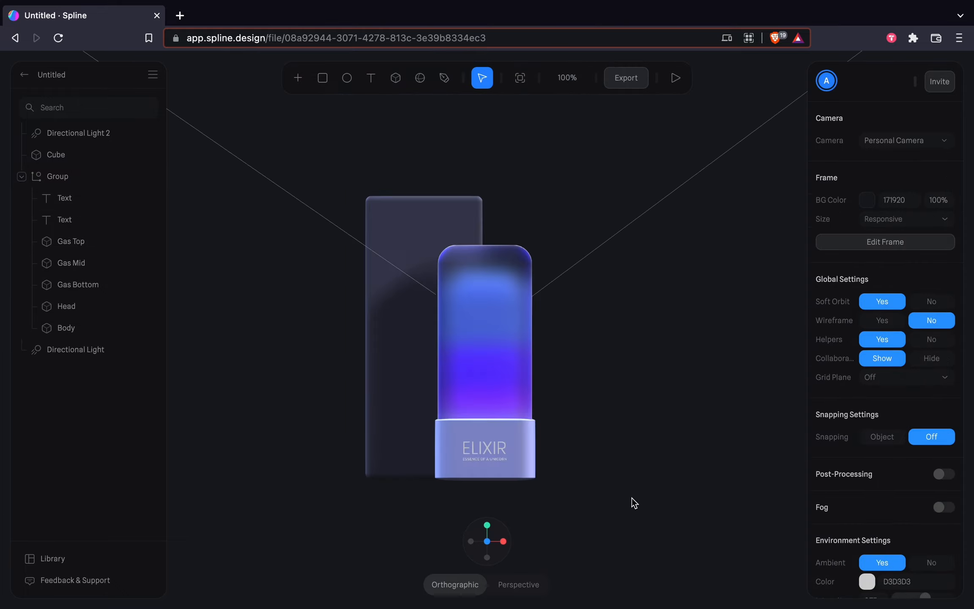
{"action": "left_click", "coordinate": [672, 85]}
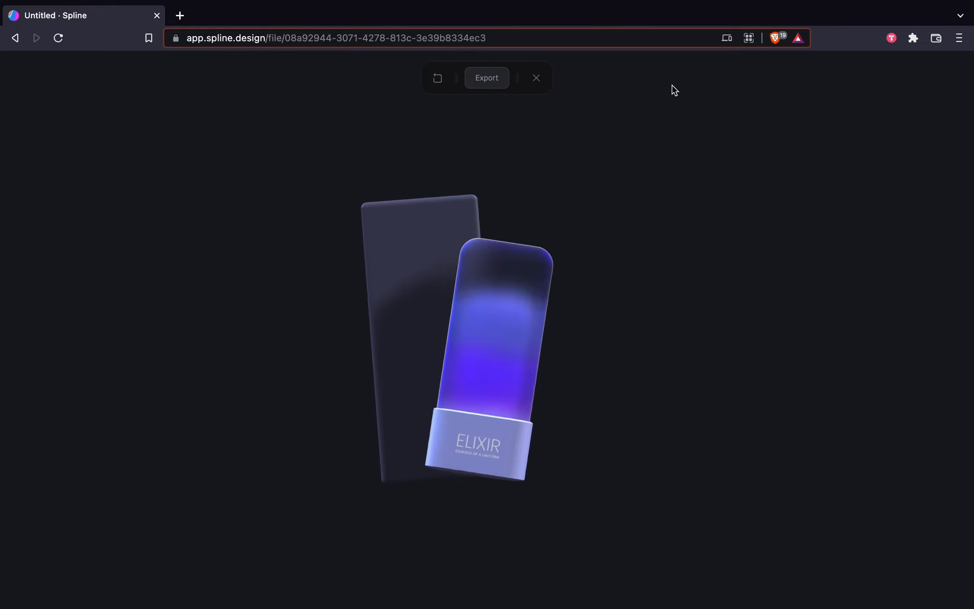
{"action": "left_click", "coordinate": [536, 77]}
- Copy the ELIXIR text together with its tagline and paste duplicates of the pair
{"action": "left_click", "coordinate": [64, 197]}
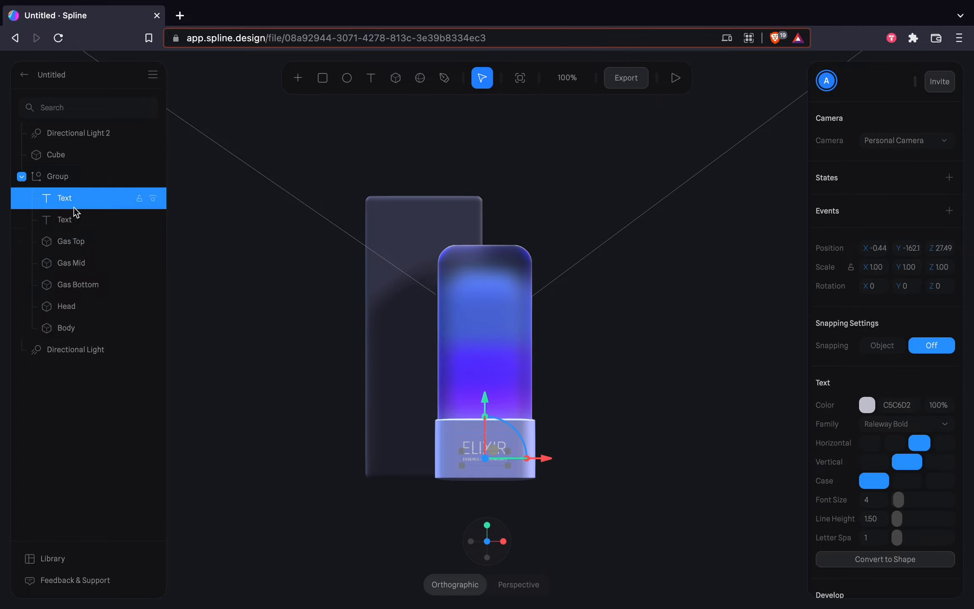
{"action": "left_click", "coordinate": [68, 220], "text": "shift"}
{"action": "key", "text": "super+c"}
{"action": "key", "text": "super+v"}
{"action": "key", "text": "super+v"}
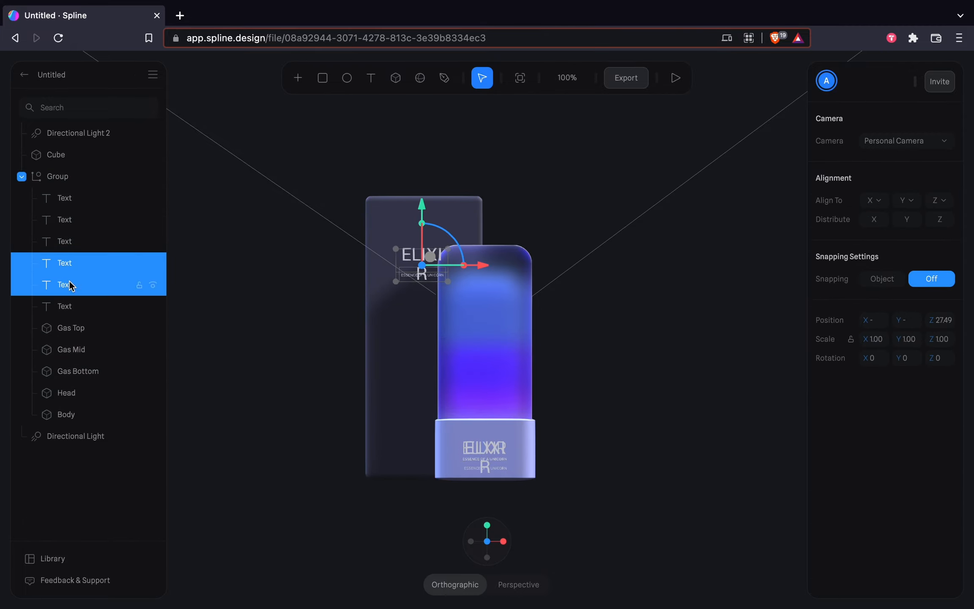
- Take one pasted pair of texts out of the bottle's Group and group it with the Cube
{"action": "left_click_drag", "start_coordinate": [68, 276], "coordinate": [76, 157]}
{"action": "left_click", "coordinate": [76, 158], "text": "shift"}
{"action": "key", "text": "super+g"}
- Adjust the ELIXIR copy on the Cube so the word fits on one line
{"action": "scroll", "coordinate": [414, 251], "scroll_direction": "up", "scroll_amount": 5}
{"action": "double_click", "coordinate": [414, 250]}
{"action": "left_click_drag", "start_coordinate": [429, 240], "coordinate": [341, 236]}
- Move both Cube texts forward in depth to Z -2.77, in front of the Cube's face
{"action": "left_click", "coordinate": [76, 198]}
{"action": "left_click", "coordinate": [76, 219], "text": "shift"}
{"action": "left_click_drag", "start_coordinate": [414, 234], "coordinate": [812, 319], "text": "alt"}
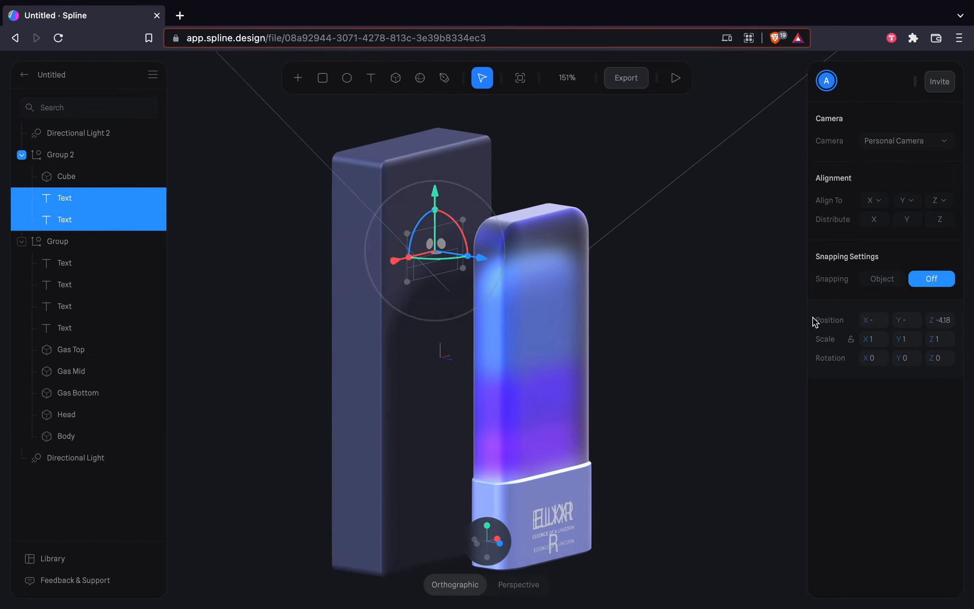
{"action": "left_click_drag", "start_coordinate": [478, 256], "coordinate": [482, 259]}
{"action": "left_click", "coordinate": [499, 543]}
{"action": "left_click", "coordinate": [353, 221]}
{"action": "scroll", "coordinate": [353, 221], "scroll_direction": "up", "scroll_amount": 5}
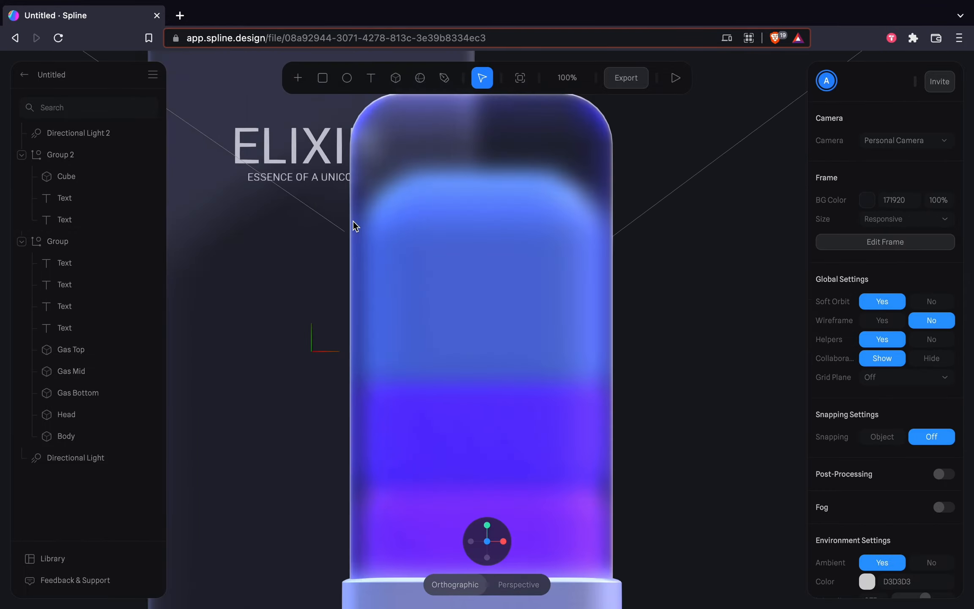
{"action": "scroll", "coordinate": [353, 222], "scroll_direction": "down", "scroll_amount": 5}
- Move the ELIXIR text and its tagline up toward the Cube's top edge
{"action": "left_click", "coordinate": [87, 200]}
{"action": "left_click", "coordinate": [85, 219], "text": "shift"}
{"action": "left_click_drag", "start_coordinate": [426, 205], "coordinate": [426, 175]}
{"action": "left_click", "coordinate": [508, 203]}
- Set the Cube's tagline to font size 9 and position it at Y 113.19 below the ELIXIR text
{"action": "left_click", "coordinate": [83, 218]}
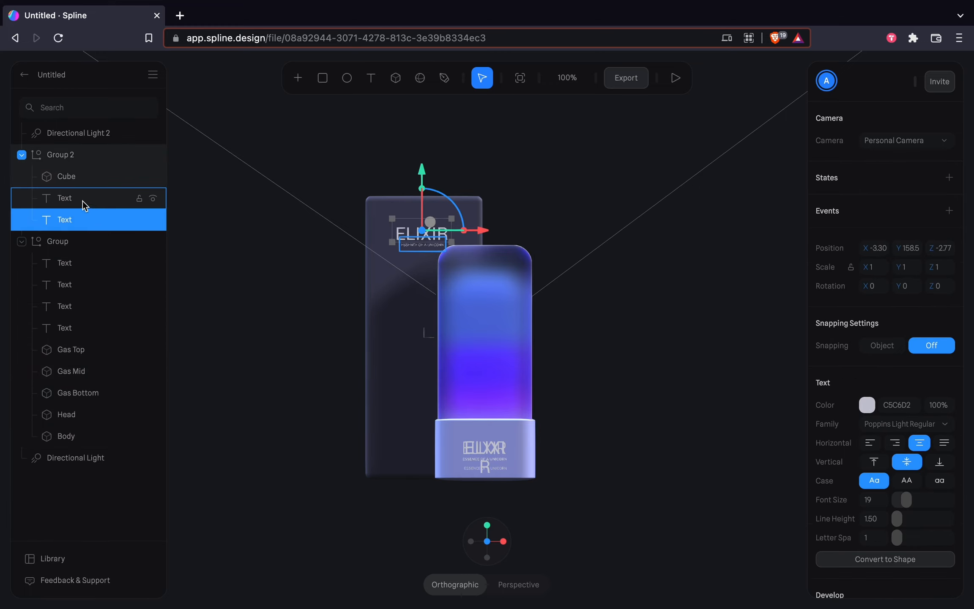
{"action": "left_click", "coordinate": [84, 201]}
{"action": "left_click_drag", "start_coordinate": [897, 503], "coordinate": [900, 504]}
{"action": "left_click_drag", "start_coordinate": [418, 200], "coordinate": [417, 199]}
{"action": "left_click", "coordinate": [84, 219]}
{"action": "left_click", "coordinate": [83, 199]}
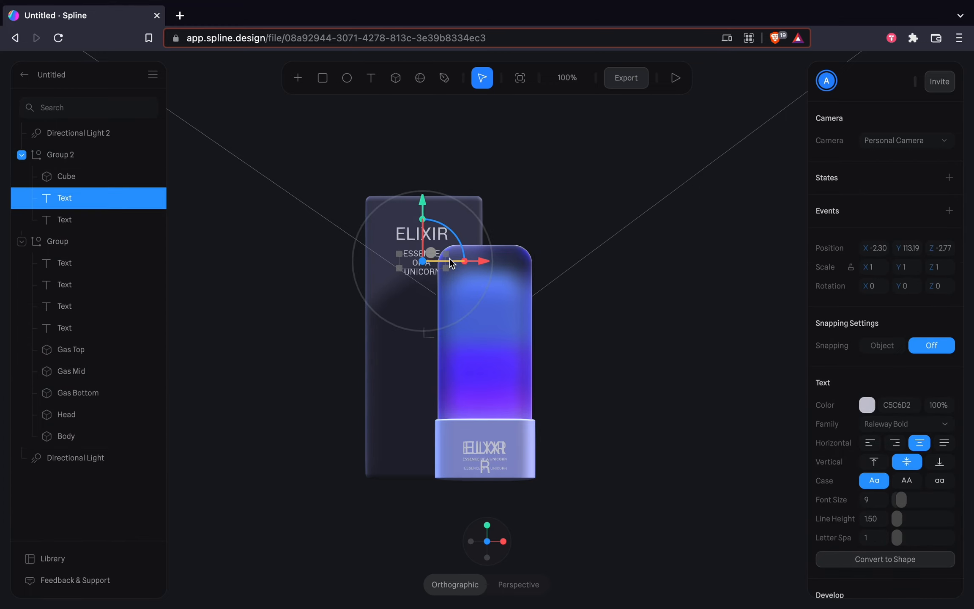
- Widen the Cube tagline's frame so it wraps onto two lines, and raise it to about Y 122.6
{"action": "left_click_drag", "start_coordinate": [446, 259], "coordinate": [453, 259], "text": "alt"}
{"action": "left_click", "coordinate": [663, 355]}
{"action": "left_click", "coordinate": [83, 199]}
{"action": "left_click_drag", "start_coordinate": [420, 206], "coordinate": [420, 200]}
- Darken the Cube's tagline to 696971 and its ELIXIR text to 848590
{"action": "left_click", "coordinate": [863, 410]}
{"action": "left_click_drag", "start_coordinate": [825, 451], "coordinate": [828, 503]}
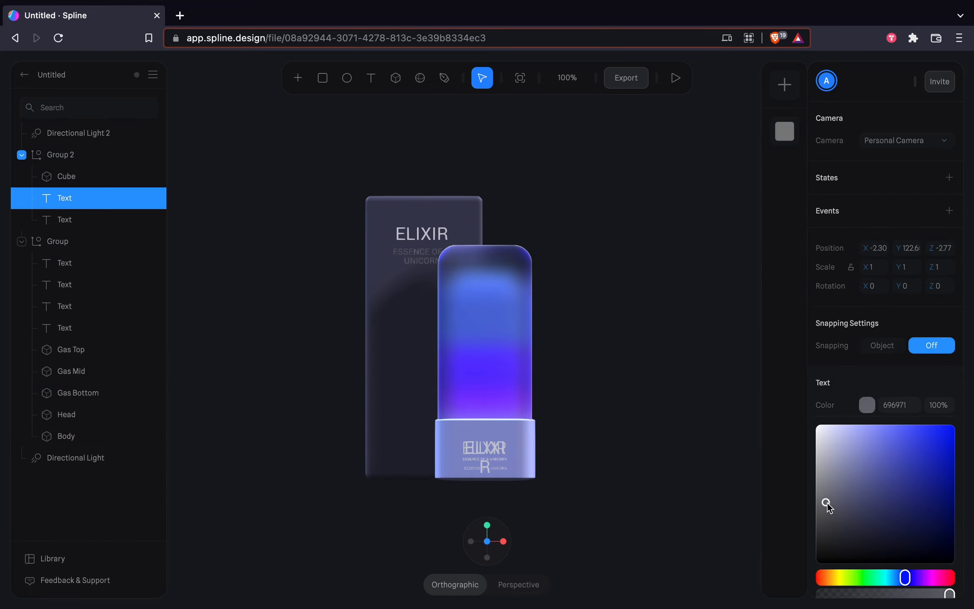
{"action": "left_click", "coordinate": [83, 219]}
{"action": "left_click", "coordinate": [862, 406]}
{"action": "left_click_drag", "start_coordinate": [824, 451], "coordinate": [831, 485]}
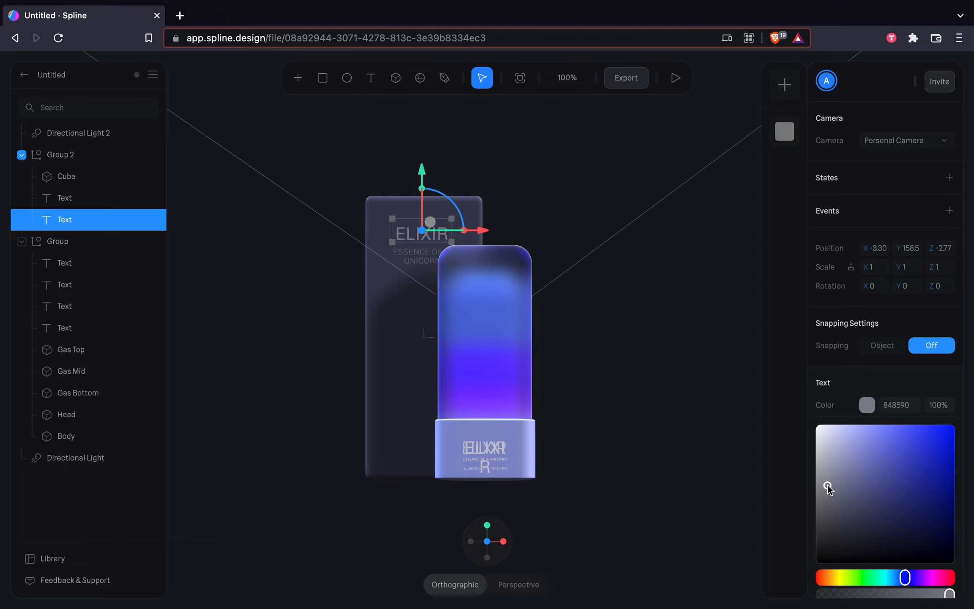
- Delete the duplicate ELIXIR and tagline texts from the bottle's Head and preview the scene
{"action": "double_click", "coordinate": [490, 454]}
{"action": "key", "text": "Delete"}
{"action": "double_click", "coordinate": [490, 470]}
{"action": "key", "text": "Delete"}
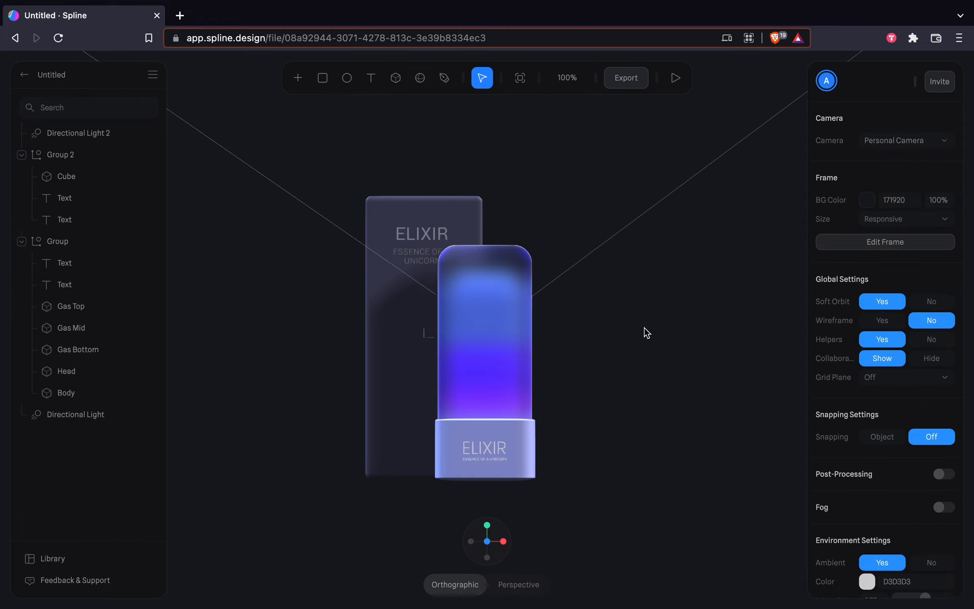
{"action": "left_click", "coordinate": [676, 80]}
{"action": "key", "text": "Escape"}
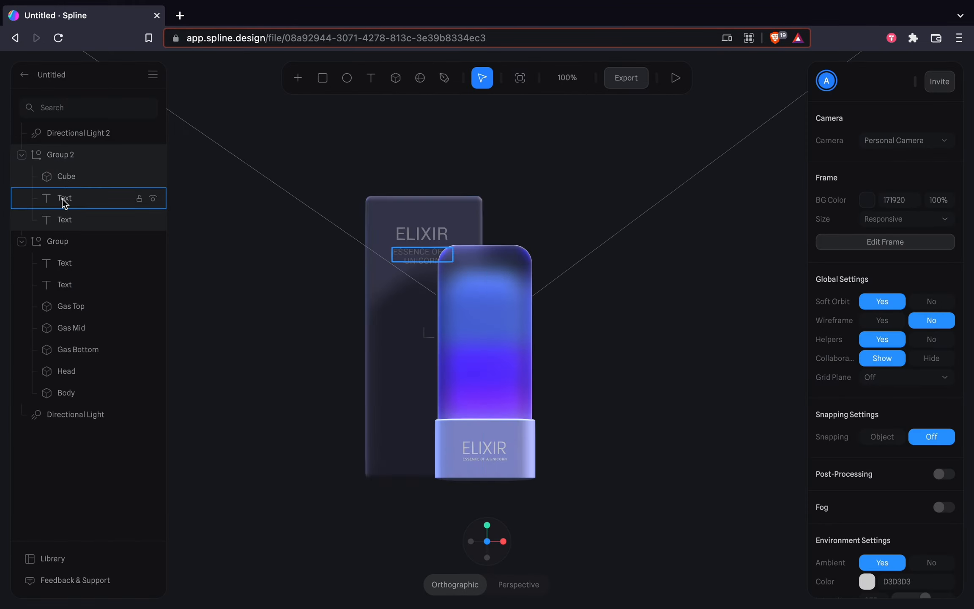
- Remove the Cube's own extra state and its Start event
{"action": "left_click", "coordinate": [68, 178]}
{"action": "left_click", "coordinate": [930, 226]}
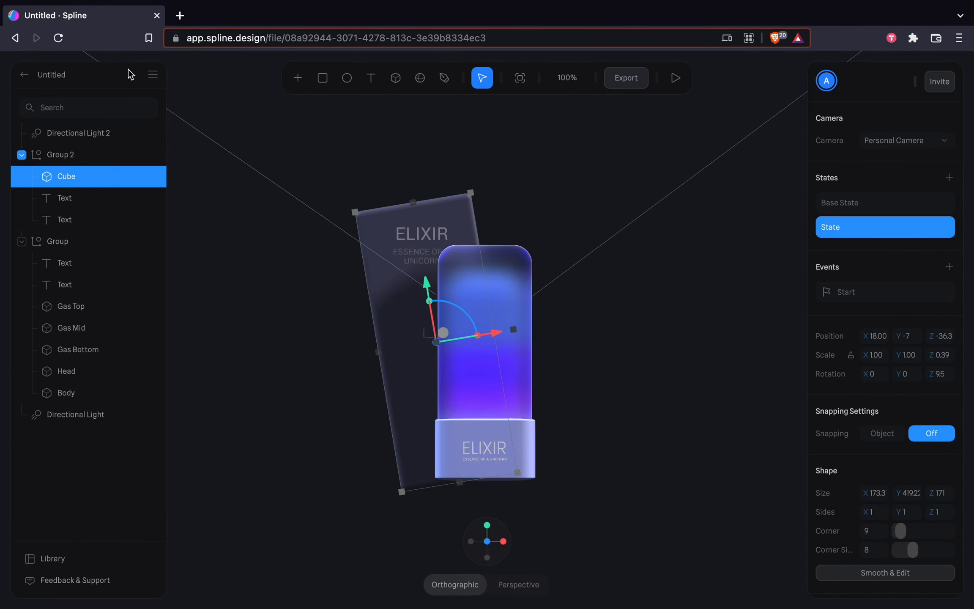
{"action": "left_click", "coordinate": [961, 235]}
{"action": "left_click", "coordinate": [961, 237]}
- Add a state to Group 2 in which the whole group is tilted counter-clockwise and slightly shifted
{"action": "left_click", "coordinate": [61, 155]}
{"action": "left_click", "coordinate": [948, 179]}
{"action": "left_click_drag", "start_coordinate": [445, 301], "coordinate": [438, 301]}
{"action": "left_click_drag", "start_coordinate": [453, 333], "coordinate": [448, 336]}
- Add an event that animates Group 2 to its new state, play the scene, and return to the base state
{"action": "left_click", "coordinate": [949, 269]}
{"action": "left_click", "coordinate": [716, 401]}
{"action": "left_click", "coordinate": [716, 421]}
{"action": "left_click", "coordinate": [675, 78]}
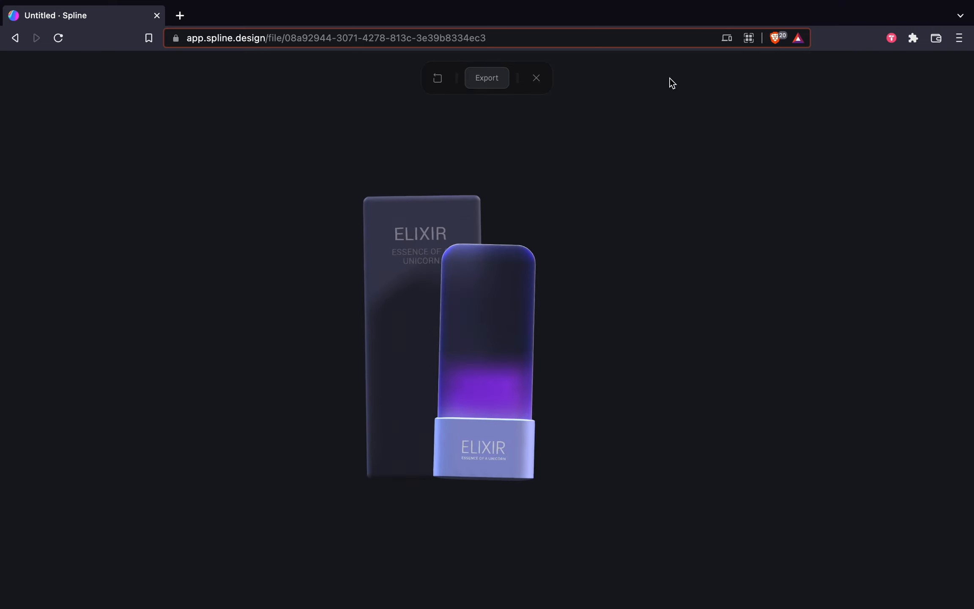
{"action": "left_click", "coordinate": [536, 78]}
{"action": "left_click", "coordinate": [863, 202]}
- Try the Glass layer type on the Cube, preview it, and undo the change
{"action": "left_click_drag", "start_coordinate": [601, 363], "coordinate": [694, 369], "text": "alt"}
{"action": "left_click", "coordinate": [677, 380]}
{"action": "left_click", "coordinate": [492, 541]}
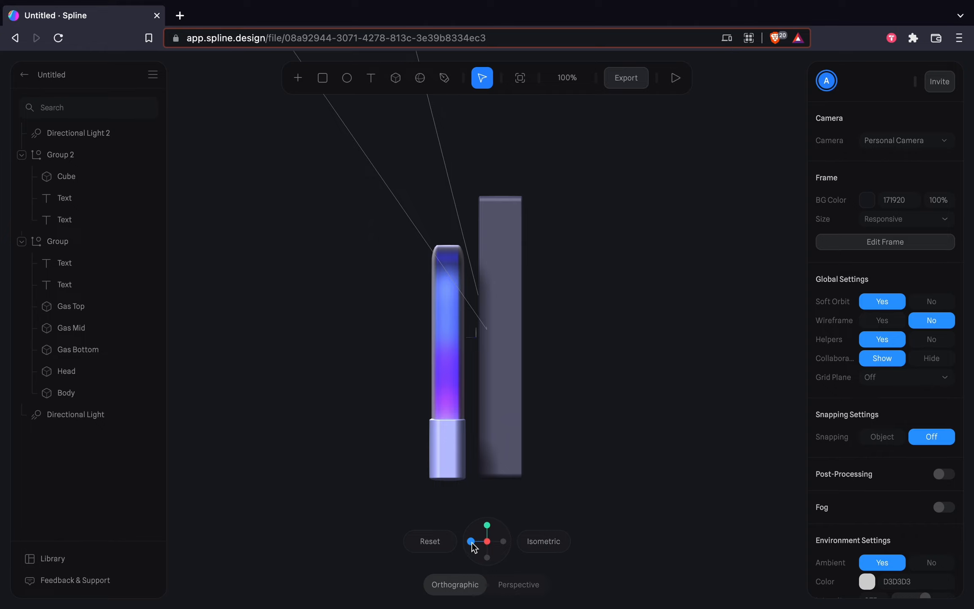
{"action": "left_click", "coordinate": [471, 542]}
{"action": "left_click_drag", "start_coordinate": [563, 490], "coordinate": [639, 484], "text": "alt"}
{"action": "left_click", "coordinate": [399, 361]}
{"action": "left_click", "coordinate": [854, 562]}
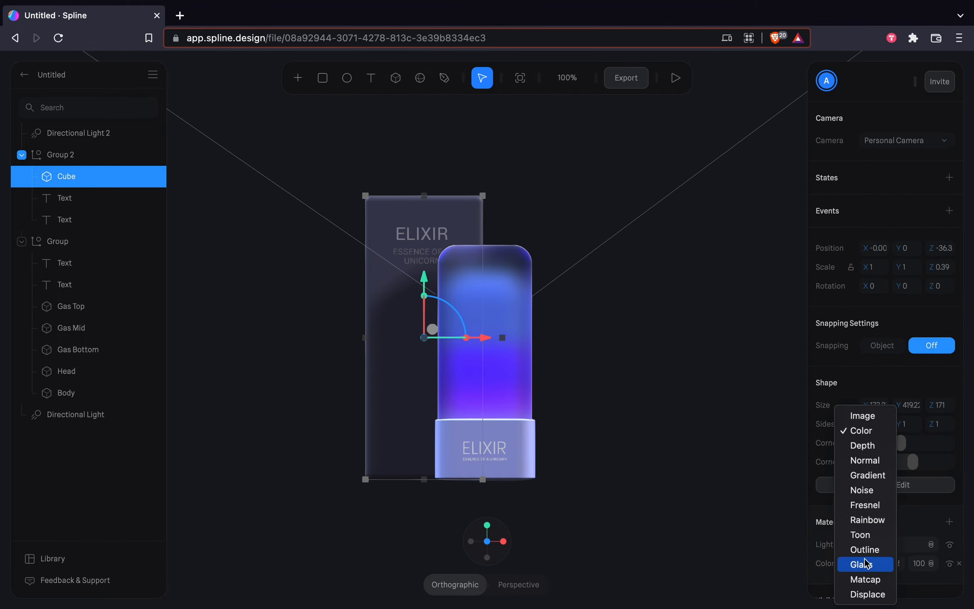
{"action": "left_click", "coordinate": [857, 561]}
{"action": "left_click", "coordinate": [676, 77]}
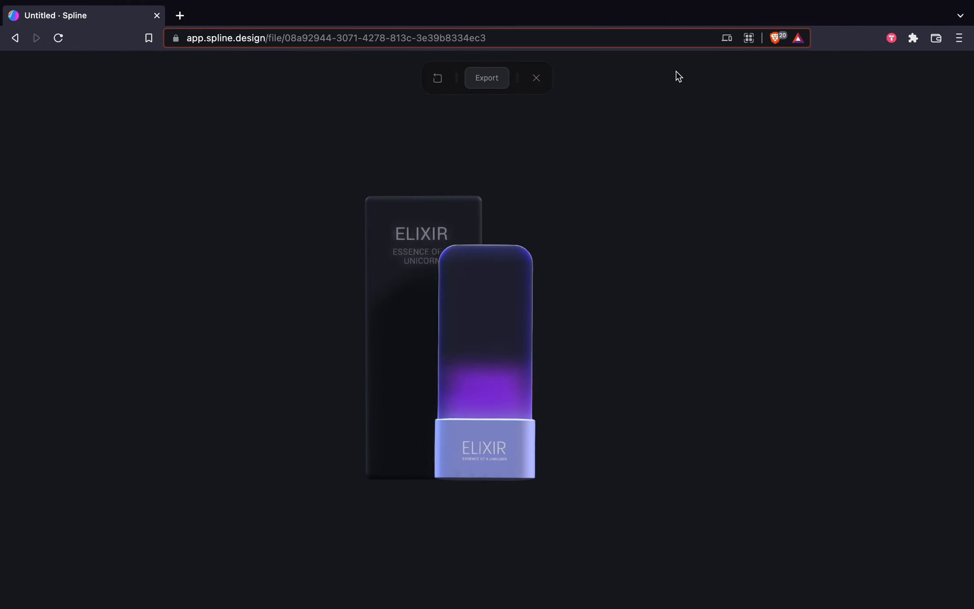
{"action": "left_click", "coordinate": [537, 78]}
{"action": "key", "text": "super+z"}
- Restyle the Cube's tagline in 63646D at a smaller size, lowered to about Y 118.55
{"action": "left_click", "coordinate": [420, 259]}
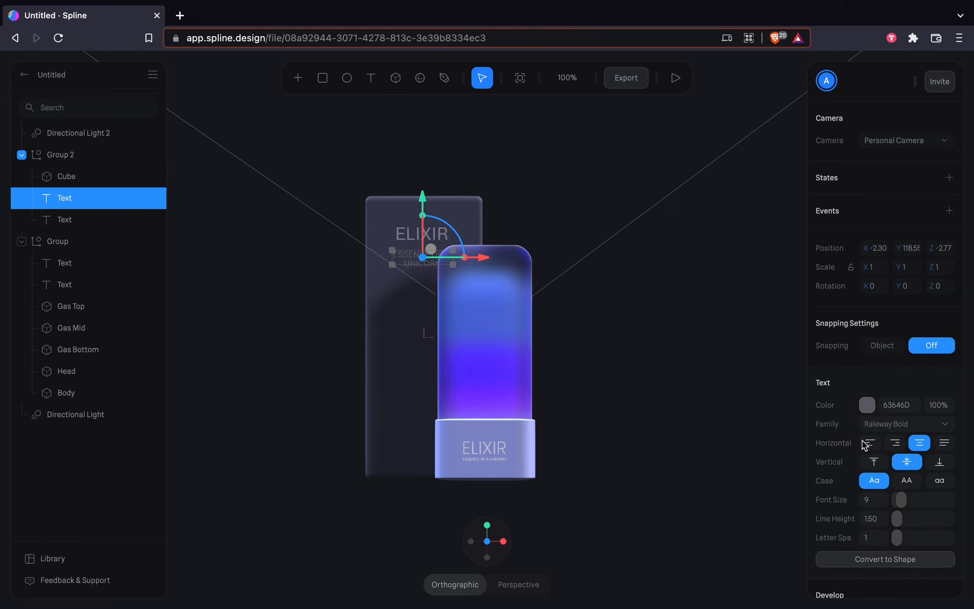
{"action": "left_click", "coordinate": [686, 429]}
{"action": "left_click_drag", "start_coordinate": [686, 429], "coordinate": [740, 426], "text": "alt"}
{"action": "left_click", "coordinate": [498, 541]}
- Add a new text beside the bottle reading "Otherwordly vaping experience"
{"action": "left_click", "coordinate": [371, 78]}
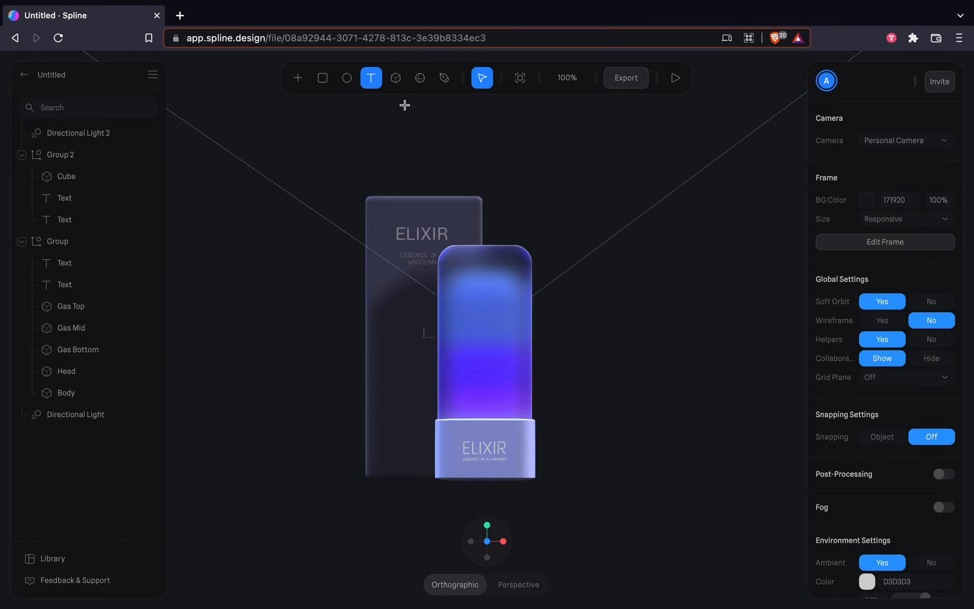
{"action": "left_click", "coordinate": [672, 330]}
{"action": "type", "text": "u"}
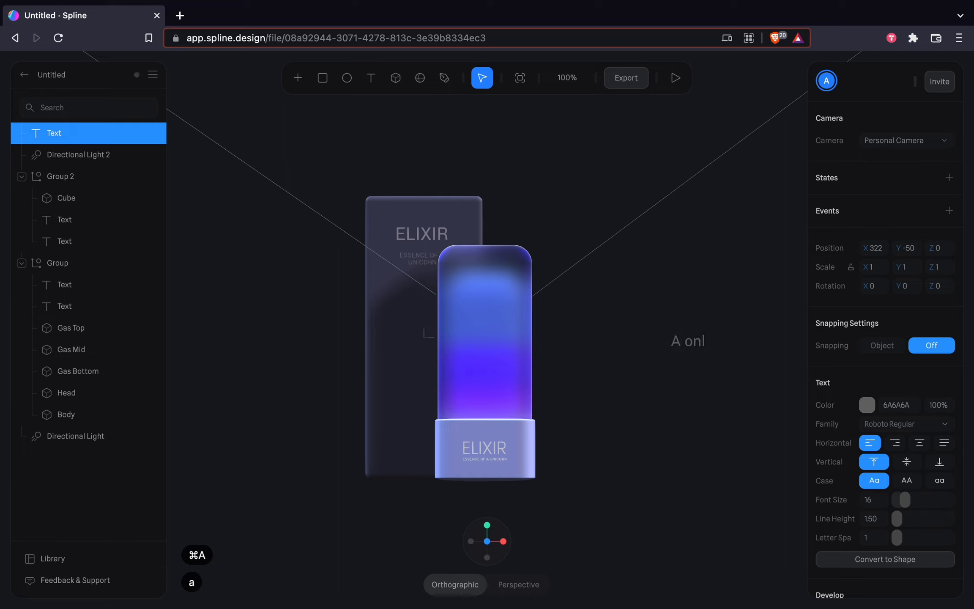
{"action": "key", "text": "BackSpace"}
{"action": "key", "text": "BackSpace"}
{"action": "type", "text": "Otherwordly va"}
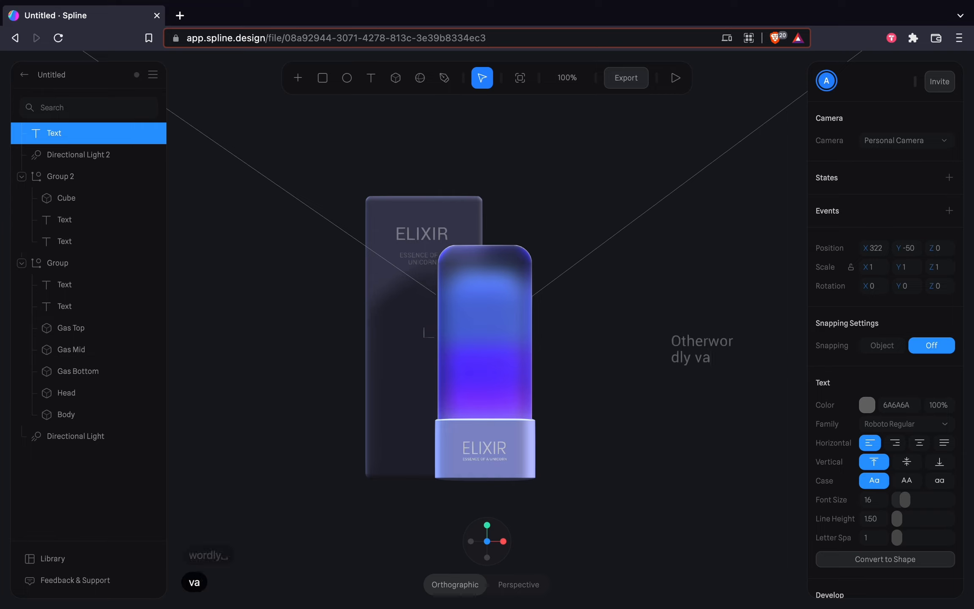
{"action": "left_click", "coordinate": [777, 408]}
- Place the vaping text at font size 11 on the lower part of the Cube's face and include it in Group 2
{"action": "left_click_drag", "start_coordinate": [711, 353], "coordinate": [444, 432]}
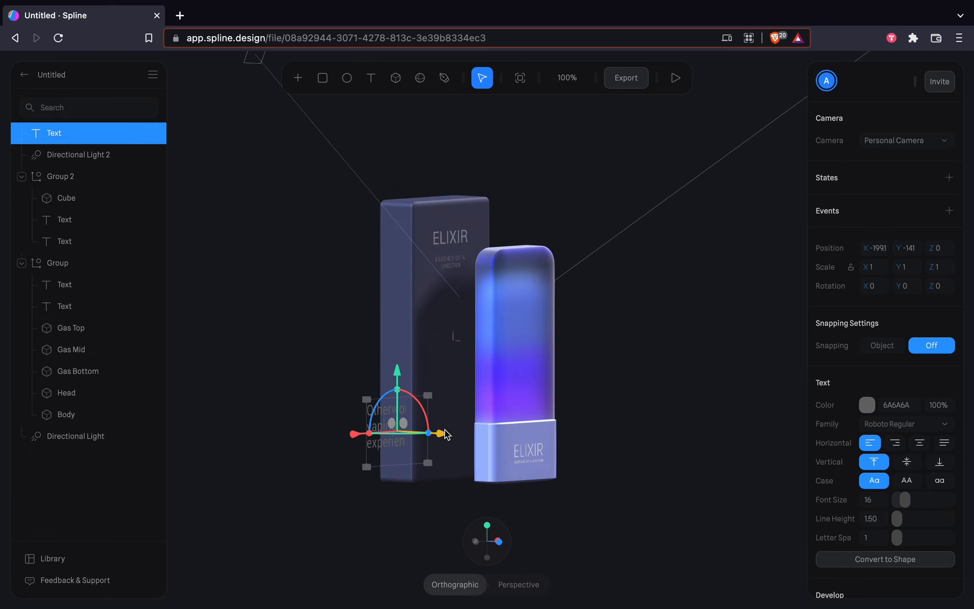
{"action": "left_click_drag", "start_coordinate": [357, 435], "coordinate": [399, 432]}
{"action": "left_click", "coordinate": [499, 541]}
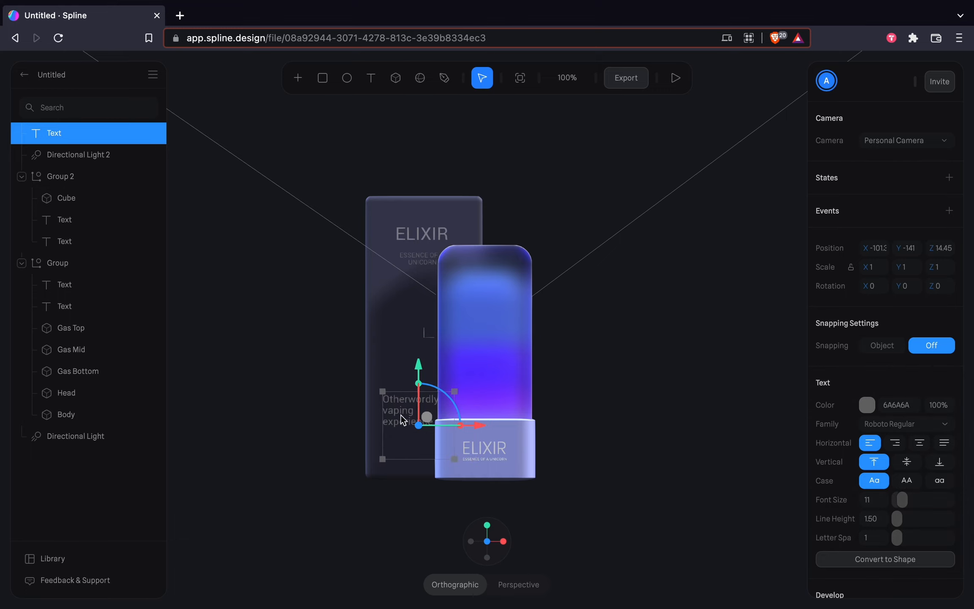
{"action": "left_click_drag", "start_coordinate": [57, 136], "coordinate": [64, 209]}
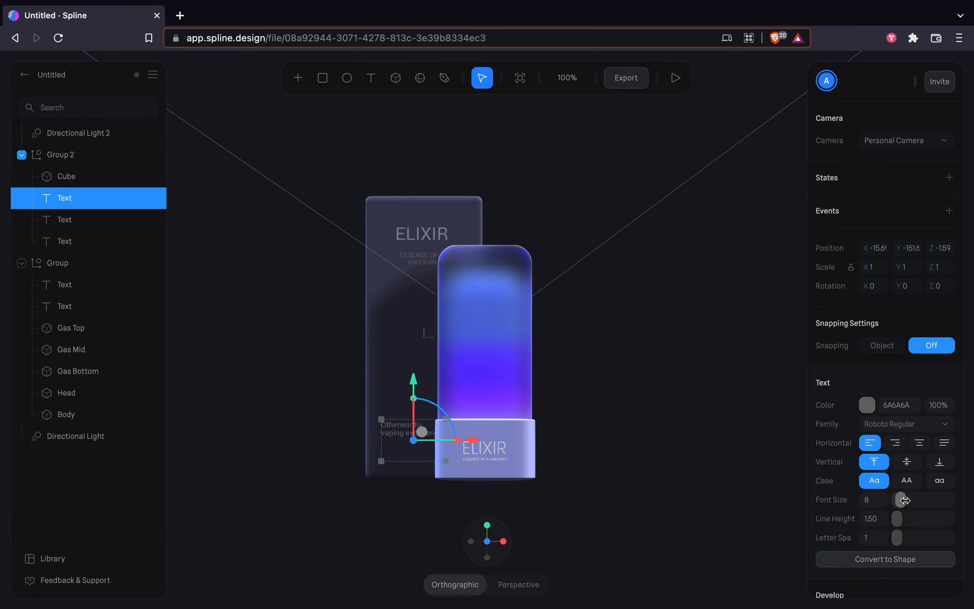
- Reduce the vaping text to font size 8 and narrow its frame so it wraps onto three lines
{"action": "left_click", "coordinate": [444, 455]}
{"action": "key", "text": "super+z"}
{"action": "left_click_drag", "start_coordinate": [446, 462], "coordinate": [427, 458]}
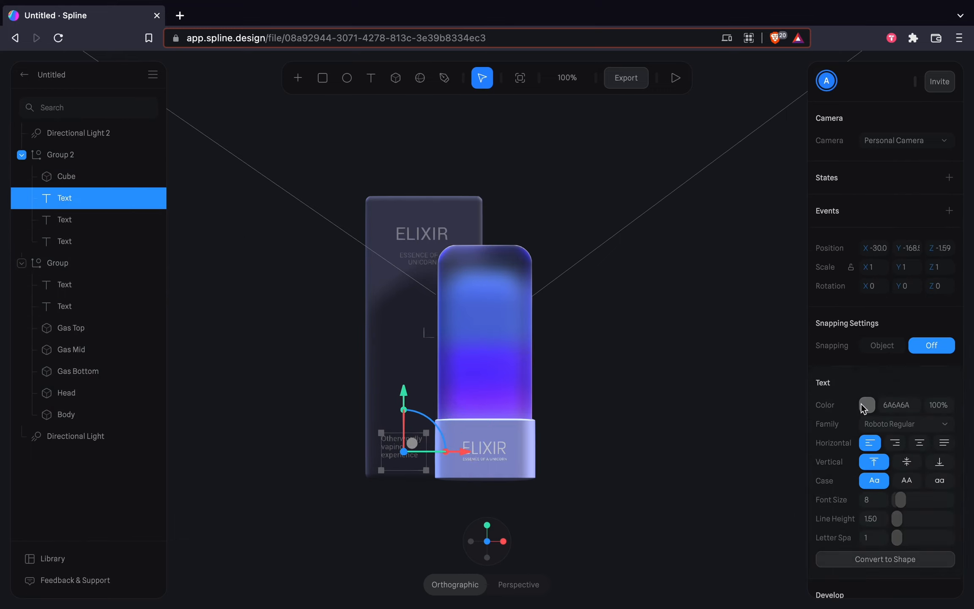
- Set the vaping text's color to the dark blue-grey 363E4A
{"action": "left_click", "coordinate": [867, 405]}
{"action": "left_click", "coordinate": [898, 577]}
{"action": "left_click", "coordinate": [891, 505]}
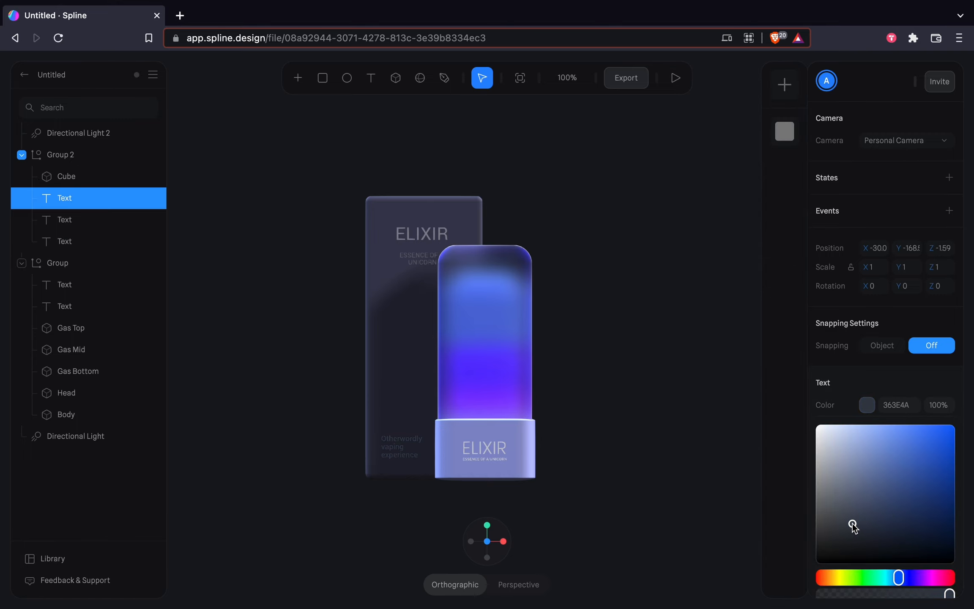
{"action": "left_click", "coordinate": [613, 454]}
- Duplicate the vaping text along the Cube's lower edge, placing the copy at X 39.34
{"action": "left_click_drag", "start_coordinate": [613, 453], "coordinate": [668, 455], "text": "alt"}
{"action": "key", "text": "super+z"}
{"action": "double_click", "coordinate": [401, 449]}
{"action": "left_click_drag", "start_coordinate": [463, 449], "coordinate": [510, 447], "text": "alt"}
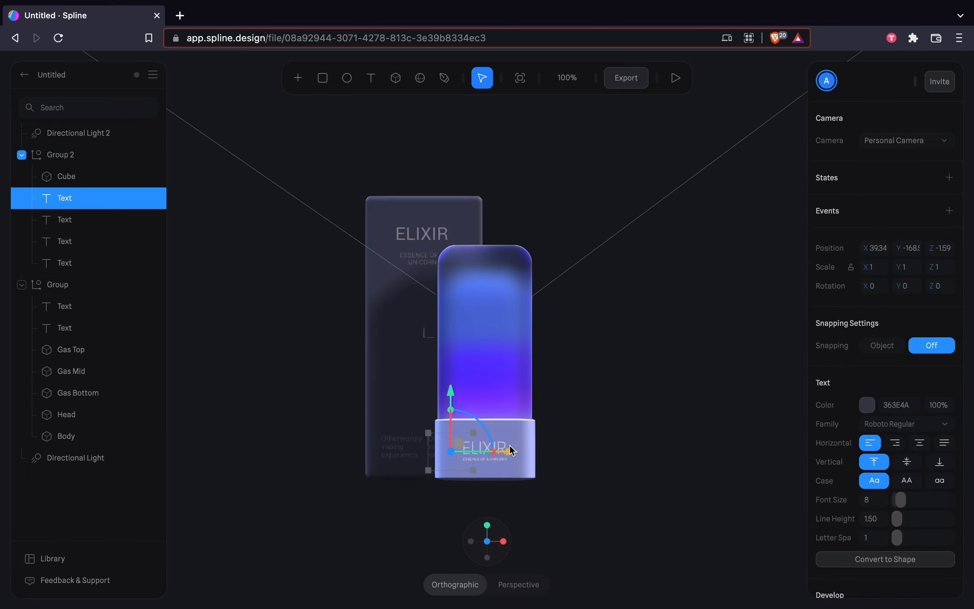
- Rename the bottle's group as Vape and toggle its visibility
{"action": "double_click", "coordinate": [59, 284]}
{"action": "left_click", "coordinate": [155, 284]}
{"action": "left_click", "coordinate": [154, 283]}
- Check the Cube's text copies with the Vape group hidden and shown, and play the scene animation
{"action": "double_click", "coordinate": [392, 447]}
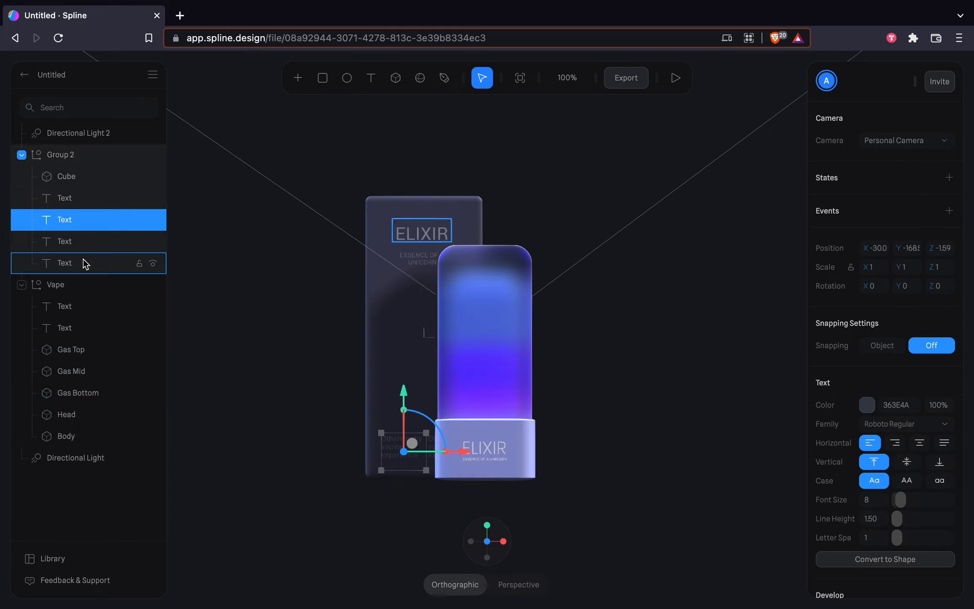
{"action": "left_click", "coordinate": [78, 328]}
{"action": "left_click", "coordinate": [65, 264]}
{"action": "left_click", "coordinate": [152, 284]}
{"action": "left_click", "coordinate": [105, 201]}
{"action": "left_click", "coordinate": [153, 285]}
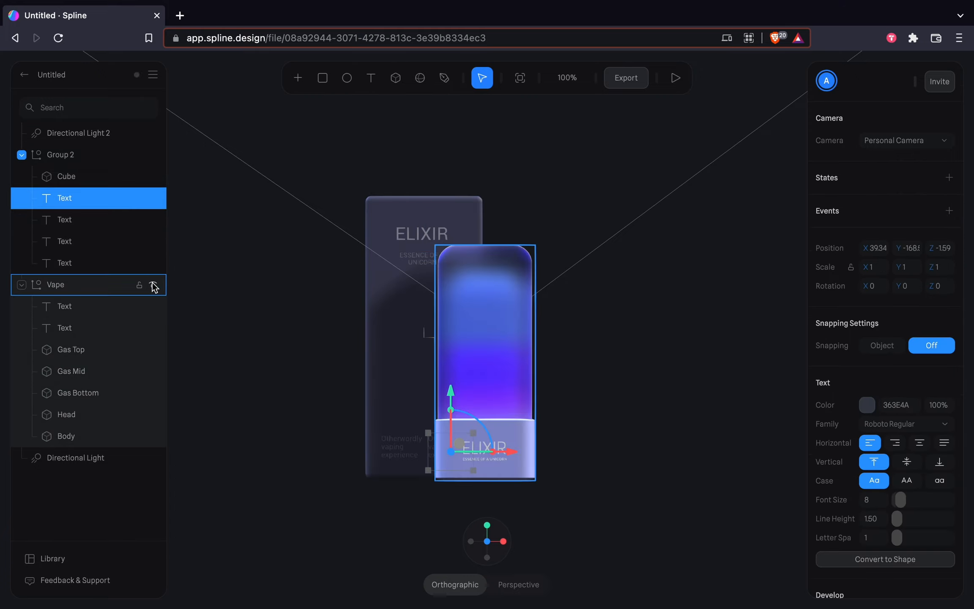
{"action": "left_click", "coordinate": [676, 78]}
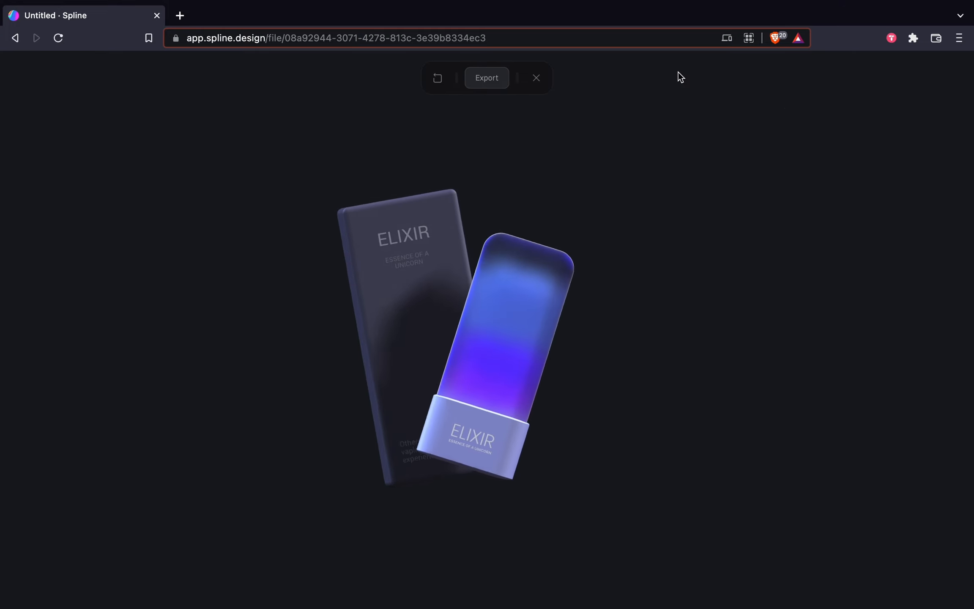
{"action": "key", "text": "Escape"}
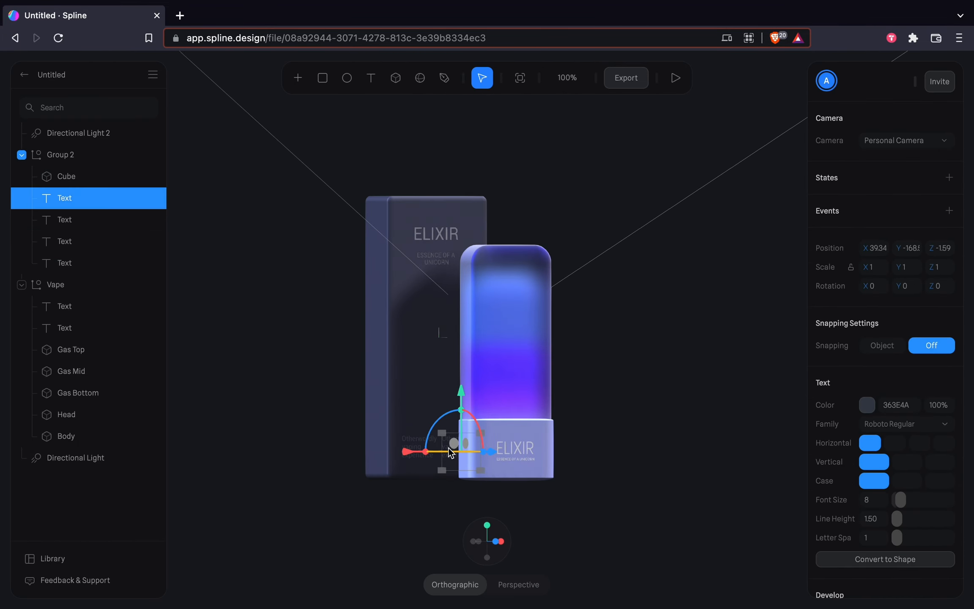
- Replace the copied vaping text with "50" and enlarge it to font size 22
{"action": "key", "text": "super+a"}
{"action": "scroll", "coordinate": [451, 447], "scroll_direction": "up", "scroll_amount": 5}
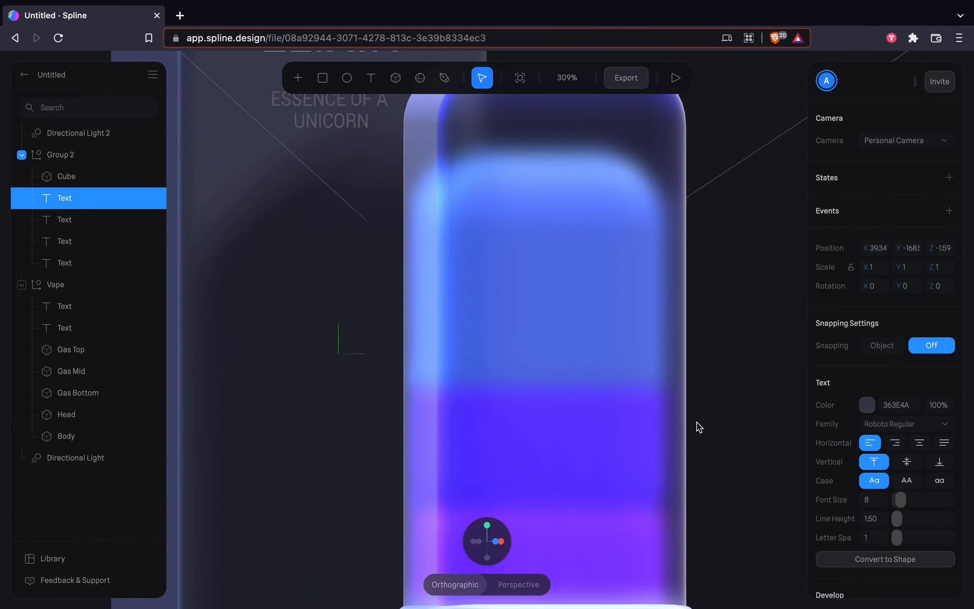
{"action": "scroll", "coordinate": [700, 427], "scroll_direction": "down", "scroll_amount": 7}
{"action": "double_click", "coordinate": [474, 385]}
{"action": "key", "text": "super+a"}
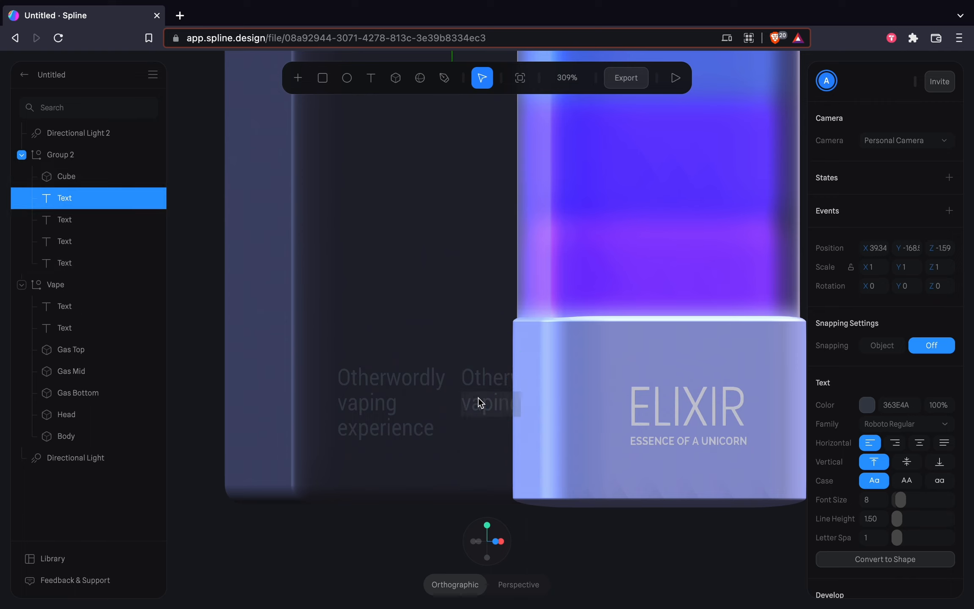
{"action": "key", "text": "BackSpace"}
{"action": "key", "text": "BackSpace"}
{"action": "key", "text": "BackSpace"}
{"action": "key", "text": "BackSpace"}
{"action": "key", "text": "BackSpace"}
{"action": "key", "text": "BackSpace"}
{"action": "key", "text": "BackSpace"}
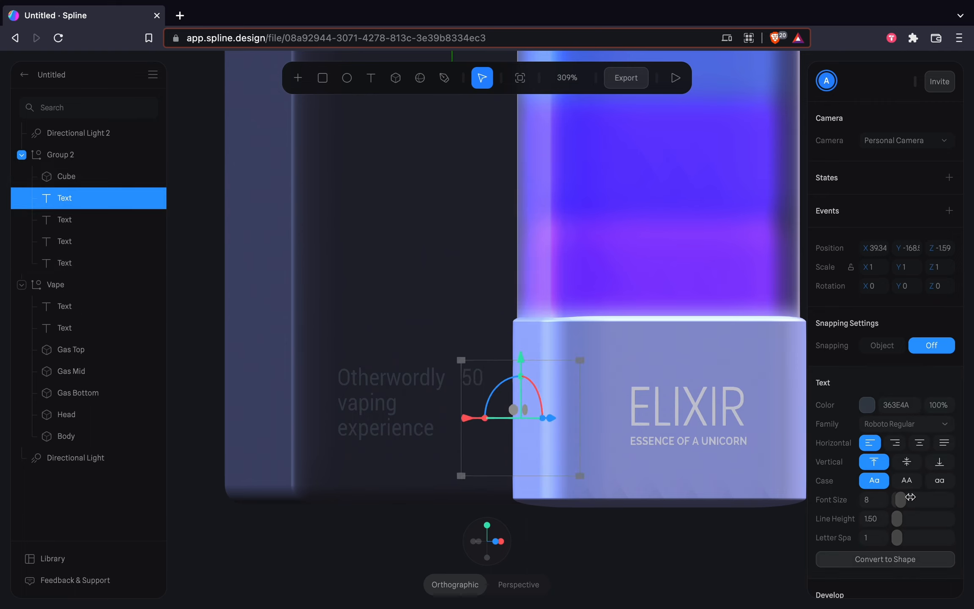
{"action": "left_click", "coordinate": [910, 497]}
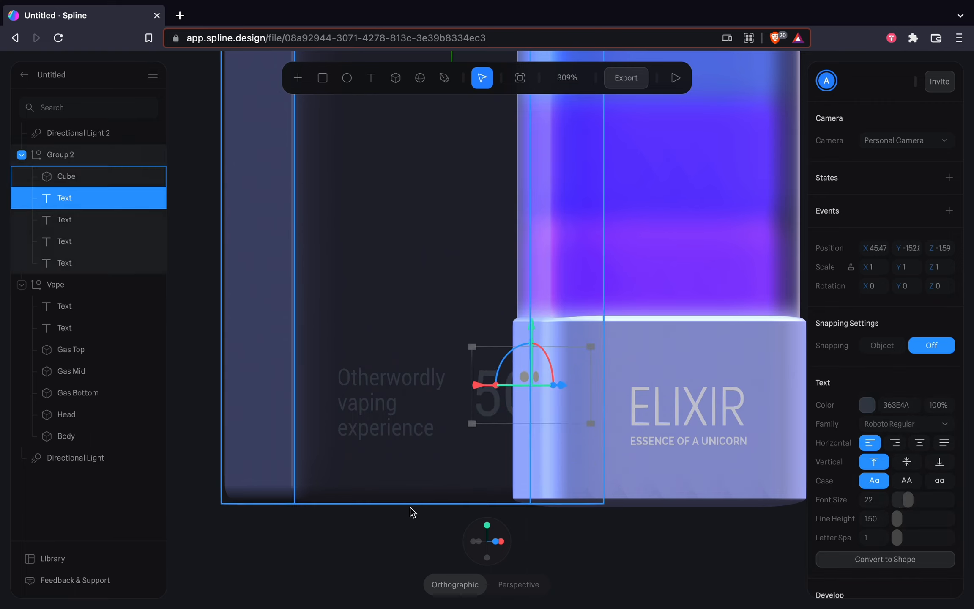
- Copy the 50 text as a small caption beneath it, with font size 5 and letter spacing 1.75
{"action": "left_click_drag", "start_coordinate": [409, 510], "coordinate": [530, 537]}
{"action": "left_click", "coordinate": [89, 198]}
{"action": "key", "text": "super+c"}
{"action": "key", "text": "super+v"}
{"action": "left_click_drag", "start_coordinate": [561, 326], "coordinate": [531, 451]}
{"action": "left_click_drag", "start_coordinate": [901, 500], "coordinate": [898, 499]}
{"action": "left_click_drag", "start_coordinate": [898, 537], "coordinate": [907, 538]}
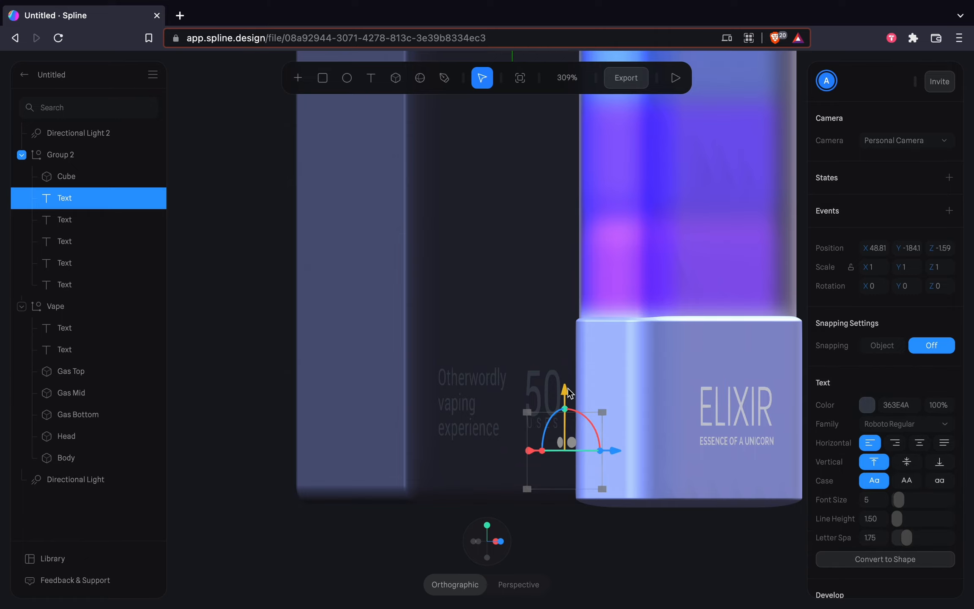
- Play the scene to check the new texts on the box, and return to editing
{"action": "left_click_drag", "start_coordinate": [677, 544], "coordinate": [579, 546]}
{"action": "scroll", "coordinate": [580, 545], "scroll_direction": "down", "scroll_amount": 10}
{"action": "left_click", "coordinate": [673, 75]}
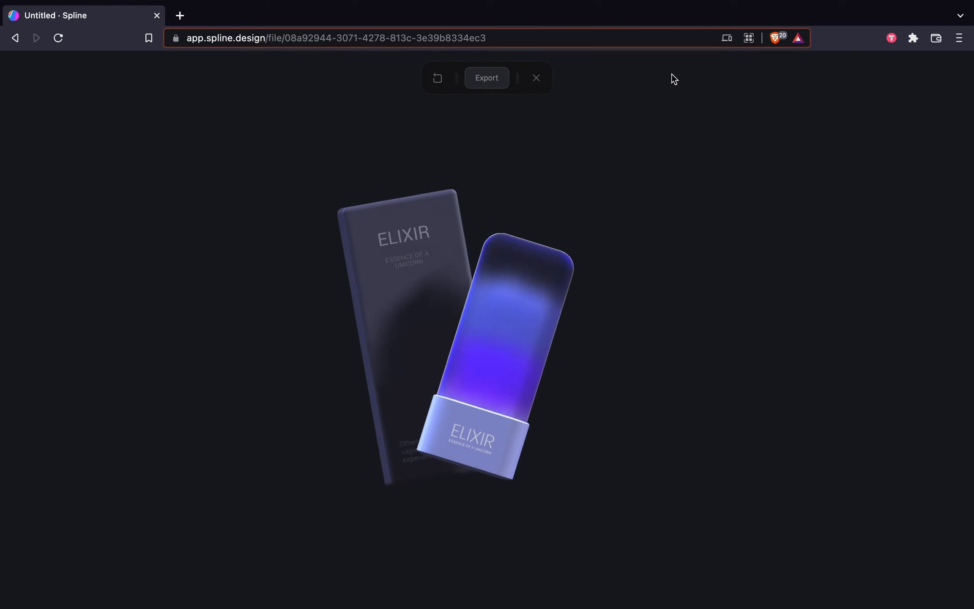
{"action": "left_click", "coordinate": [536, 78]}
- Copy the vaping text, rotate the copy -90° around Y, and place it beside the Cube's side face at about Z -24.8
{"action": "double_click", "coordinate": [400, 444]}
{"action": "left_click_drag", "start_coordinate": [487, 541], "coordinate": [465, 541]}
{"action": "key", "text": "super+c"}
{"action": "key", "text": "super+v"}
{"action": "left_click_drag", "start_coordinate": [367, 450], "coordinate": [348, 451]}
{"action": "left_click_drag", "start_coordinate": [486, 541], "coordinate": [428, 539]}
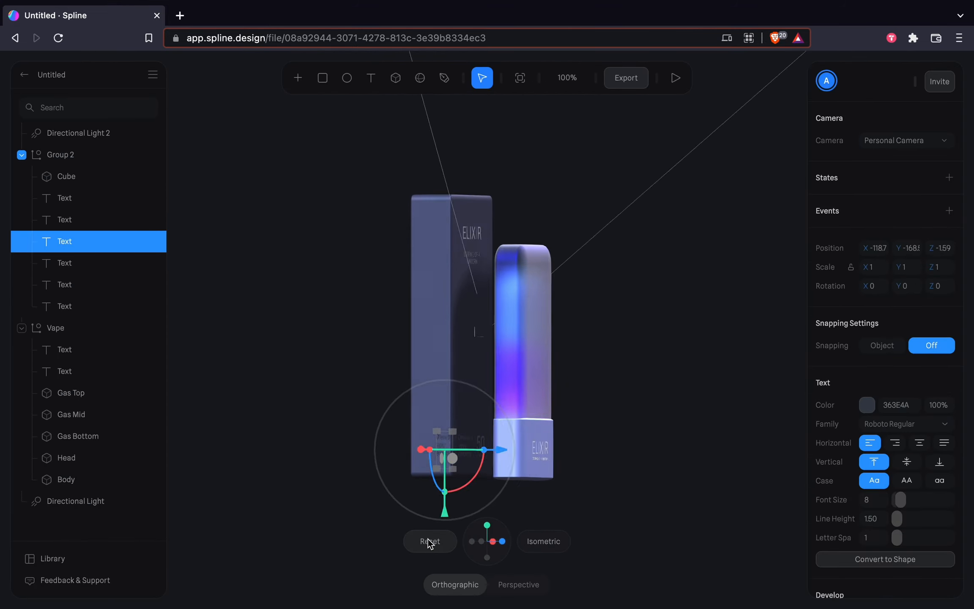
{"action": "left_click", "coordinate": [429, 543]}
{"action": "left_click_drag", "start_coordinate": [526, 451], "coordinate": [517, 451]}
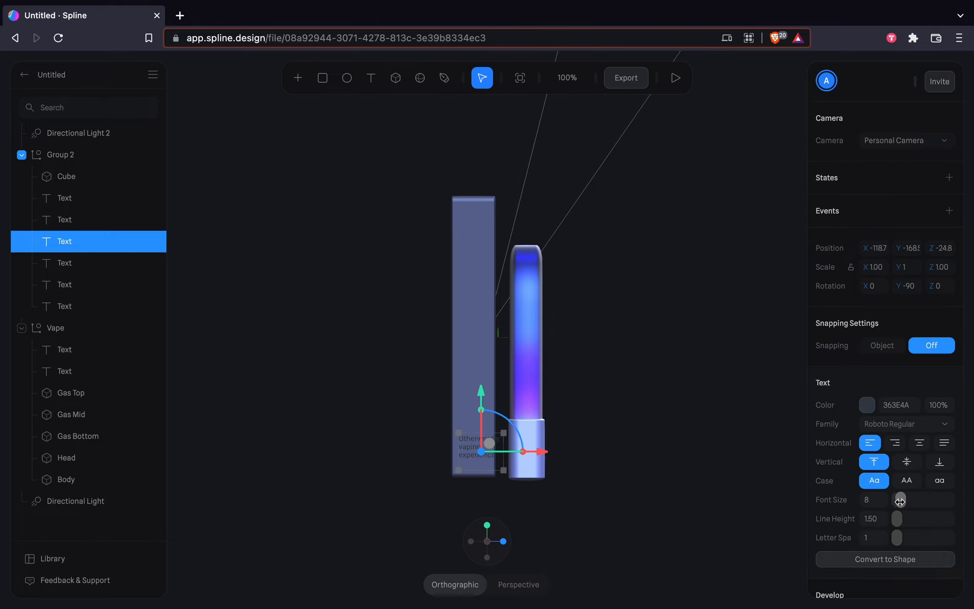
- Reduce the side text's font size and narrow its frame to fit the Cube's side face
{"action": "left_click_drag", "start_coordinate": [900, 502], "coordinate": [899, 502]}
{"action": "scroll", "coordinate": [630, 526], "scroll_direction": "up", "scroll_amount": 8}
{"action": "scroll", "coordinate": [630, 526], "scroll_direction": "down", "scroll_amount": 4}
{"action": "left_click_drag", "start_coordinate": [517, 497], "coordinate": [500, 498]}
- Try a lighter color on the side text and undo it
{"action": "left_click", "coordinate": [867, 404]}
{"action": "left_click_drag", "start_coordinate": [853, 491], "coordinate": [829, 439]}
{"action": "left_click", "coordinate": [662, 474]}
{"action": "key", "text": "super+z"}
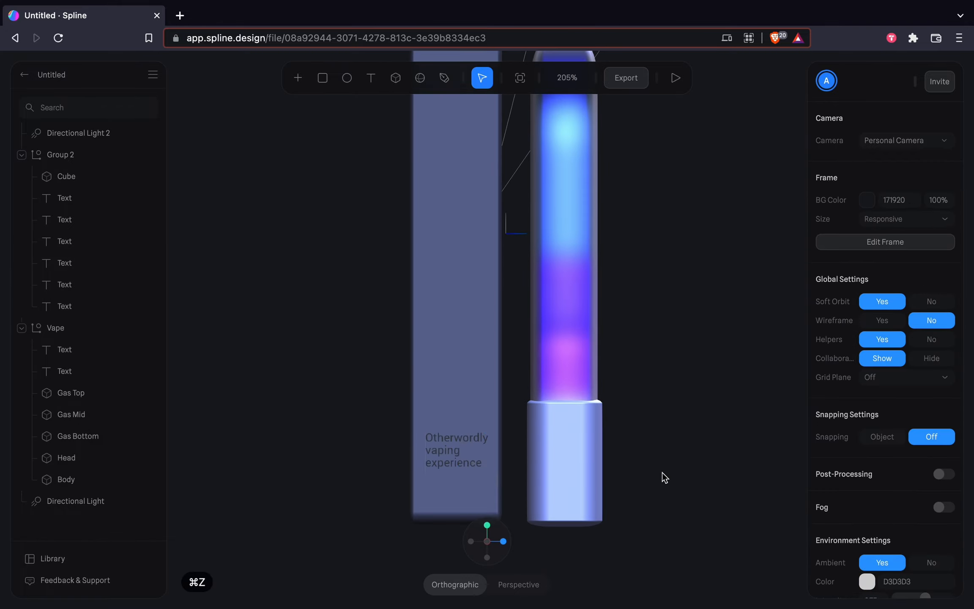
- Nudge the side text's placement against the Cube and play the scene from the front view
{"action": "double_click", "coordinate": [287, 481]}
{"action": "left_click_drag", "start_coordinate": [486, 541], "coordinate": [463, 543]}
{"action": "left_click", "coordinate": [492, 545]}
{"action": "left_click", "coordinate": [469, 541]}
{"action": "left_click_drag", "start_coordinate": [413, 443], "coordinate": [410, 444]}
{"action": "left_click", "coordinate": [430, 542]}
{"action": "left_click", "coordinate": [676, 78]}
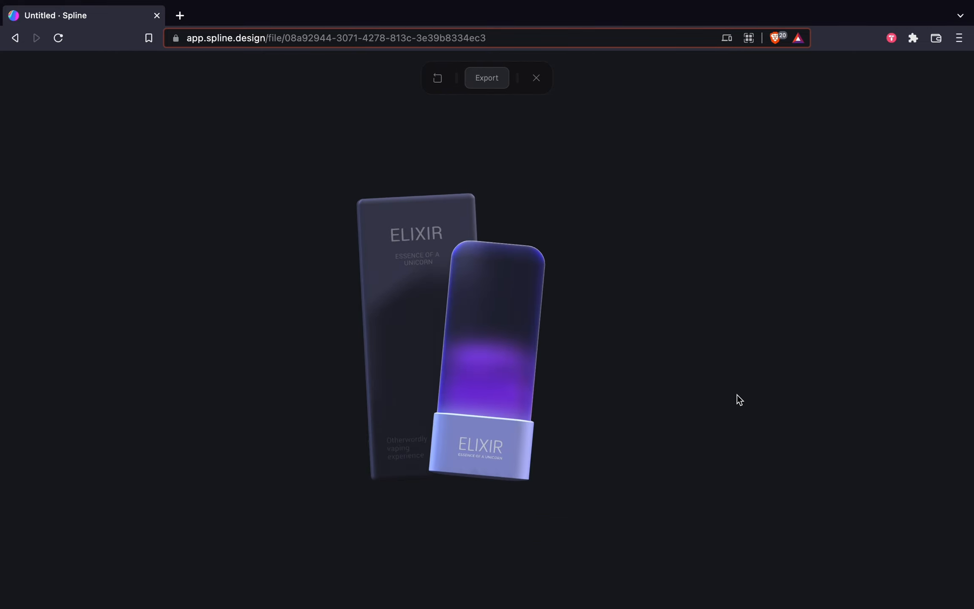
- Lighten the vaping text on the Cube's side face to the grey-blue color 7C899E
{"action": "key", "text": "Escape"}
{"action": "scroll", "coordinate": [557, 541], "scroll_direction": "up", "scroll_amount": 5}
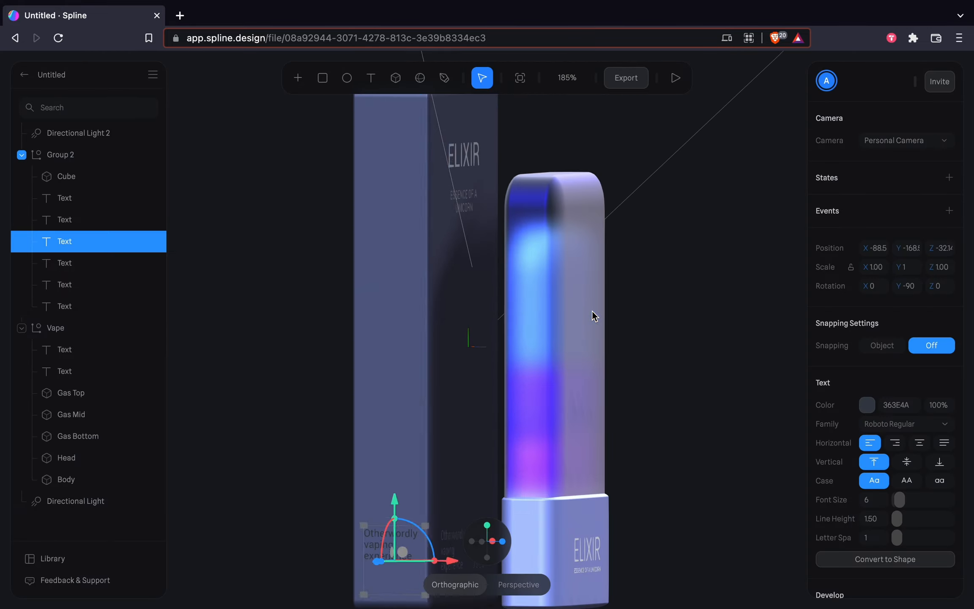
{"action": "left_click", "coordinate": [60, 155]}
{"action": "left_click", "coordinate": [886, 226]}
{"action": "scroll", "coordinate": [648, 365], "scroll_direction": "down", "scroll_amount": 3}
{"action": "left_click", "coordinate": [64, 242]}
{"action": "left_click", "coordinate": [868, 408]}
{"action": "left_click_drag", "start_coordinate": [853, 523], "coordinate": [847, 479]}
{"action": "left_click", "coordinate": [657, 427]}
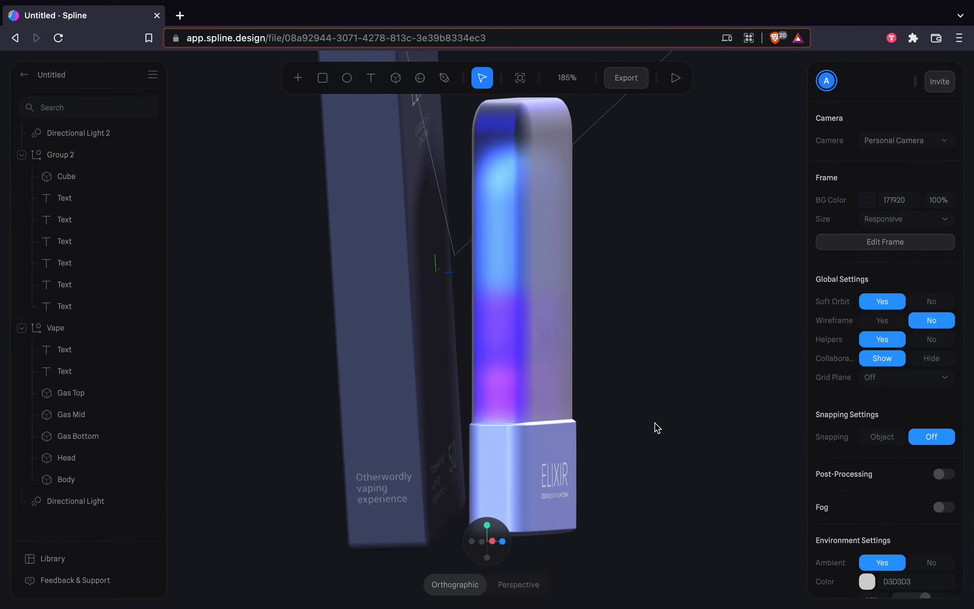
- Copy the front 50 and USES texts, rotate the copies -90° around Y, and move them to the Cube's side face
{"action": "left_click", "coordinate": [432, 486]}
{"action": "left_click", "coordinate": [429, 492], "text": "shift"}
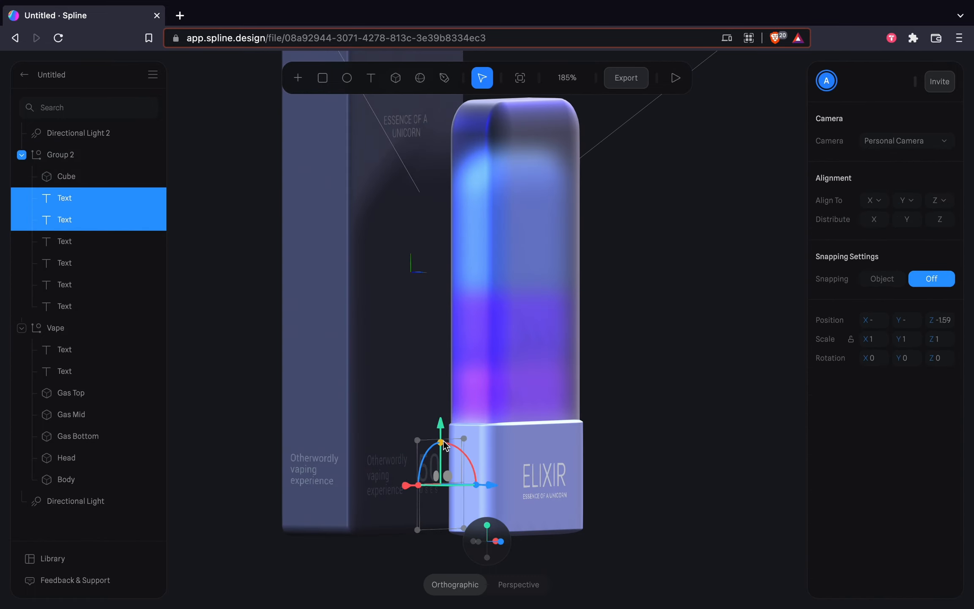
{"action": "left_click_drag", "start_coordinate": [441, 422], "coordinate": [441, 301], "text": "alt"}
{"action": "left_click_drag", "start_coordinate": [406, 364], "coordinate": [281, 378]}
{"action": "left_click_drag", "start_coordinate": [336, 366], "coordinate": [295, 367]}
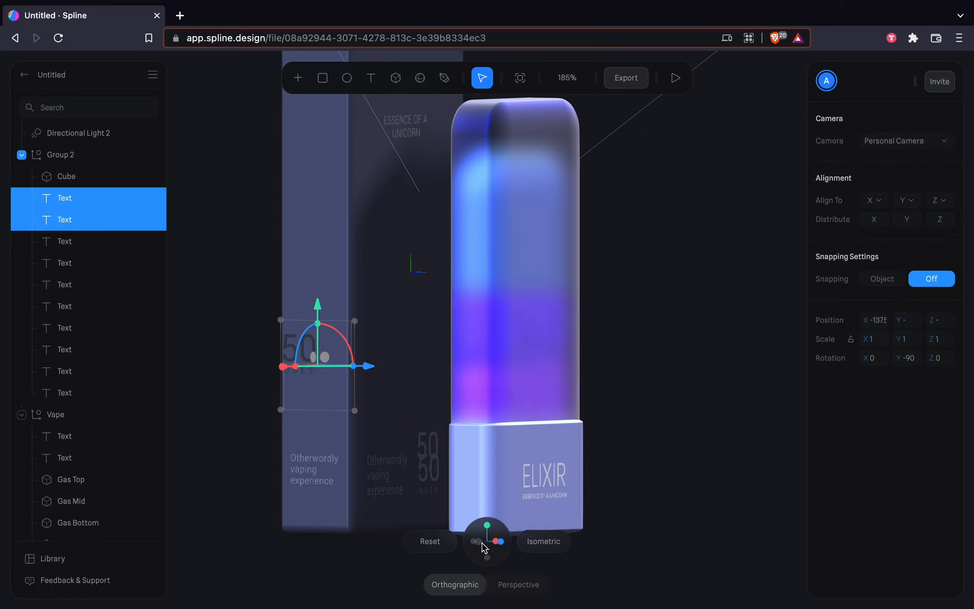
- Adjust the copied 50 and USES texts so they sit within the Cube's side face, above the side vaping text
{"action": "left_click", "coordinate": [480, 542]}
{"action": "left_click_drag", "start_coordinate": [531, 360], "coordinate": [508, 361]}
{"action": "left_click_drag", "start_coordinate": [451, 302], "coordinate": [451, 191]}
{"action": "left_click_drag", "start_coordinate": [671, 245], "coordinate": [601, 279], "text": "alt"}
{"action": "left_click", "coordinate": [600, 280]}
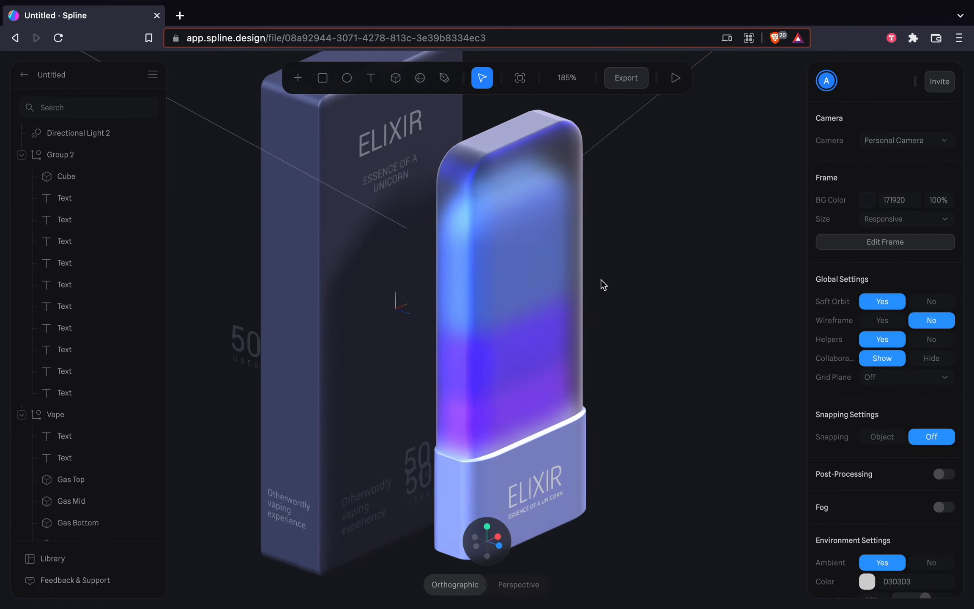
{"action": "double_click", "coordinate": [243, 344]}
{"action": "left_click", "coordinate": [247, 361], "text": "shift"}
{"action": "left_click_drag", "start_coordinate": [218, 380], "coordinate": [261, 361]}
{"action": "left_click", "coordinate": [279, 324]}
{"action": "left_click", "coordinate": [286, 343], "text": "shift"}
{"action": "left_click", "coordinate": [451, 339]}
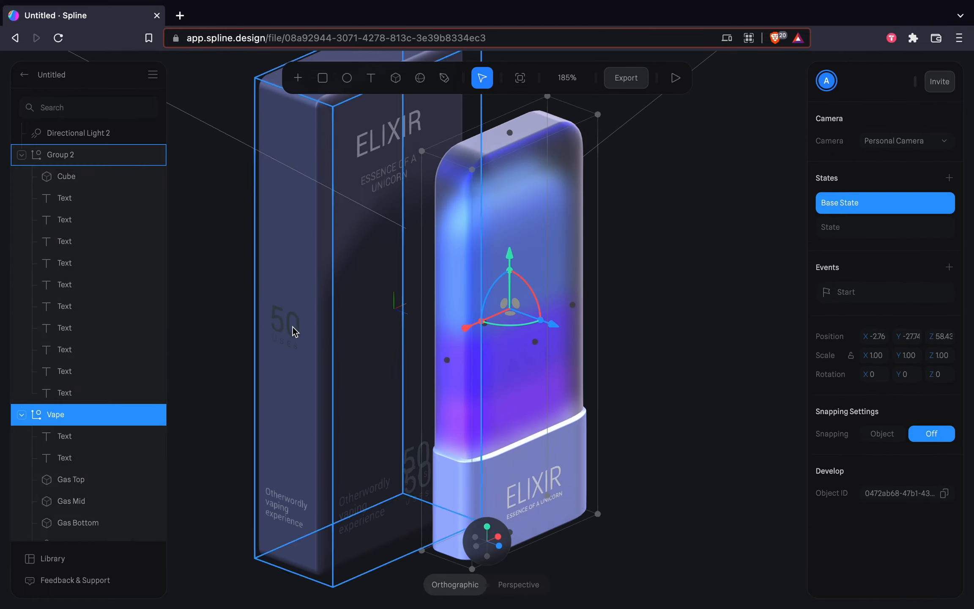
- Delete the leftover duplicate 50 and USES texts from the Cube's front face
{"action": "left_click", "coordinate": [248, 392]}
{"action": "double_click", "coordinate": [417, 456]}
{"action": "key", "text": "Delete"}
{"action": "double_click", "coordinate": [422, 477]}
{"action": "scroll", "coordinate": [421, 473], "scroll_direction": "up", "scroll_amount": 10}
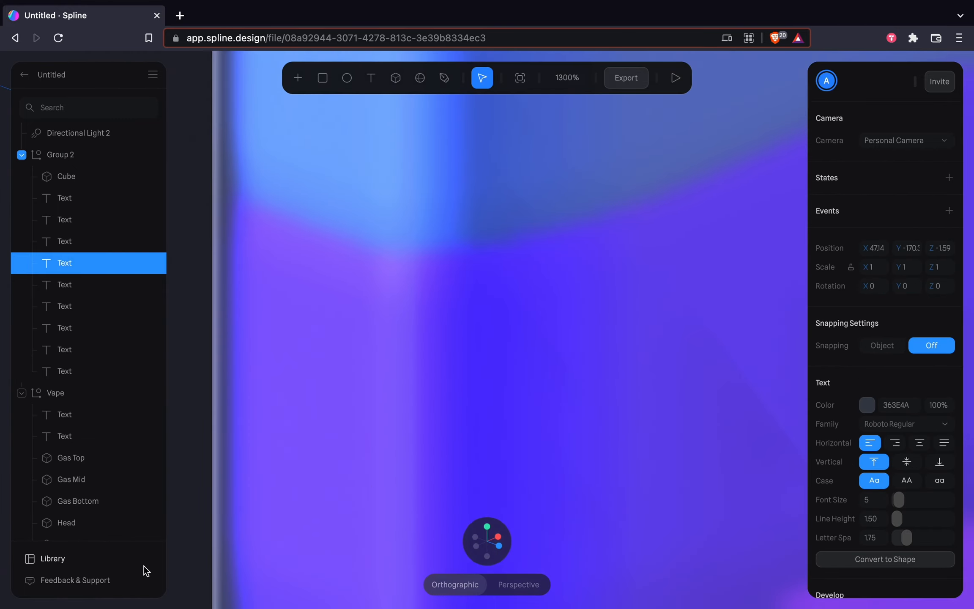
{"action": "left_click_drag", "start_coordinate": [145, 571], "coordinate": [470, 443]}
{"action": "key", "text": "Delete"}
- Lighten the color of the 50 and USES texts on the Cube's side face
{"action": "scroll", "coordinate": [475, 408], "scroll_direction": "down", "scroll_amount": 12}
{"action": "left_click", "coordinate": [397, 225]}
{"action": "double_click", "coordinate": [398, 225]}
{"action": "left_click", "coordinate": [867, 404]}
{"action": "mouse_move", "coordinate": [846, 478]}
{"action": "left_mouse_down"}
{"action": "mouse_move", "coordinate": [824, 452]}
{"action": "mouse_move", "coordinate": [850, 485]}
{"action": "left_mouse_up"}
{"action": "double_click", "coordinate": [397, 238]}
{"action": "left_click", "coordinate": [867, 405]}
- Move the side vaping text up to about Y 147 and lower the side 50 and USES texts toward the Cube's base
{"action": "double_click", "coordinate": [400, 336]}
{"action": "left_click_drag", "start_coordinate": [401, 306], "coordinate": [404, 68]}
{"action": "left_click", "coordinate": [398, 225]}
{"action": "left_click", "coordinate": [398, 238], "text": "shift"}
{"action": "left_click_drag", "start_coordinate": [408, 184], "coordinate": [408, 310]}
- Play the scene from the front view to check the side texts
{"action": "left_click", "coordinate": [690, 409]}
{"action": "scroll", "coordinate": [689, 409], "scroll_direction": "up", "scroll_amount": 3}
{"action": "left_click_drag", "start_coordinate": [689, 409], "coordinate": [669, 401], "text": "alt"}
{"action": "left_click", "coordinate": [429, 541]}
{"action": "left_click", "coordinate": [672, 79]}
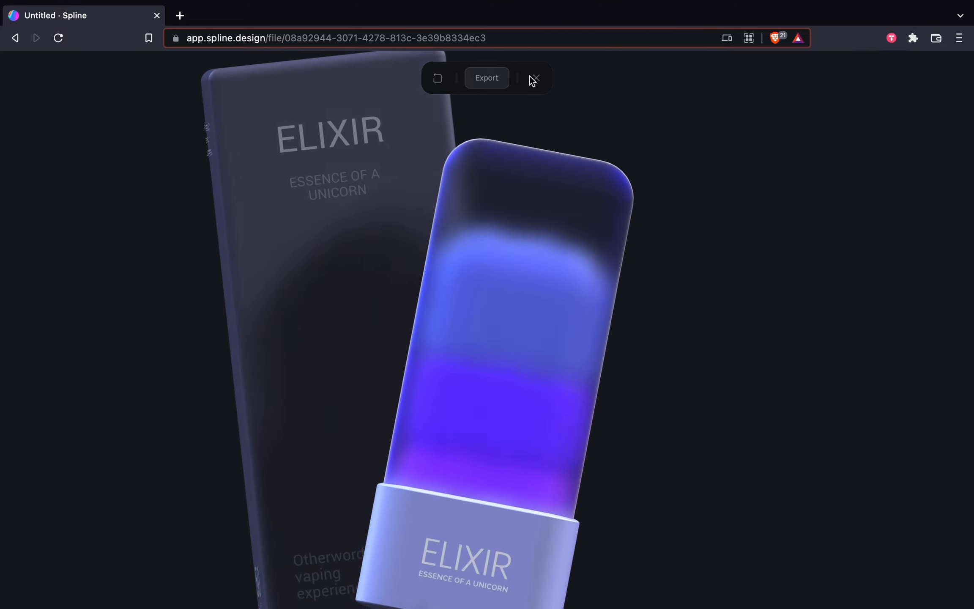
{"action": "left_click", "coordinate": [536, 78]}
- Nudge the side vaping text slightly outward from the Cube's side face and play the whole scene at 100% zoom
{"action": "double_click", "coordinate": [416, 144]}
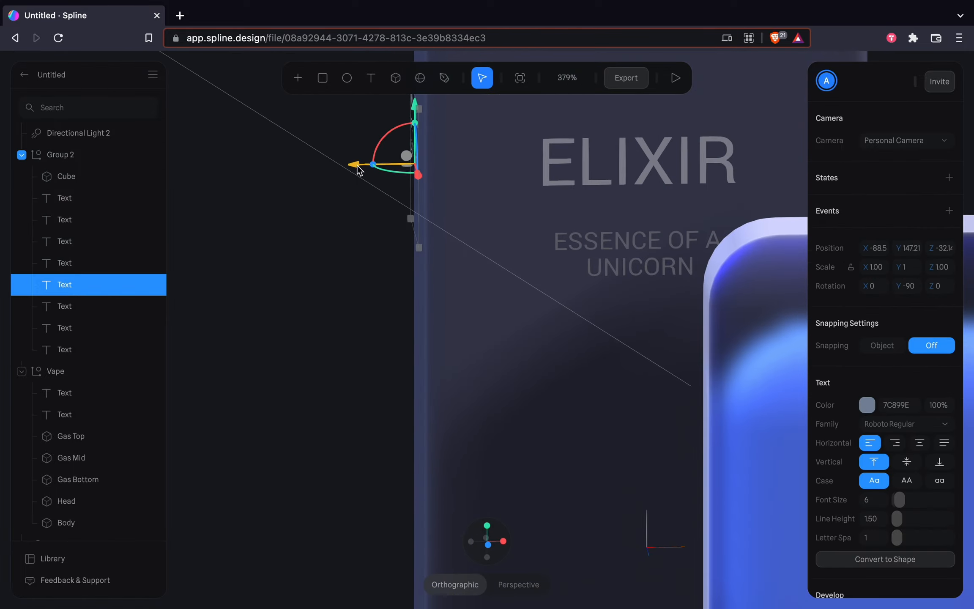
{"action": "left_click_drag", "start_coordinate": [359, 168], "coordinate": [354, 168]}
{"action": "left_click", "coordinate": [352, 288]}
{"action": "scroll", "coordinate": [354, 330], "scroll_direction": "down", "scroll_amount": 2, "text": "ctrl"}
{"action": "scroll", "coordinate": [356, 376], "scroll_direction": "down", "scroll_amount": 10}
{"action": "left_click", "coordinate": [676, 78]}
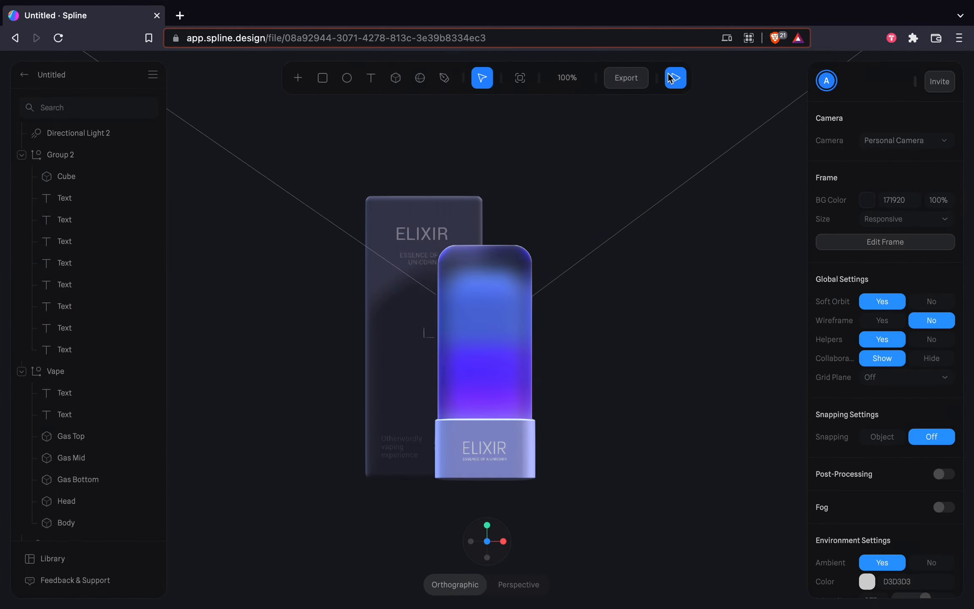
{"action": "left_click", "coordinate": [672, 78]}
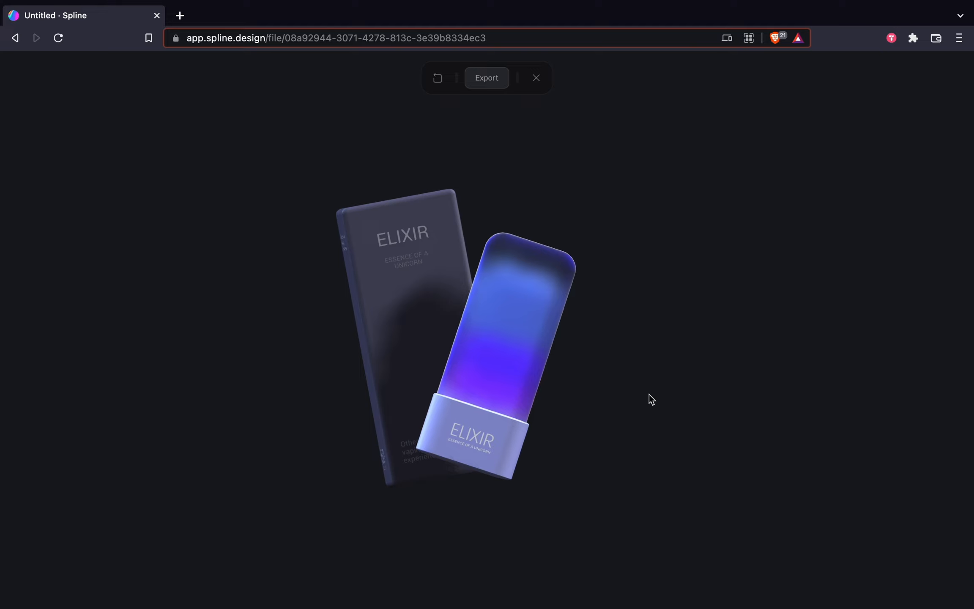
{"action": "left_click", "coordinate": [535, 79]}
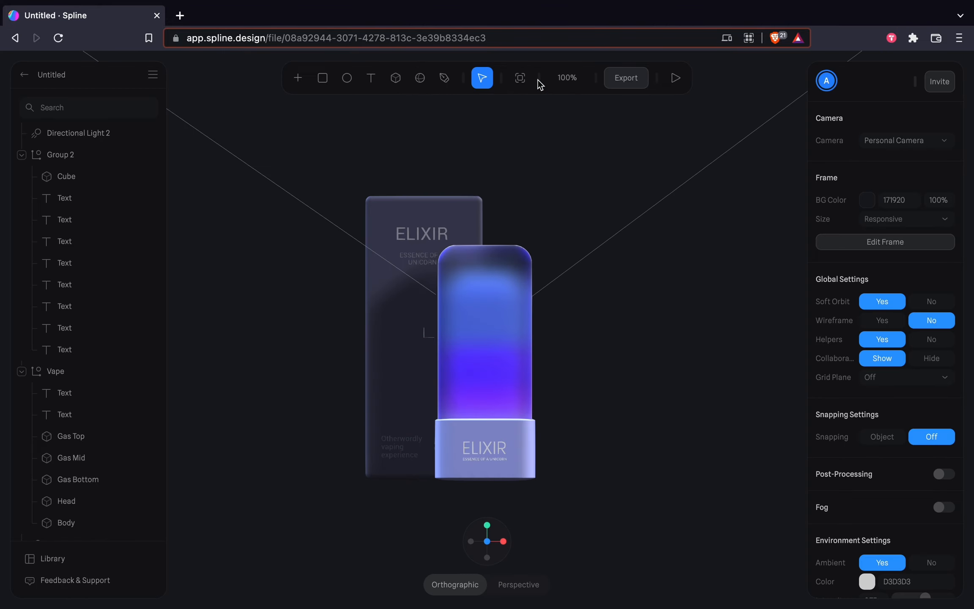
- Open the Public URL export settings and set the On Hover behavior to Orbit Camera
{"action": "left_click", "coordinate": [613, 82]}
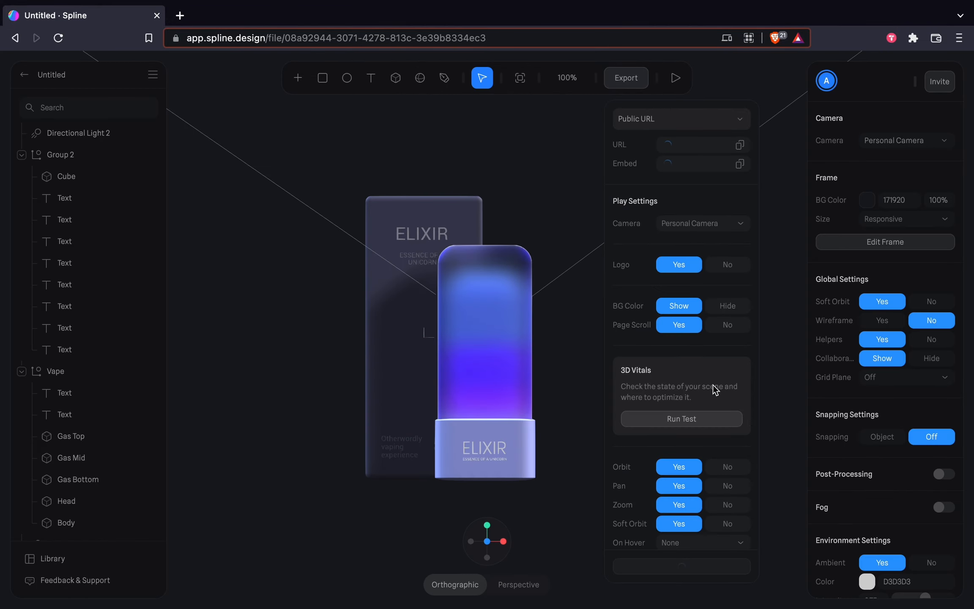
{"action": "scroll", "coordinate": [716, 425], "scroll_direction": "down", "scroll_amount": 2}
{"action": "scroll", "coordinate": [716, 424], "scroll_direction": "down", "scroll_amount": 5}
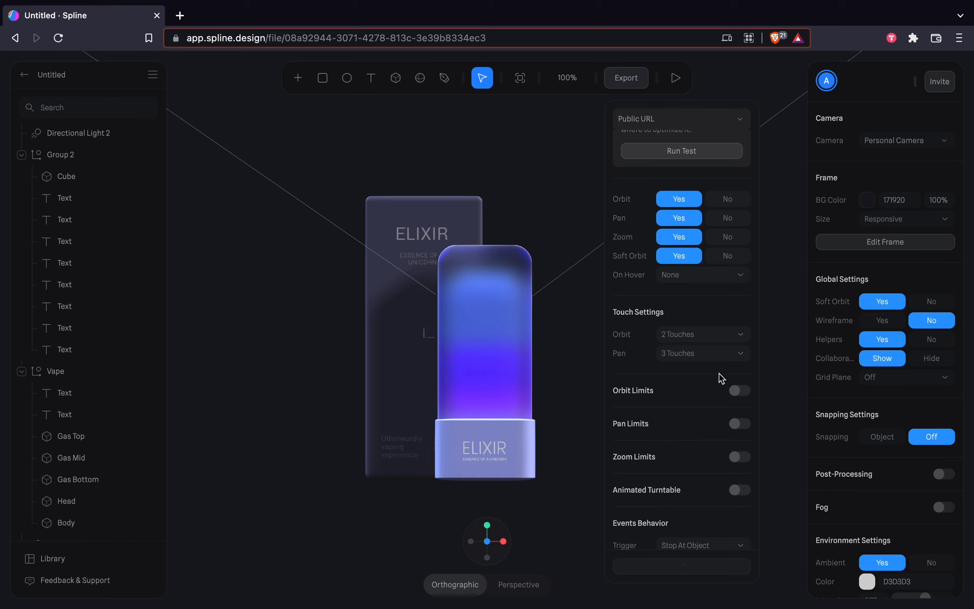
{"action": "scroll", "coordinate": [719, 374], "scroll_direction": "down", "scroll_amount": 2}
{"action": "scroll", "coordinate": [719, 373], "scroll_direction": "up", "scroll_amount": 5}
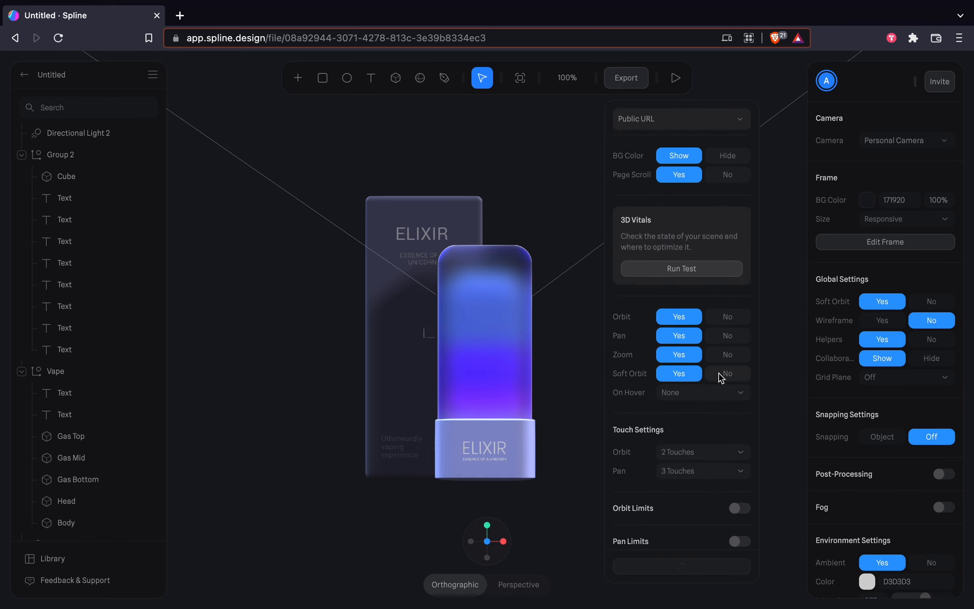
{"action": "scroll", "coordinate": [718, 373], "scroll_direction": "up", "scroll_amount": 2}
{"action": "left_click", "coordinate": [690, 475]}
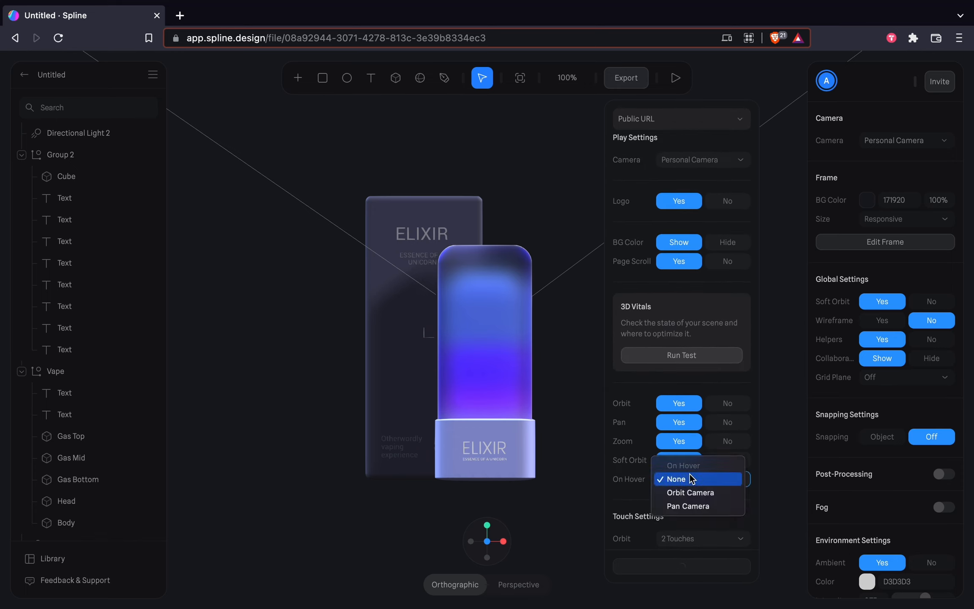
{"action": "left_click", "coordinate": [696, 490]}
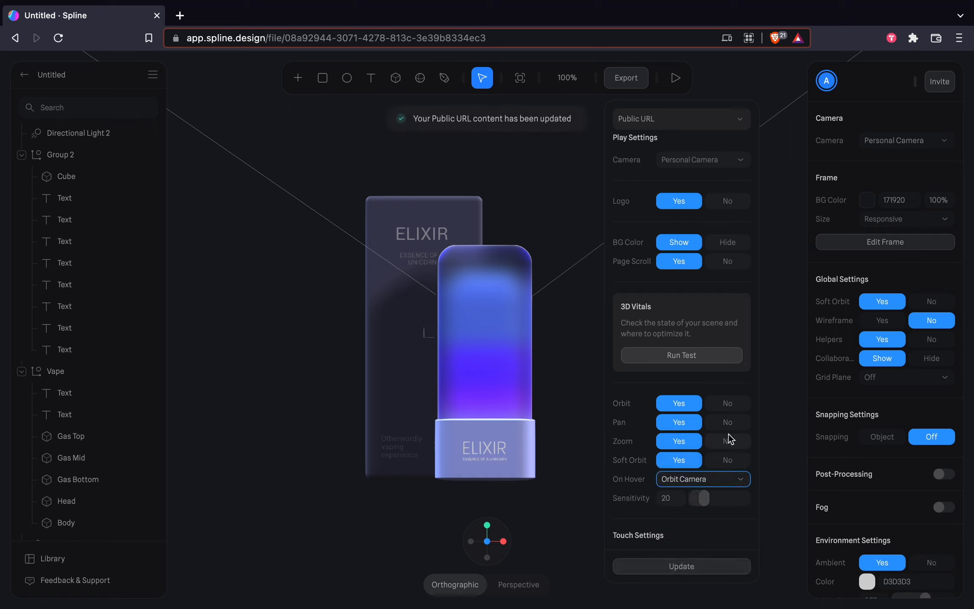
- Disable Pan, Zoom and Soft Orbit, set the hover sensitivity to 15, and preview the scene
{"action": "left_click", "coordinate": [729, 436]}
{"action": "left_click", "coordinate": [732, 421]}
{"action": "left_click", "coordinate": [735, 462]}
{"action": "scroll", "coordinate": [735, 458], "scroll_direction": "down", "scroll_amount": 1}
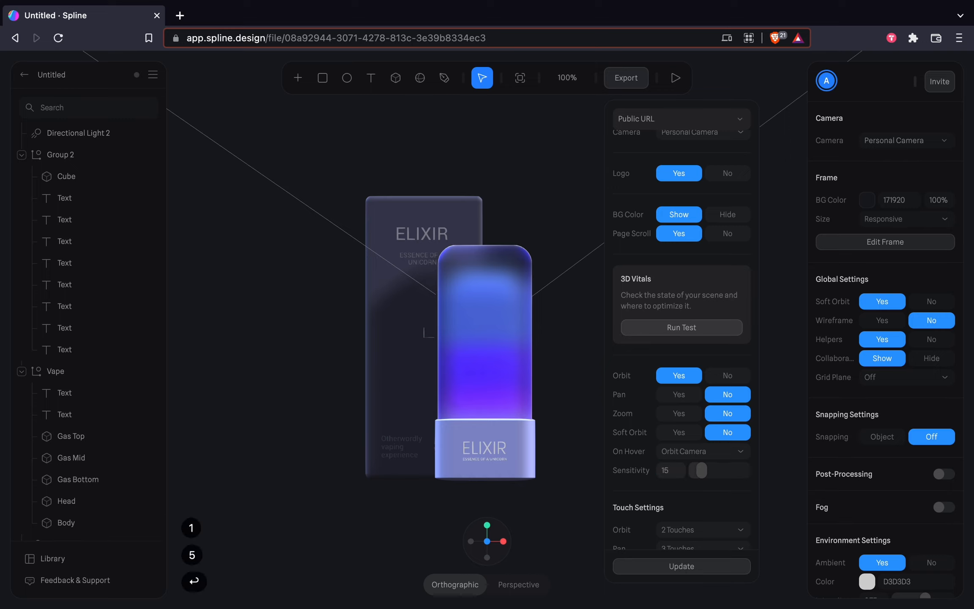
{"action": "left_click", "coordinate": [673, 80]}
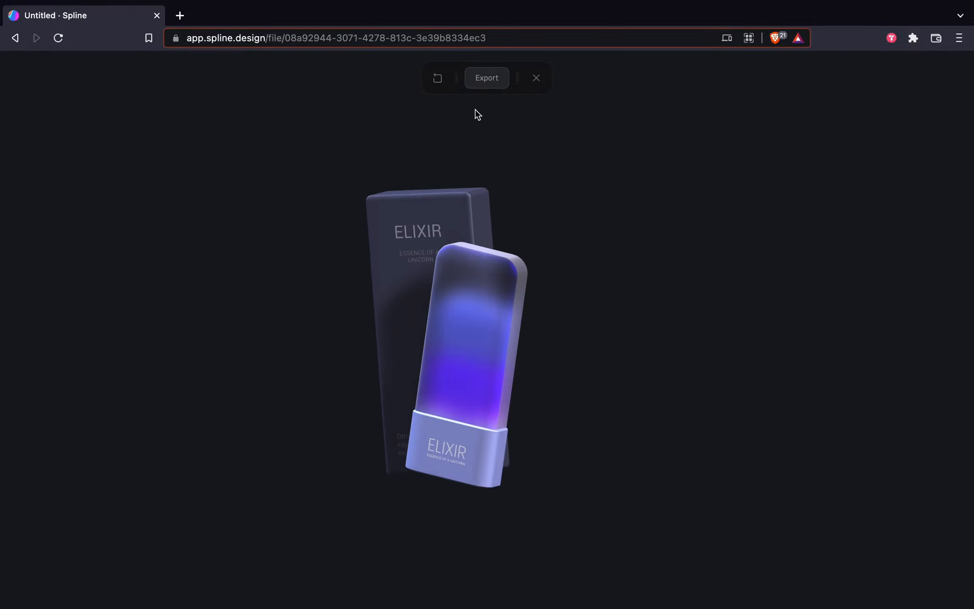
{"action": "left_click", "coordinate": [537, 78]}
- Try a hover sensitivity of 8 in the export settings and preview the scene
{"action": "left_click", "coordinate": [620, 80]}
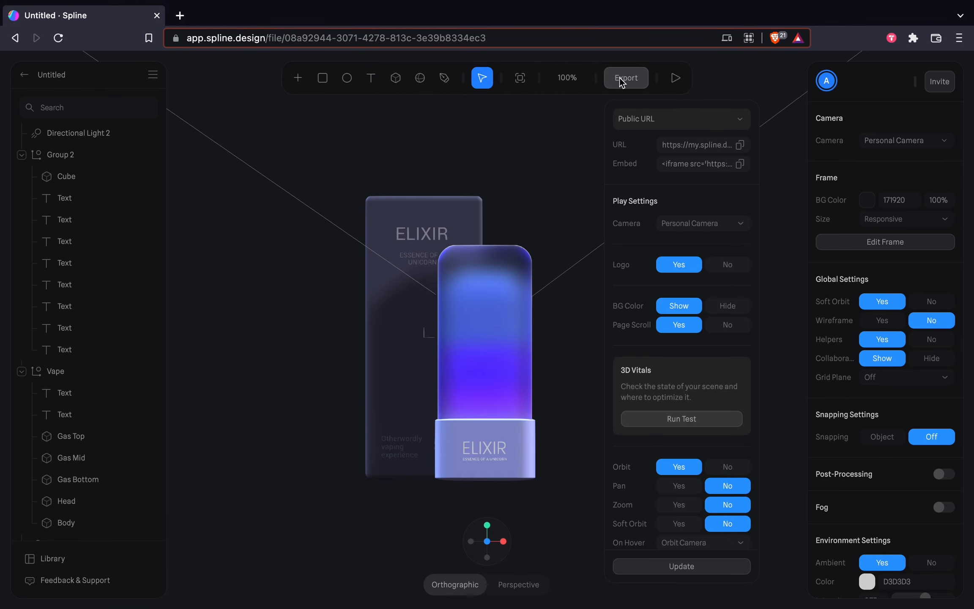
{"action": "scroll", "coordinate": [699, 393], "scroll_direction": "down", "scroll_amount": 3}
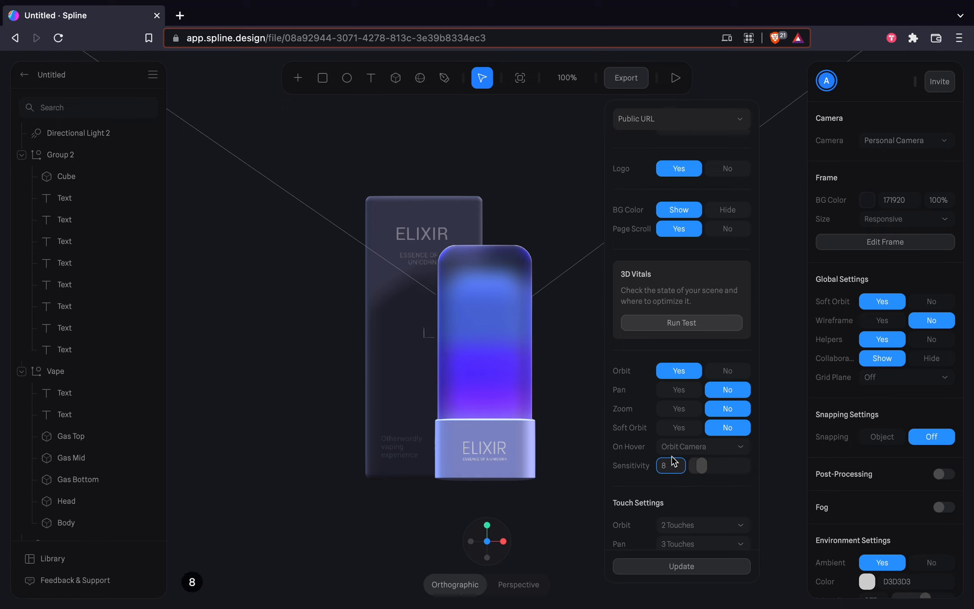
{"action": "left_click", "coordinate": [674, 78]}
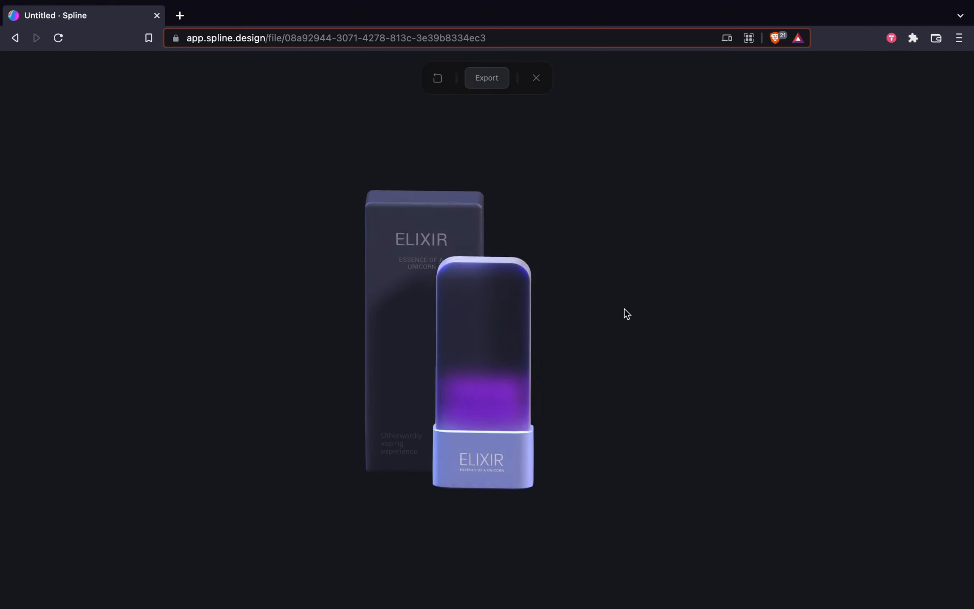
{"action": "left_click", "coordinate": [536, 78]}
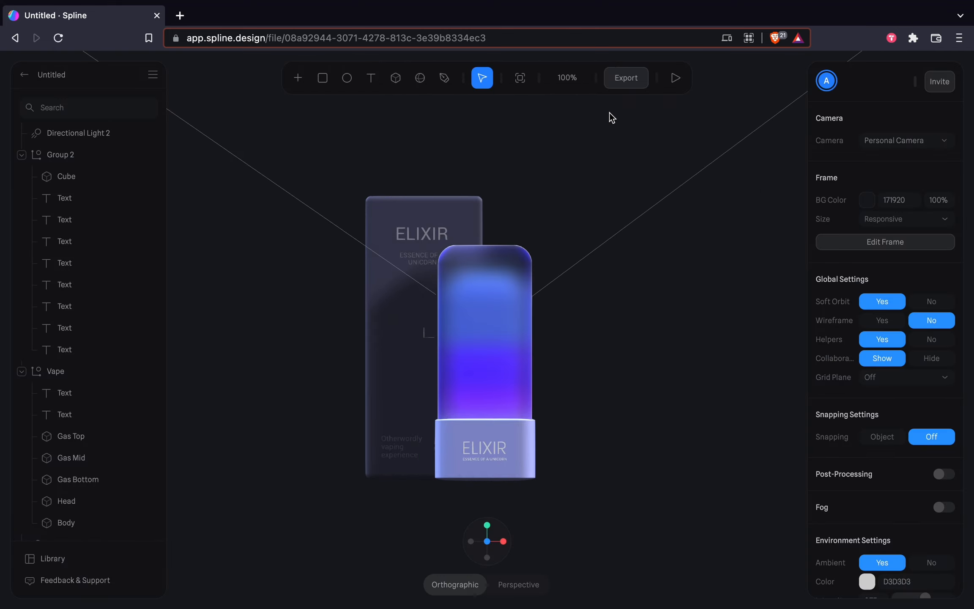
- Set the hover sensitivity to 8, update the Public URL content, and play the scene again
{"action": "left_click", "coordinate": [626, 79]}
{"action": "scroll", "coordinate": [680, 404], "scroll_direction": "down", "scroll_amount": 2}
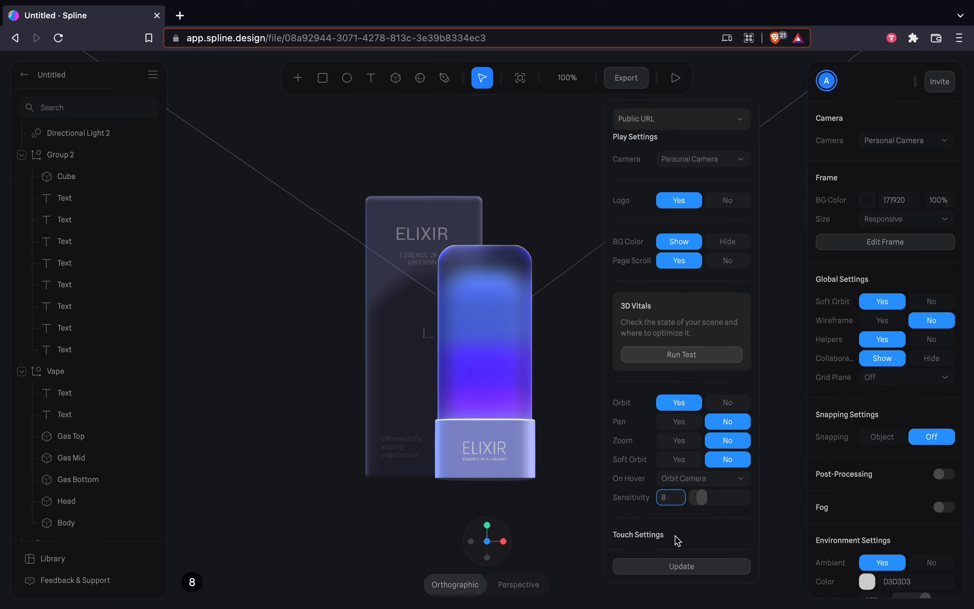
{"action": "left_click", "coordinate": [673, 568]}
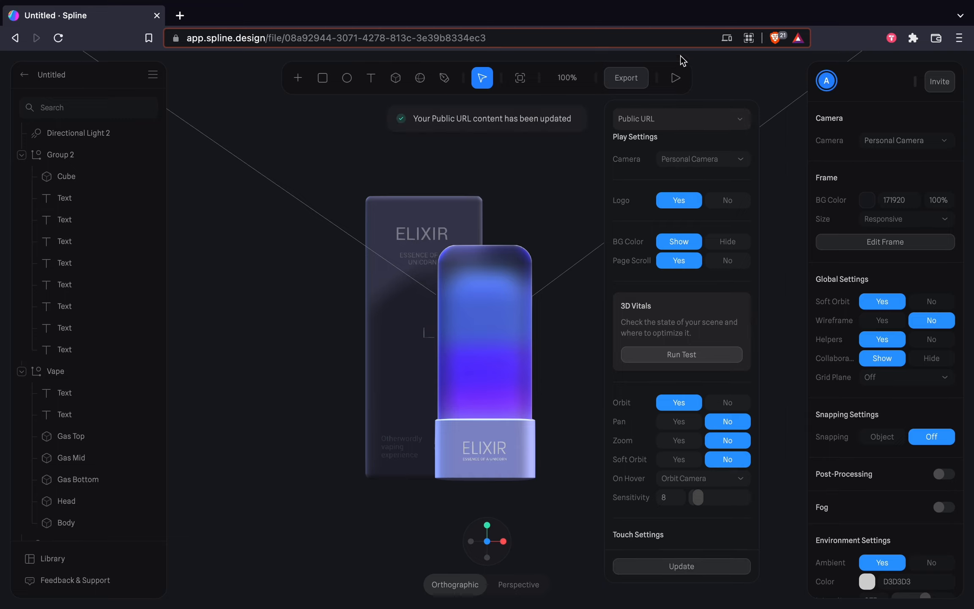
{"action": "left_click", "coordinate": [677, 77]}
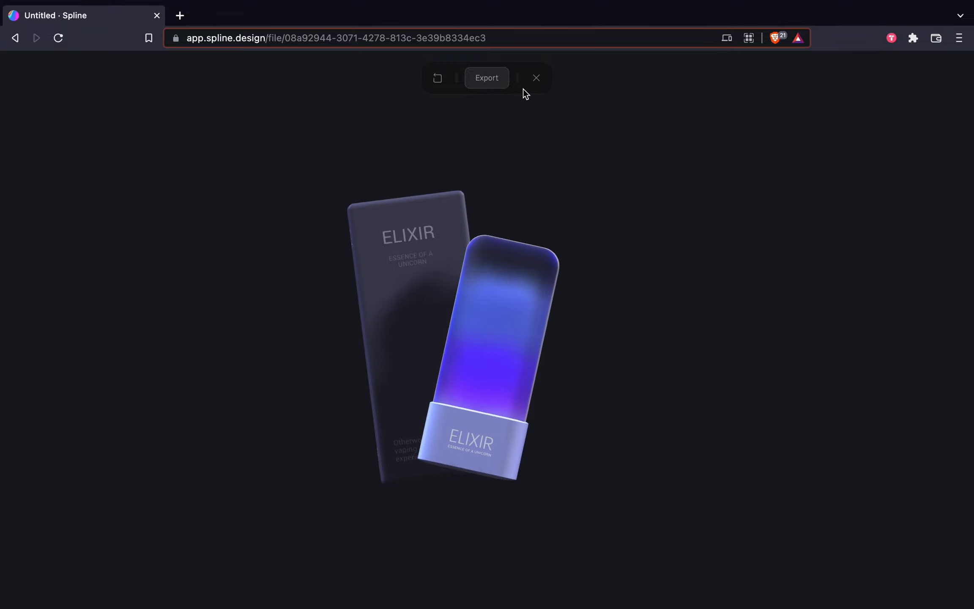
{"action": "left_click", "coordinate": [535, 87]}
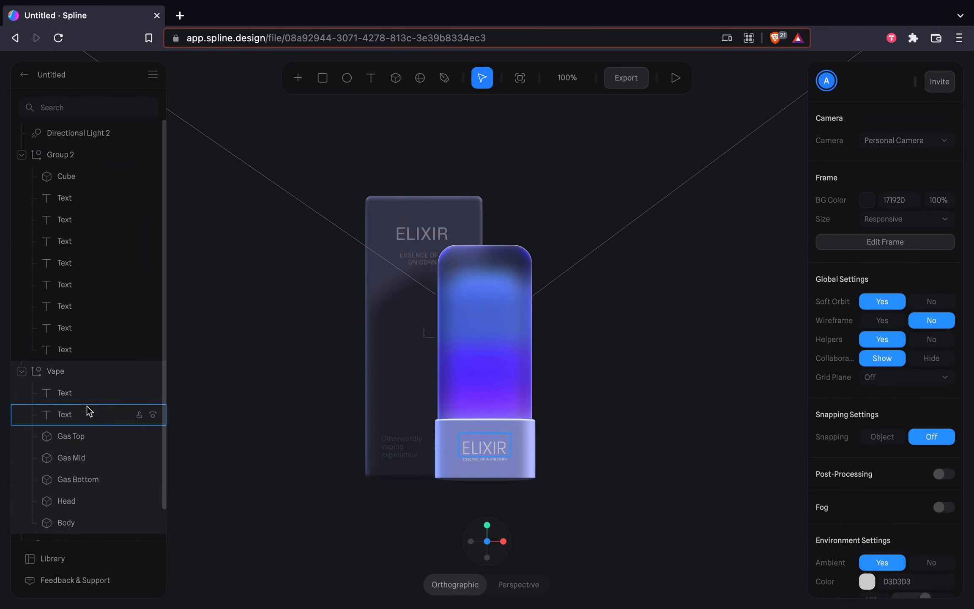
- Collapse Group 2 and rename it Pack
{"action": "left_click", "coordinate": [21, 155]}
{"action": "double_click", "coordinate": [48, 153]}
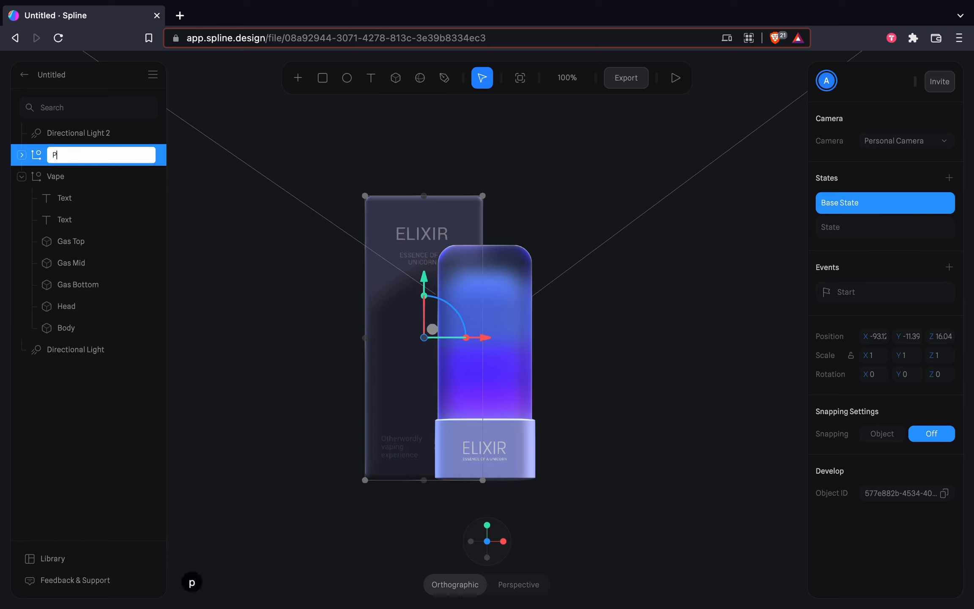
{"action": "type", "text": "Pack"}
{"action": "key", "text": "Return"}
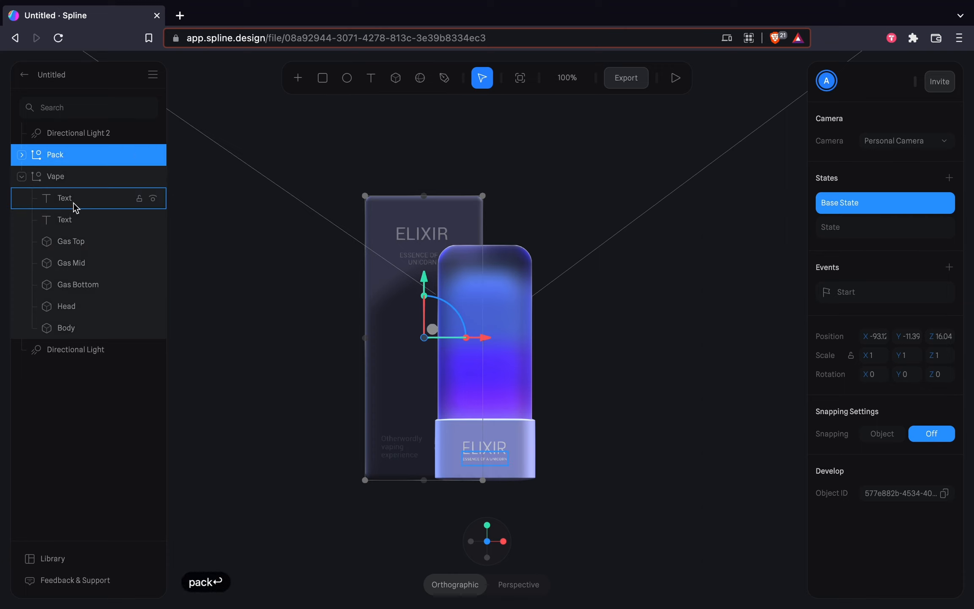
- Resize Gas Top in its second state to a height of about 136.4 and play the scene
{"action": "left_click", "coordinate": [72, 243]}
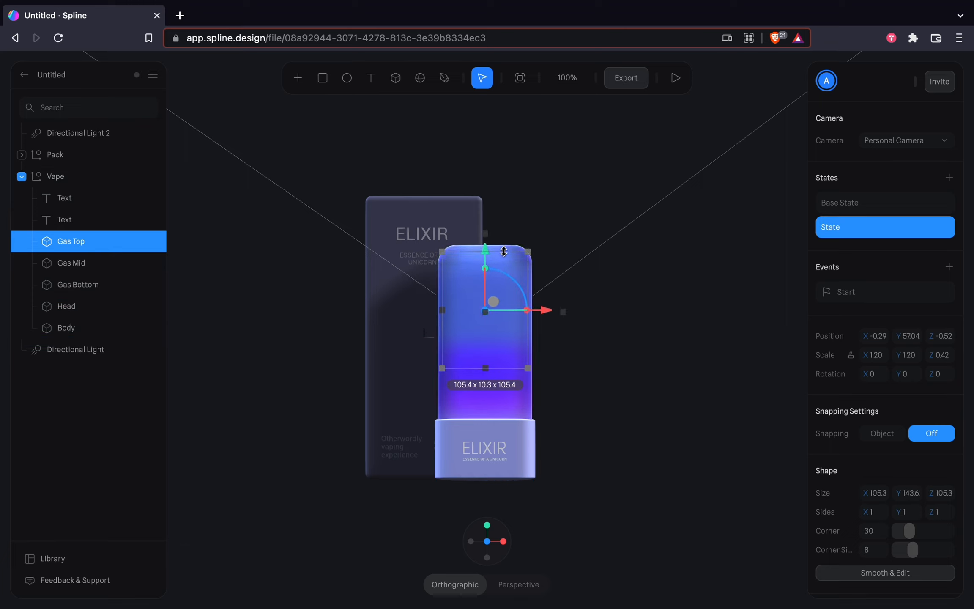
{"action": "left_click", "coordinate": [675, 77]}
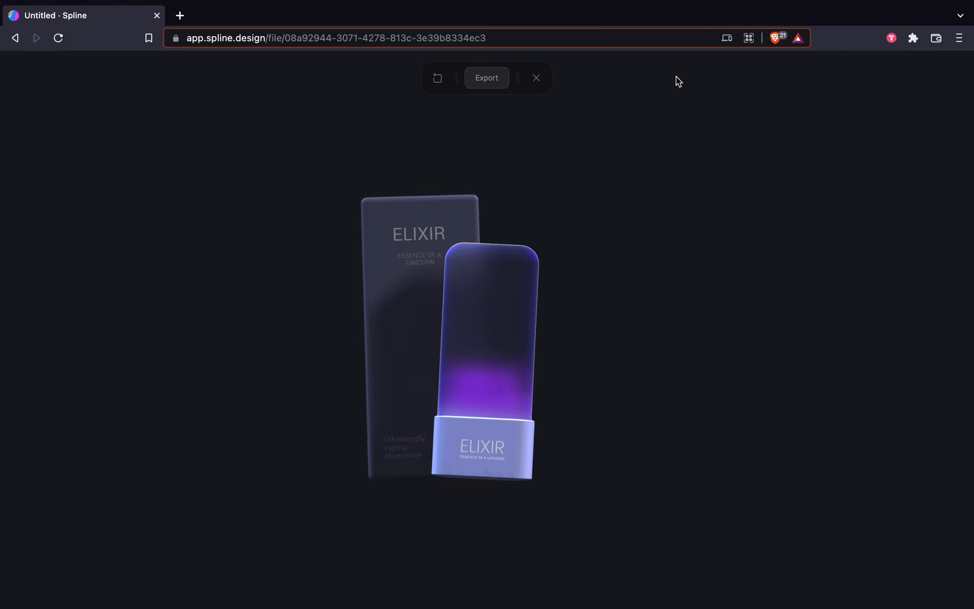
{"action": "left_click", "coordinate": [535, 77]}
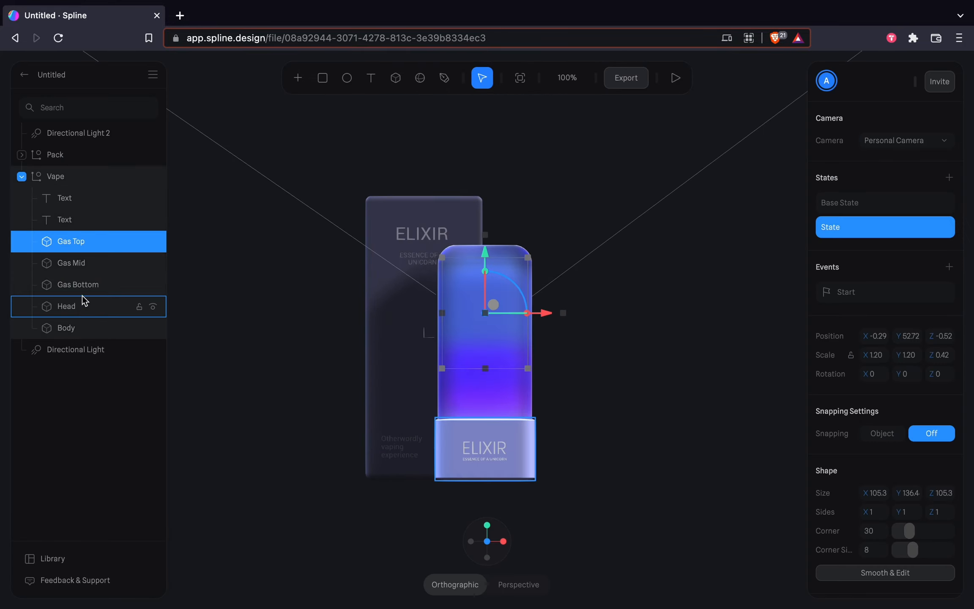
- Compare Gas Bottom's two states and shift it in the second state to about Z -2.50
{"action": "left_click", "coordinate": [85, 285]}
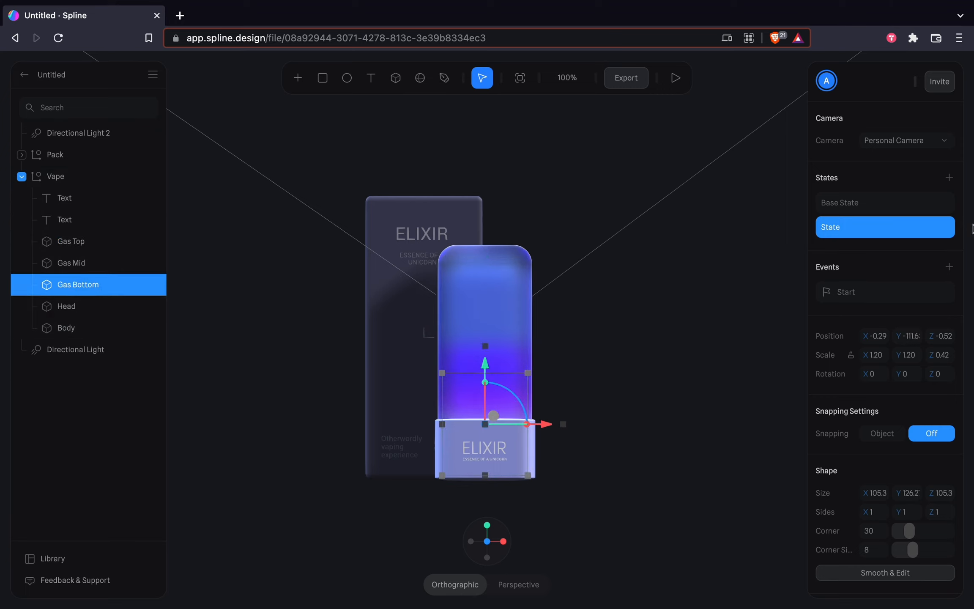
{"action": "left_click", "coordinate": [840, 203]}
{"action": "left_click", "coordinate": [850, 231]}
{"action": "scroll", "coordinate": [507, 489], "scroll_direction": "up", "scroll_amount": 5}
{"action": "scroll", "coordinate": [507, 489], "scroll_direction": "down", "scroll_amount": 2}
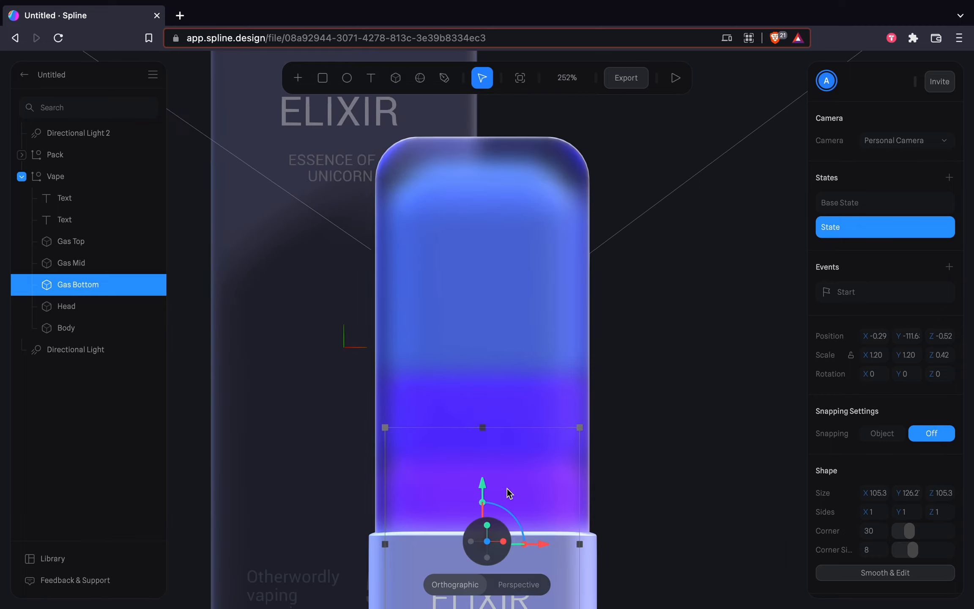
{"action": "mouse_move", "coordinate": [615, 492]}
{"action": "left_mouse_down", "text": "alt"}
{"action": "mouse_move", "coordinate": [600, 494]}
{"action": "mouse_move", "coordinate": [618, 496]}
{"action": "left_mouse_up", "text": "alt"}
{"action": "left_click_drag", "start_coordinate": [345, 551], "coordinate": [347, 550]}
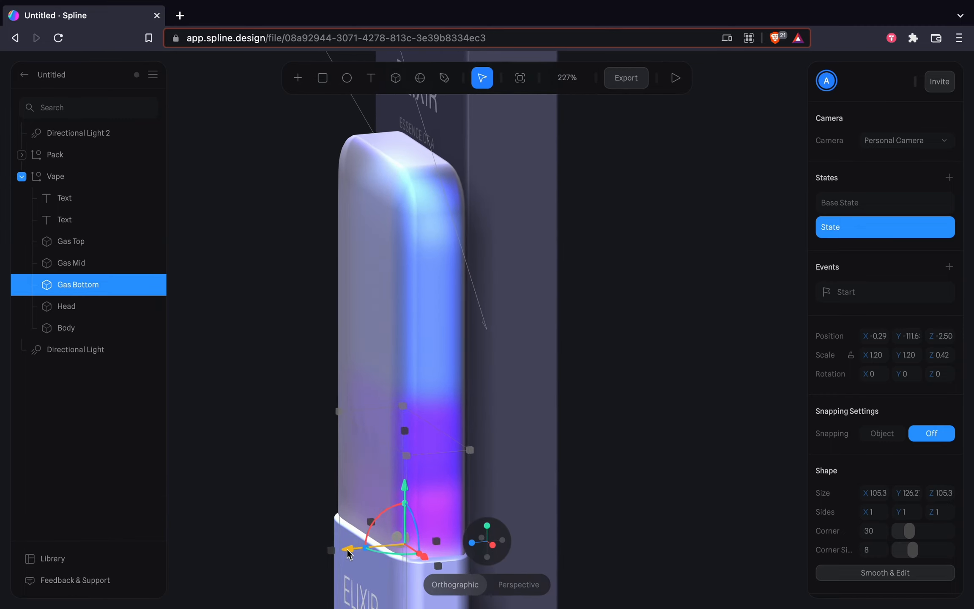
- Play the scene to check the gas animation from the side, and reset the view to the front at 100%
{"action": "left_click", "coordinate": [671, 80]}
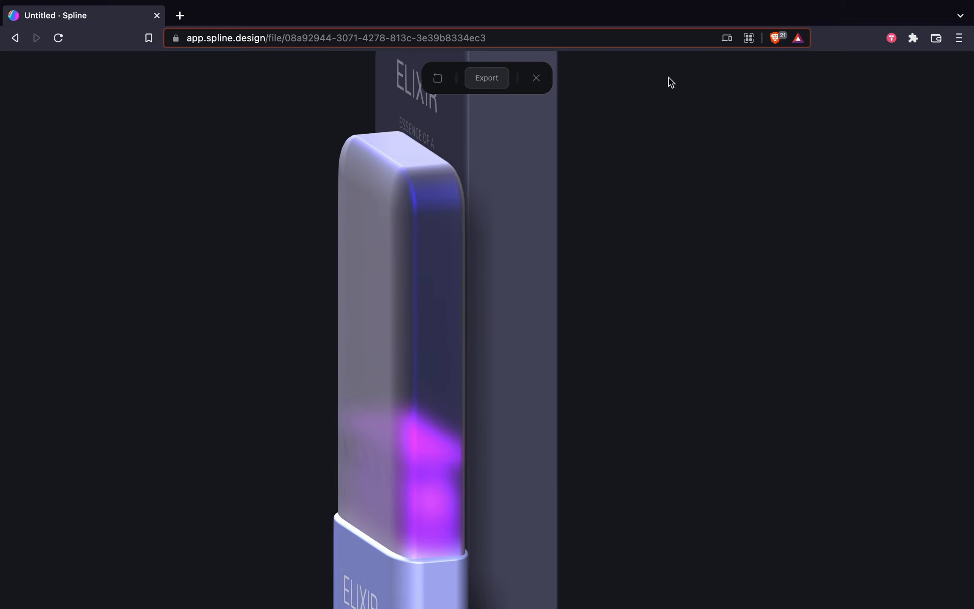
{"action": "left_click", "coordinate": [537, 77]}
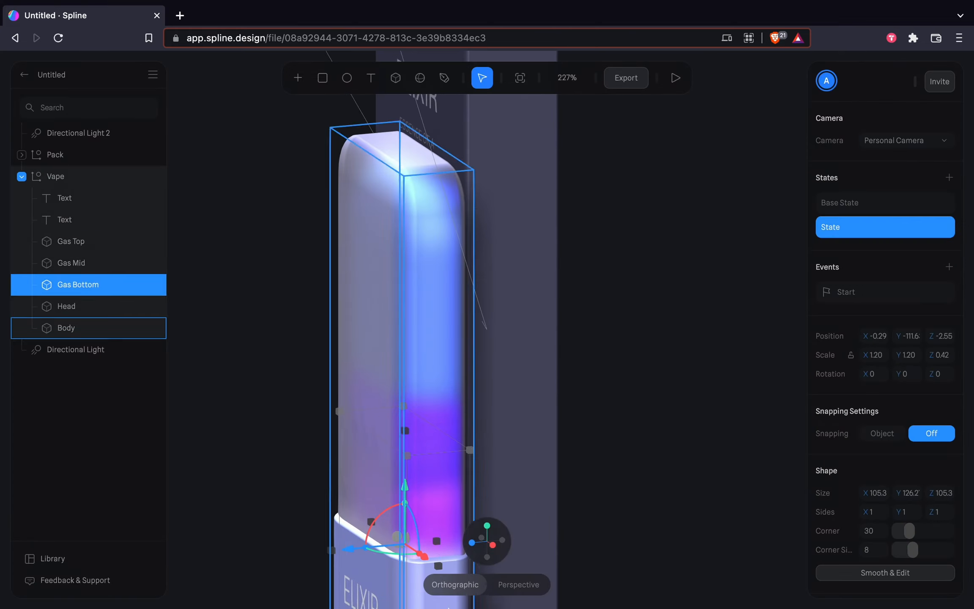
{"action": "left_click", "coordinate": [435, 546]}
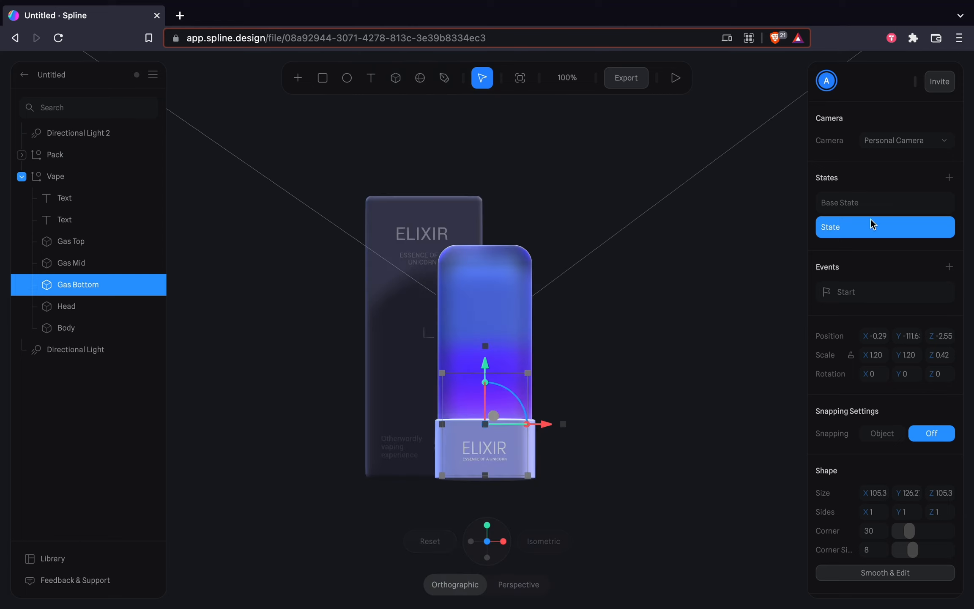
- Add a new orthographic scene camera from the front view and set its zoom to about 123%
{"action": "left_click", "coordinate": [938, 144]}
{"action": "left_click", "coordinate": [908, 199]}
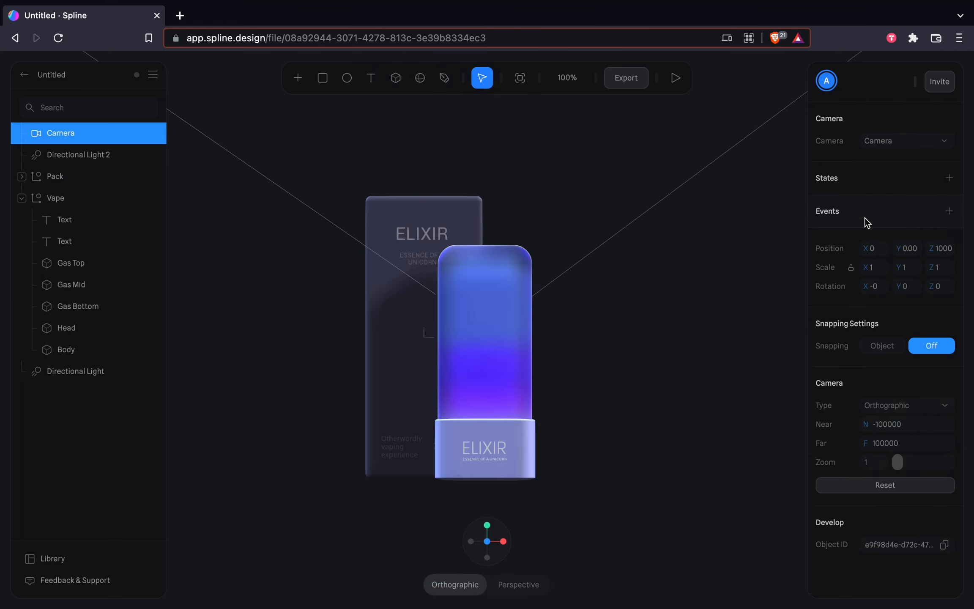
{"action": "left_click", "coordinate": [678, 301]}
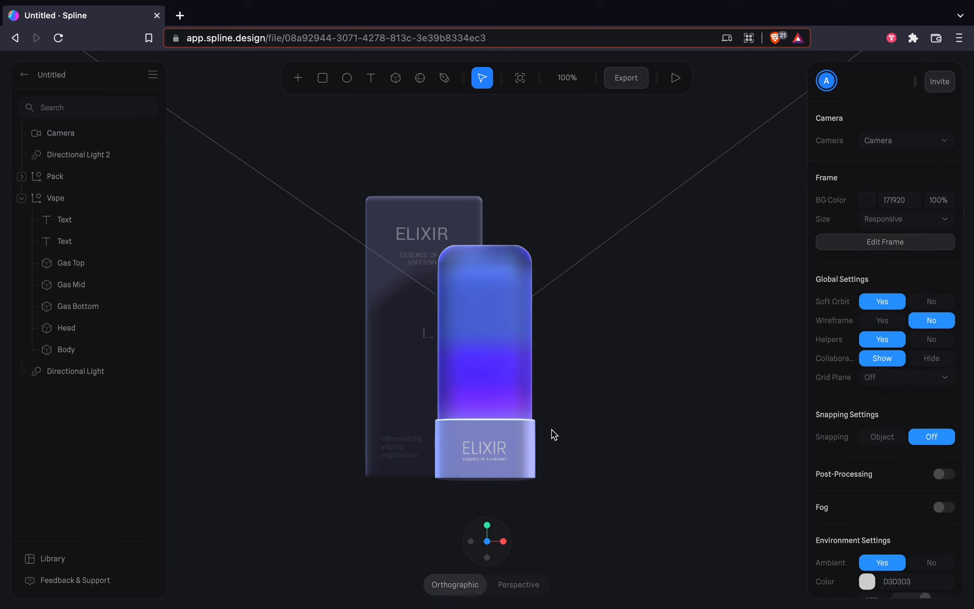
{"action": "scroll", "coordinate": [551, 429], "scroll_direction": "up", "scroll_amount": 5}
{"action": "scroll", "coordinate": [551, 429], "scroll_direction": "down", "scroll_amount": 3}
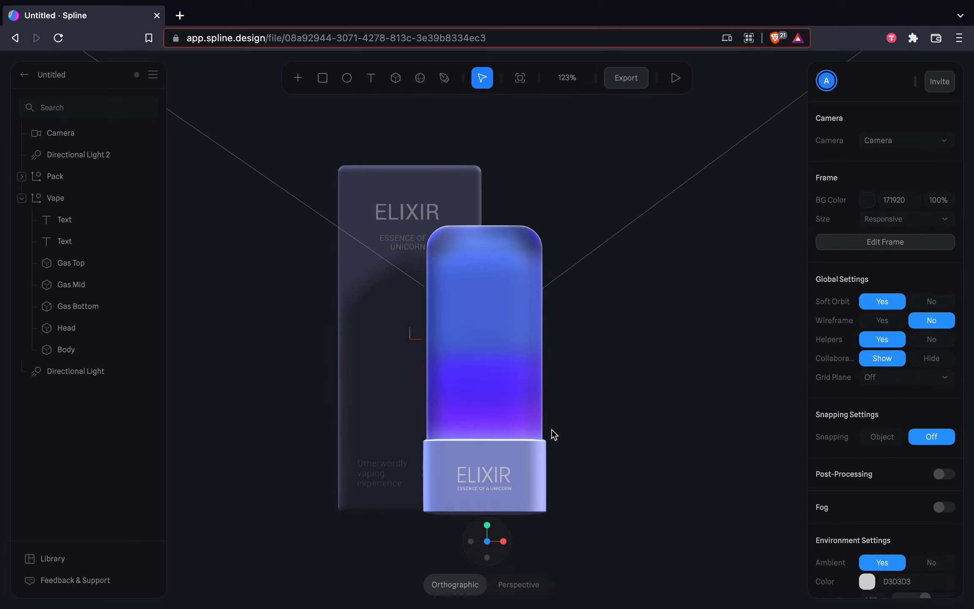
- Switch the active camera back to Personal Camera and play the scene
{"action": "left_click", "coordinate": [929, 141]}
{"action": "left_click", "coordinate": [891, 178]}
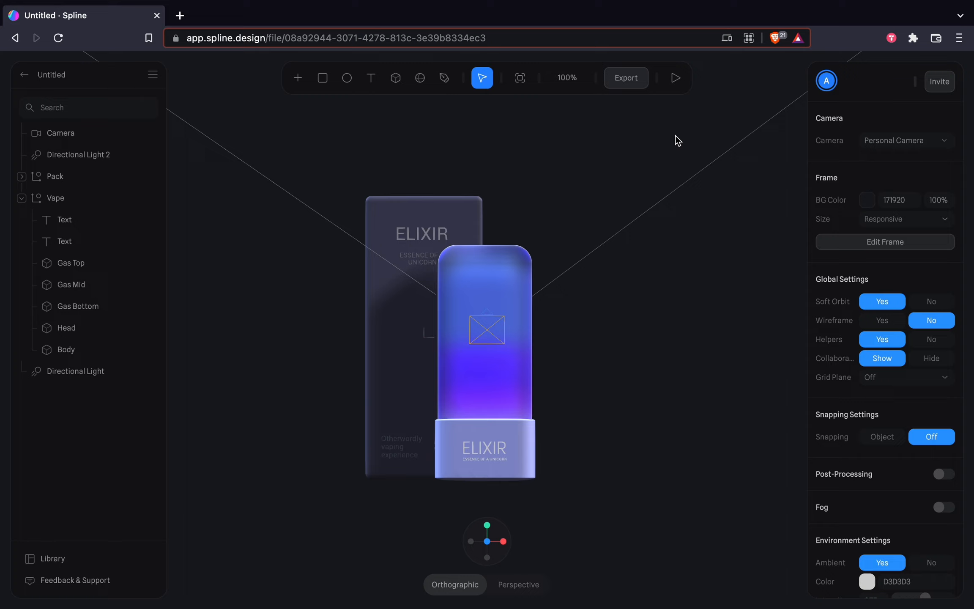
{"action": "left_click", "coordinate": [675, 78]}
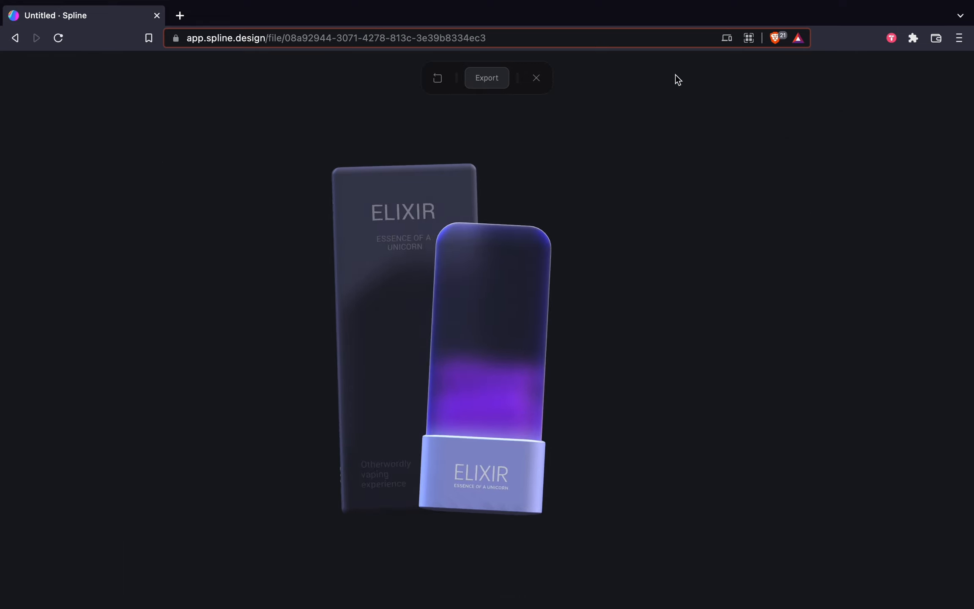